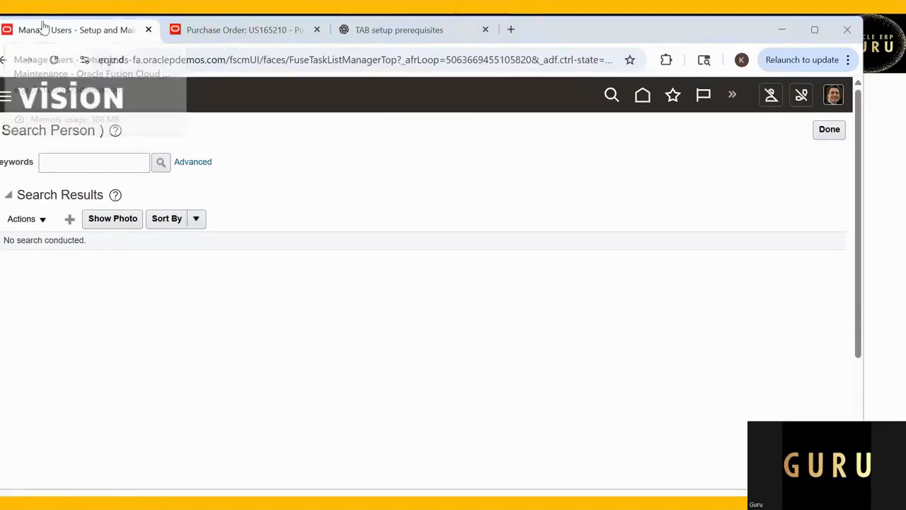
Step: Switch to the Book1 workbook in Excel and replace the content of B2 with the heading Company
key("alt+Tab")
left_click(447, 207)
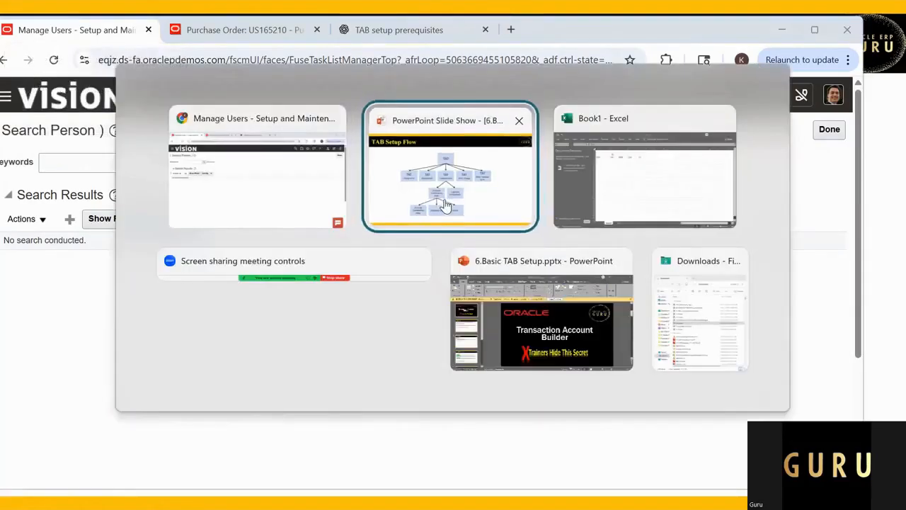
key("alt+Tab")
key("alt+Tab")
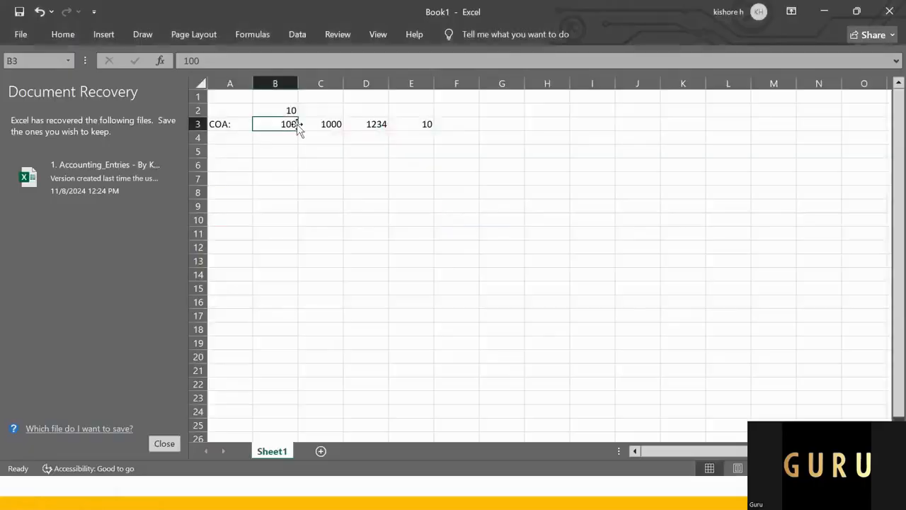
left_click(291, 110)
type("Compaby")
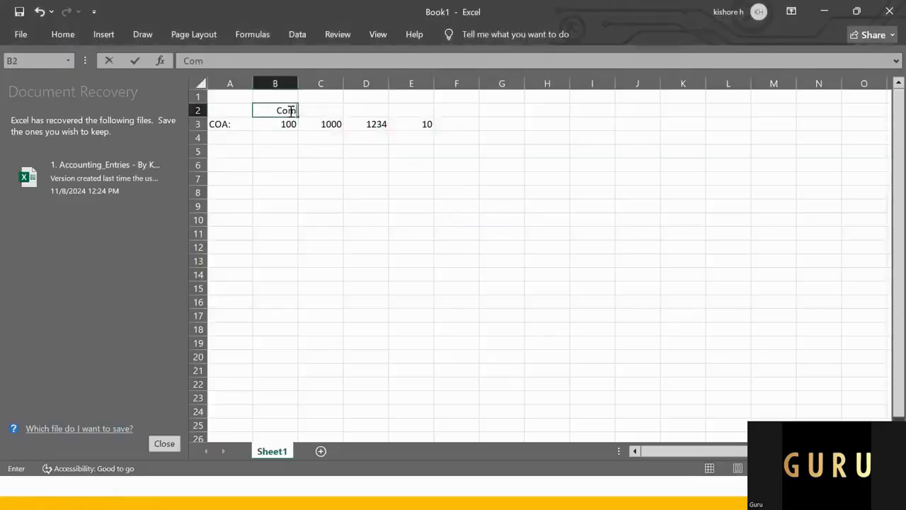
key("BackSpace")
key("BackSpace")
type("ny")
key("Return")
Step: Enter the heading Depart in C2, above the value 1000
key("Up")
key("Right")
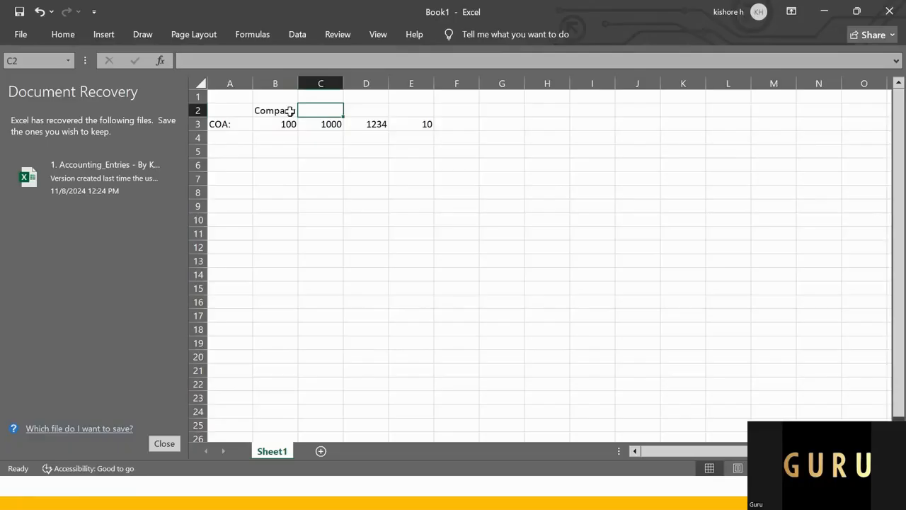
type("Depart")
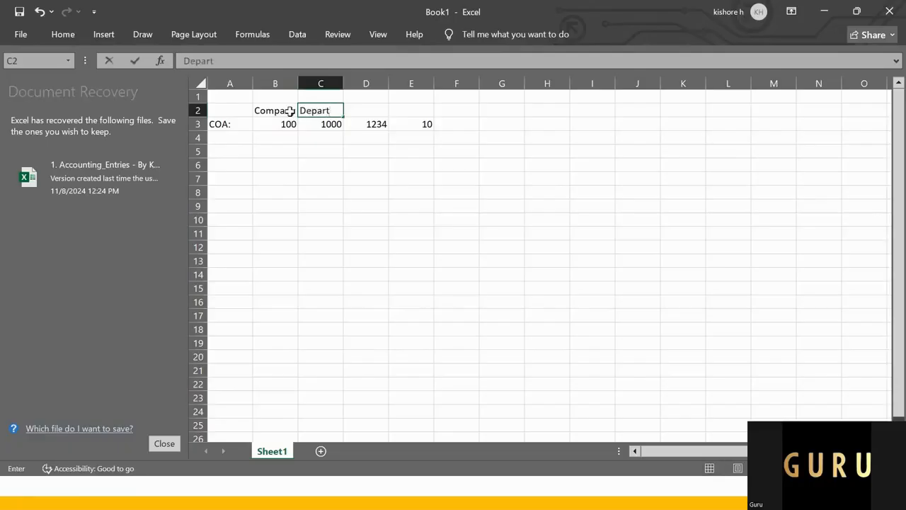
key("Return")
Step: Enter the headings LOB in D2 and Future in E2
key("Up")
key("Right")
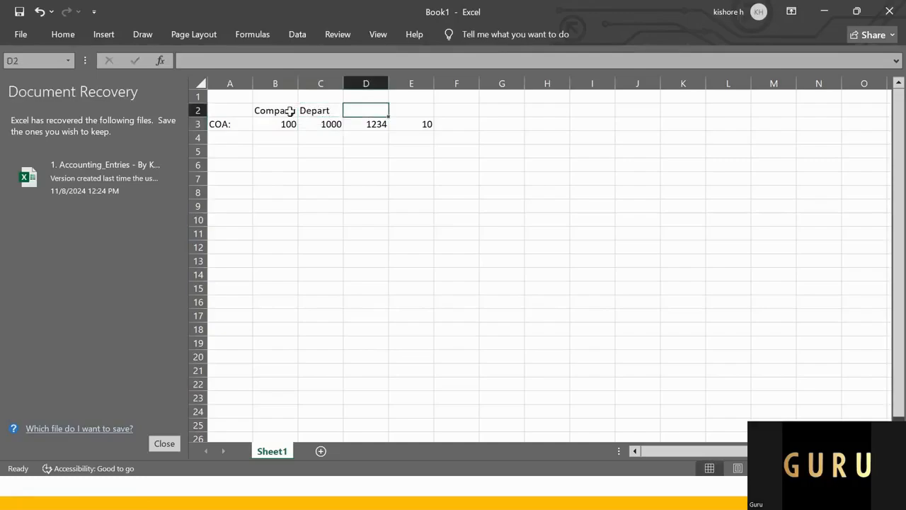
type("LOB")
key("Return")
key("Up")
key("Right")
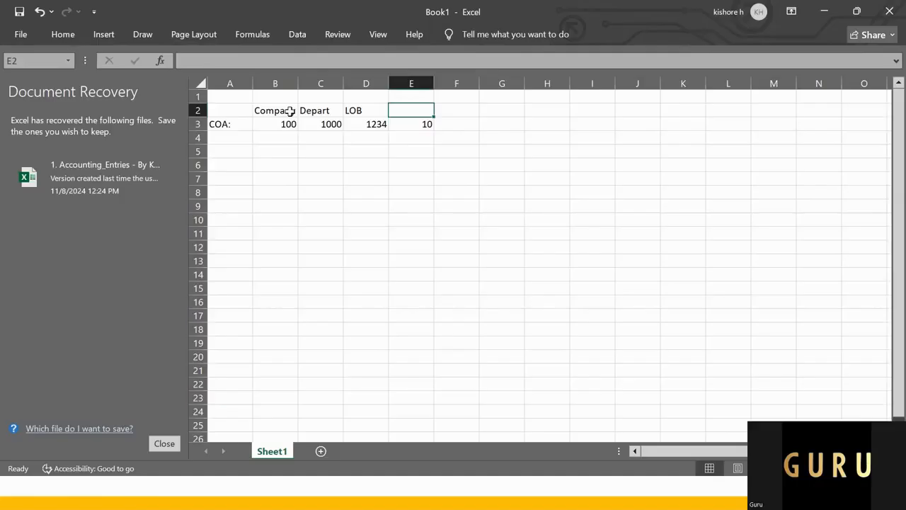
type("Future")
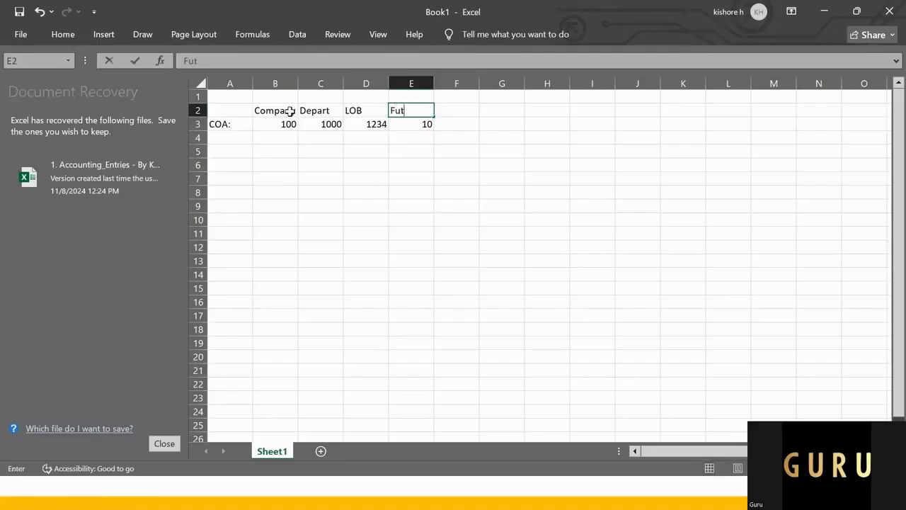
key("Return")
Step: Make the headings in B2:E2 and the COA: label in A3 bold
key("Left")
key("Left")
key("Left")
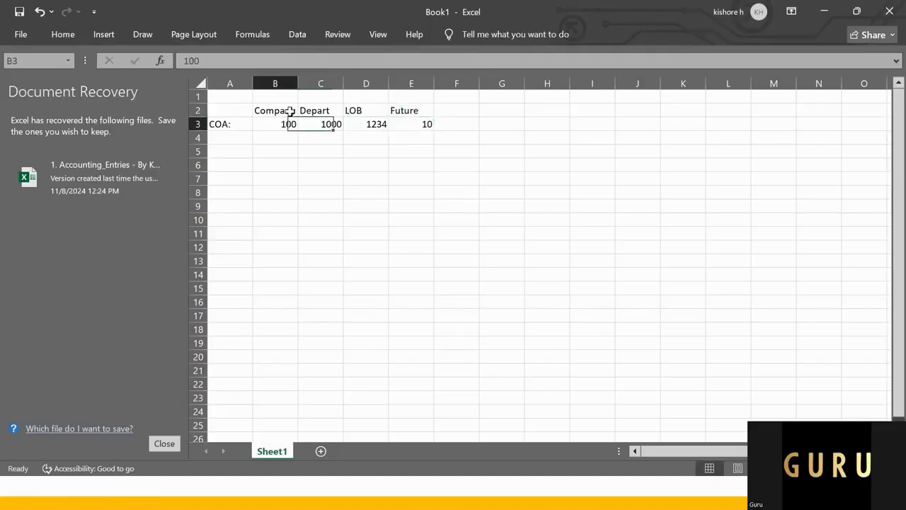
key("Up")
key("shift+Right")
key("shift+Right")
key("shift+Right")
key("ctrl+b")
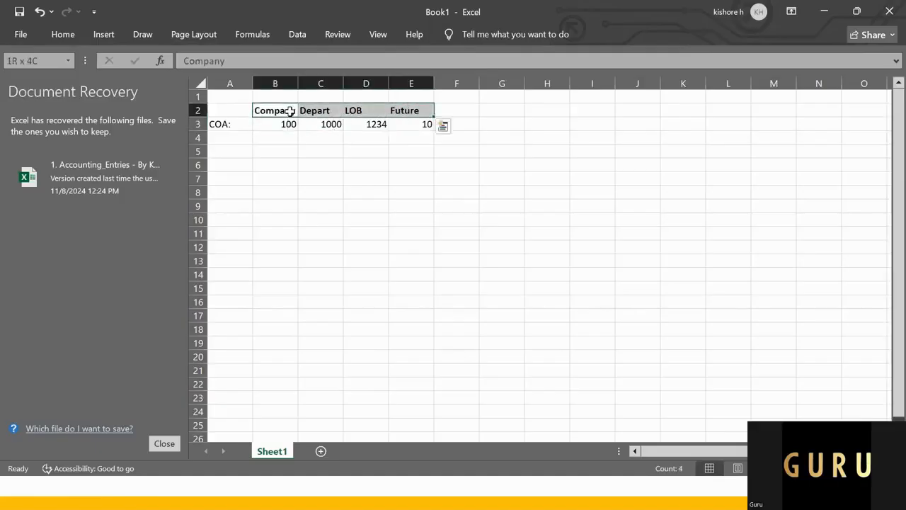
key("Down")
key("Left")
key("ctrl+b")
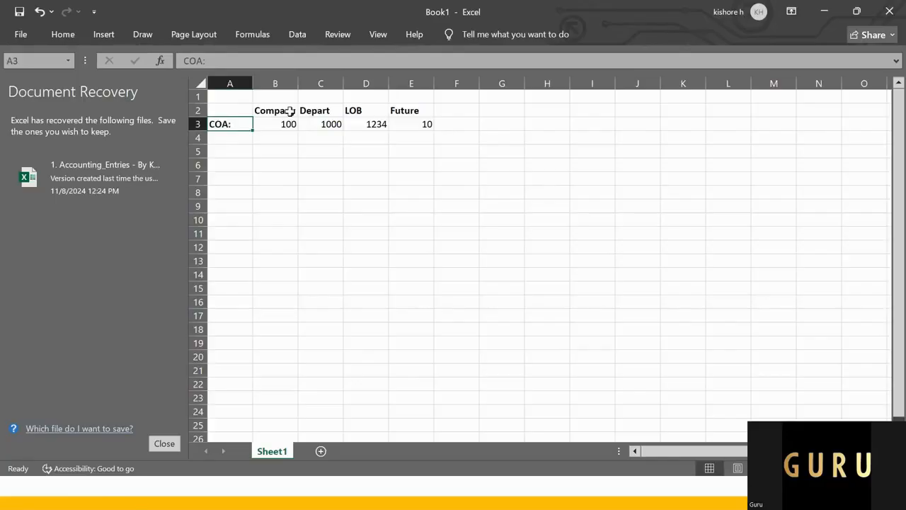
key("Down")
key("Right")
key("Up")
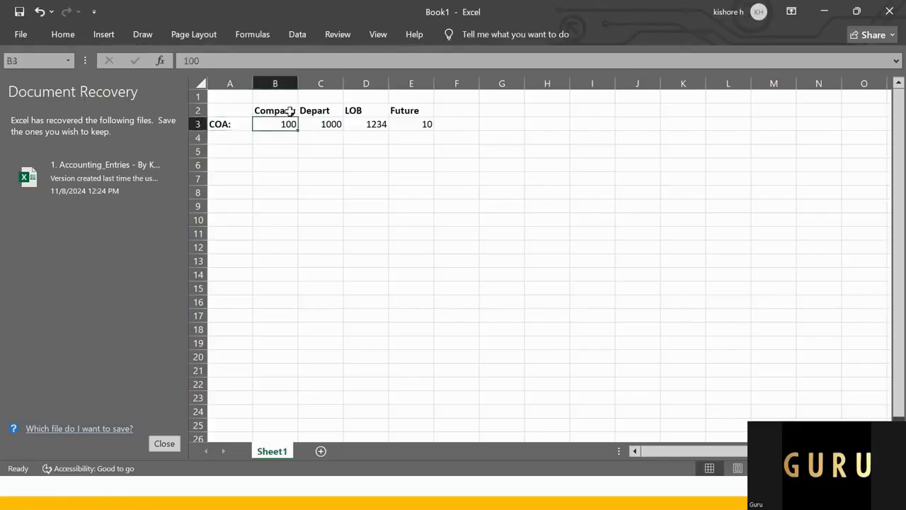
key("Up")
key("Right")
key("Right")
key("Right")
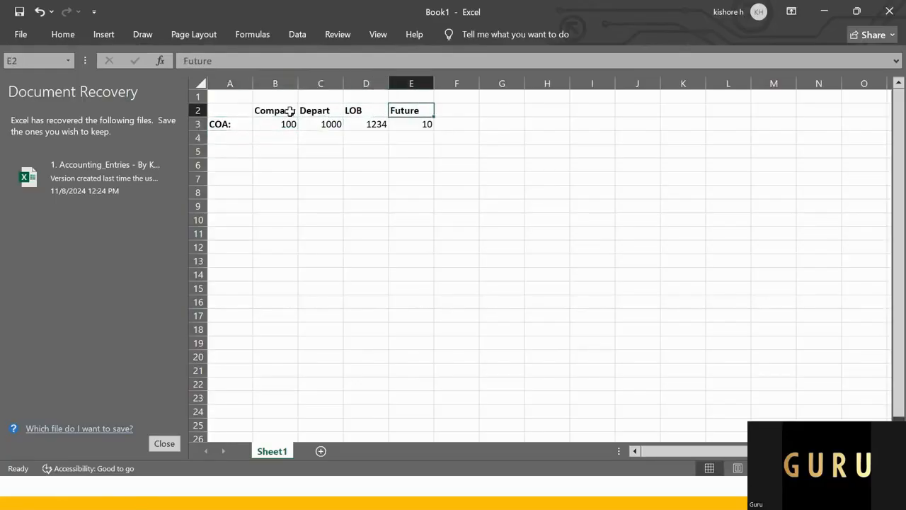
type("Ac")
key("BackSpace")
key("BackSpace")
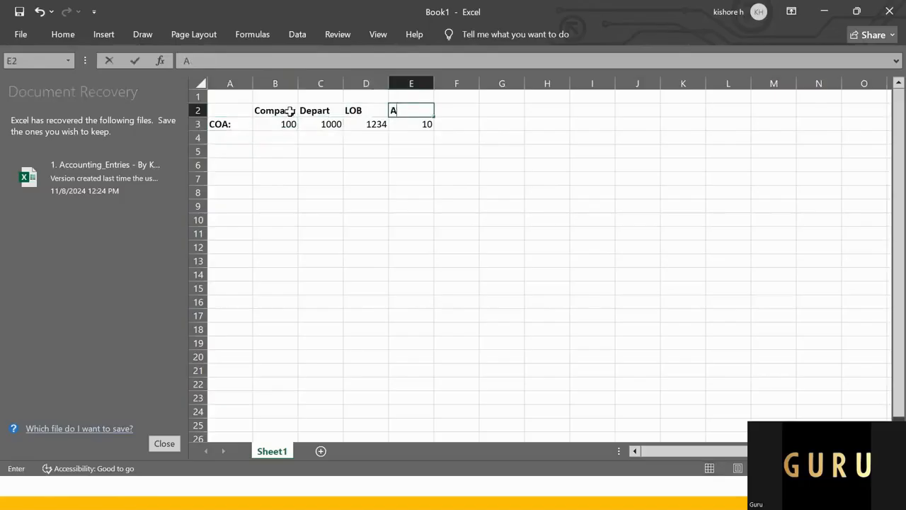
key("Return")
Step: Replace the LOB heading in D2 with Account
key("Up")
key("Left")
type("Acp")
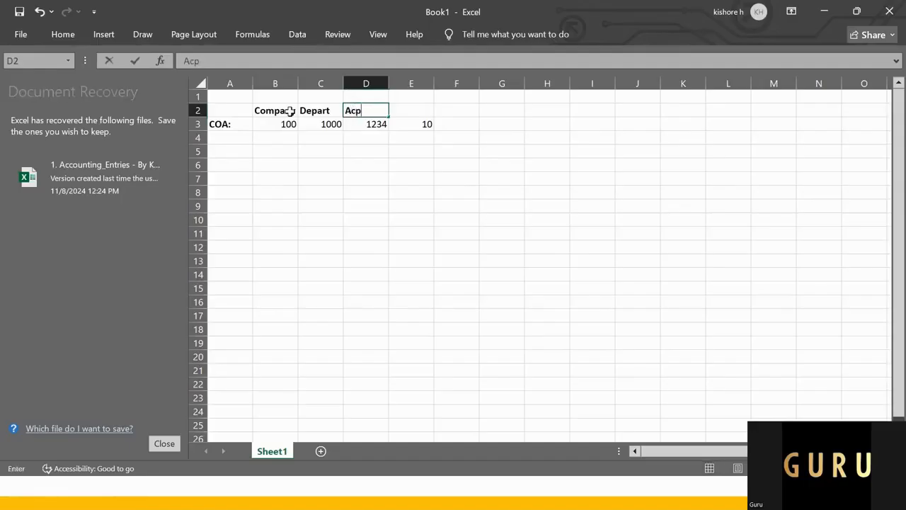
key("BackSpace")
type("co")
key("BackSpace")
type("ount")
key("Tab")
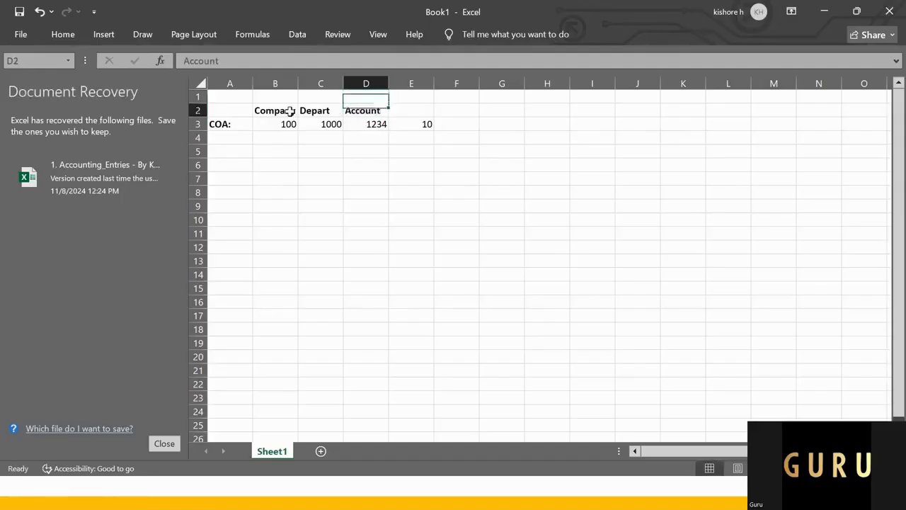
Step: Enter the heading Future1 in E2, above the value 10
type("Furut")
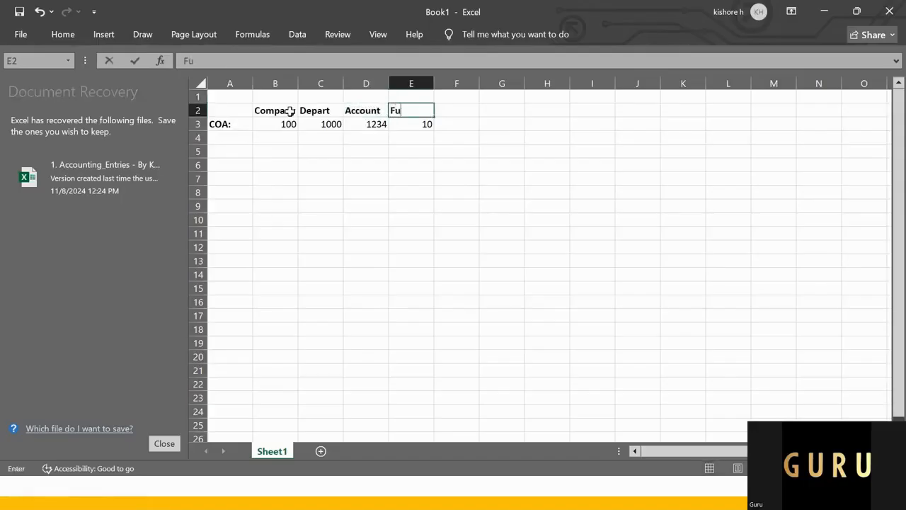
key("BackSpace")
key("BackSpace")
key("BackSpace")
type("tu")
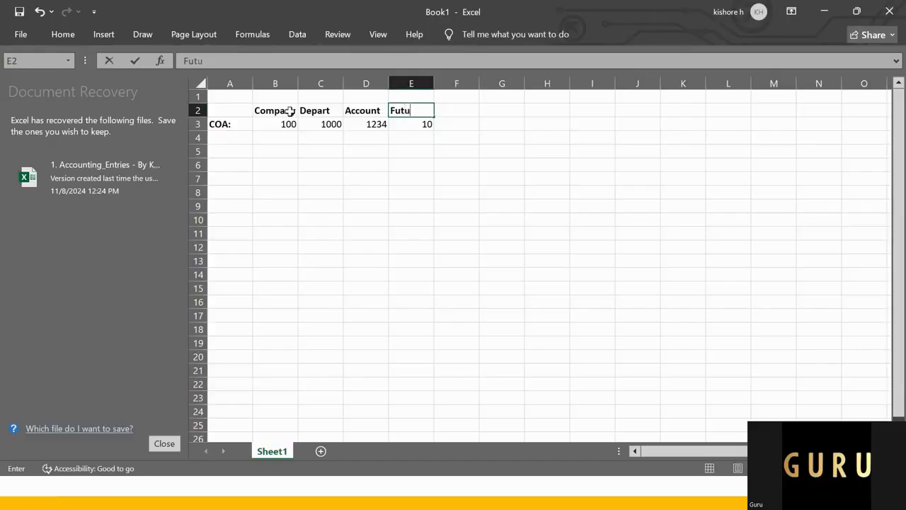
type("re1")
key("Return")
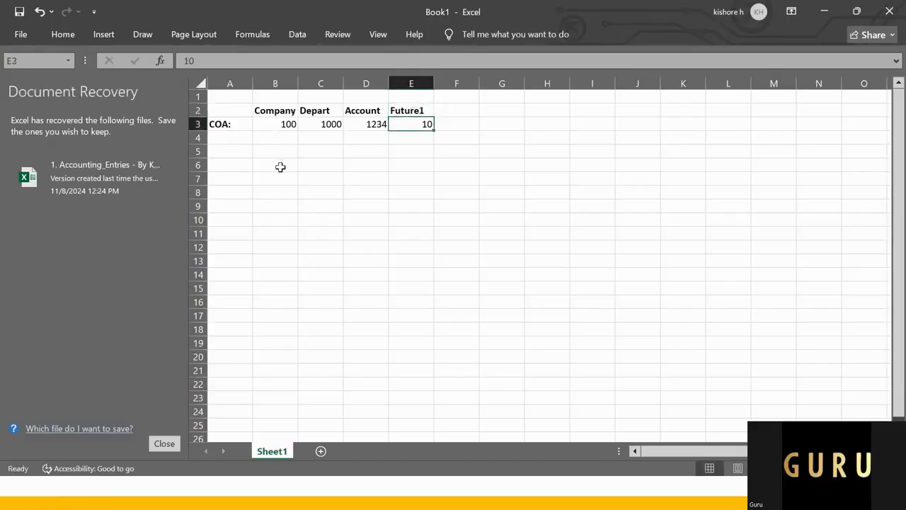
Step: Enter the label Mapping 1 in B6, below the chart of accounts rows
left_click(277, 123)
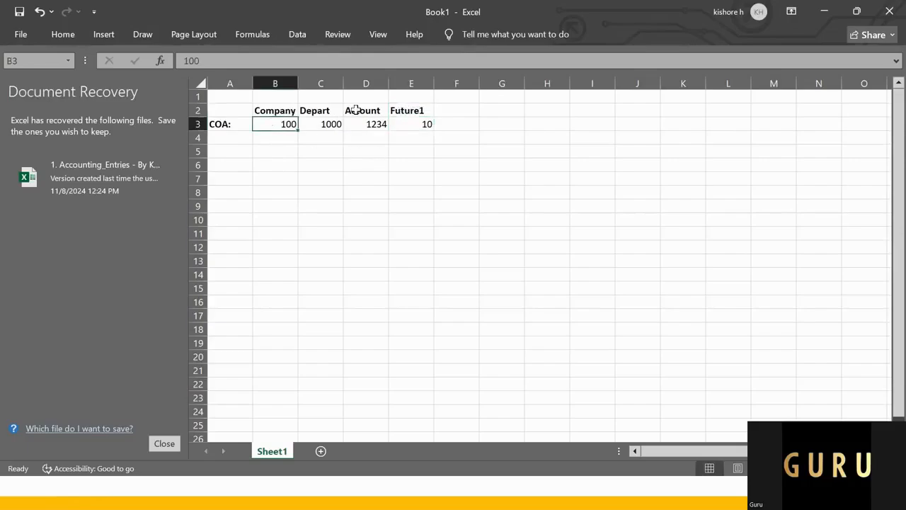
left_click(375, 124)
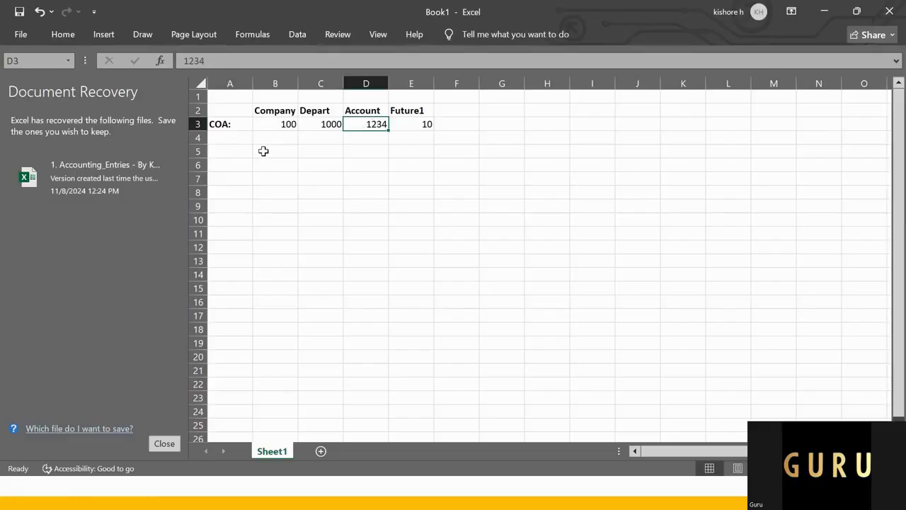
left_click(263, 151)
key("Down")
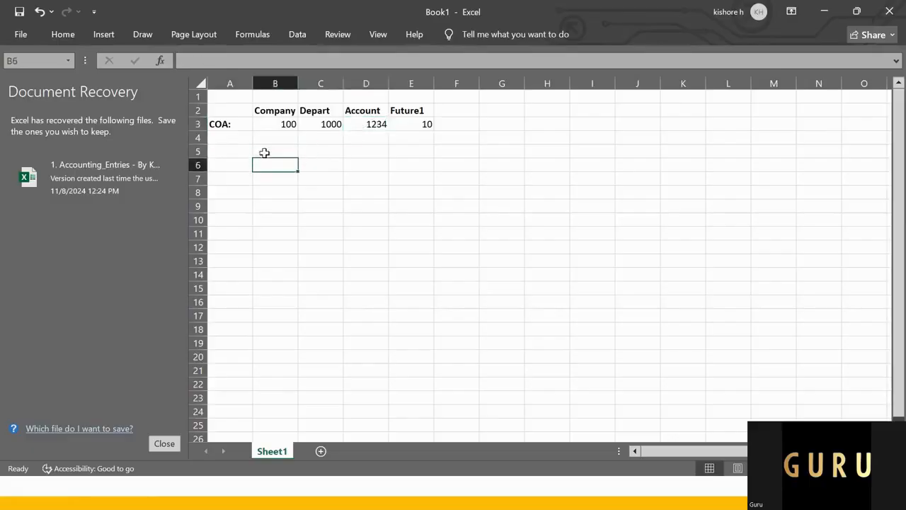
type("Mapping")
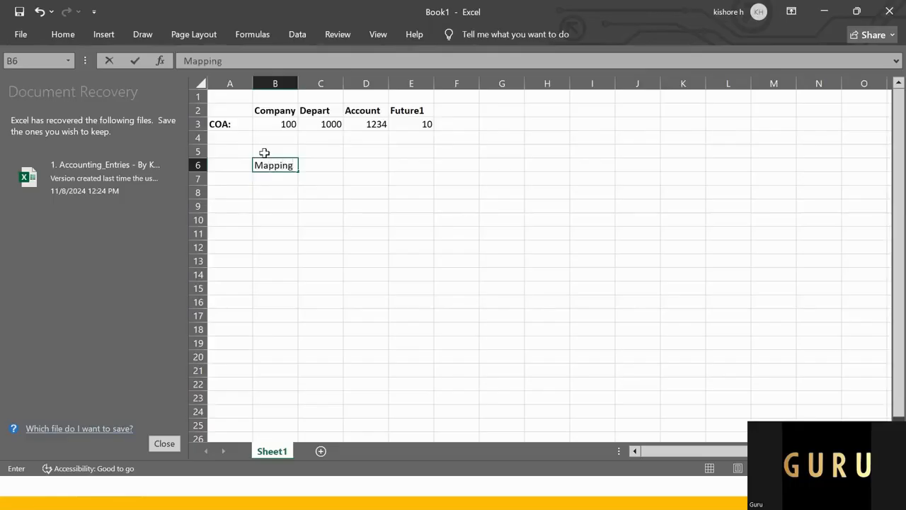
type(" 1")
key("Return")
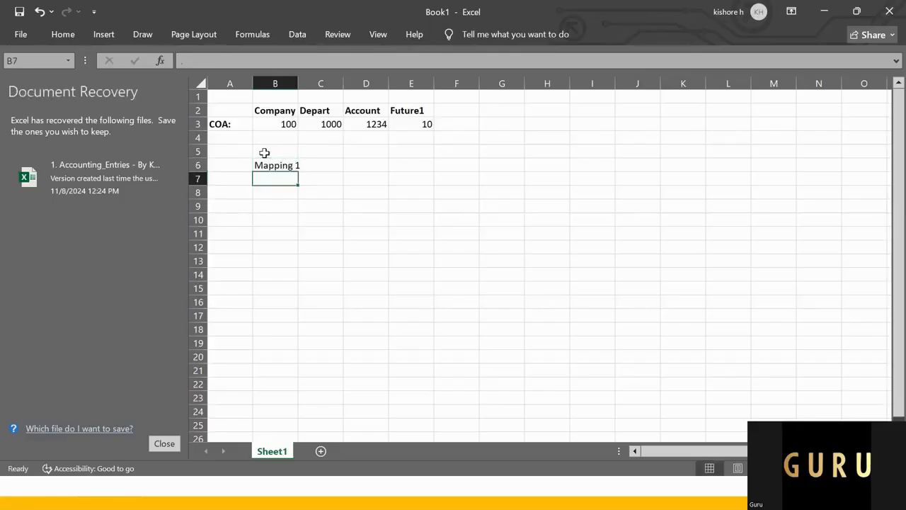
Step: Enter the mapping set name GURU_PO_ACCOUNT_MAP_SET in D6, on the Mapping 1 row
key("Right")
key("Right")
key("Up")
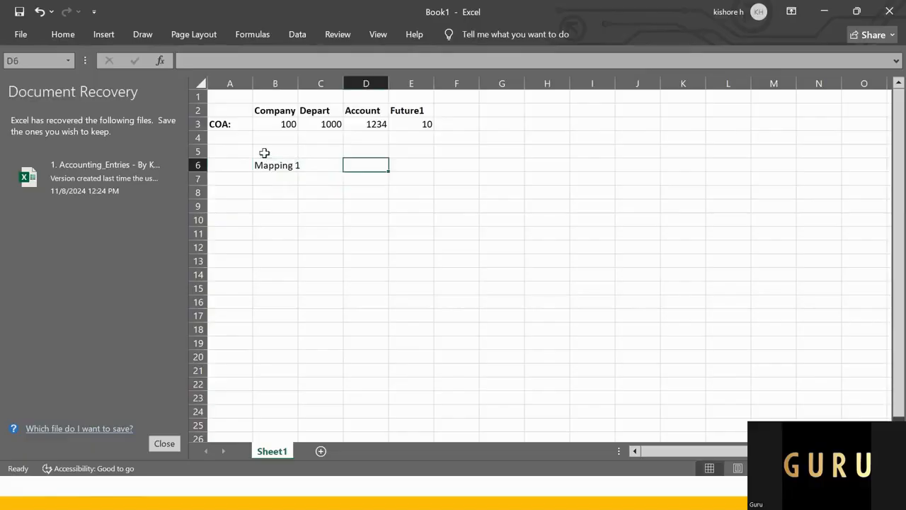
type("Guru")
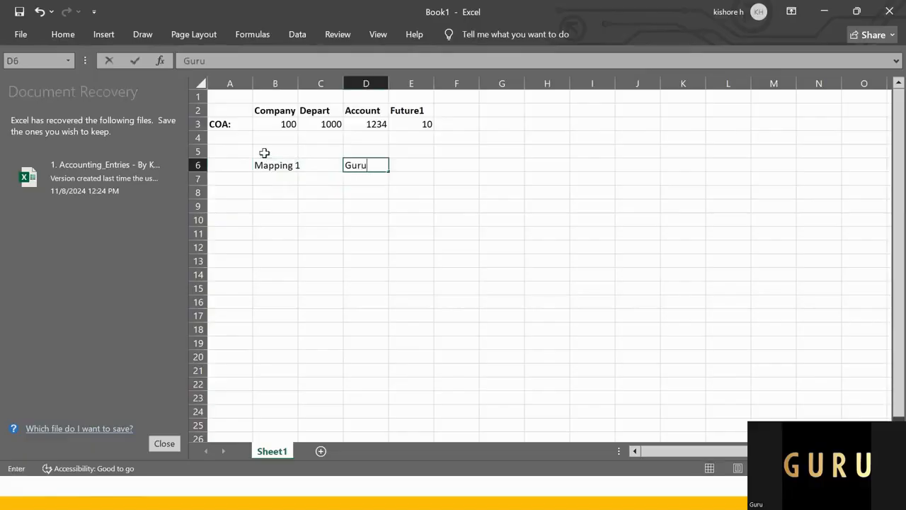
type("+PO_A")
key("BackSpace")
key("BackSpace")
key("BackSpace")
key("BackSpace")
key("BackSpace")
type("_PO_ACc")
key("BackSpace")
key("BackSpace")
type("ccount")
key("BackSpace")
key("BackSpace")
key("BackSpace")
key("BackSpace")
type("ount")
key("BackSpace")
key("BackSpace")
key("BackSpace")
key("BackSpace")
key("BackSpace")
key("BackSpace")
key("BackSpace")
key("BackSpace")
key("BackSpace")
key("BackSpace")
key("BackSpace")
key("BackSpace")
key("BackSpace")
key("BackSpace")
key("BackSpace")
type("guru")
key("BackSpace")
key("BackSpace")
key("BackSpace")
key("BackSpace")
type("GURU_PO_AC")
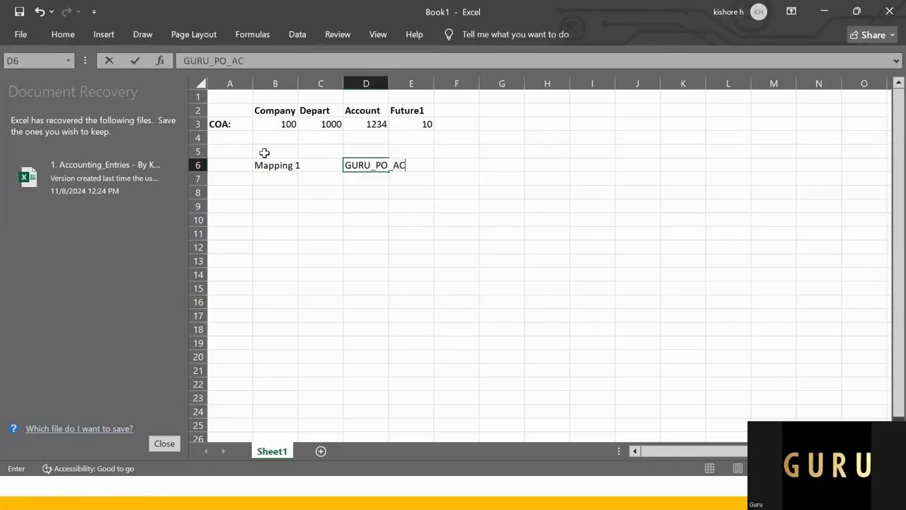
type("COUNT_MAP_SET")
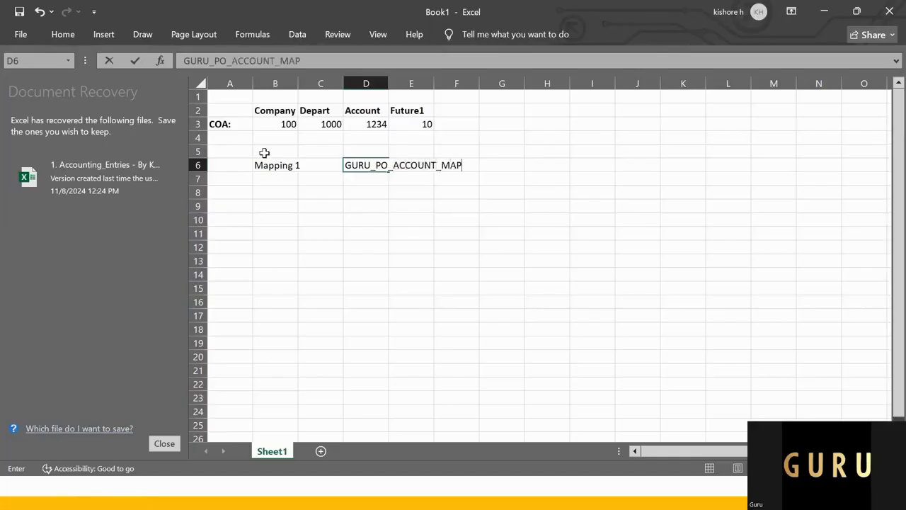
key("Return")
Step: Make the Mapping 1 label in B6 bold
key("Left")
key("Left")
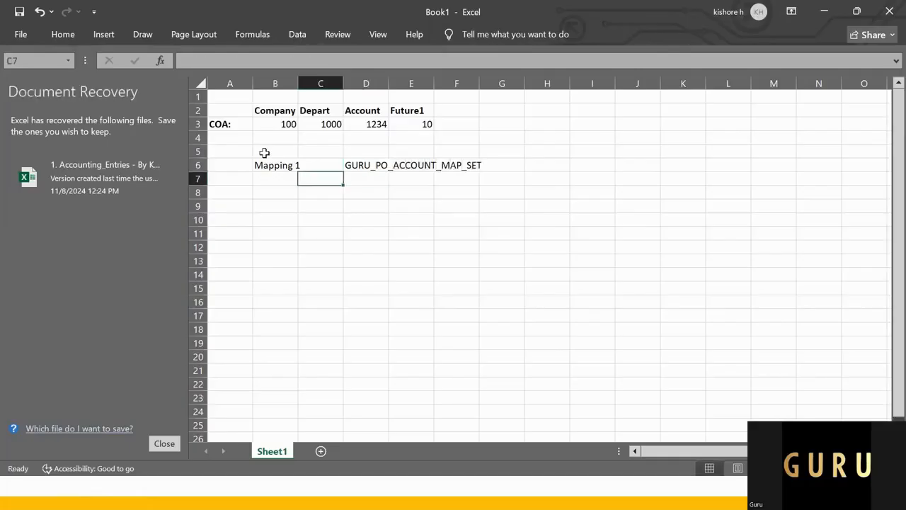
key("Up")
key("ctrl+b")
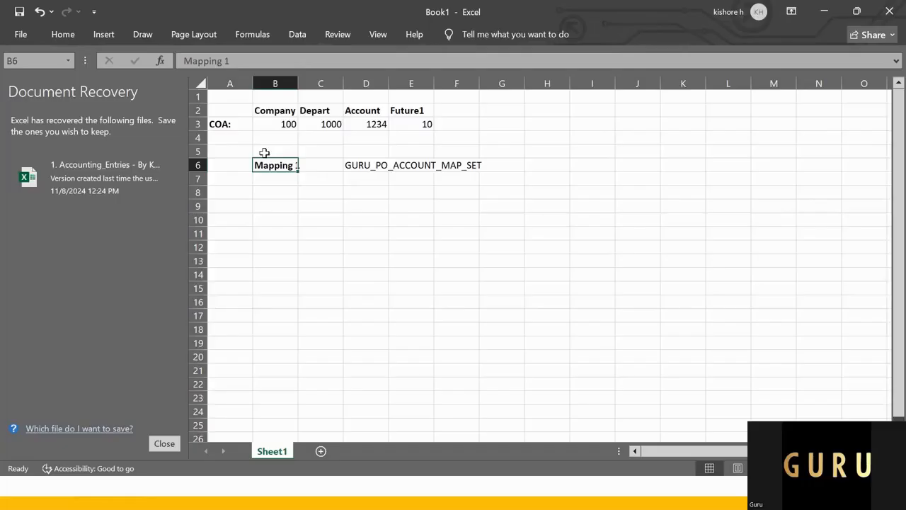
Step: Copy the Mapping 1 label into B7 and change the copy to Mapping 2
key("Down")
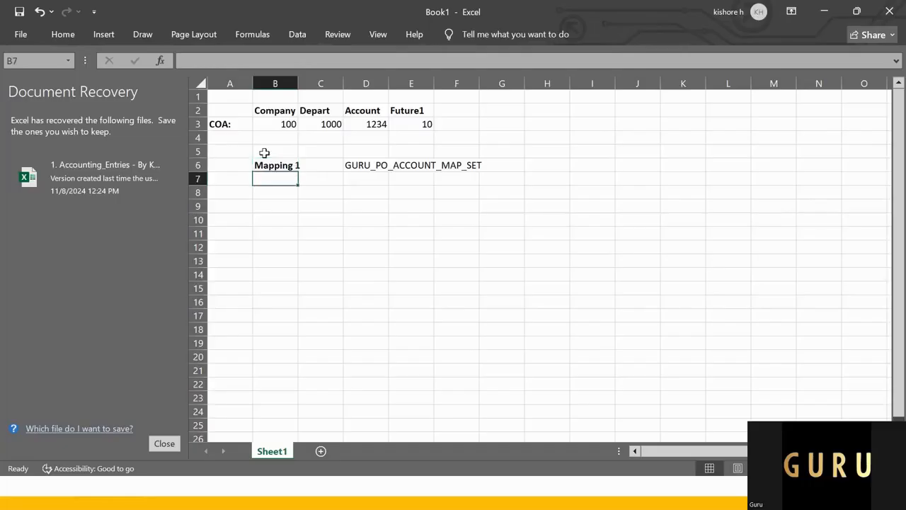
key("Up")
key("ctrl+c")
key("Down")
key("ctrl+v")
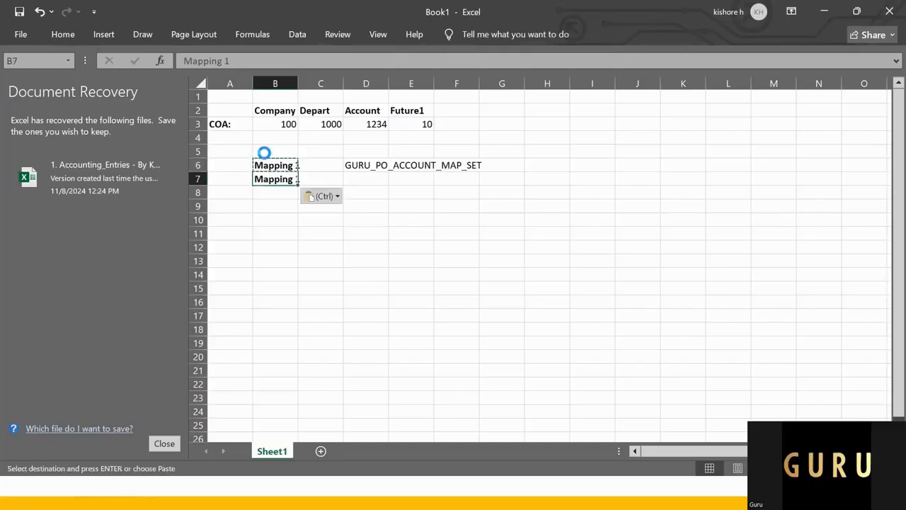
left_click(228, 59)
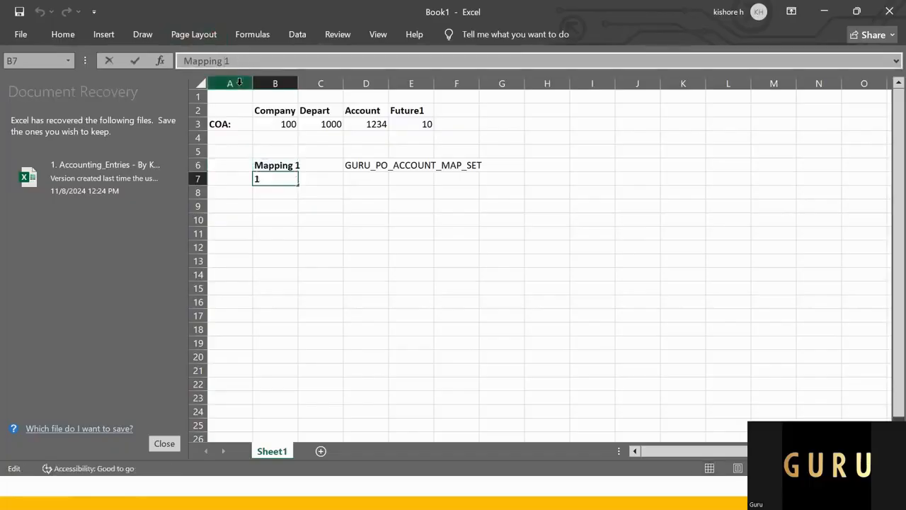
key("BackSpace")
type("2")
key("Return")
Step: Copy the mapping set name from D6 into D7 for the Mapping 2 row
key("Up")
key("Right")
key("Right")
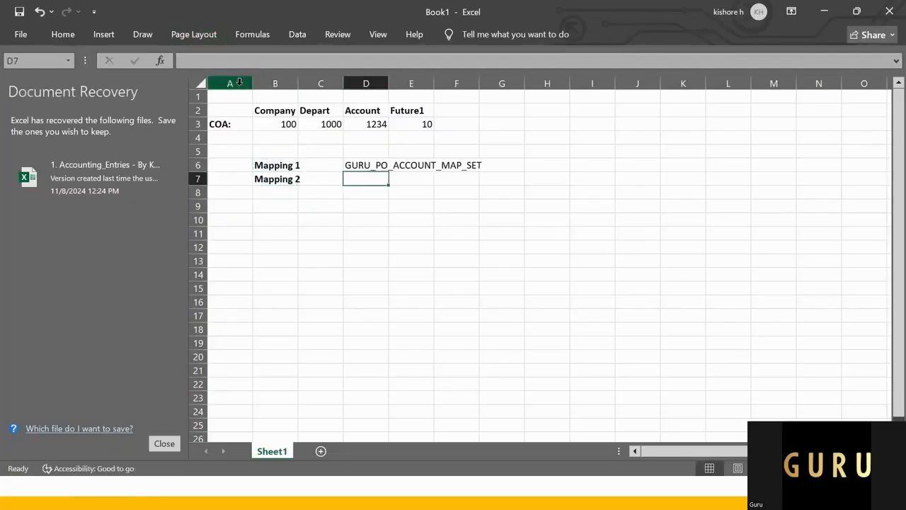
key("Up")
key("ctrl+c")
key("Down")
key("ctrl+v")
key("Up")
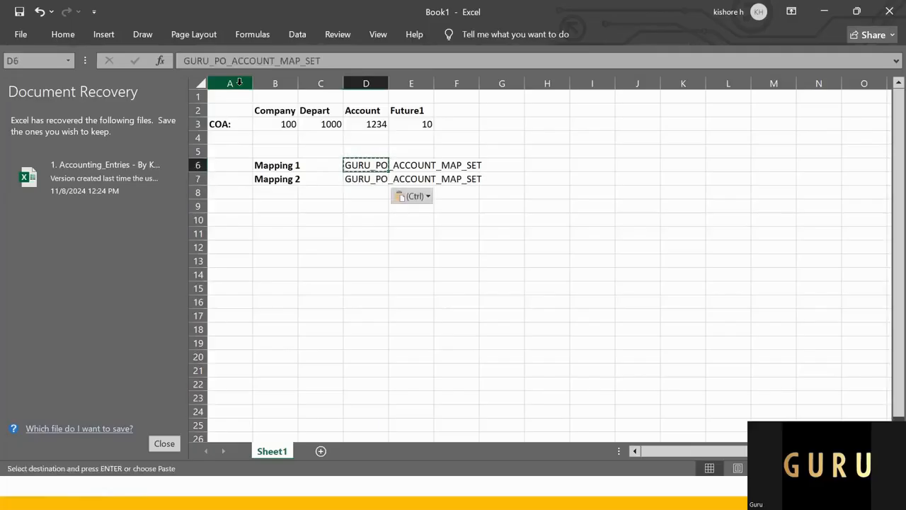
Step: Change the Mapping 1 mapping set name in D6 to GURU_PO_COMPANY_MAP_SET
double_click(256, 61)
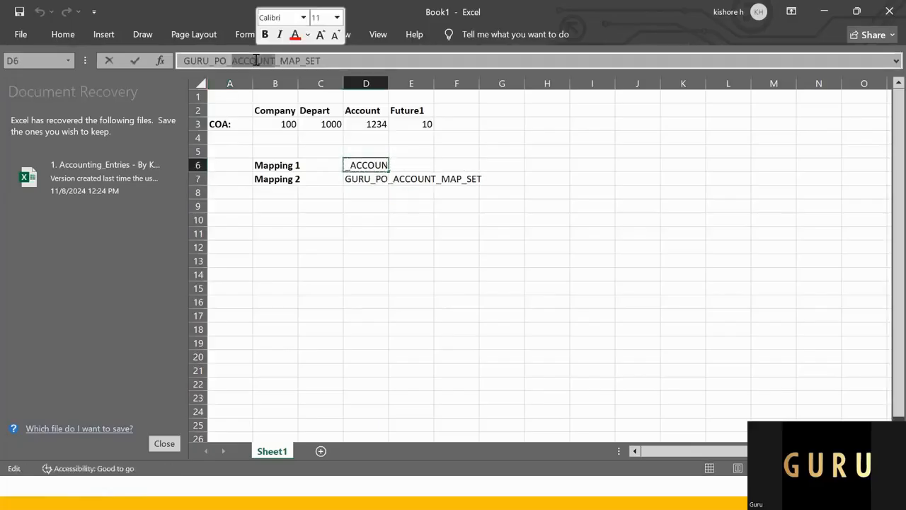
type("COMPANY")
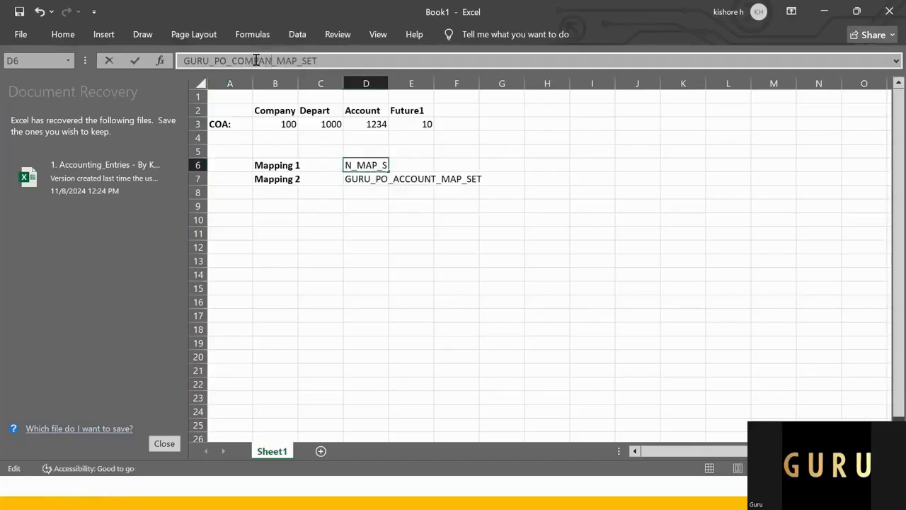
type("R")
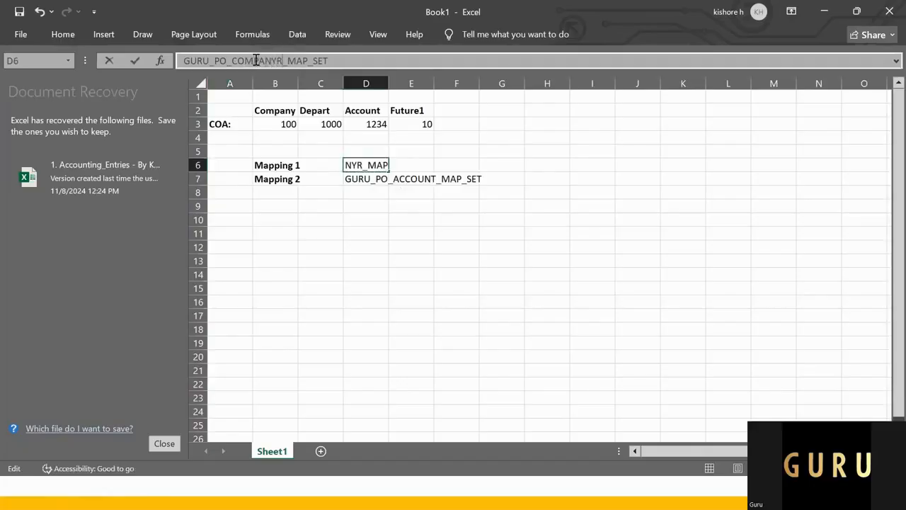
key("BackSpace")
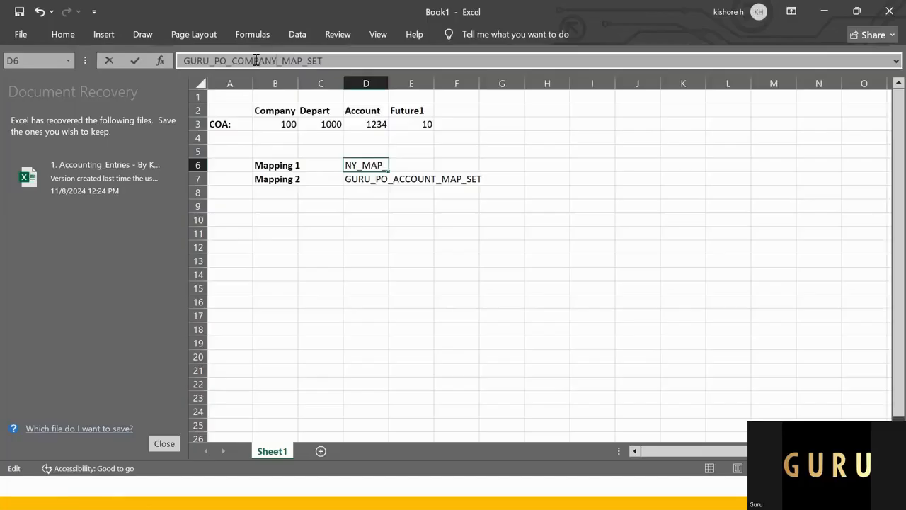
key("Return")
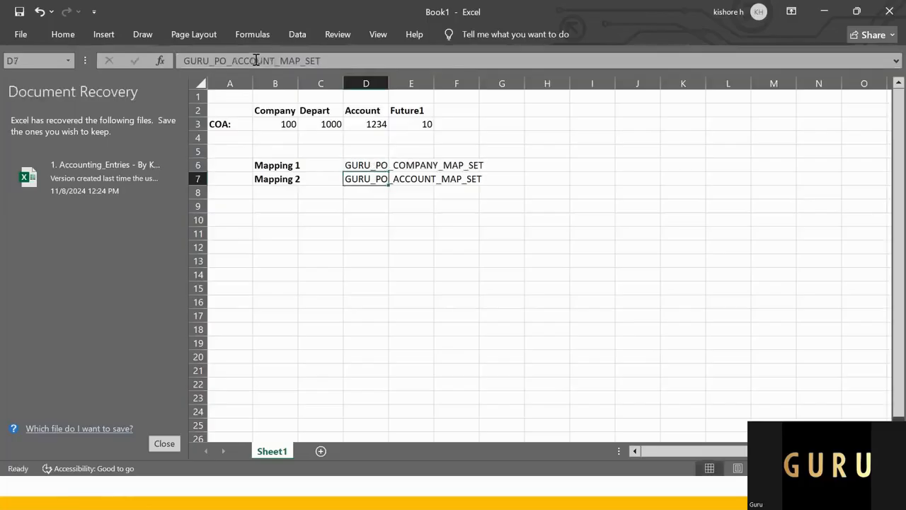
Step: Switch to the PowerPoint slide show, review the account types on the End Result of TAB slide, and return to Excel
key("Left")
key("Left")
key("Down")
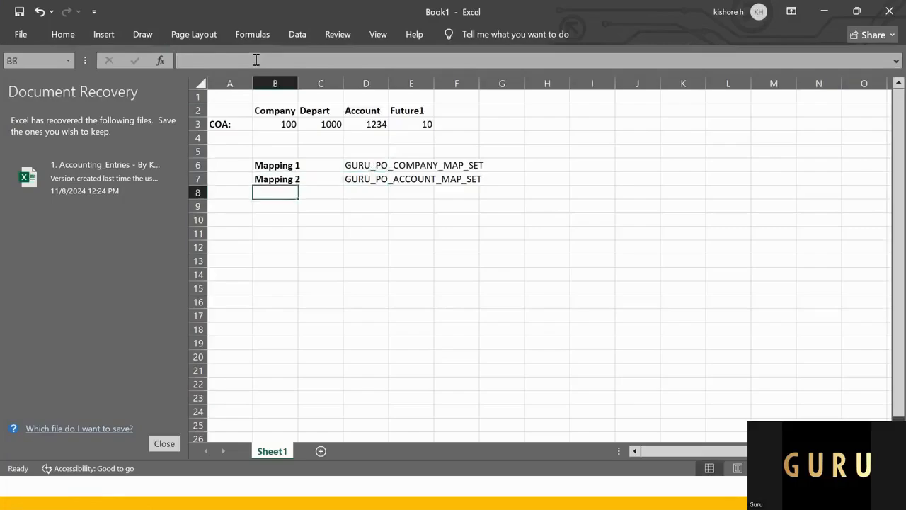
key("Down")
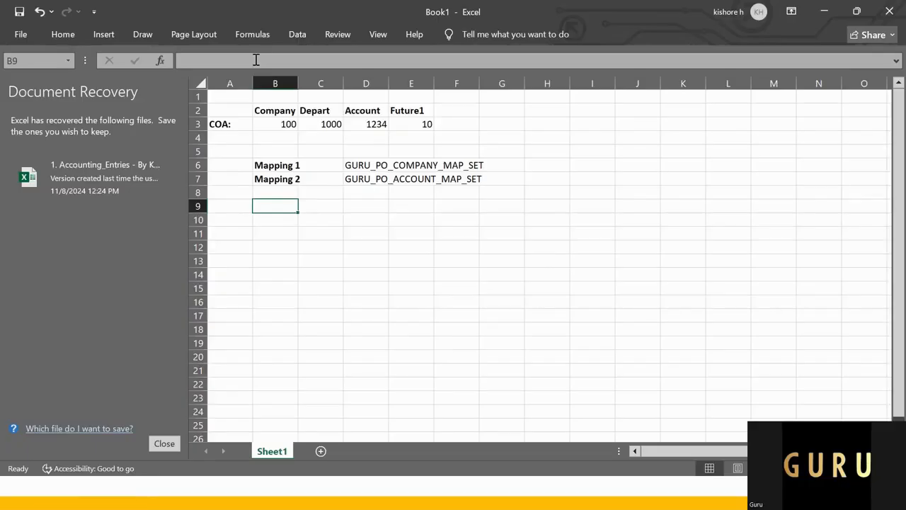
key("alt+Tab")
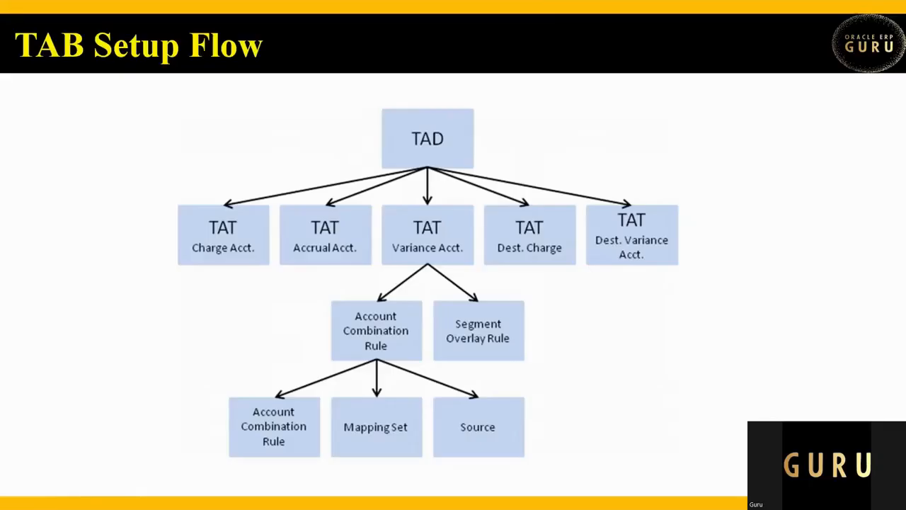
key("Right")
key("Right")
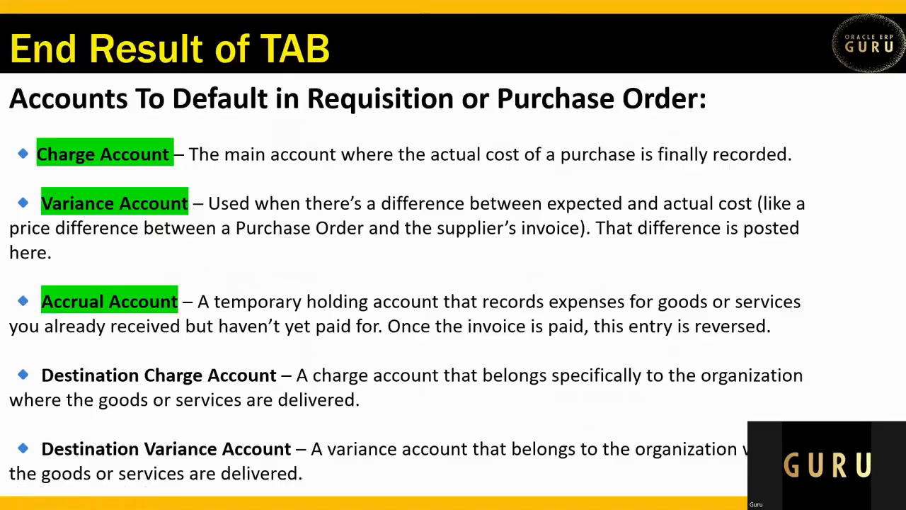
key("alt+Tab")
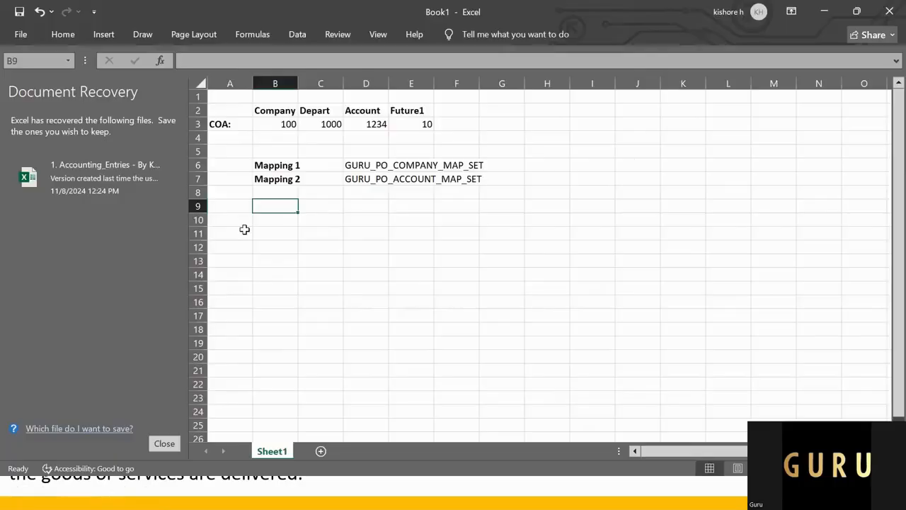
Step: Enter the label "Account Rule:" in B9, below the mapping rows
type("aCC")
key("BackSpace")
key("BackSpace")
key("BackSpace")
type("Account")
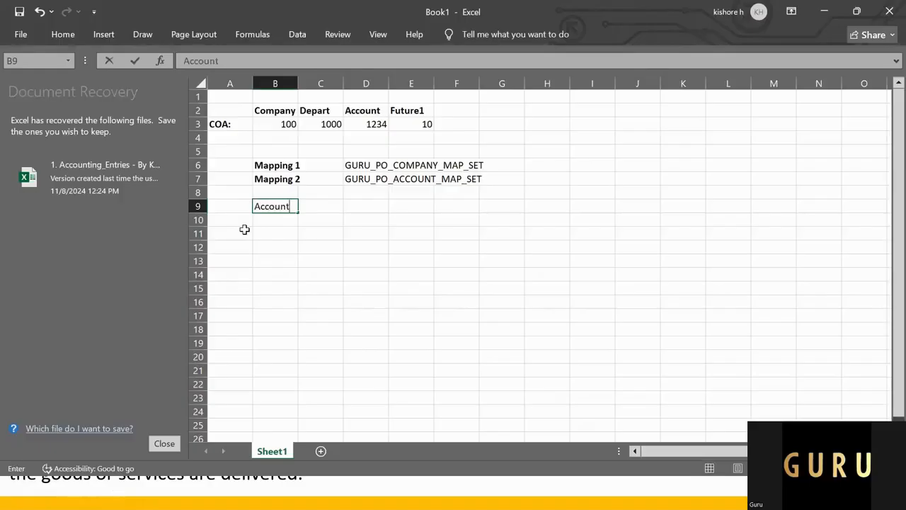
type(" Rule:")
key("Return")
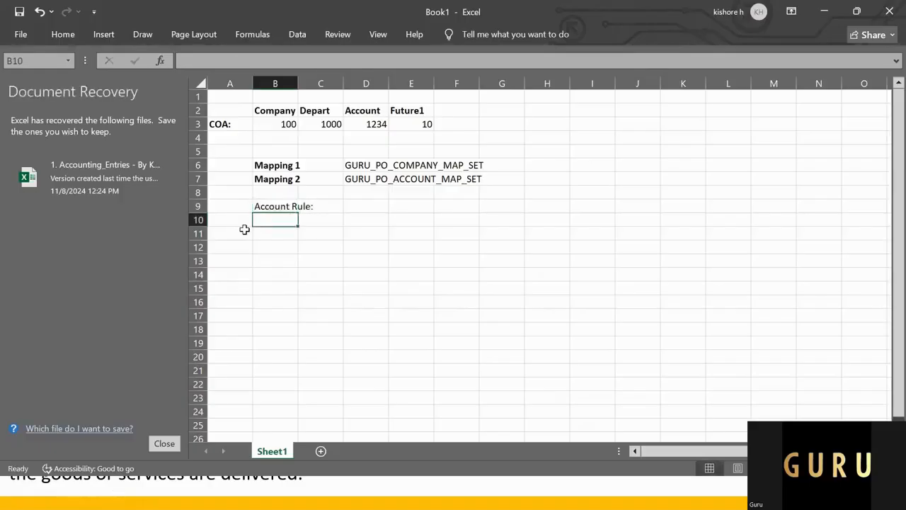
Step: Enter the rule name GURU_PO_ACCRUAL_RULE in D9, on the Account Rule row
key("Up")
key("Right")
key("Right")
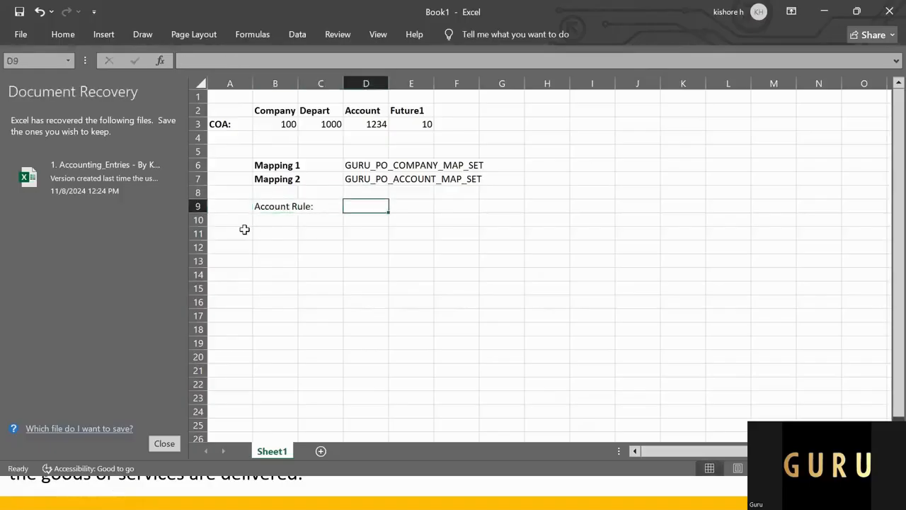
type("gu")
key("BackSpace")
key("BackSpace")
type("GU")
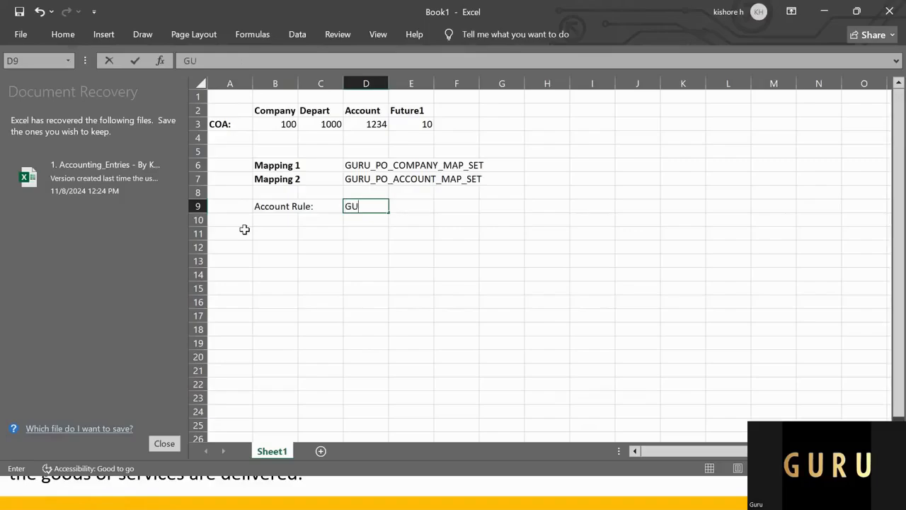
type("RU_PO_ACCRUAL")
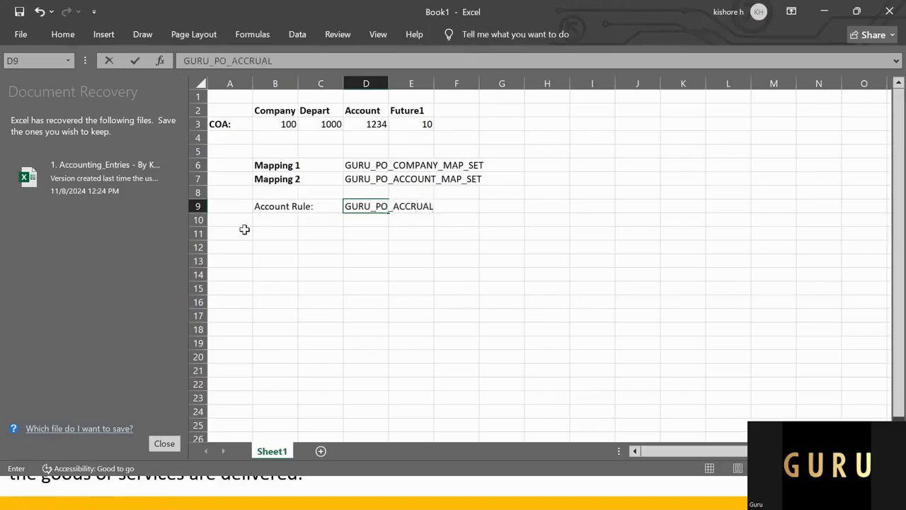
key("BackSpace")
type("L_RULE")
key("Return")
Step: Change the label in B9 to "Account Rule1 :"
key("Up")
key("Left")
key("Left")
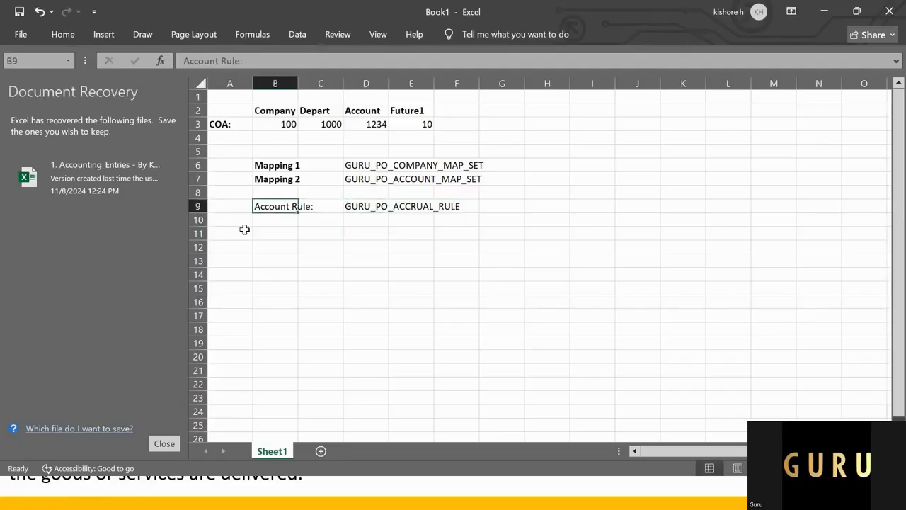
left_click(266, 56)
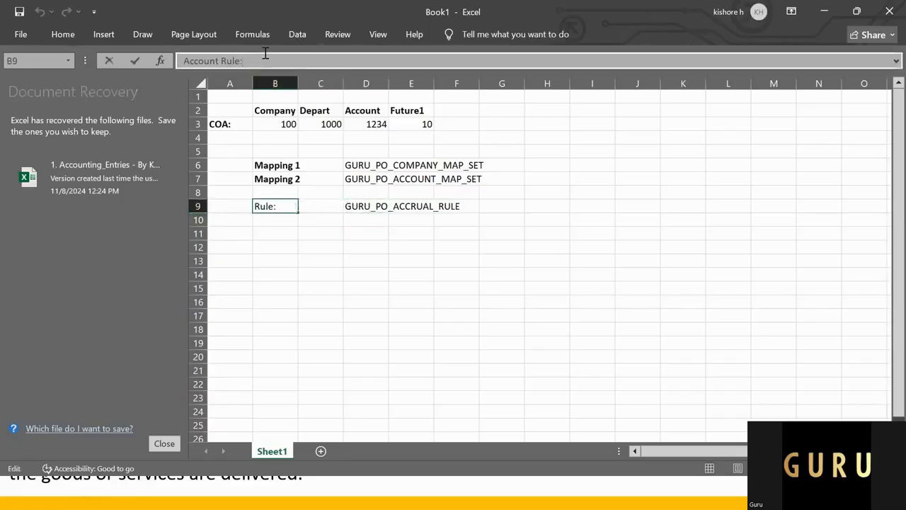
key("Left")
type("1")
key("Return")
Step: Copy the Account Rule1 label from B9 into B10 and B11
key("Up")
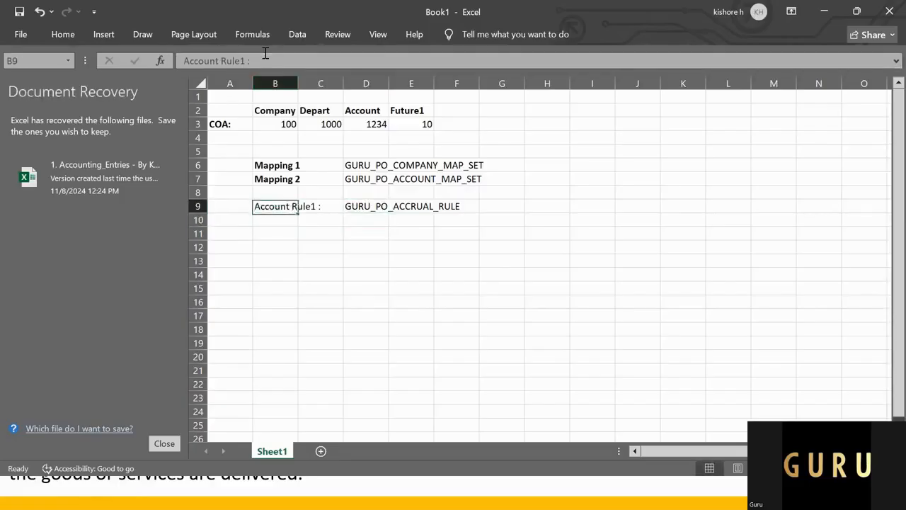
key("ctrl+c")
key("shift+Down")
key("shift+Down")
key("ctrl+v")
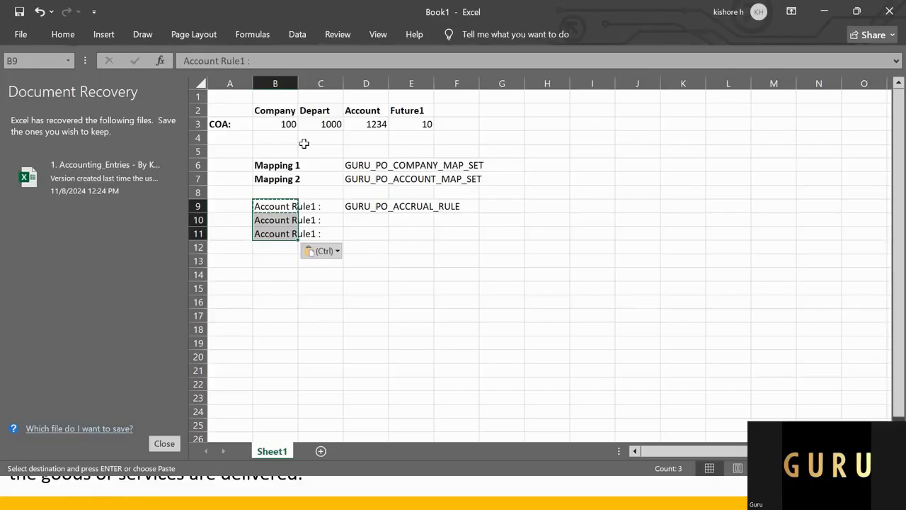
Step: Change the copied label in B10 to "Account Rule2 :"
key("Down")
left_click(296, 67)
key("Left")
key("Left")
key("BackSpace")
type("3")
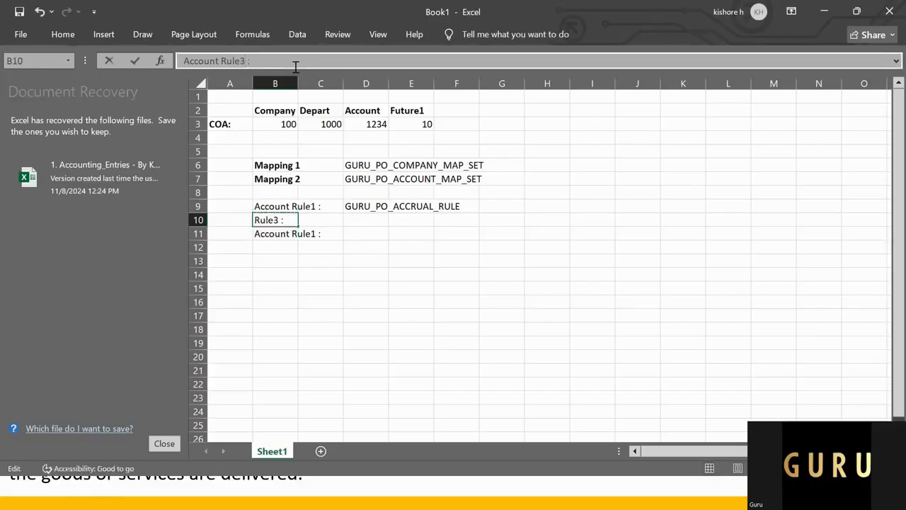
key("BackSpace")
type("2")
key("Return")
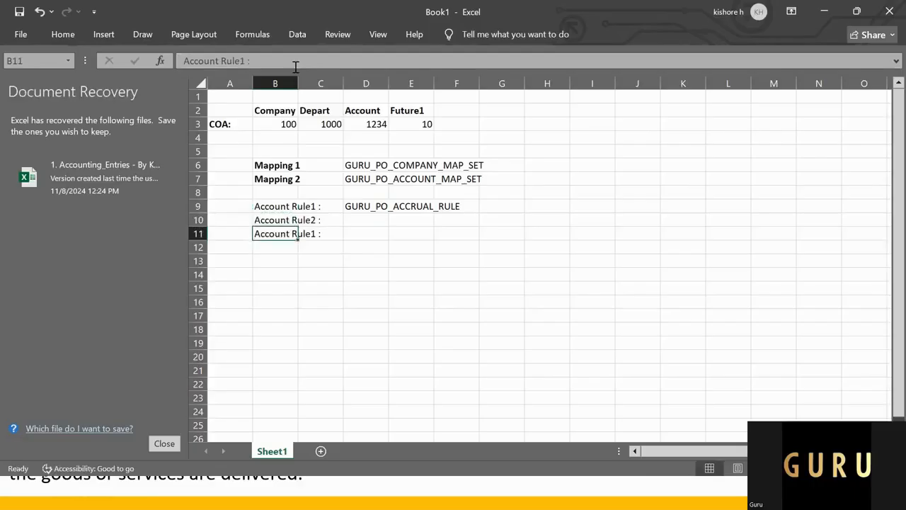
Step: Change the copied label in B11 to "Account Rule3 :"
left_click(296, 67)
key("Left")
key("Left")
key("BackSpace")
type("3")
key("Return")
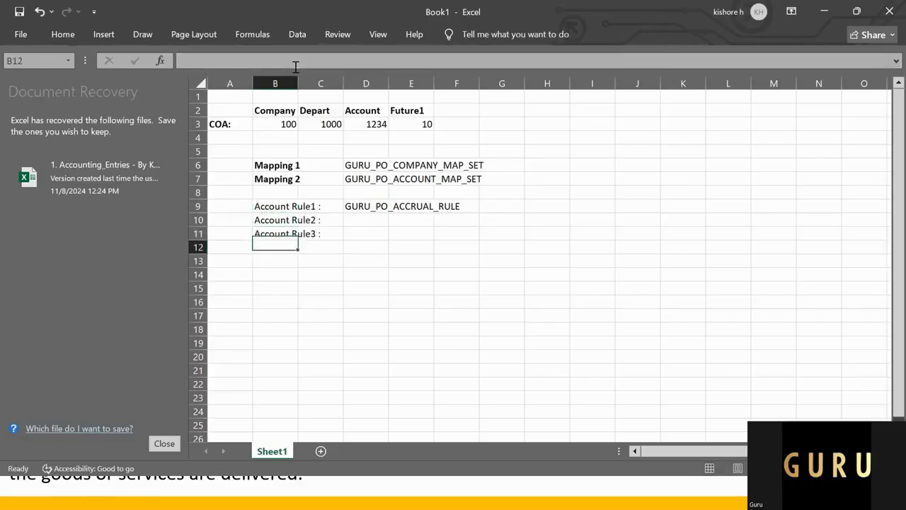
Step: Copy the rule name from D9 into D10 and D11 for the Account Rule2 and Account Rule3 rows
key("Up")
key("Right")
key("Up")
key("Up")
key("Right")
key("ctrl+c")
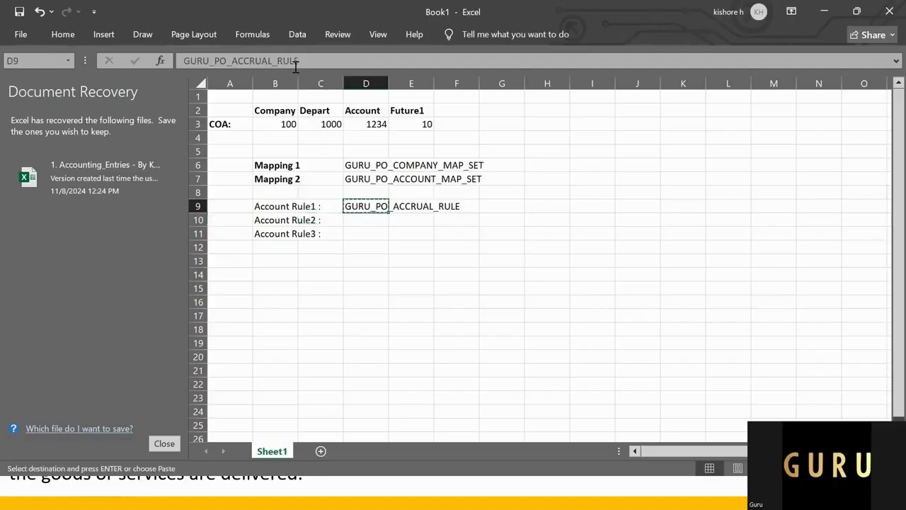
key("shift+Down")
key("shift+Down")
key("ctrl+v")
Step: Change the Account Rule2 name in D10 to GURU_PO_CHARGE_RULE
key("Down")
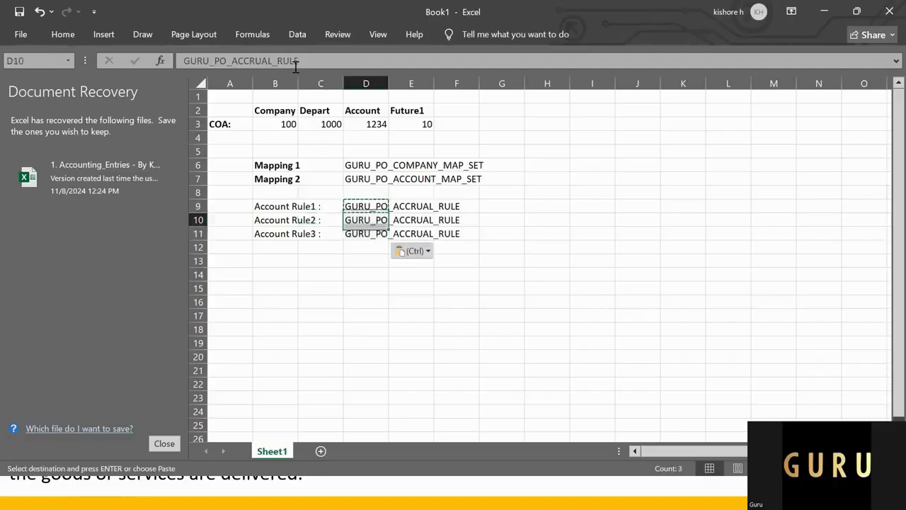
key("Down")
key("Up")
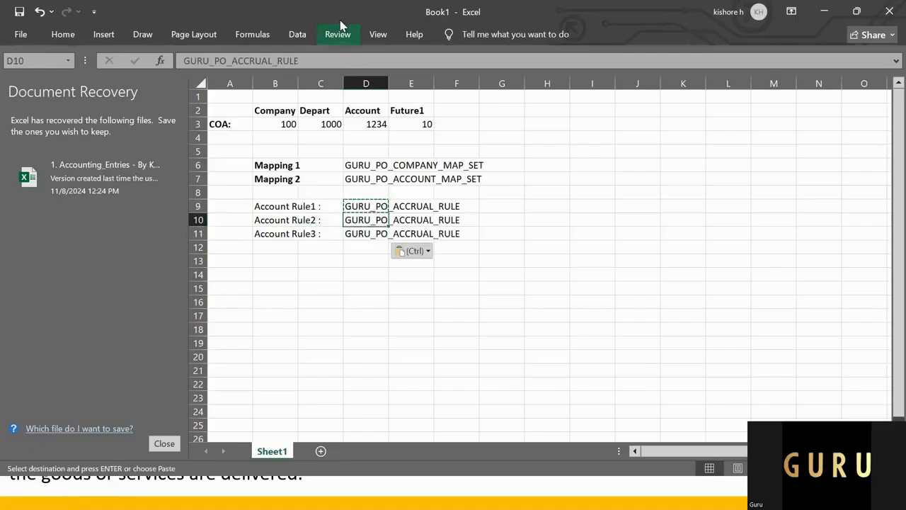
left_click_drag(232, 61, 273, 61)
type("CHARGE")
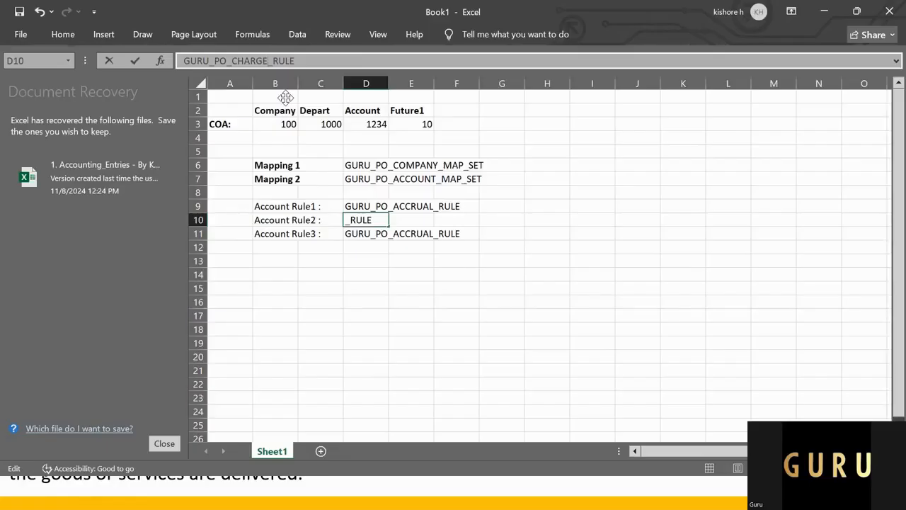
key("Return")
key("Return")
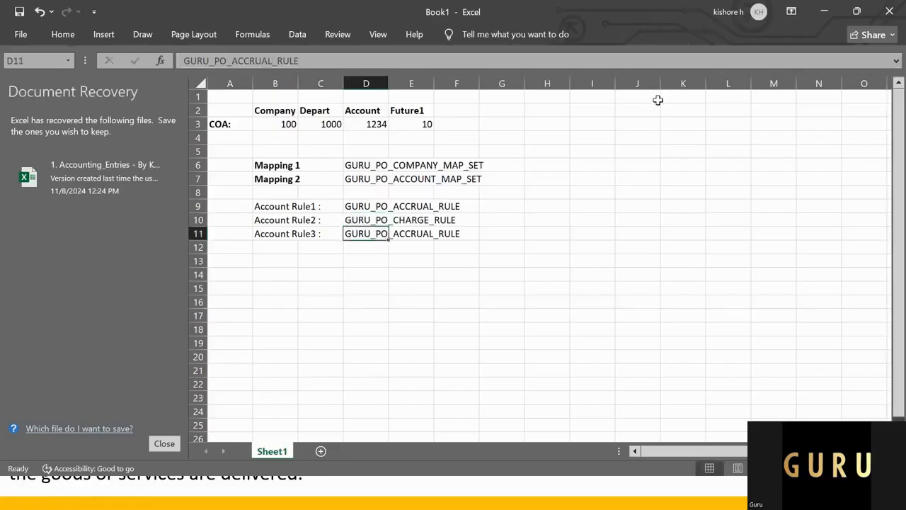
Step: Change the Account Rule3 name in D11 to GURU_PO_VARIANCE_RULE
double_click(245, 64)
type("VARIAN")
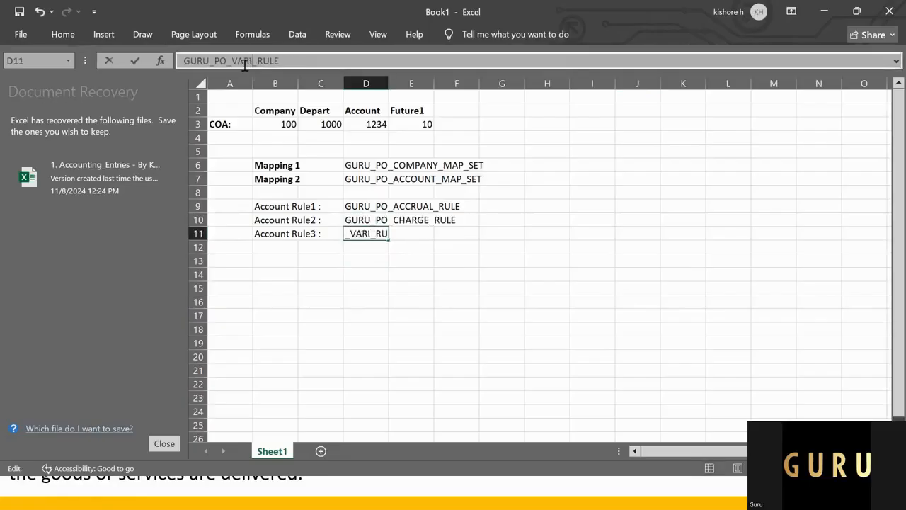
type("CE")
key("Return")
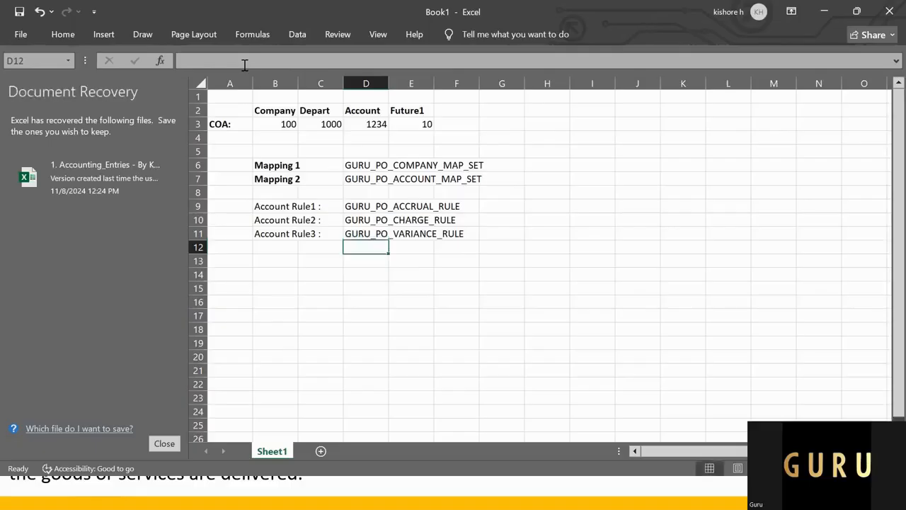
Step: Make the three Account Rule labels in B9:B11 bold
key("Left")
key("Up")
key("Left")
key("Up")
key("Up")
key("shift+Down")
key("shift+Down")
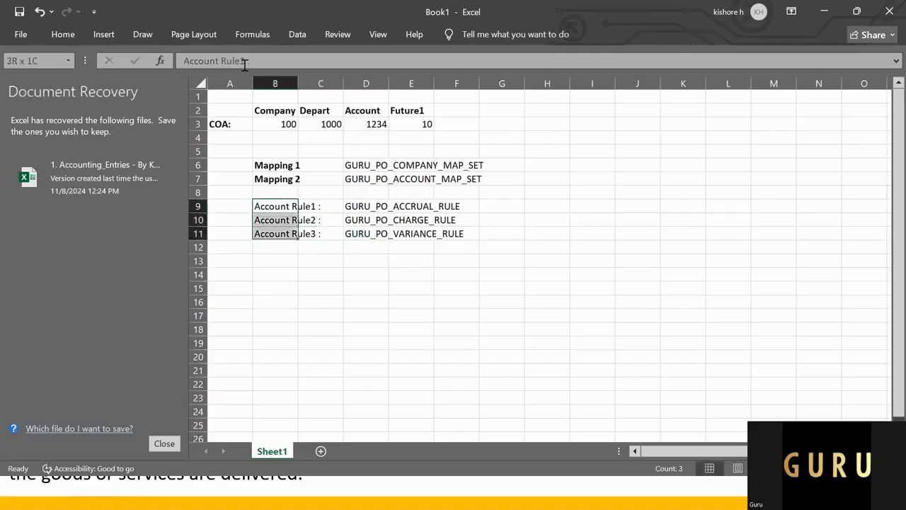
key("ctrl+c")
key("ctrl+v")
key("ctrl+b")
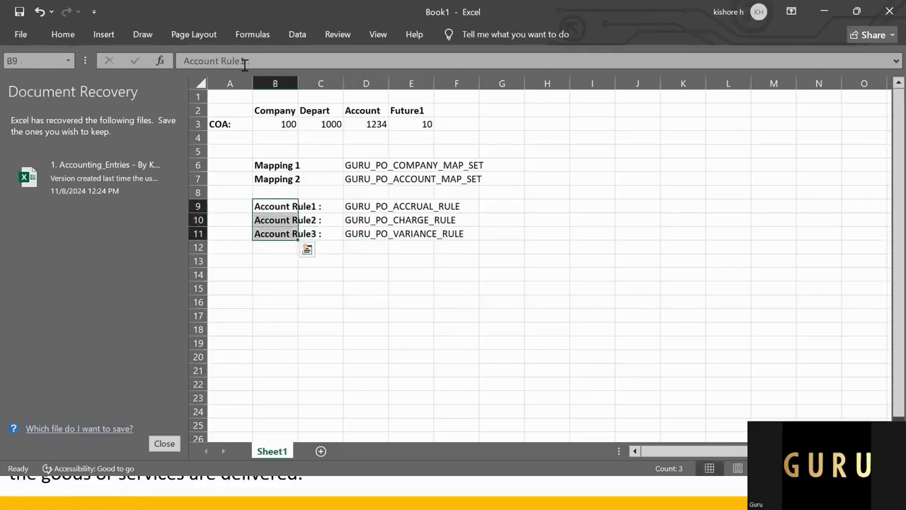
key("Down")
key("Down")
key("Down")
key("Down")
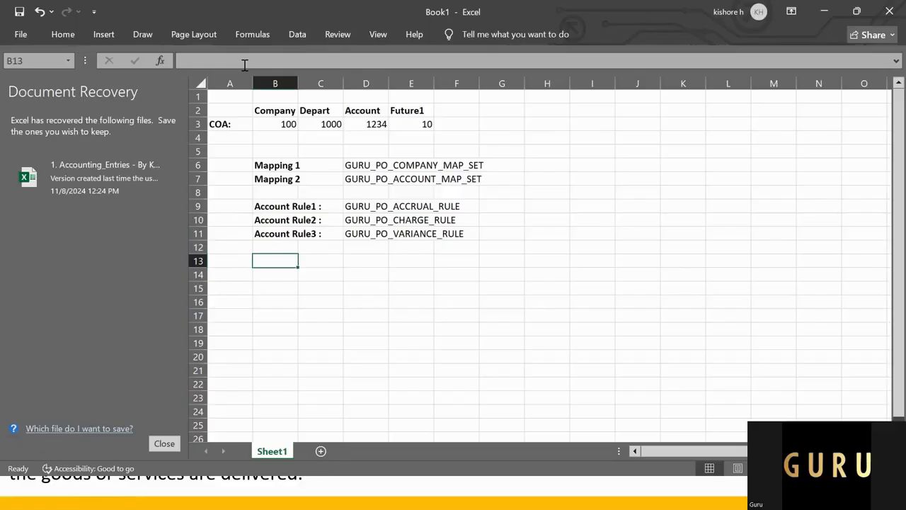
Step: Switch to the Oracle Fusion session in Chrome and open Setup and Maintenance
key("alt+Tab")
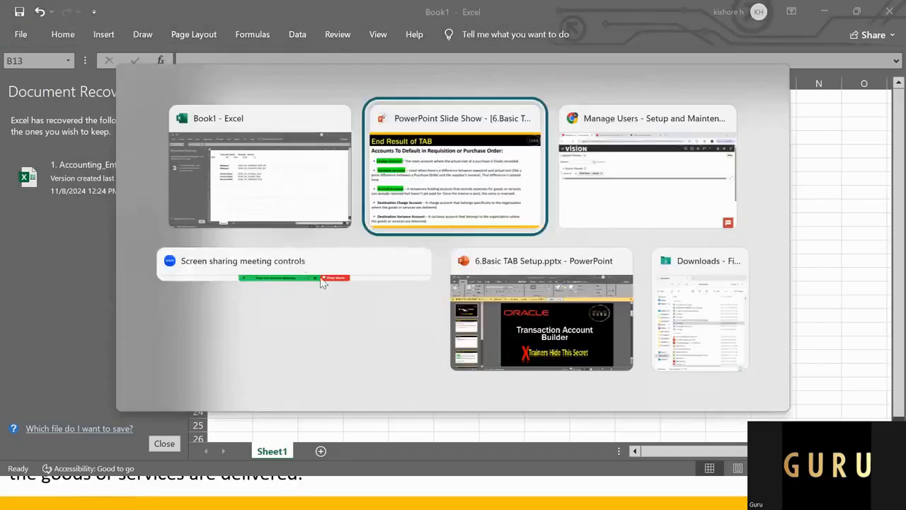
left_click(641, 182)
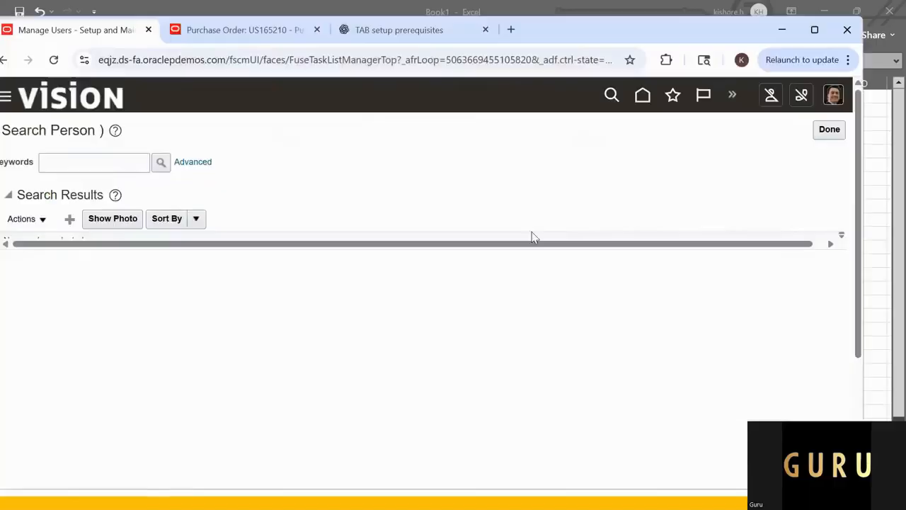
left_click(836, 101)
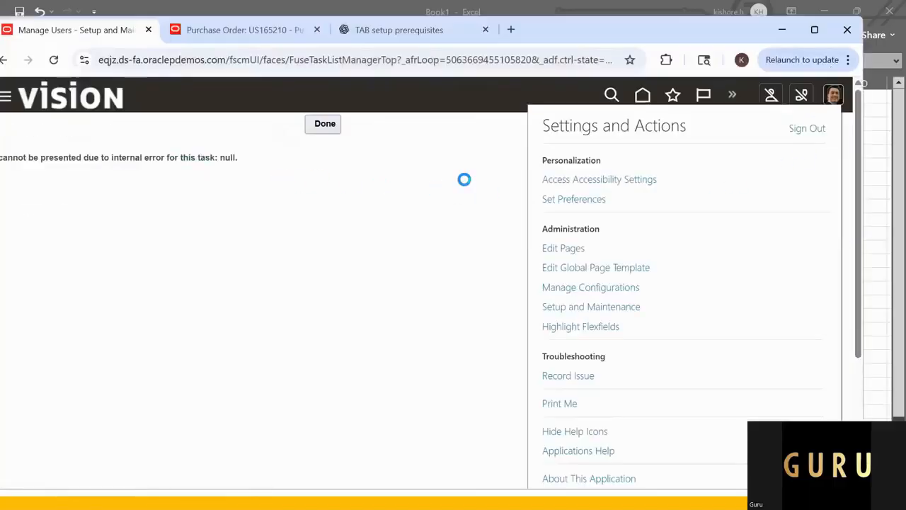
left_click(580, 308)
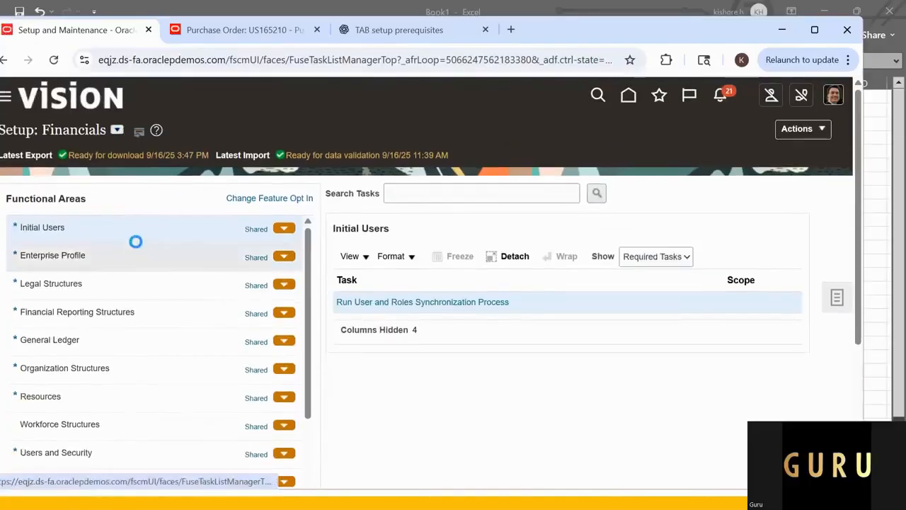
Step: Switch the setup offering to Procurement and show the tasks of the Procurement Transaction Account Rules functional area
left_click(114, 134)
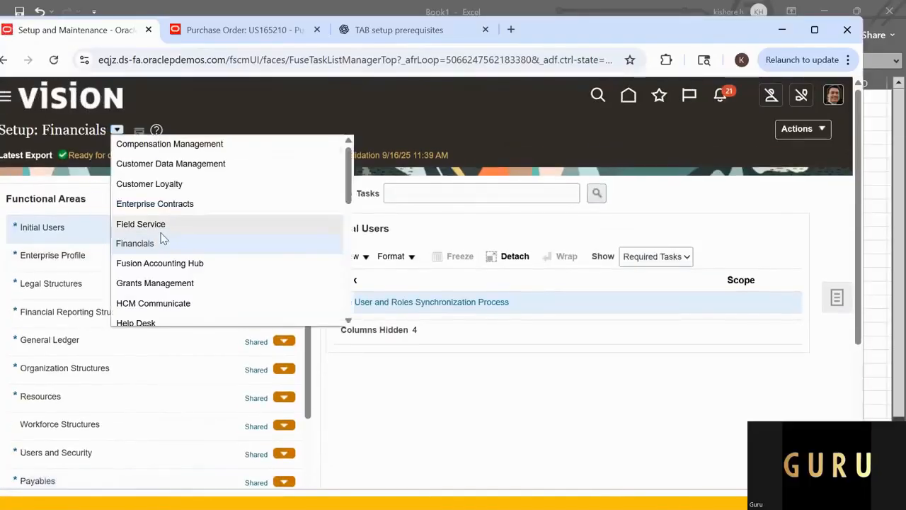
scroll(159, 266, "down", 2)
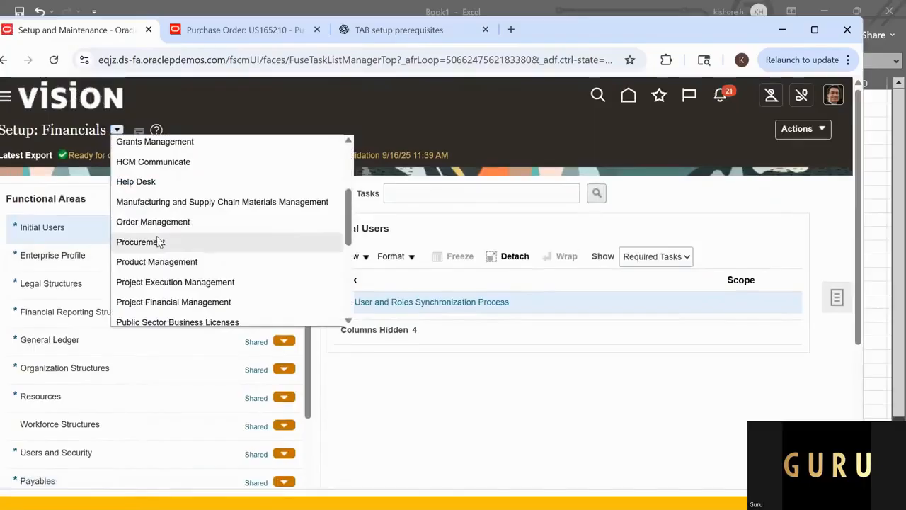
left_click(162, 242)
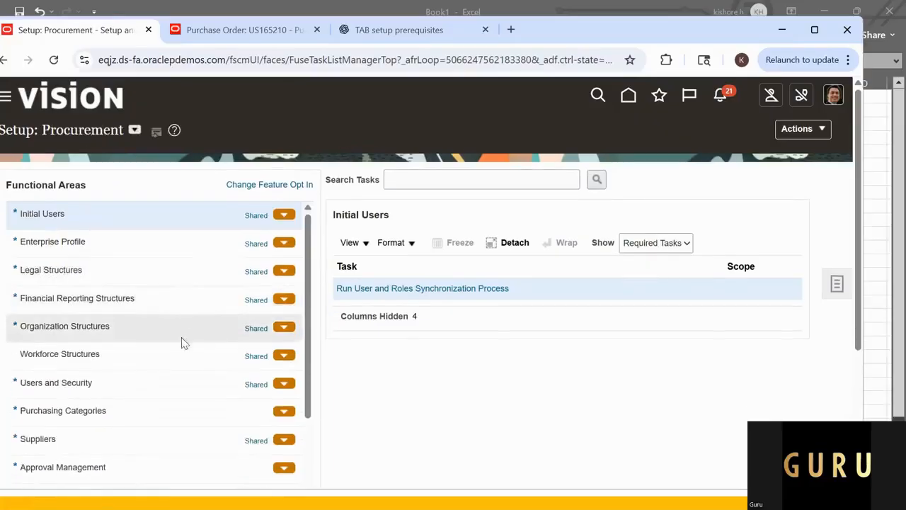
scroll(163, 347, "down", 3)
left_click(145, 373)
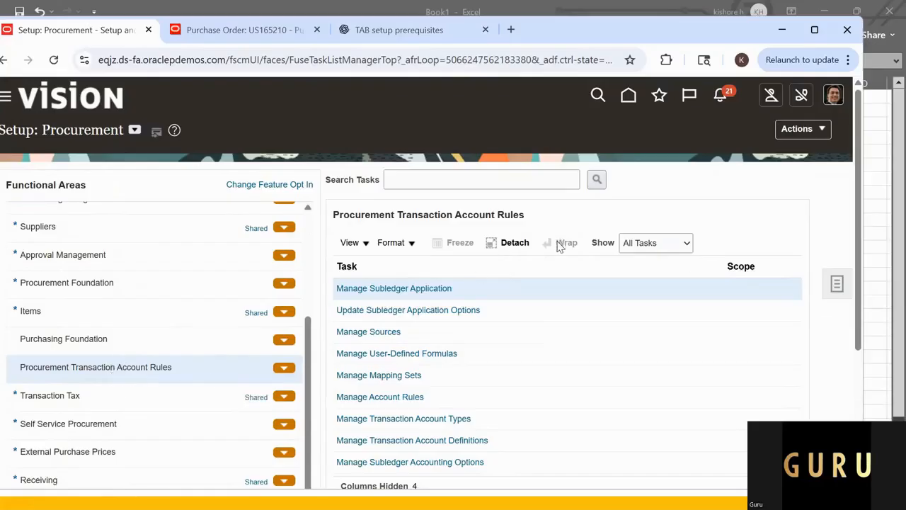
scroll(560, 244, "down", 1)
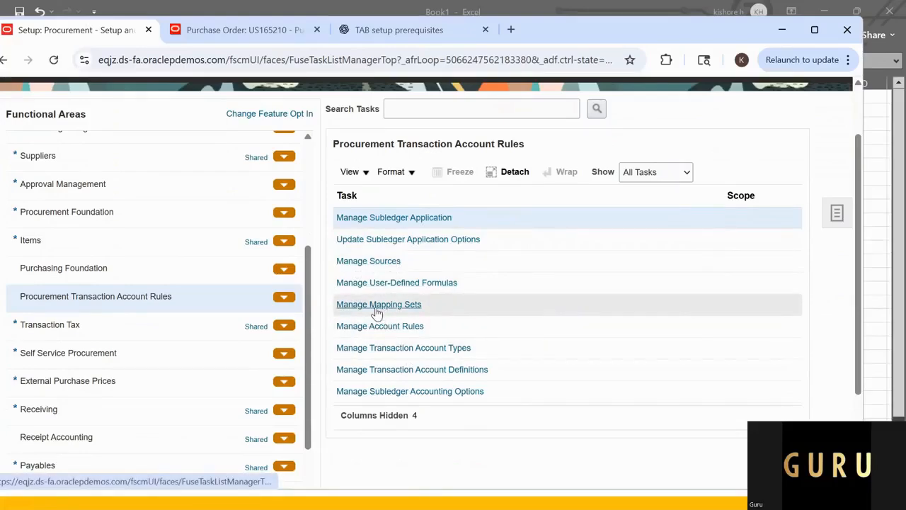
Step: Review the purchasing transaction account types against the account rule names in the Excel sheet, and return to the setup tasks
key("alt+Tab")
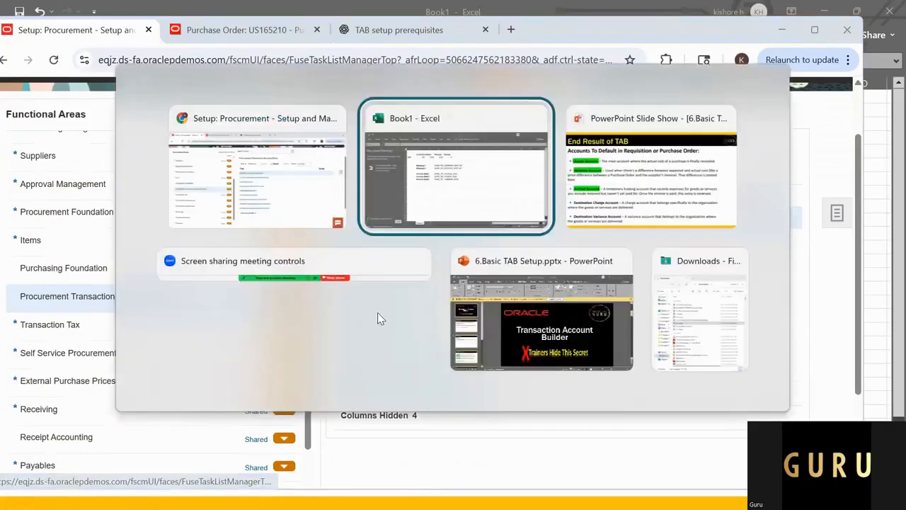
left_click(262, 162)
key("alt+Tab")
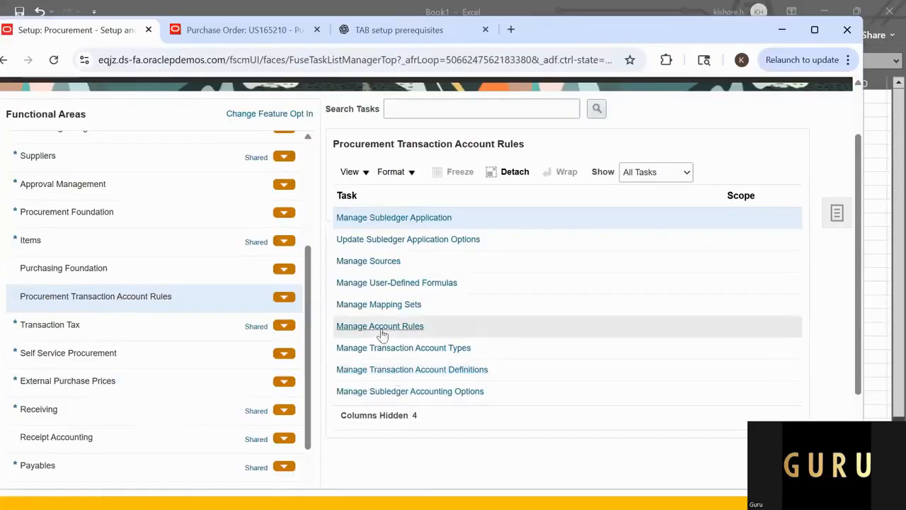
left_click(437, 354)
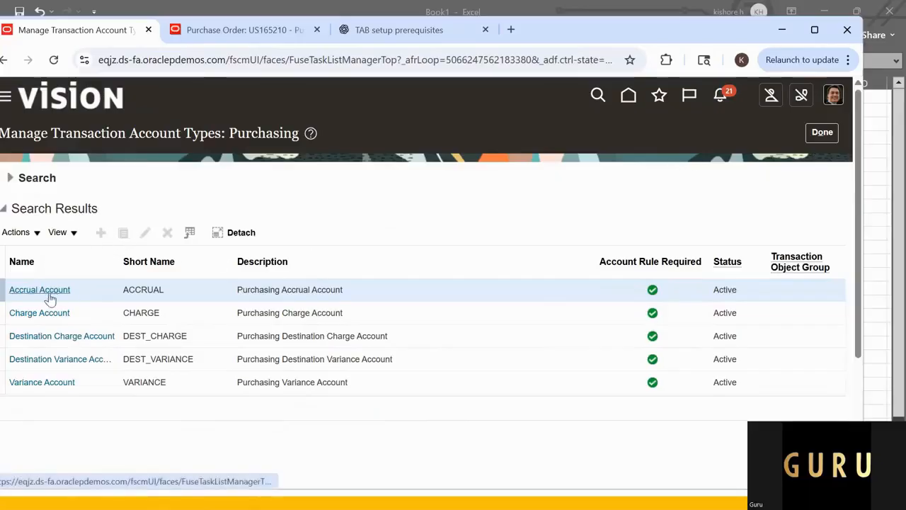
key("alt+Tab")
left_click(373, 210)
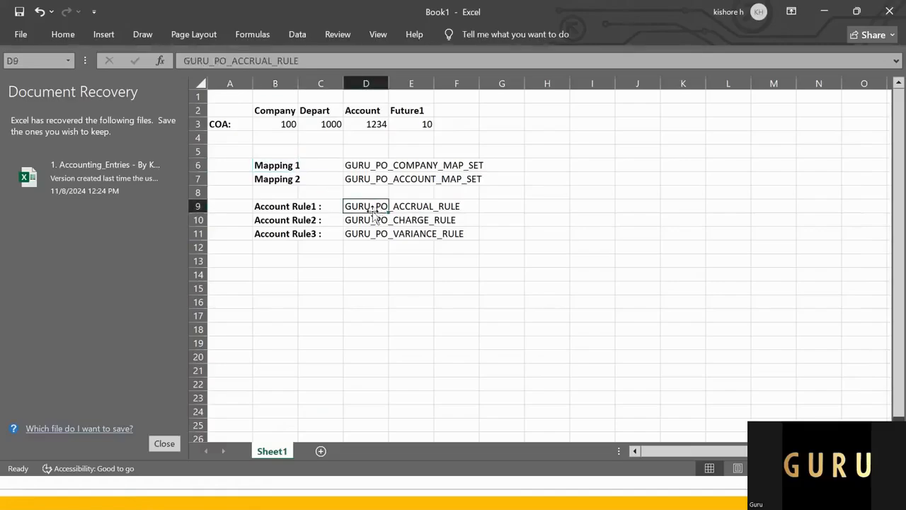
key("alt+Tab")
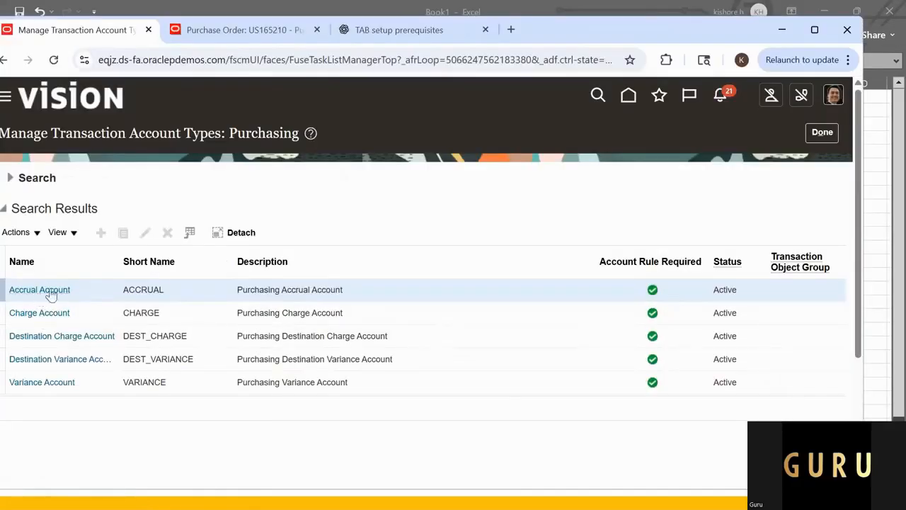
left_click(816, 134)
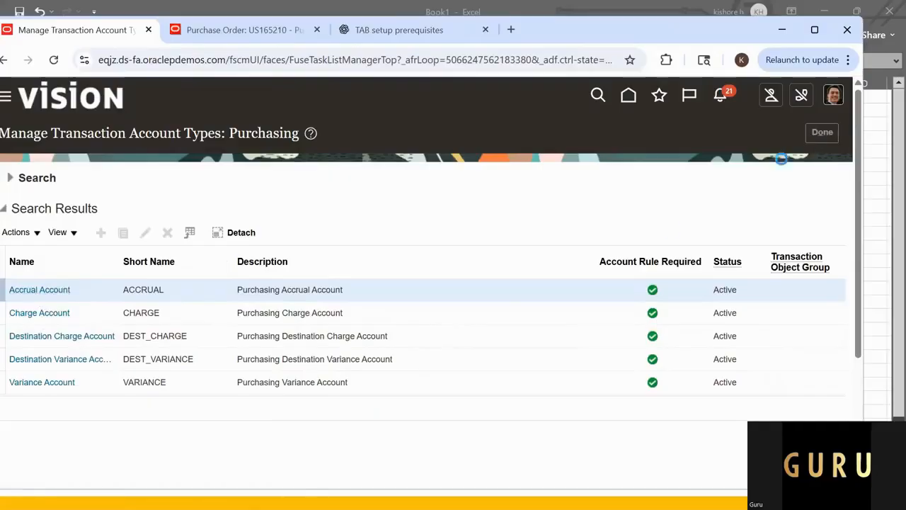
Step: Compare the Procurement Transaction Account Rules tasks with the planned account rules and mapping sets in the Excel sheet
scroll(456, 418, "down", 1)
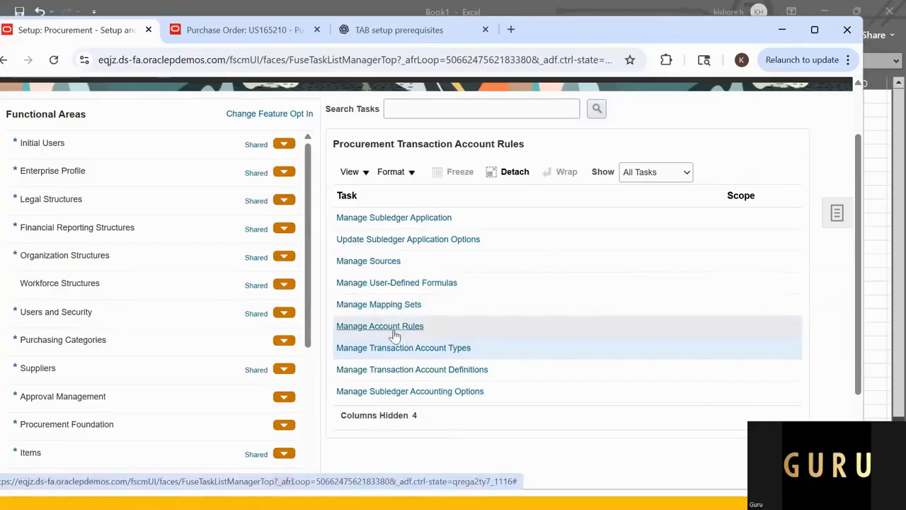
key("alt+Tab")
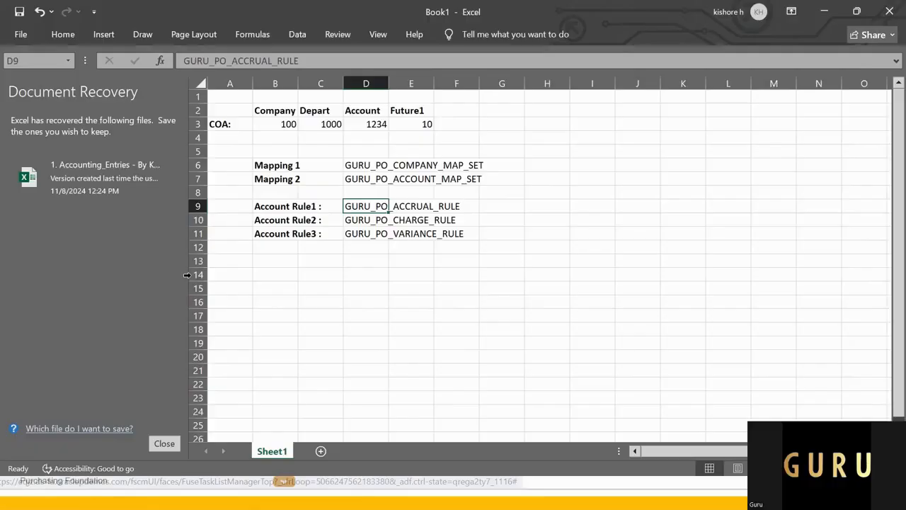
key("alt+Tab")
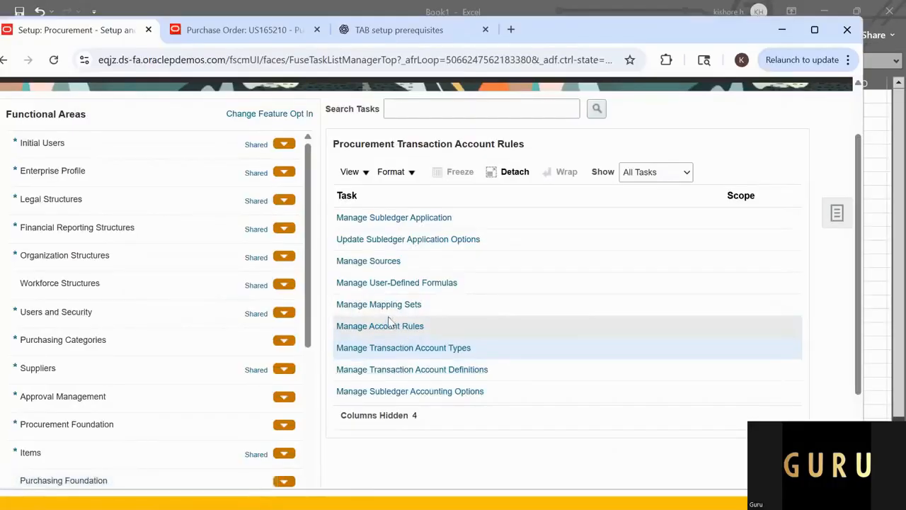
key("alt+Tab")
left_click_drag(286, 170, 287, 181)
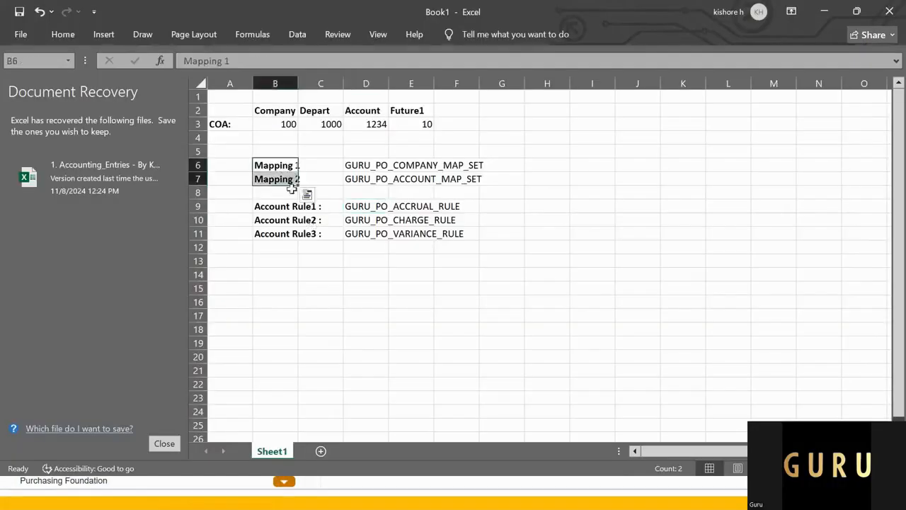
key("alt+Tab")
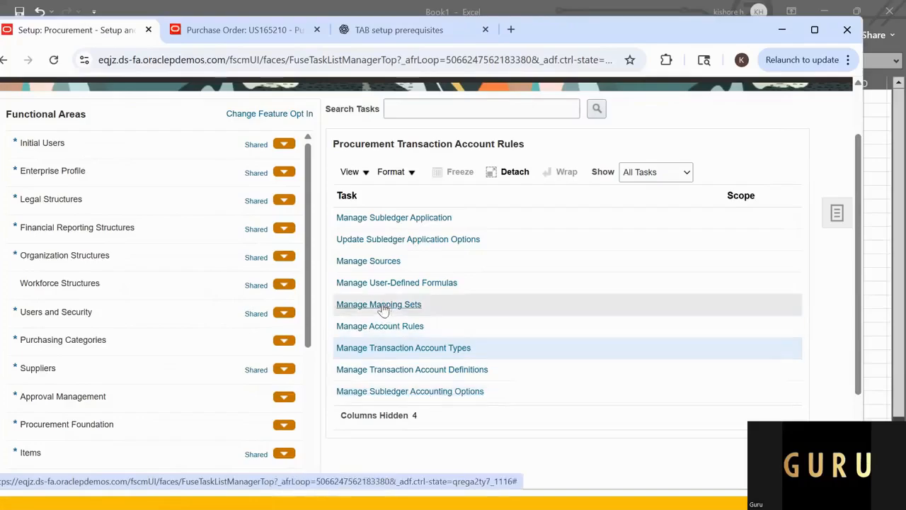
Step: Open Manage Sources for Purchasing and look through the list of available sources
left_click(383, 266)
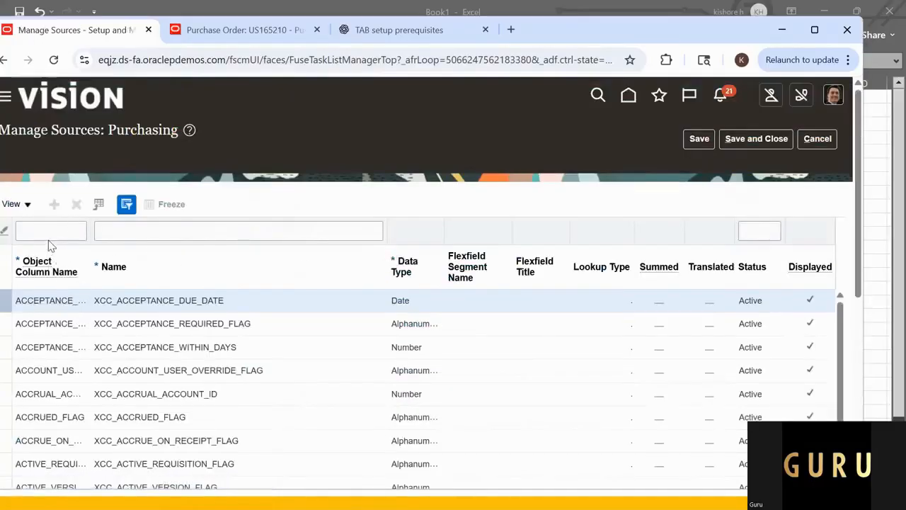
scroll(51, 248, "down", 1)
scroll(63, 305, "down", 1)
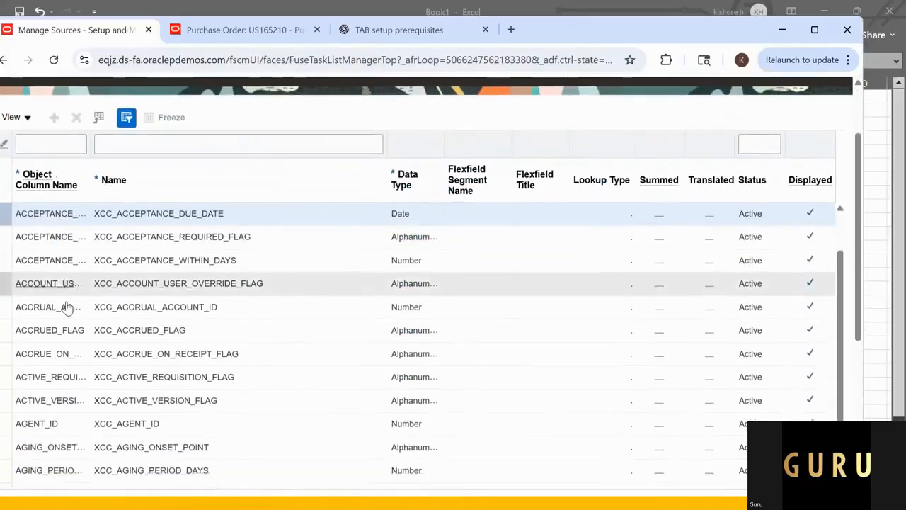
scroll(65, 306, "down", 5)
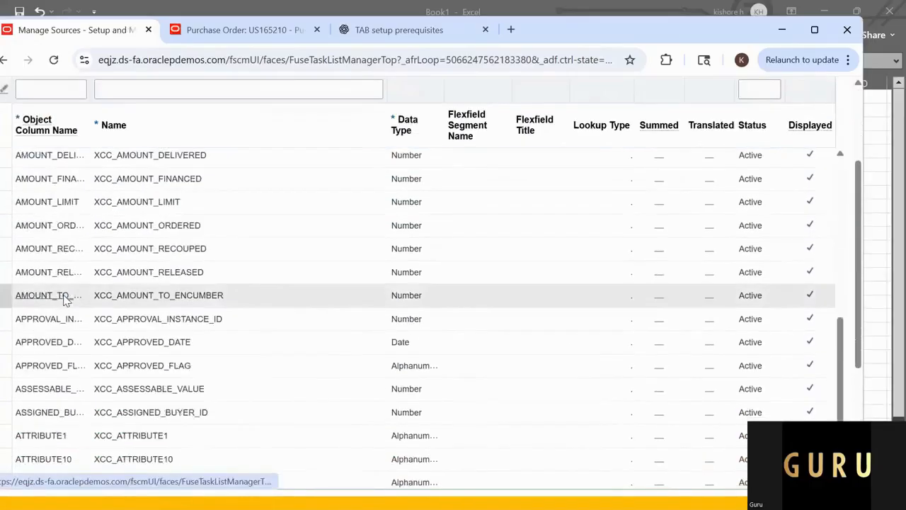
scroll(65, 299, "down", 5)
scroll(63, 296, "up", 12)
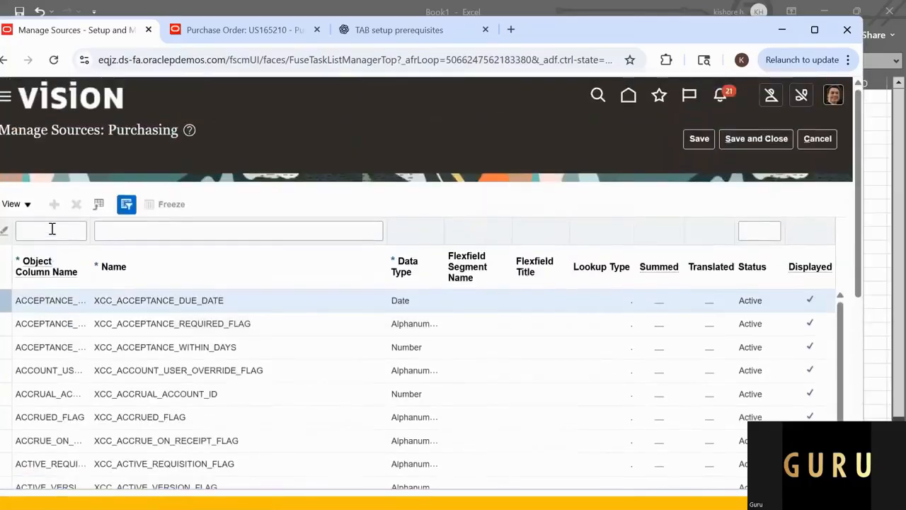
Step: Filter the purchasing sources by the object column name AMOUNT and look through the matches
left_click(52, 229)
type("AMOUN")
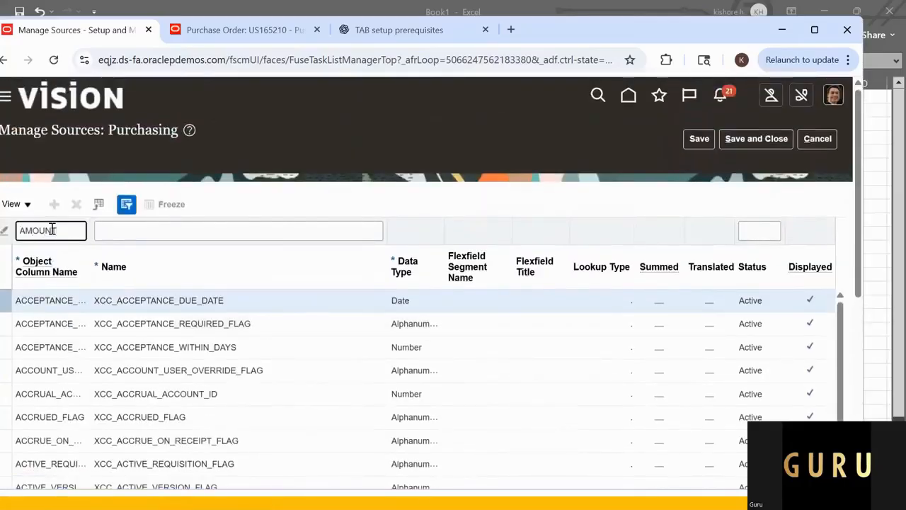
type("T")
key("Return")
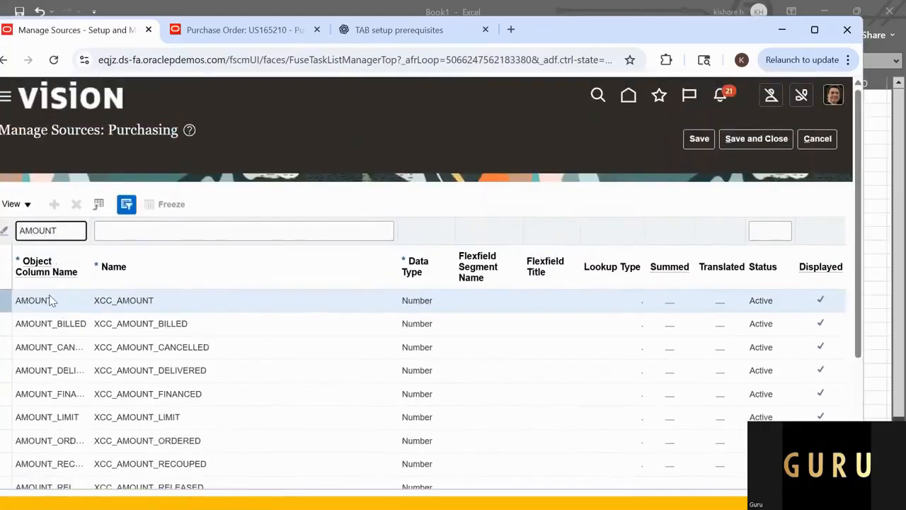
scroll(53, 300, "down", 3)
scroll(46, 269, "up", 3)
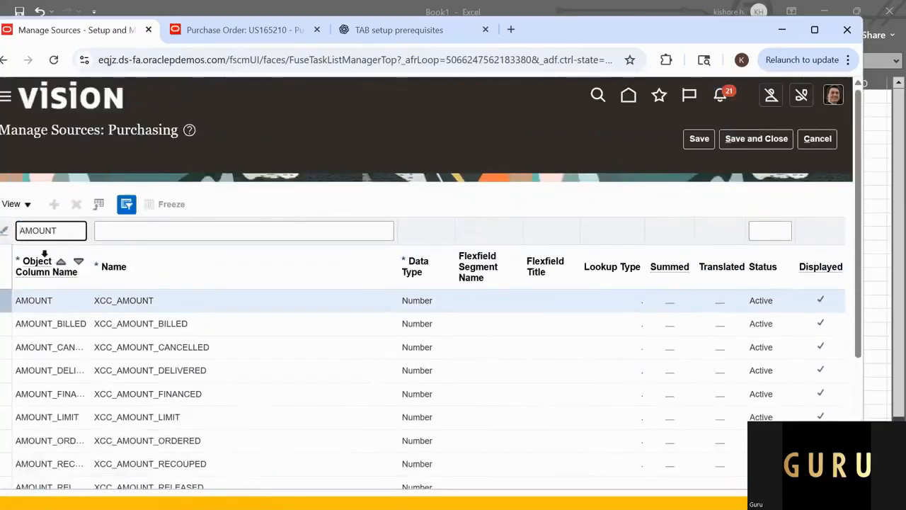
Step: Clear the object column name filter and leave the purchasing sources without saving
left_click_drag(71, 232, 6, 228)
key("BackSpace")
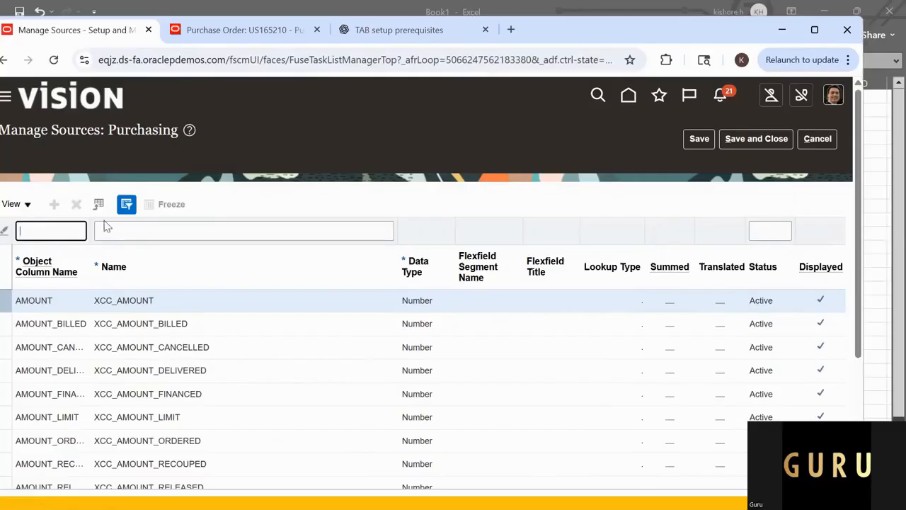
left_click(820, 141)
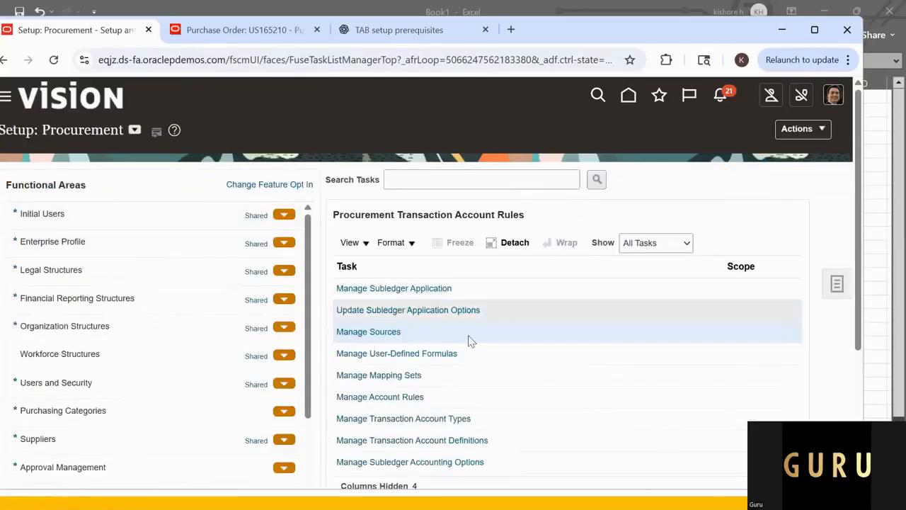
Step: Open Manage Mapping Sets and start a mapping set, using the Mapping 1 name from Excel, GURU_PO_COMPANY_MAP_SET, as both name and short name
left_click(391, 377)
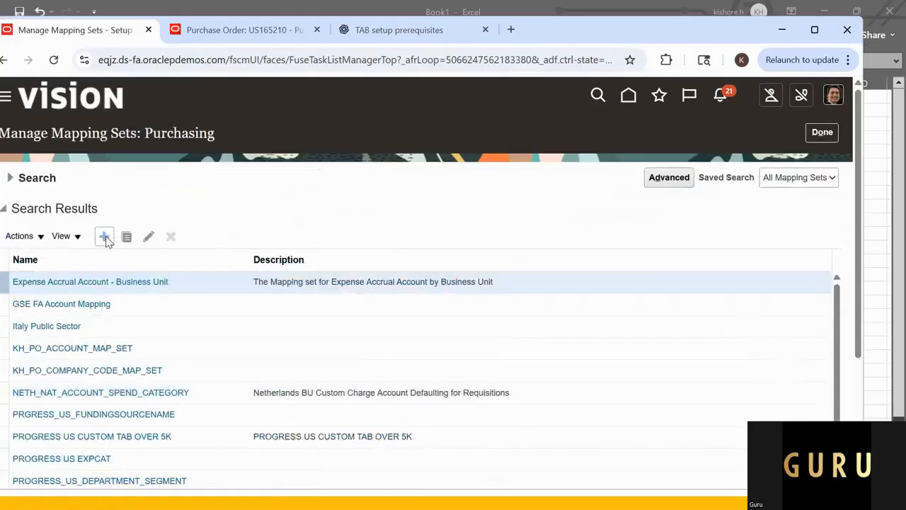
left_click(104, 237)
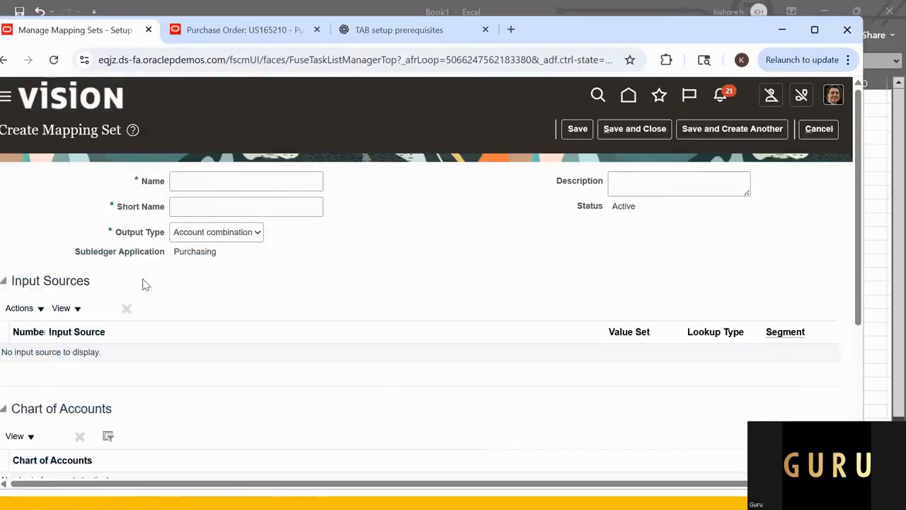
key("alt+Tab")
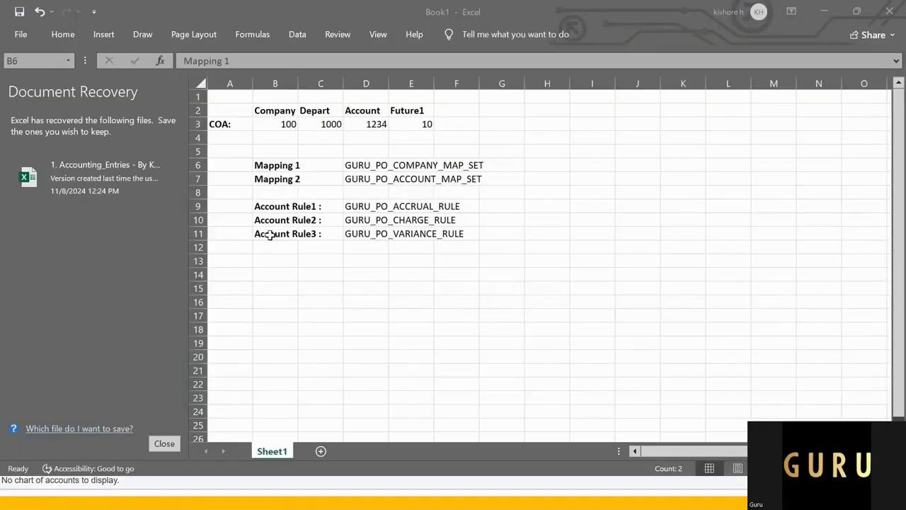
left_click(363, 165)
key("ctrl+c")
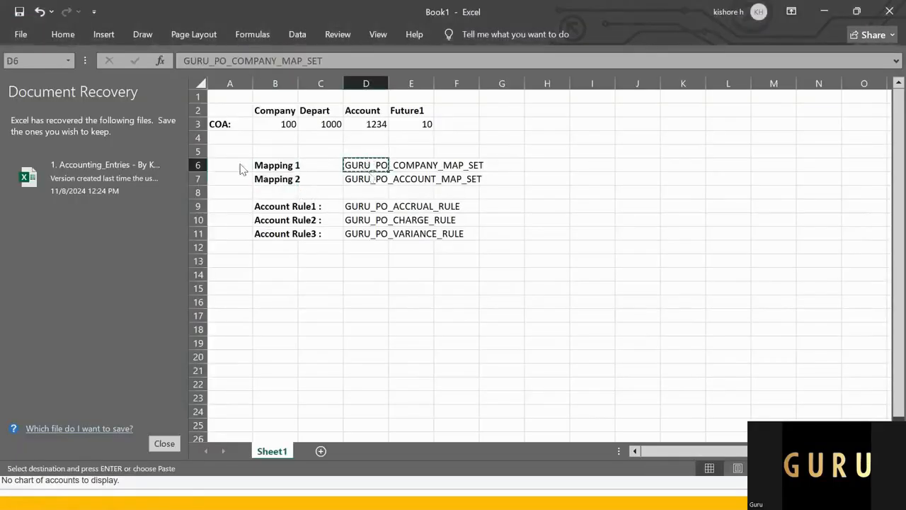
key("alt+Tab")
key("ctrl+v")
left_click(235, 206)
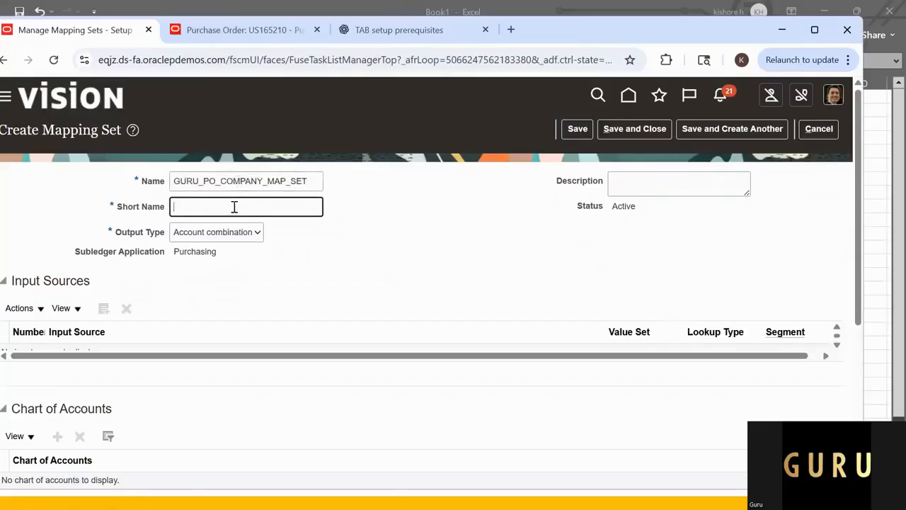
key("ctrl+v")
left_click(338, 280)
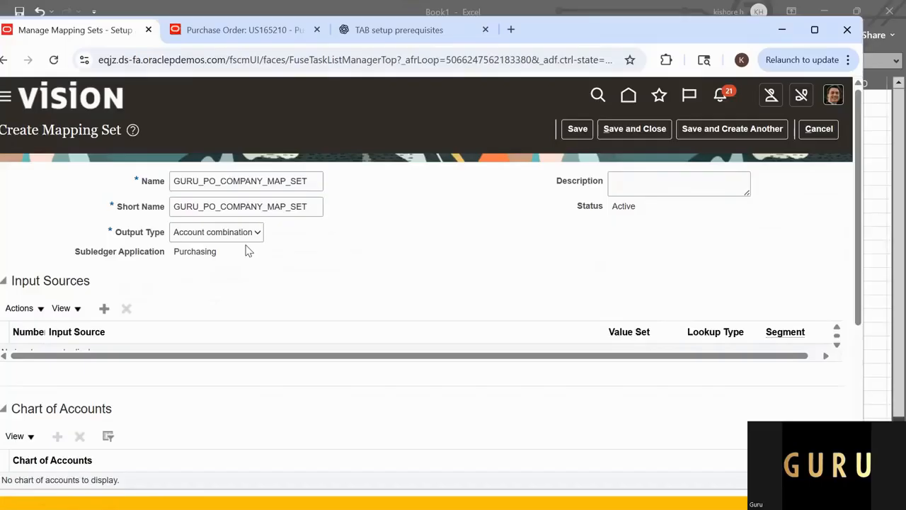
Step: Set the mapping set's output type to Segment, checking it against the company segment of the COA in the Excel sheet
left_click(247, 238)
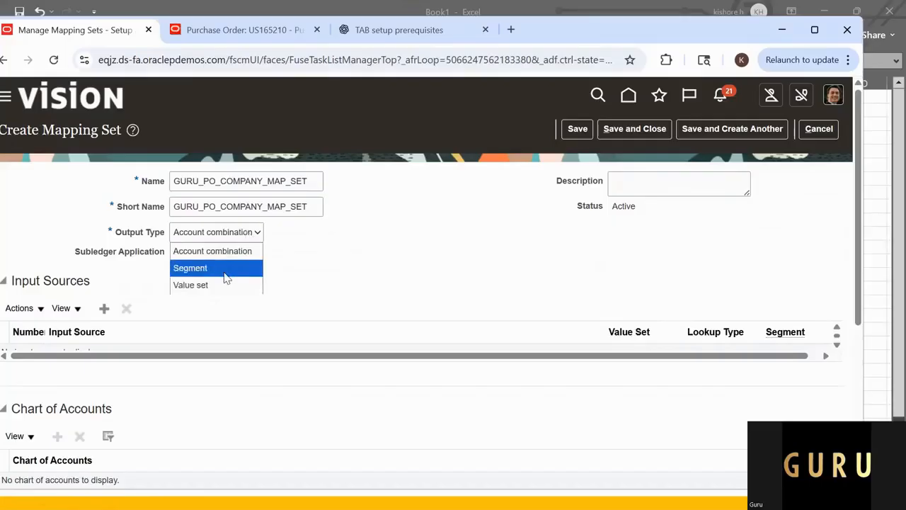
left_click(227, 270)
key("alt+Tab")
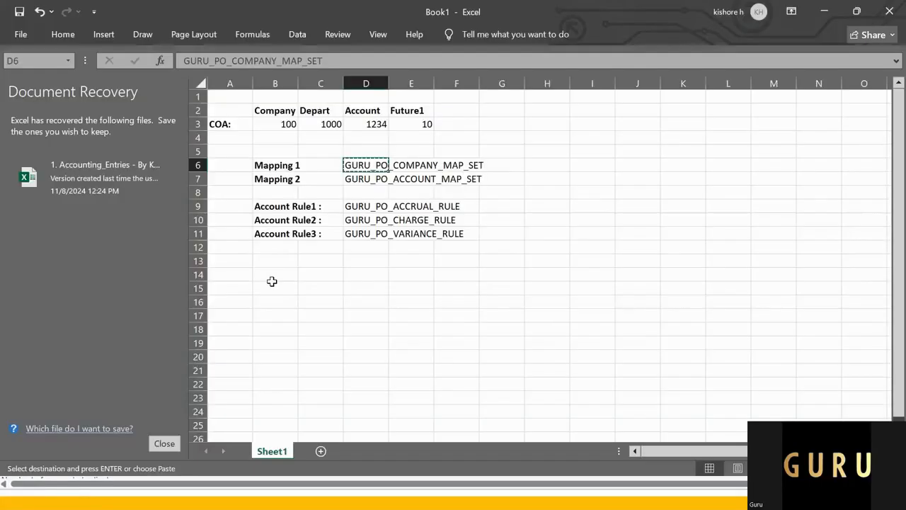
left_click(291, 124)
key("alt+Tab")
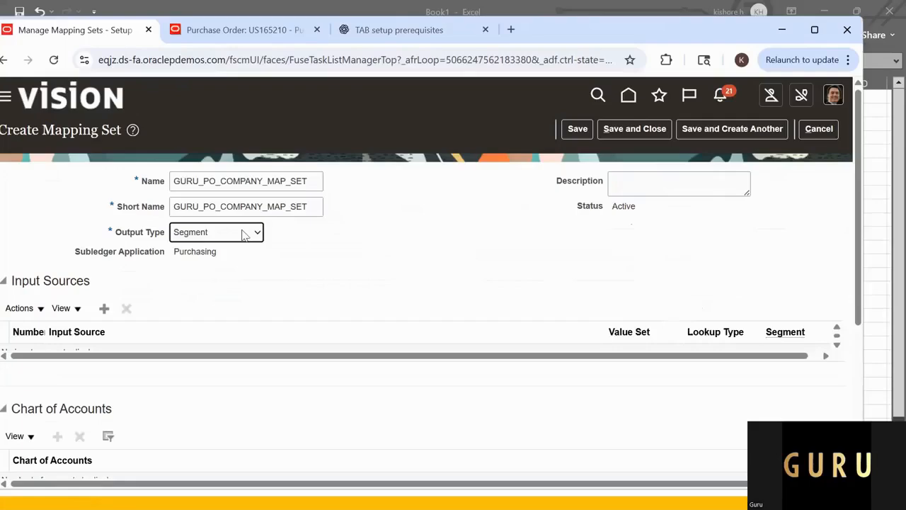
left_click(292, 270)
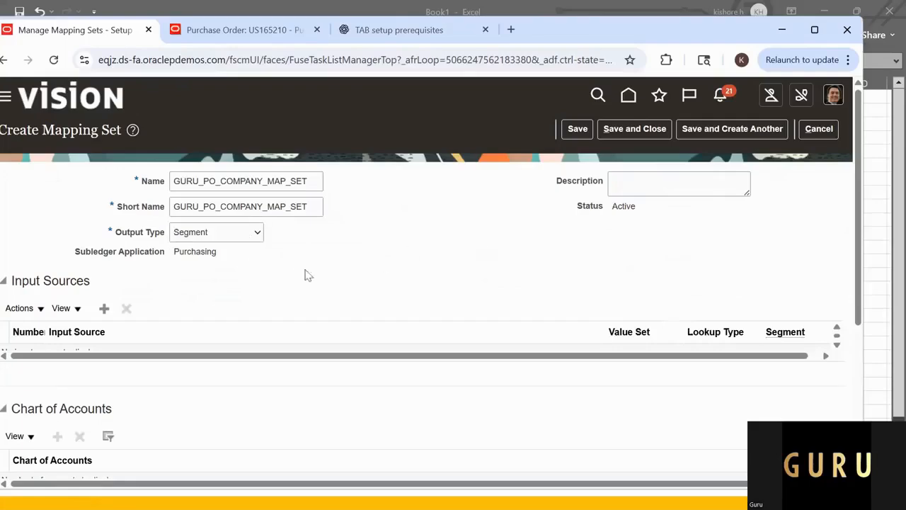
Step: Start adding an input source to the mapping set, list all Purchasing sources and look through them
left_click(105, 311)
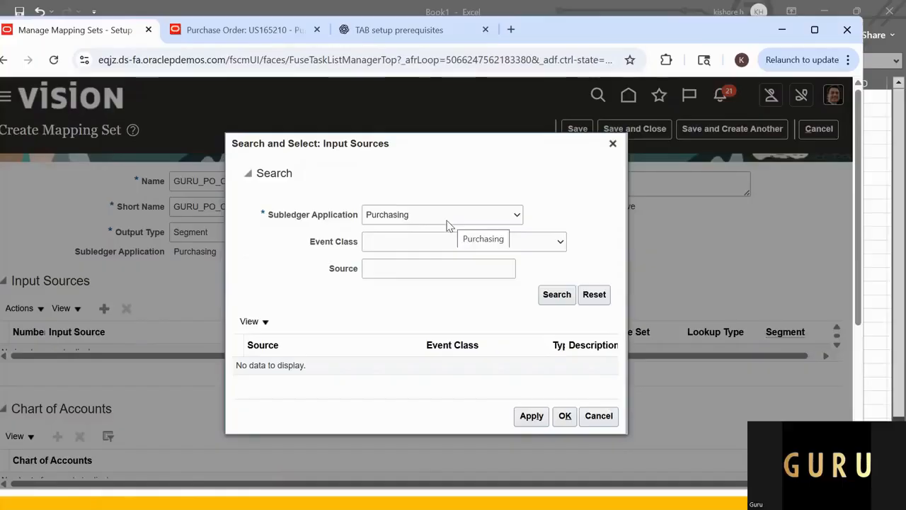
scroll(363, 360, "down", 1)
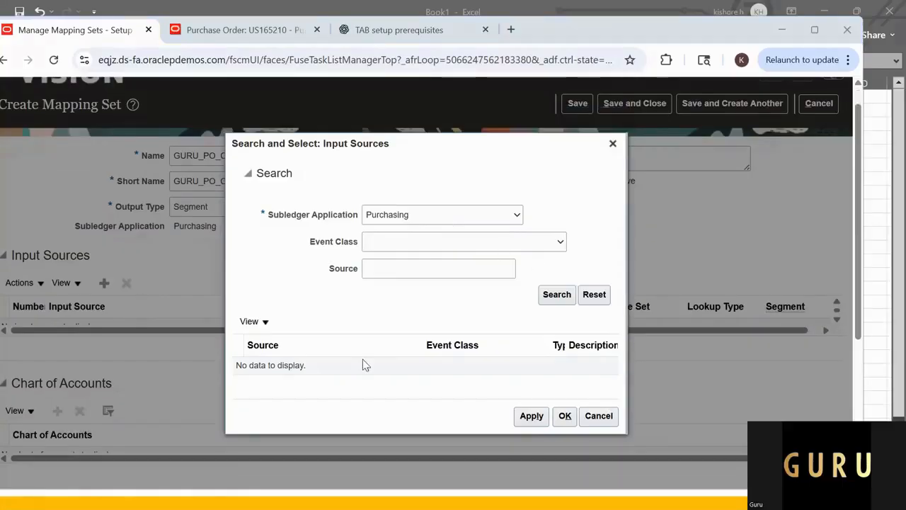
left_click(557, 296)
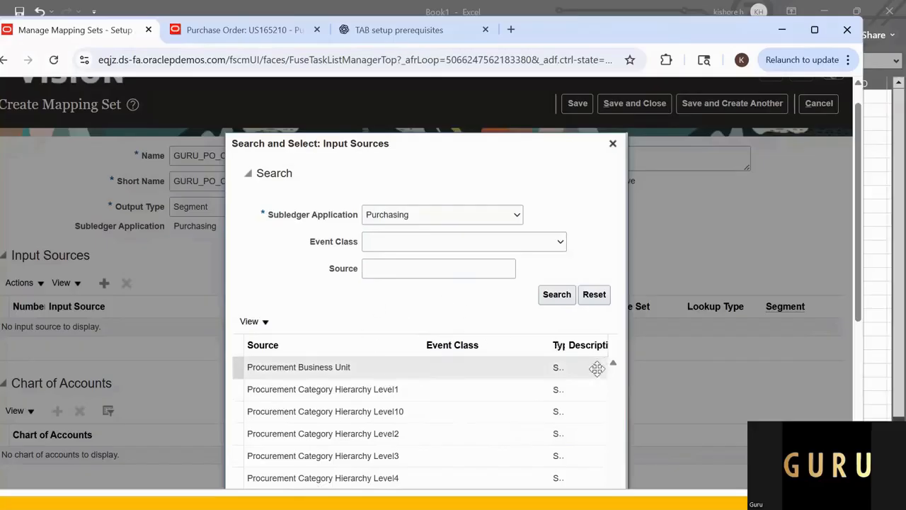
scroll(366, 414, "down", 3)
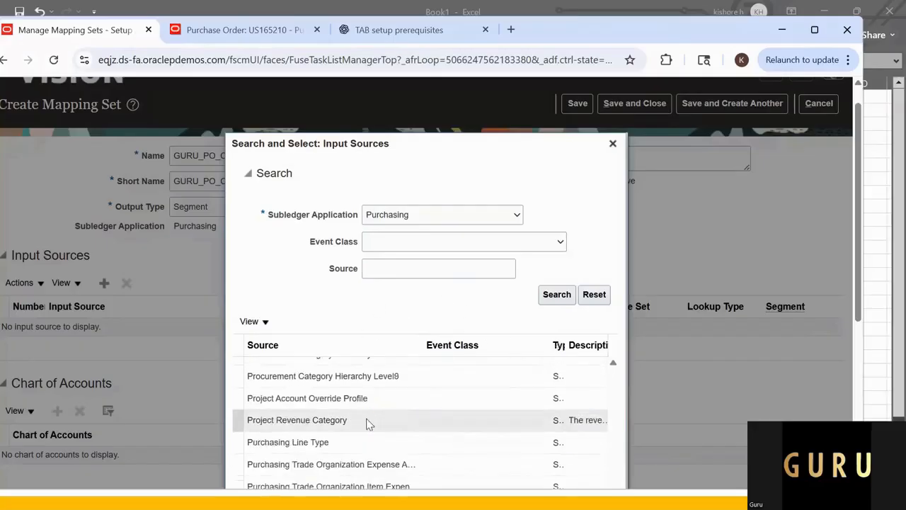
scroll(419, 415, "down", 5)
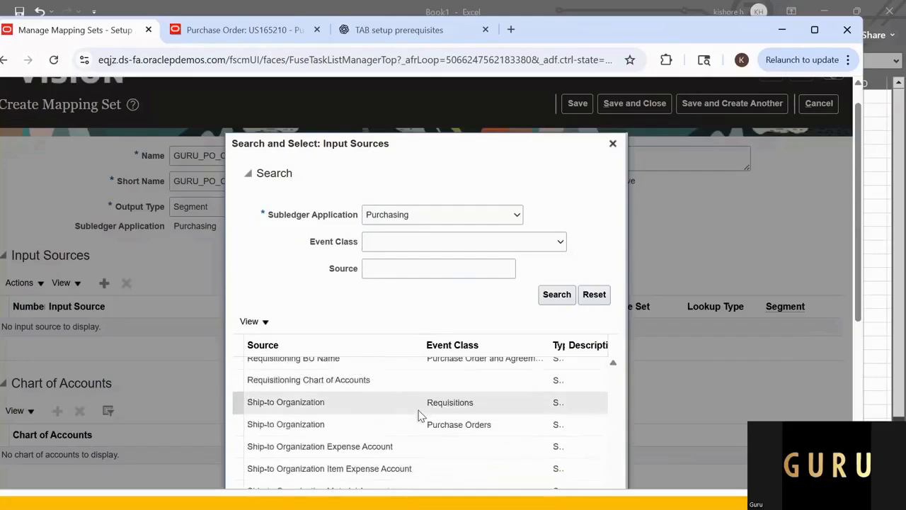
scroll(417, 411, "down", 2)
scroll(416, 415, "up", 10)
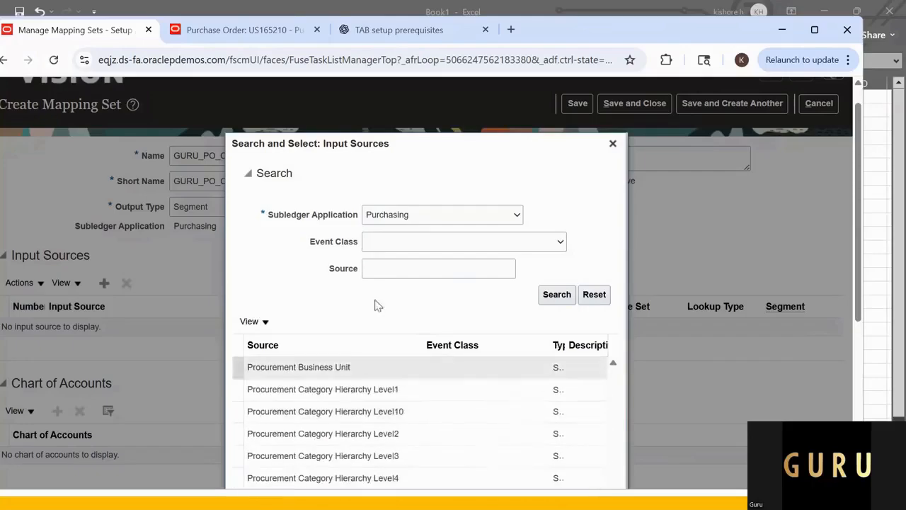
scroll(387, 423, "up", 3)
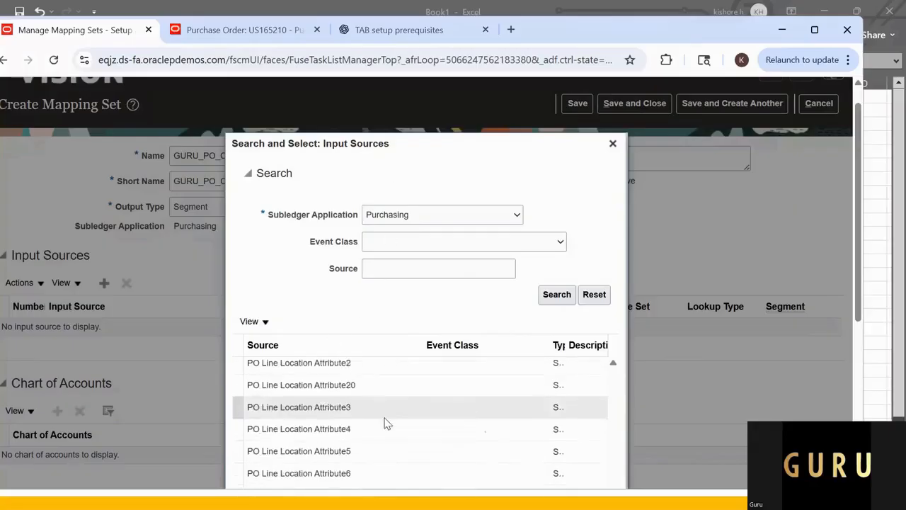
scroll(387, 424, "up", 1)
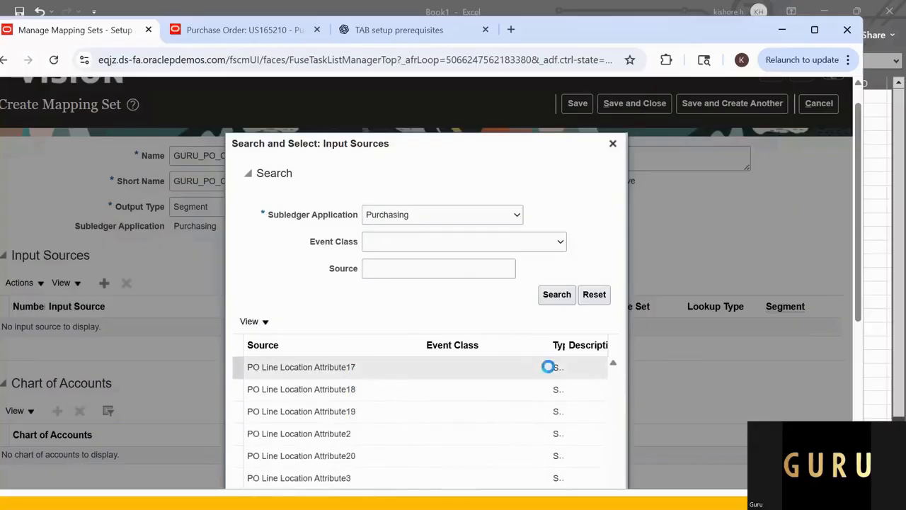
scroll(406, 393, "down", 5)
scroll(411, 398, "up", 5)
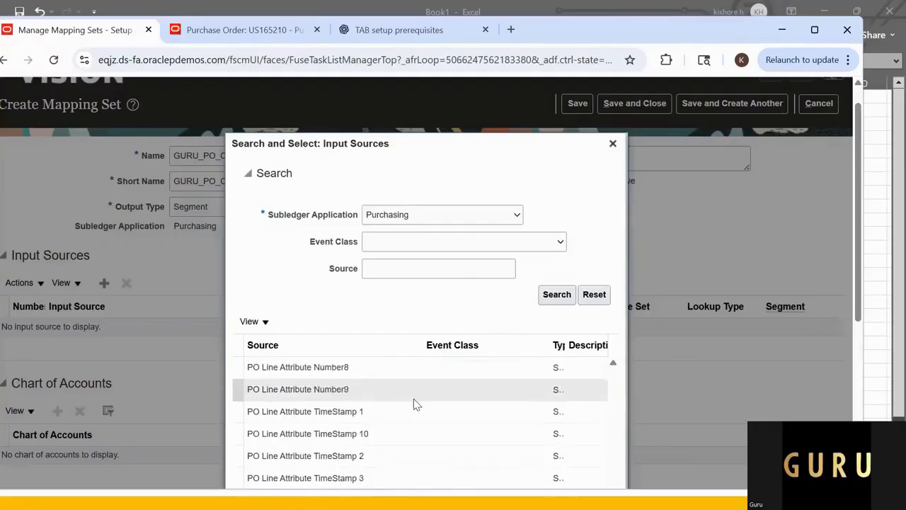
Step: Search the sources for Proc% and add Procurement Business Unit as the mapping set's input source
left_click(381, 270)
type("pROC")
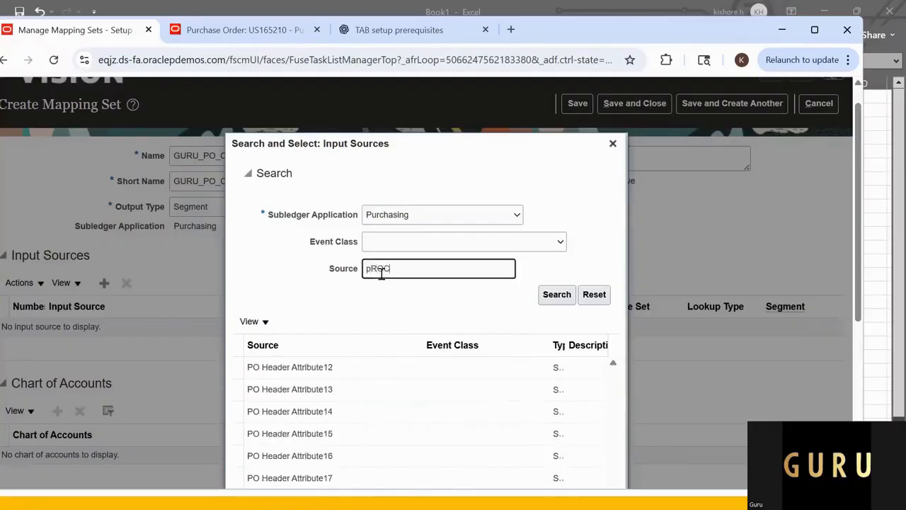
key("BackSpace")
key("BackSpace")
type("Proc%")
key("Return")
left_click(299, 390)
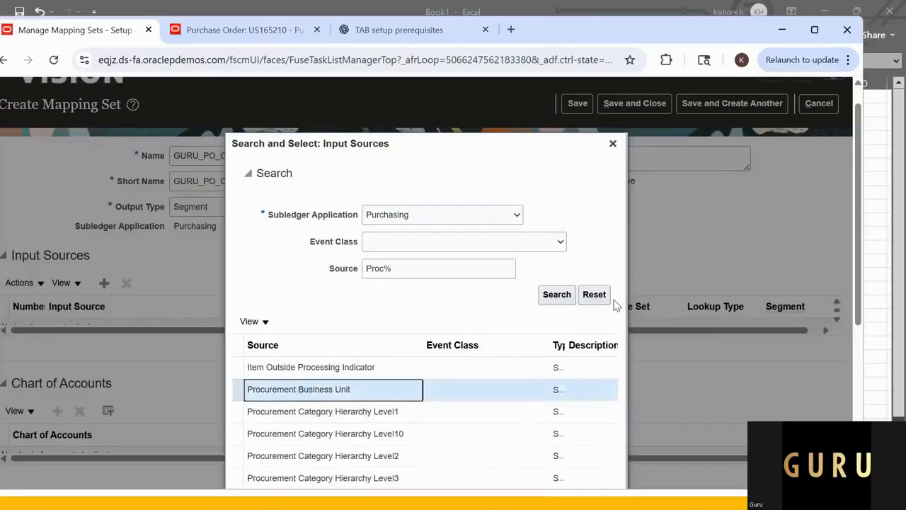
scroll(570, 283, "down", 4)
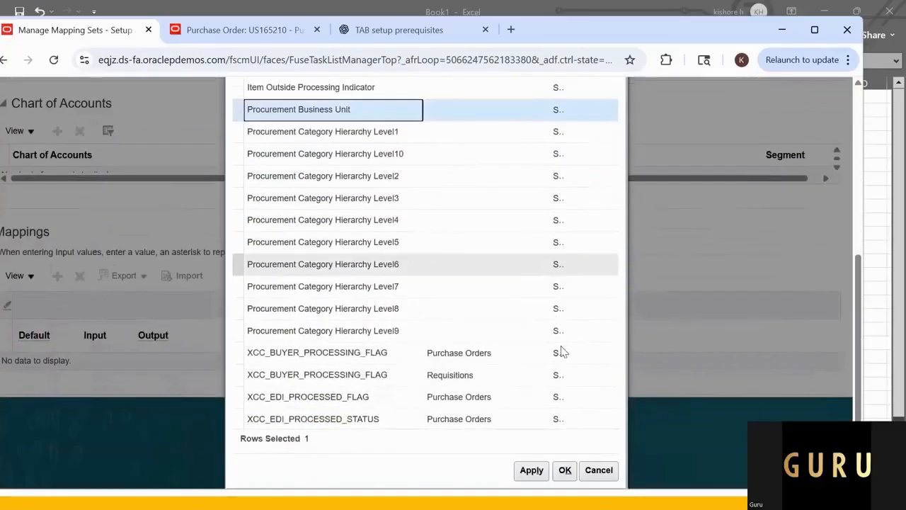
left_click(532, 472)
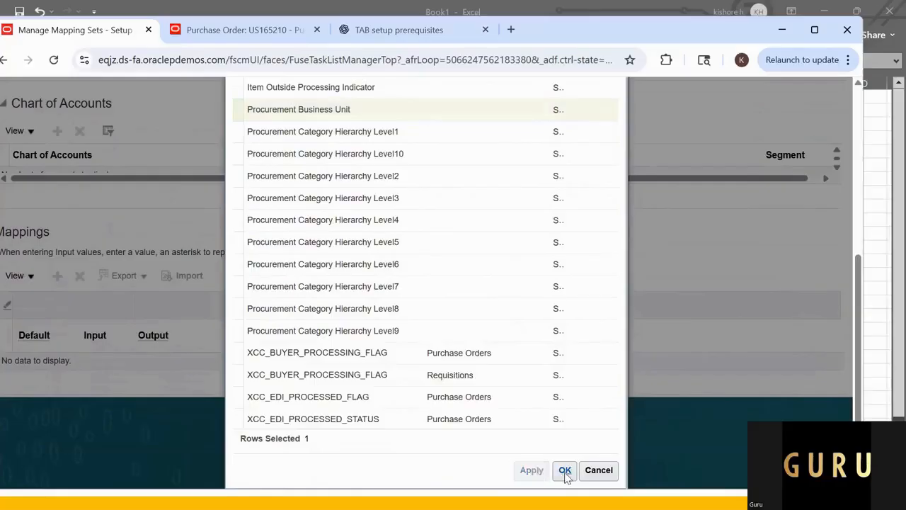
left_click(603, 354)
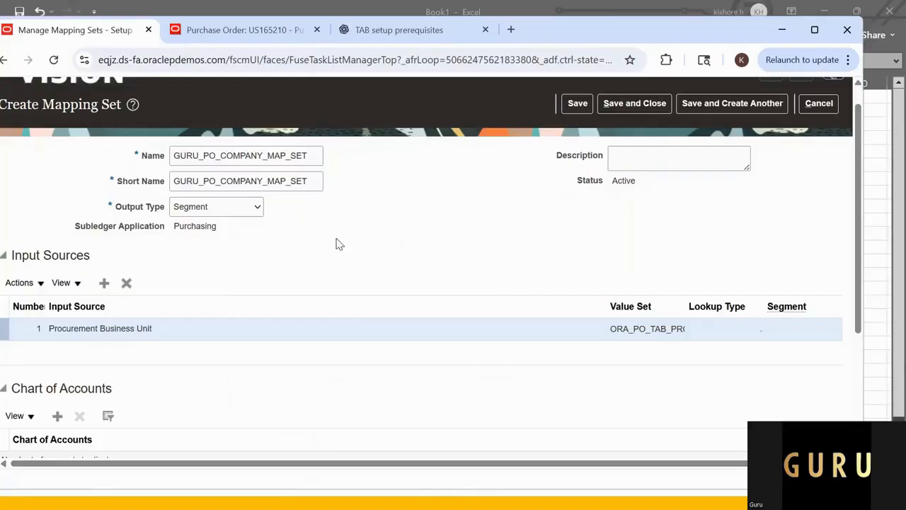
Step: Add a chart of accounts row for US Chart of Accounts with Company as its segment
left_click(57, 417)
scroll(186, 319, "down", 3)
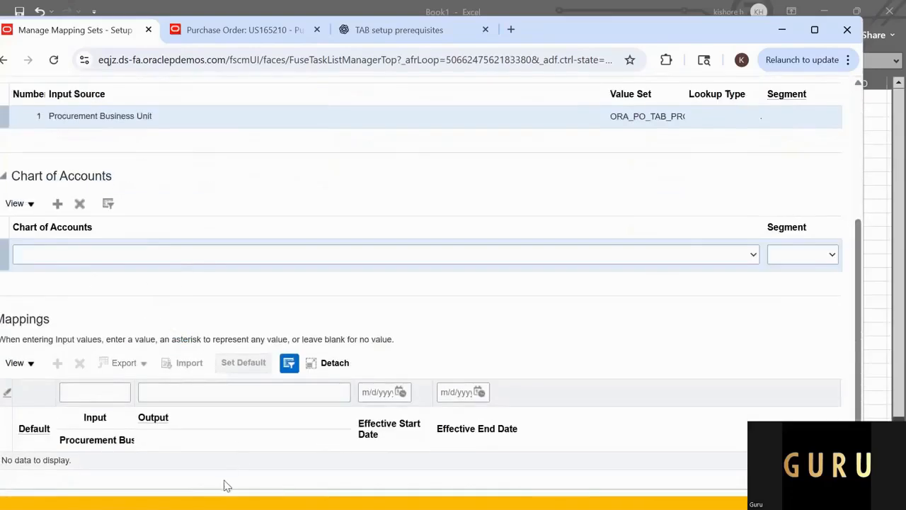
left_click(64, 258)
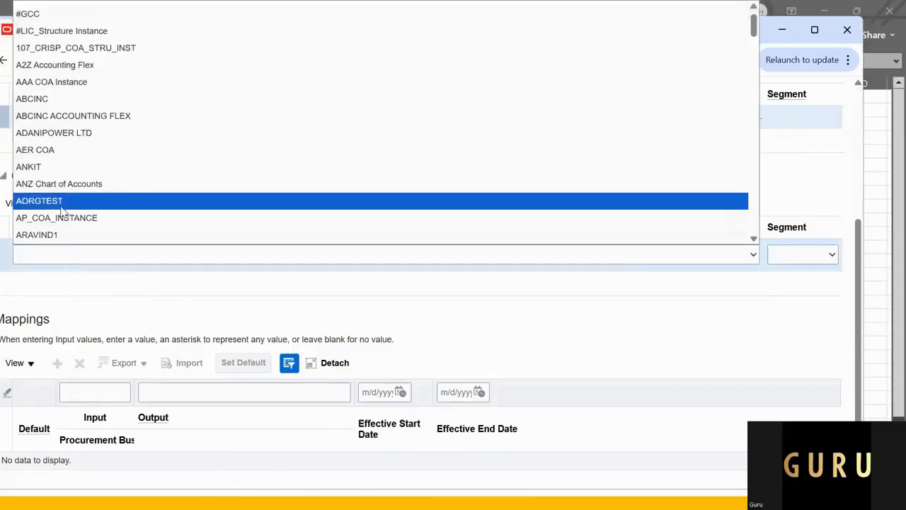
type("US Chart of Accounts")
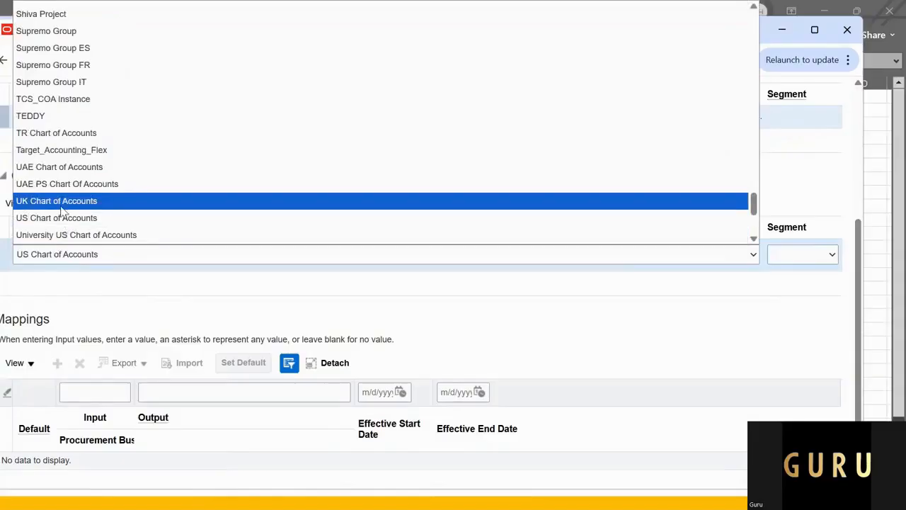
left_click(60, 217)
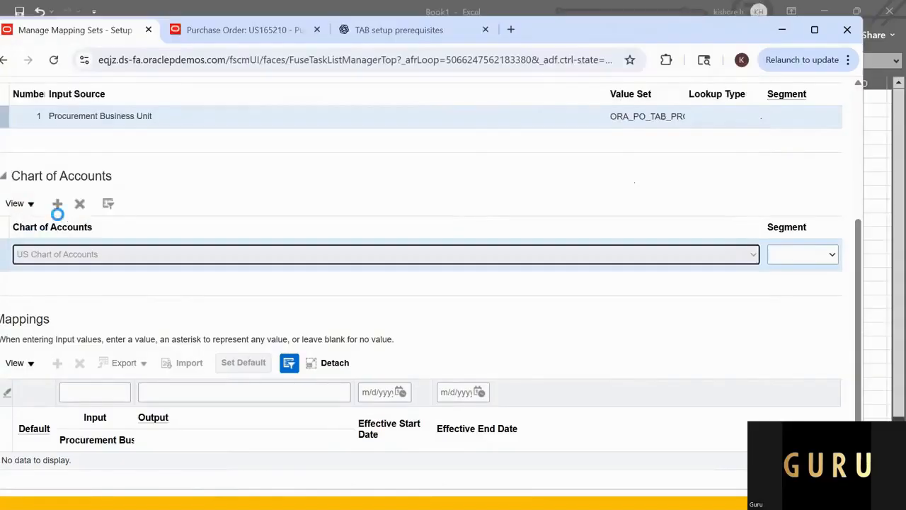
left_click(815, 257)
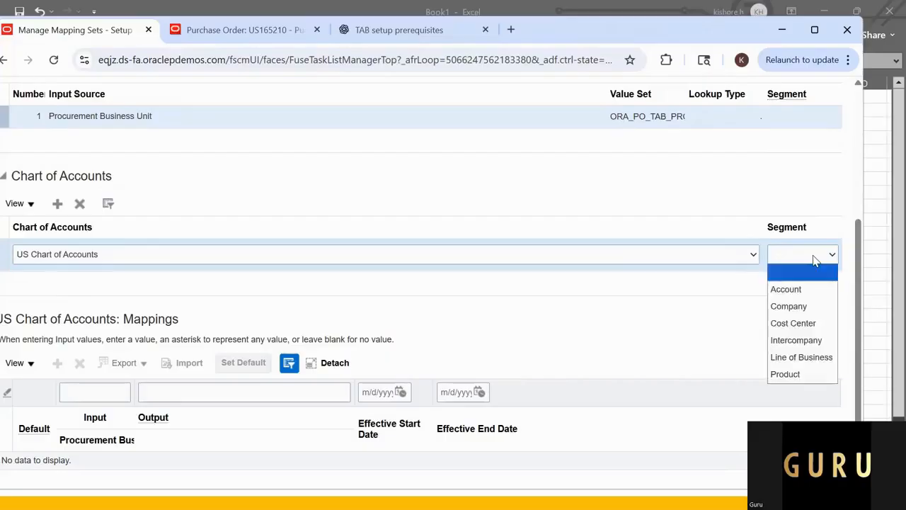
left_click(806, 307)
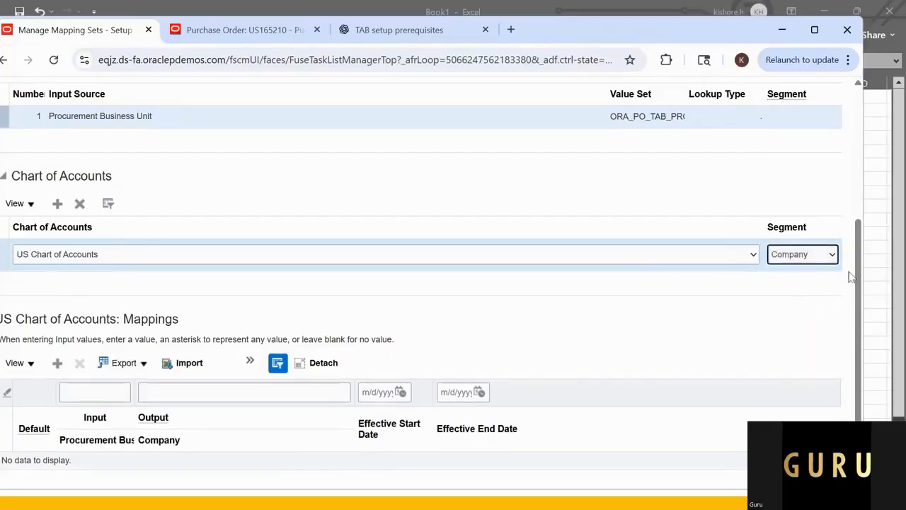
Step: Add a mapping row for US Chart of Accounts with the US1 business unit as the procurement business unit input
left_click_drag(857, 260, 865, 289)
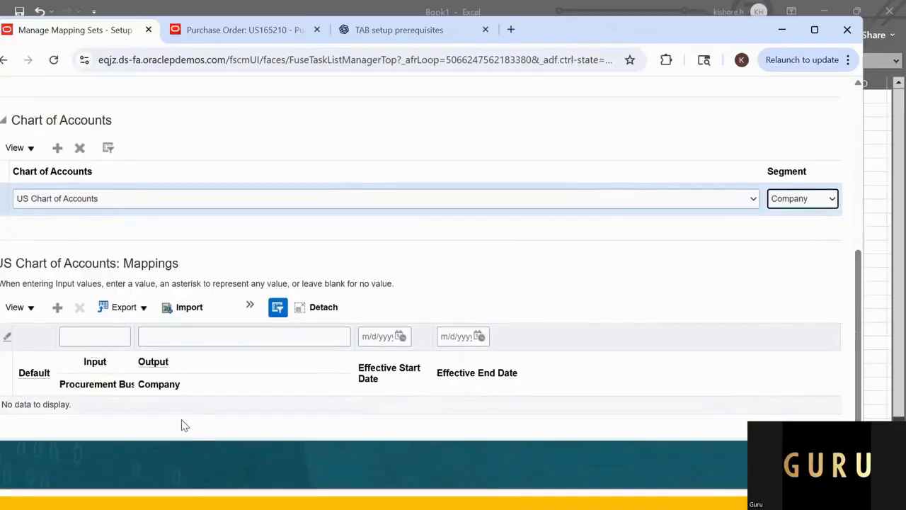
left_click(60, 309)
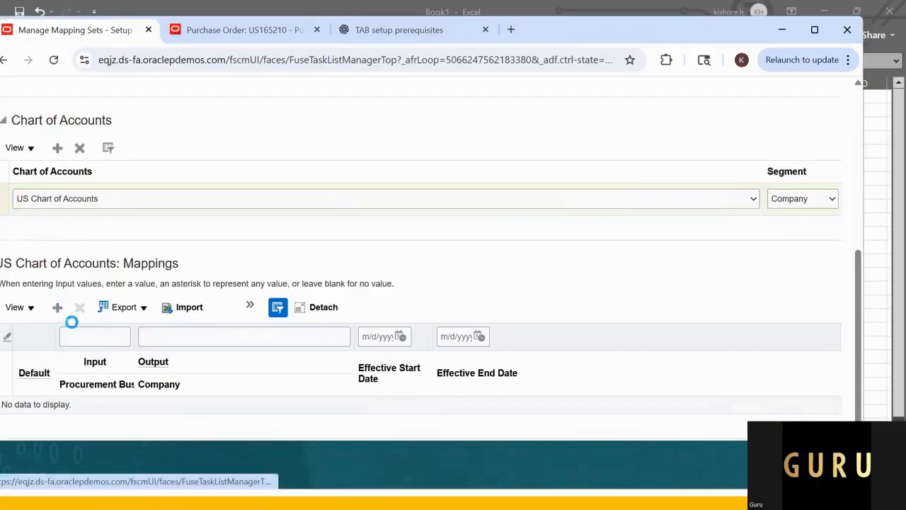
left_click(59, 307)
left_click(95, 410)
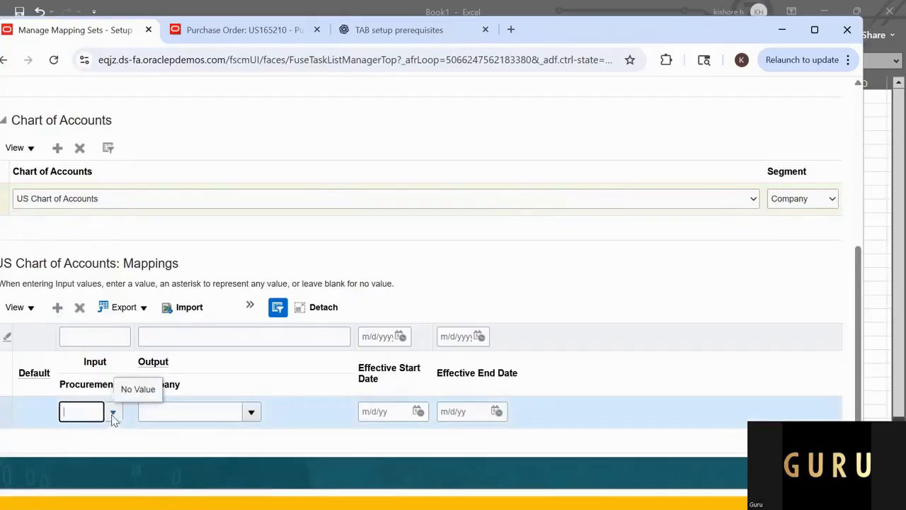
left_click(112, 413)
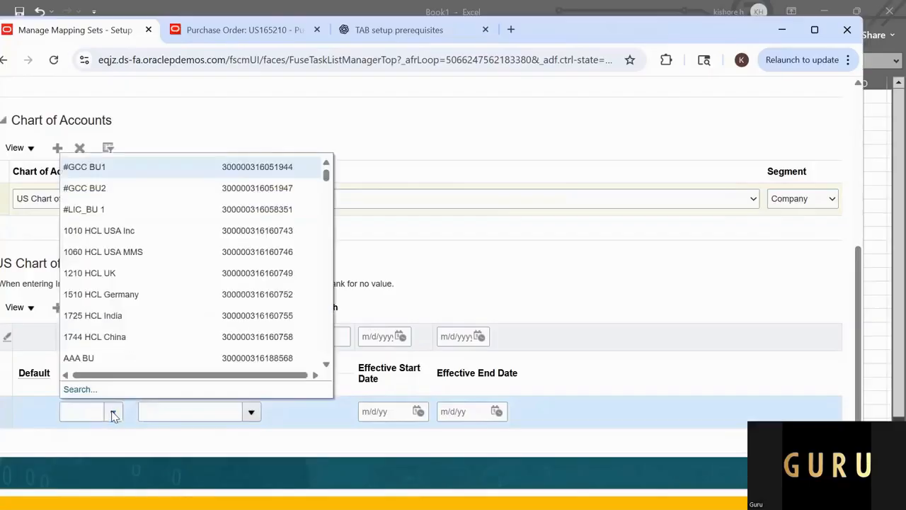
left_click(92, 412)
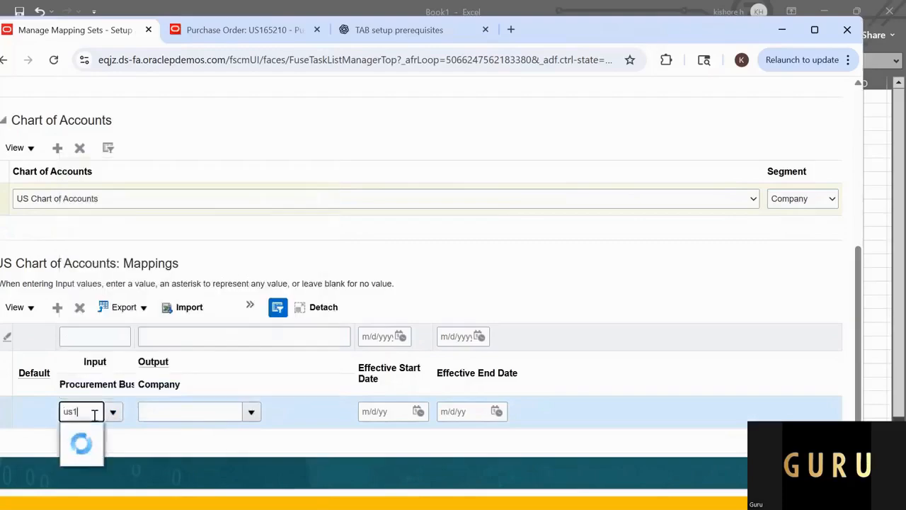
left_click(107, 433)
Step: Set the mapping row's output company to 101, then save the mapping set and start another one
left_click(187, 413)
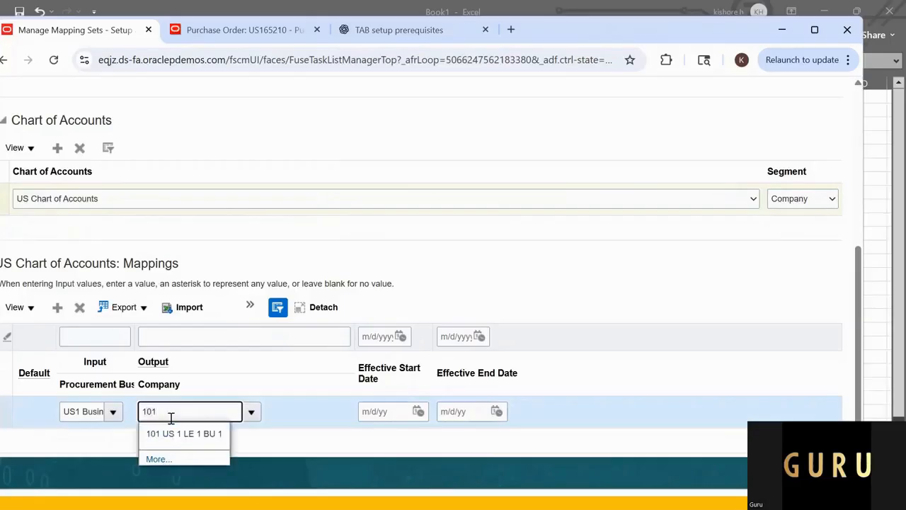
left_click_drag(170, 415, 95, 404)
key("BackSpace")
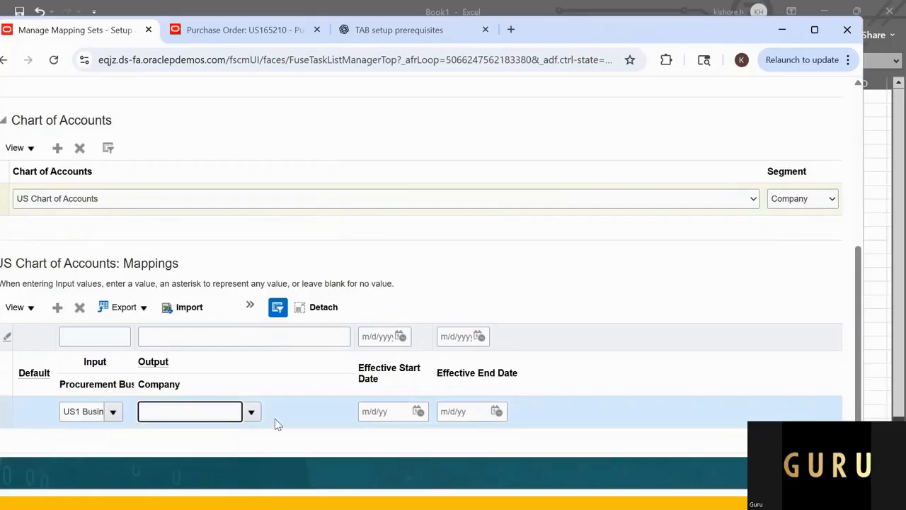
left_click(257, 427)
left_click(250, 413)
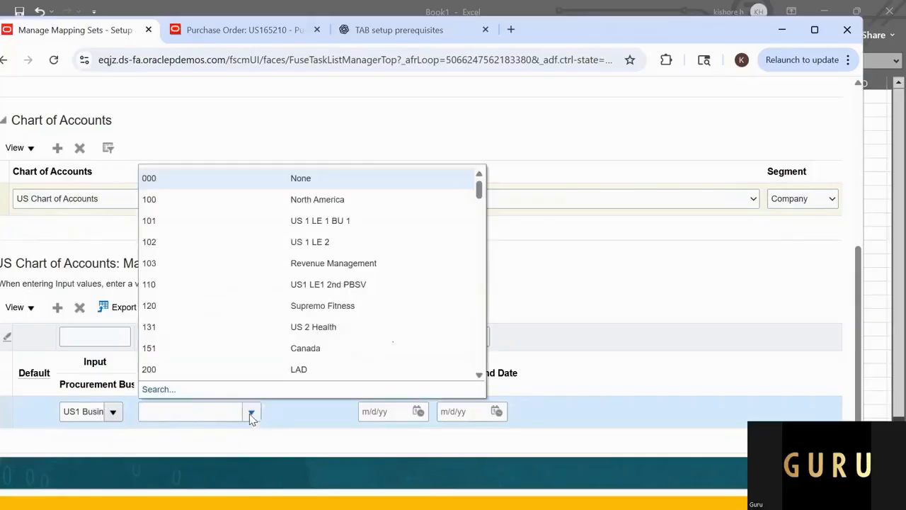
left_click(218, 224)
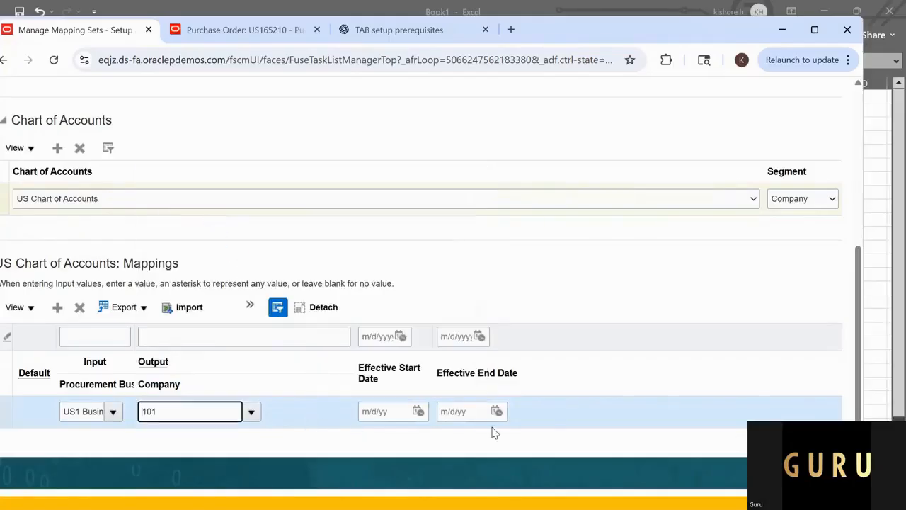
left_click_drag(861, 328, 865, 163)
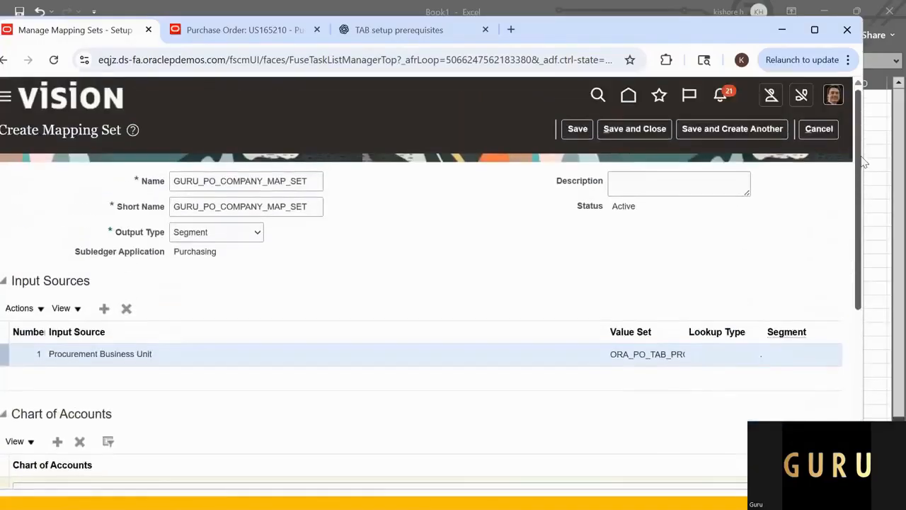
left_click(717, 135)
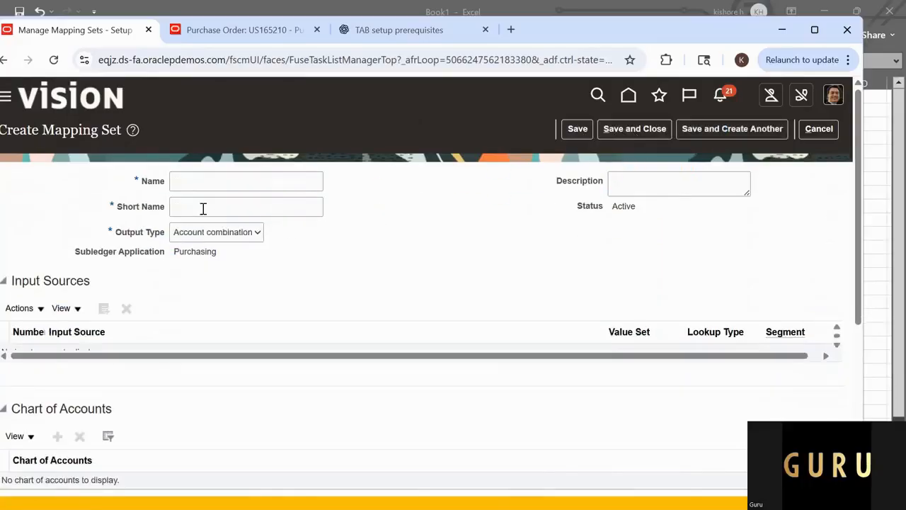
Step: Copy the Mapping 2 name GURU_PO_ACCOUNT_MAP_SET from the Excel sheet and enter it as the new mapping set's name
key("alt+Tab")
key("alt+Tab")
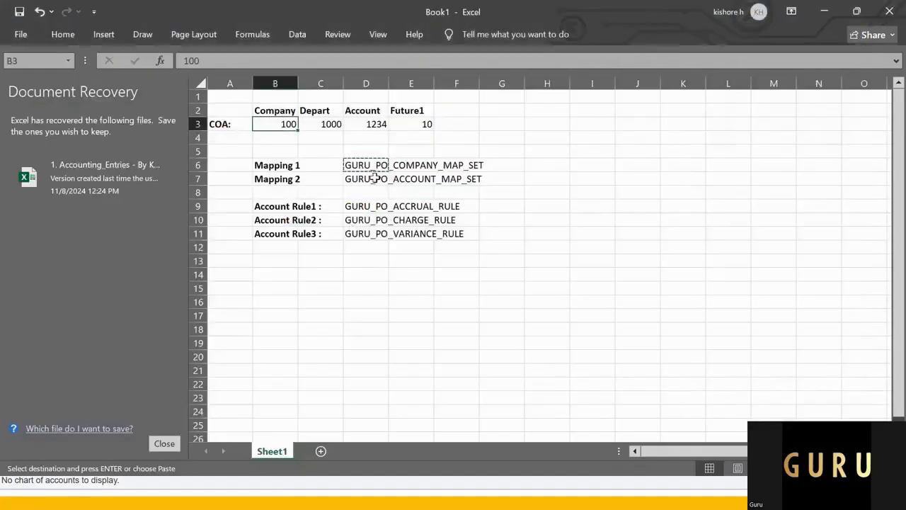
left_click(373, 178)
key("ctrl+c")
key("alt+Tab")
left_click(267, 180)
key("ctrl+v")
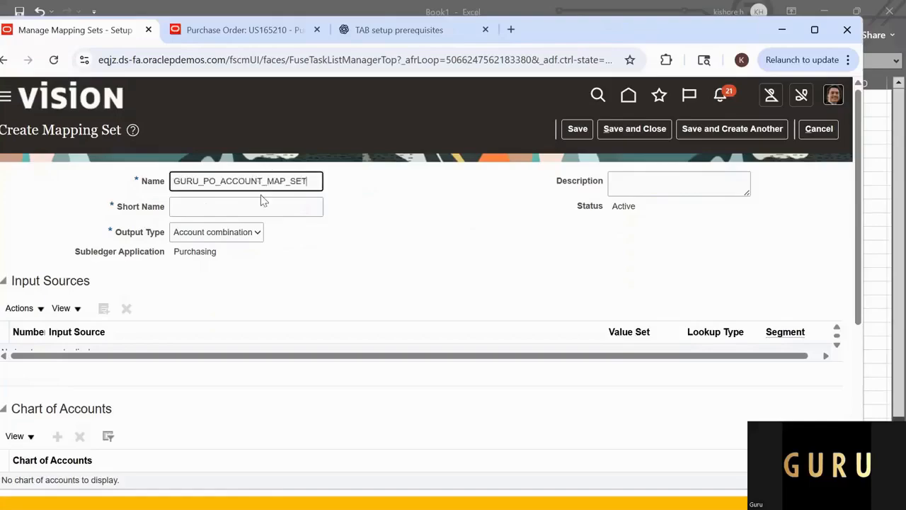
Step: Set the mapping set's short name to GURU_PO_ACCOUNT_MAP_SET and its output type to Segment
left_click(259, 207)
key("ctrl+v")
left_click(248, 236)
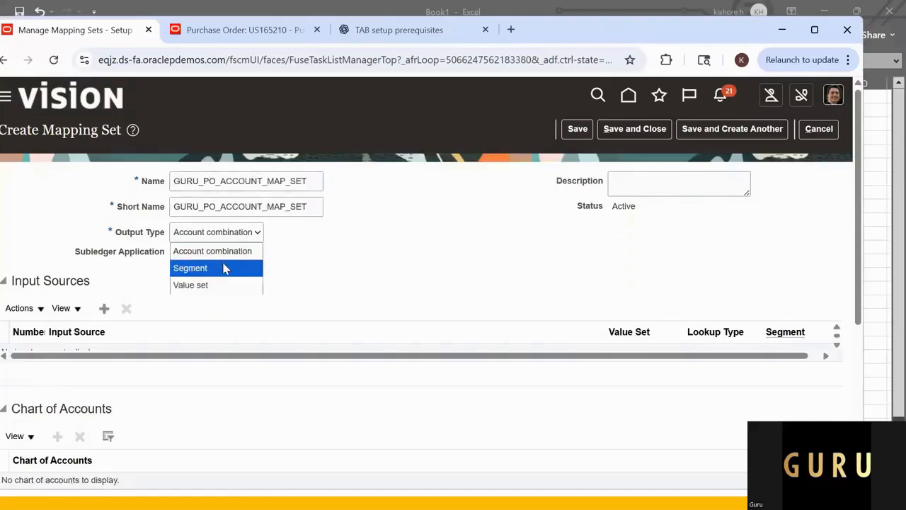
left_click(223, 268)
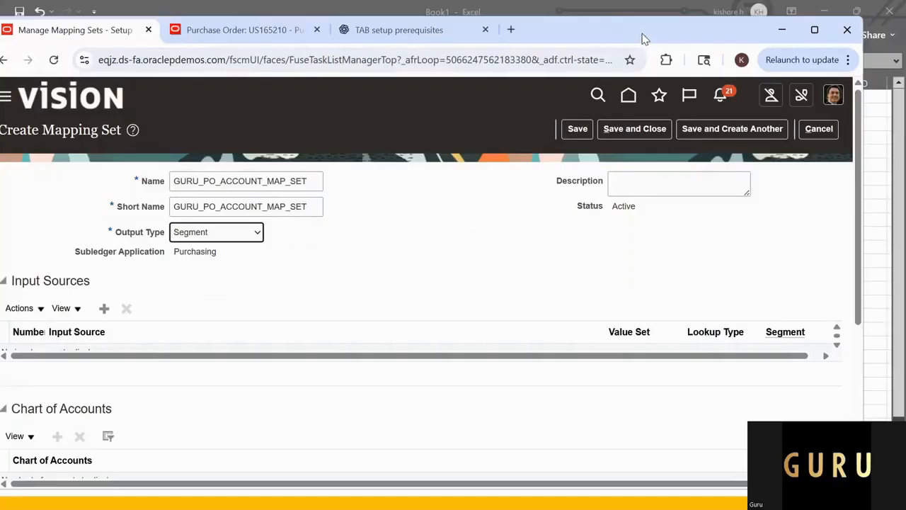
left_click_drag(644, 39, 687, 28)
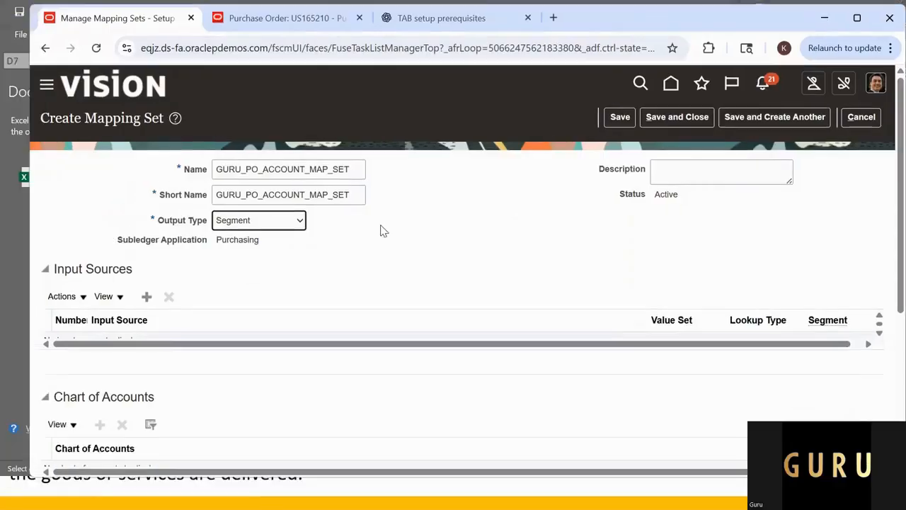
Step: Search the sources for Ship% and add Ship-to Organization with the Purchase Orders event class as the mapping set's input source
left_click(147, 296)
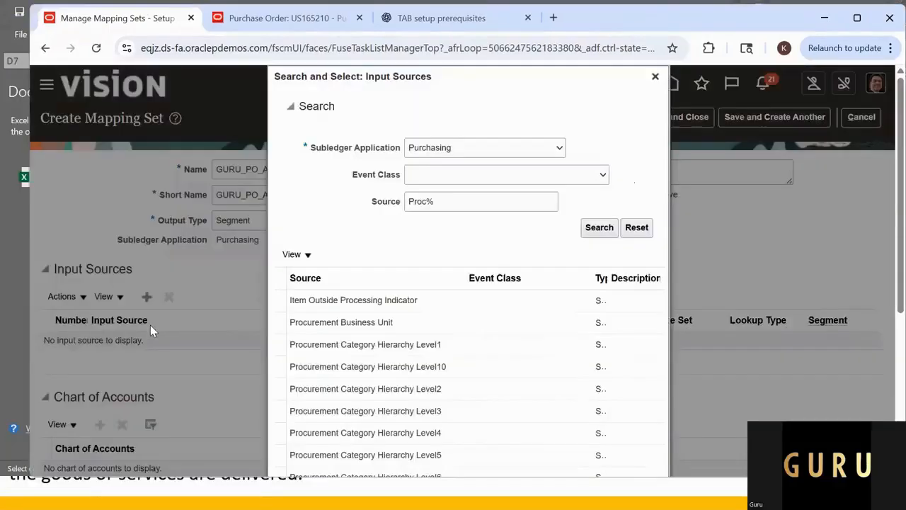
left_click(446, 204)
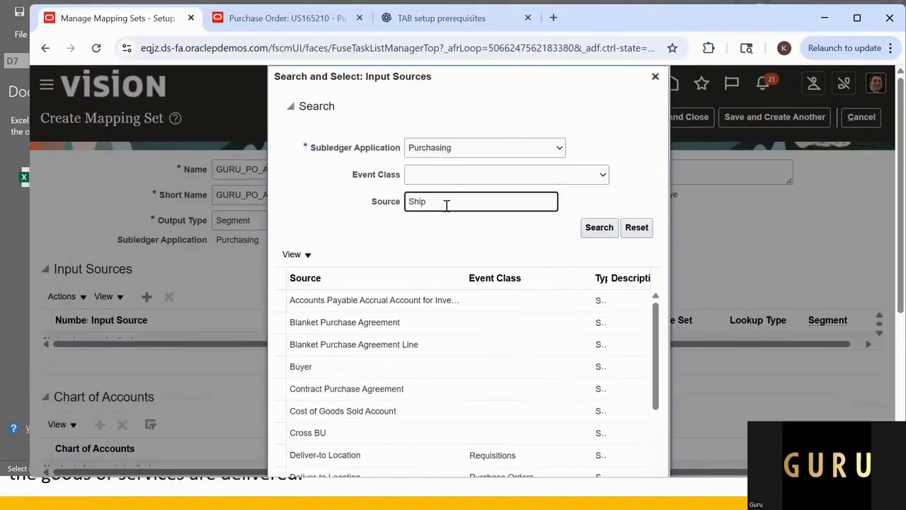
key("Return")
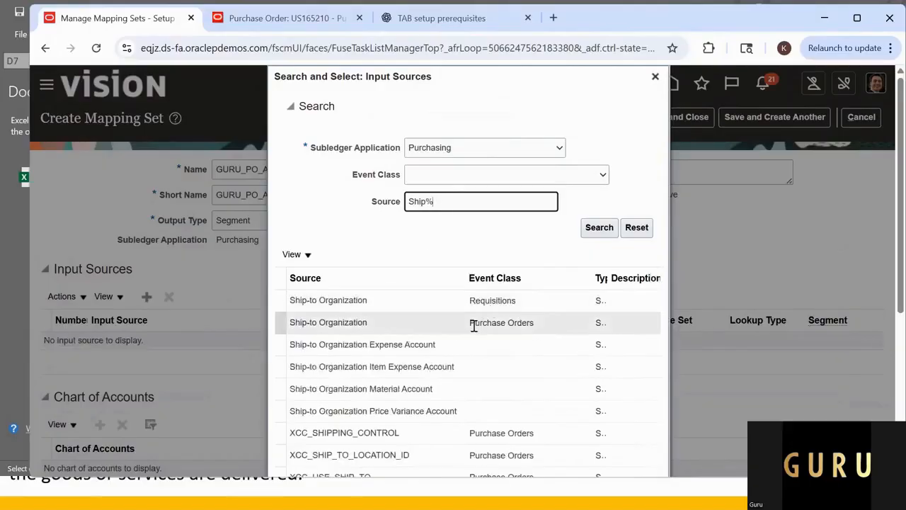
left_click(473, 324)
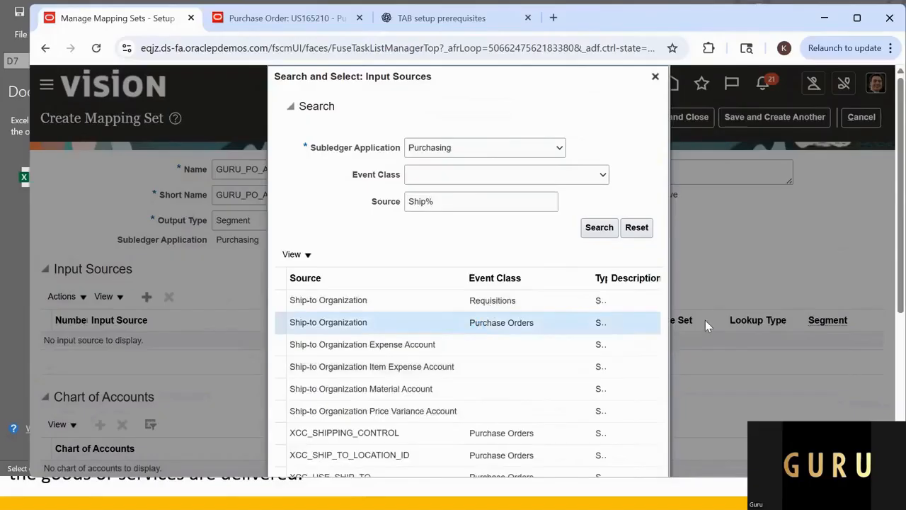
scroll(698, 326, "down", 2)
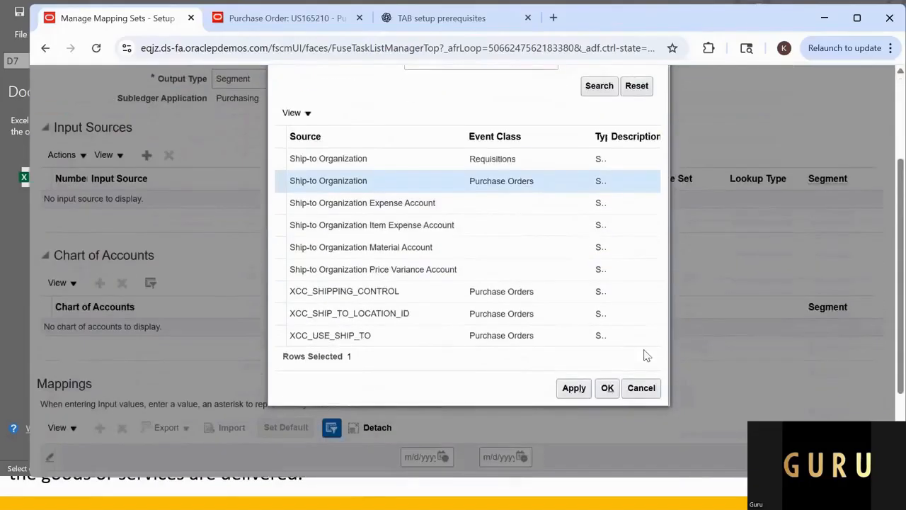
left_click(590, 391)
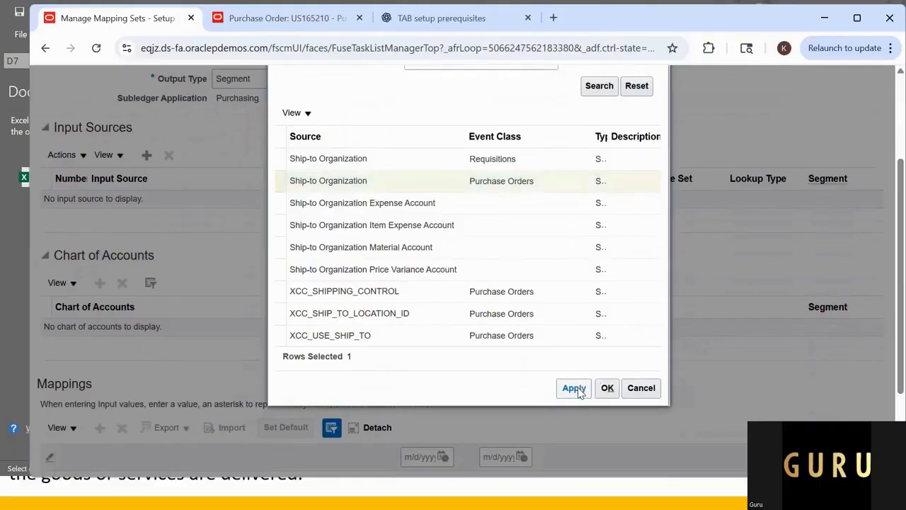
left_click(607, 388)
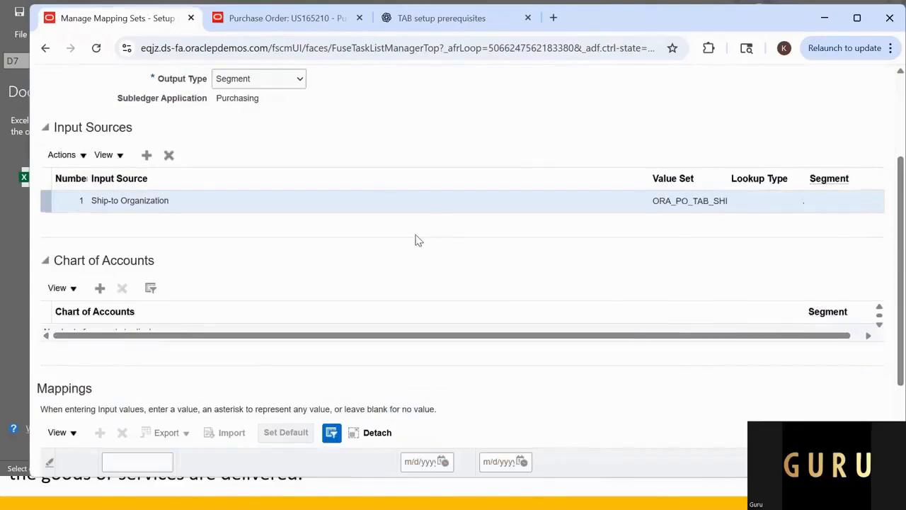
Step: Add a chart of accounts row for US Chart of Accounts with Account as its segment
scroll(418, 241, "down", 2)
left_click(99, 146)
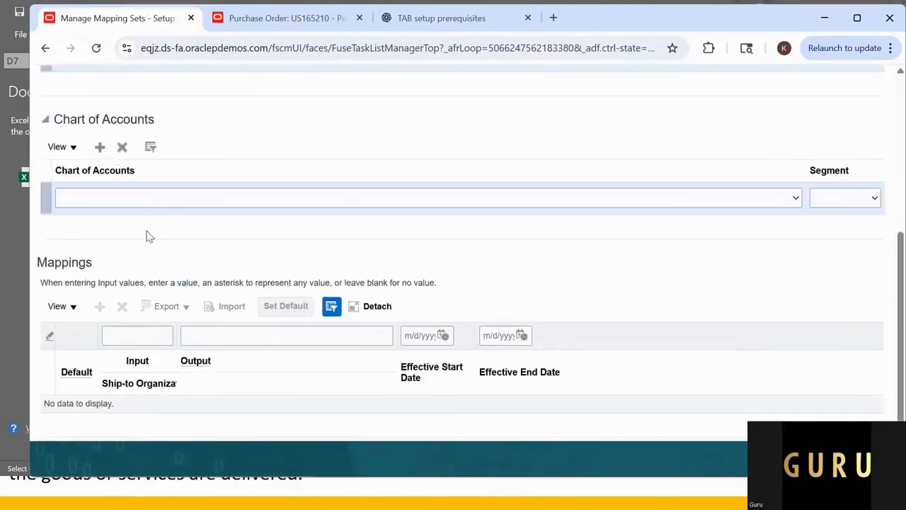
left_click(156, 202)
left_click(121, 203)
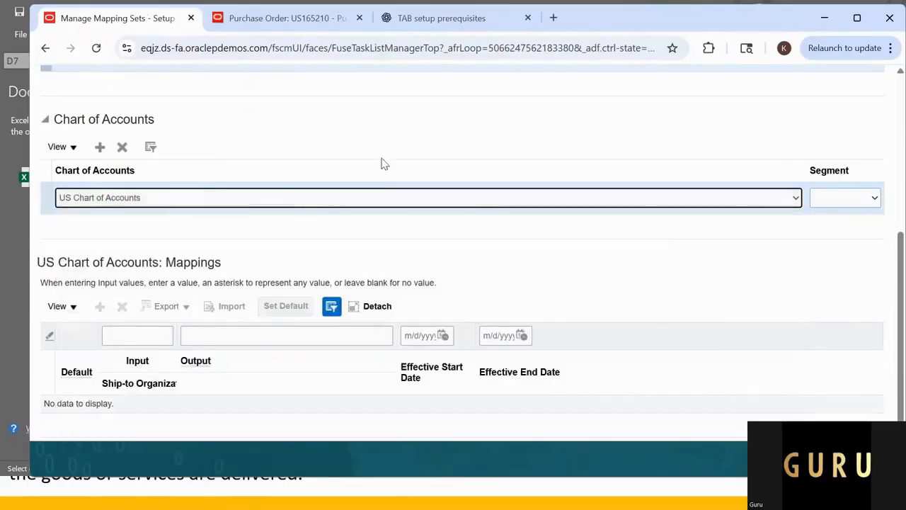
left_click(874, 199)
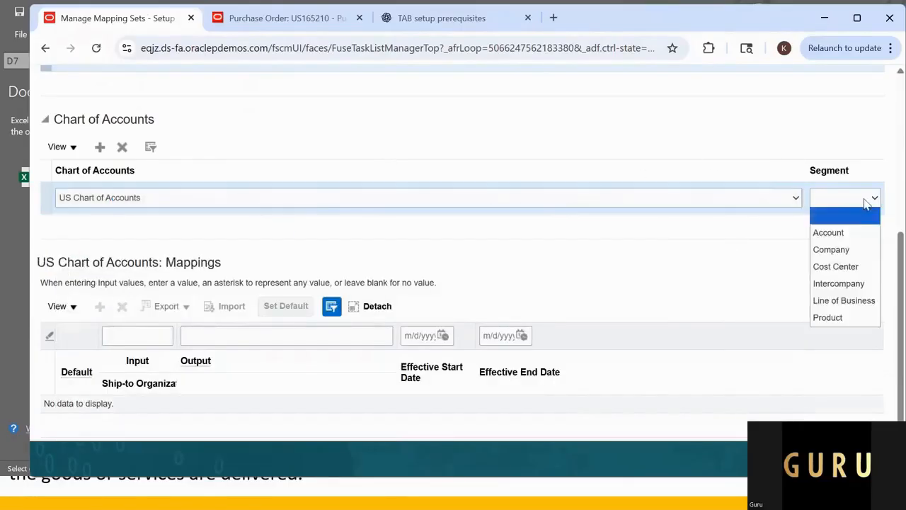
left_click(836, 233)
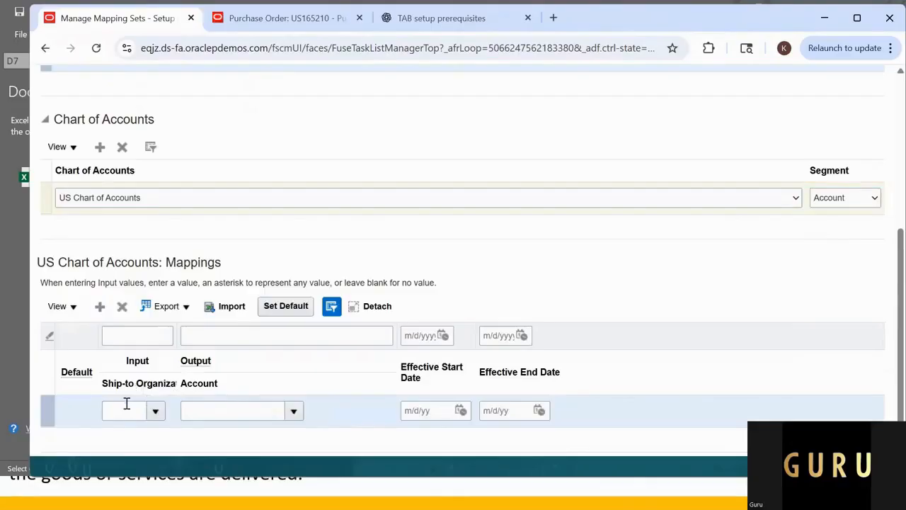
Step: Set the mapping row's ship-to organization input to Seattle
left_click(132, 408)
left_click(155, 412)
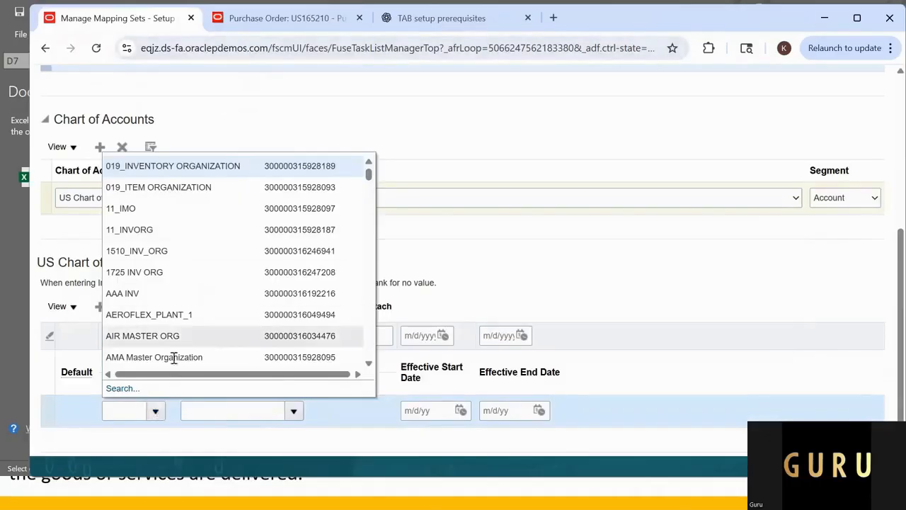
left_click(114, 410)
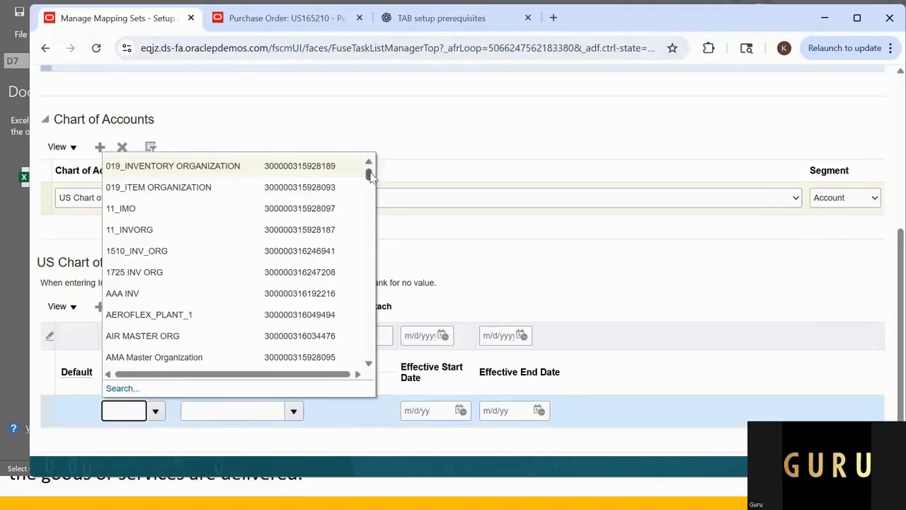
left_click_drag(370, 177, 370, 203)
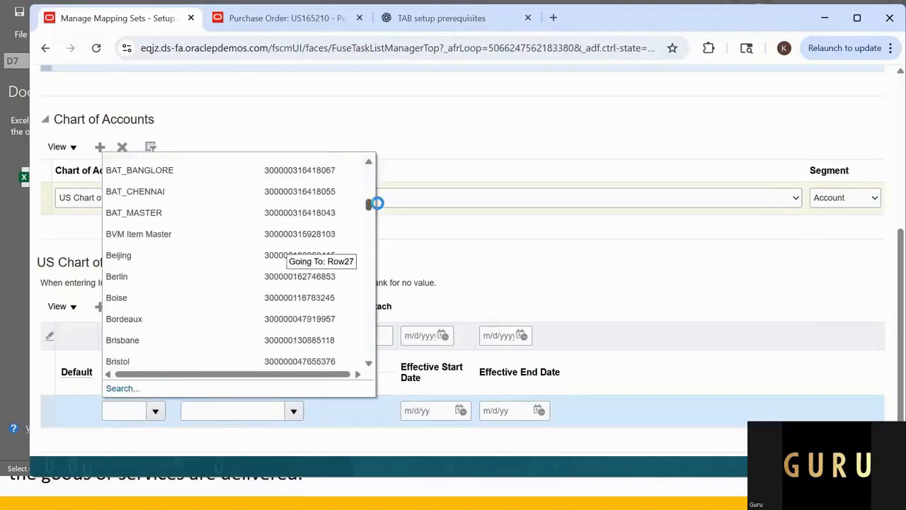
left_click(131, 412)
type("Seat")
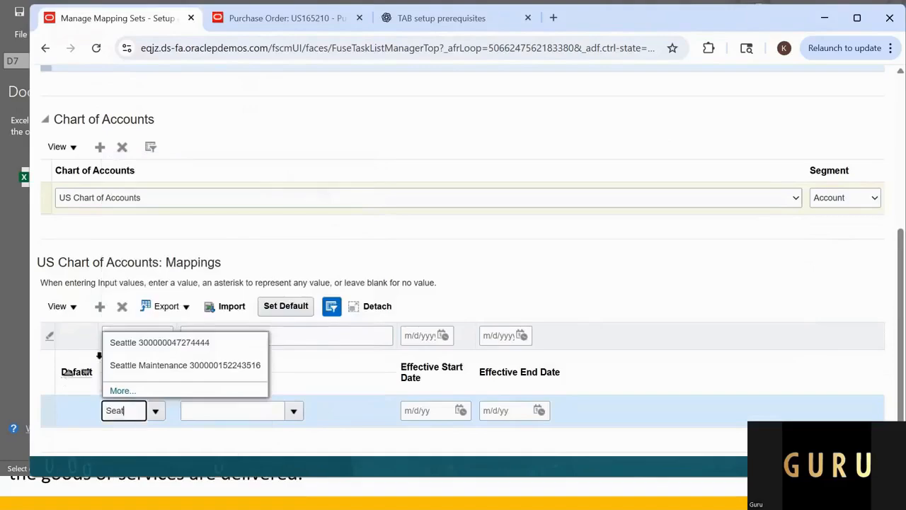
left_click(132, 347)
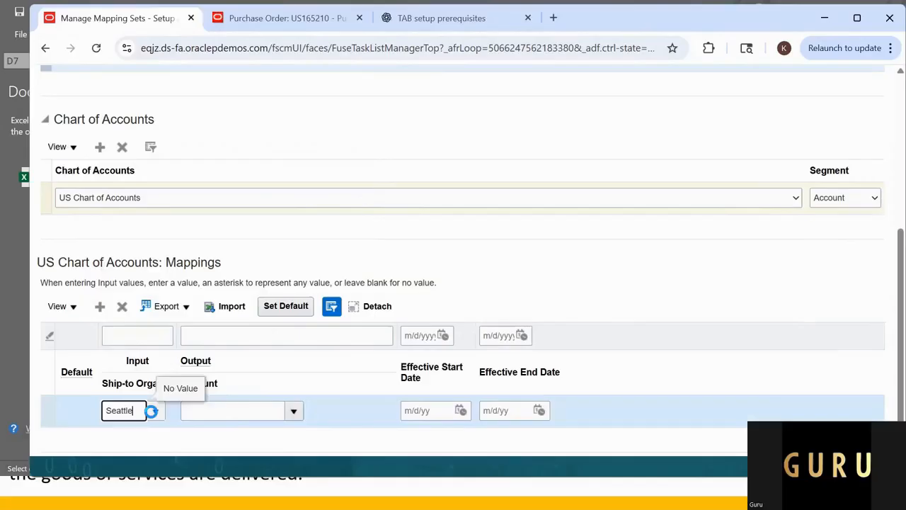
Step: Review the purchase order's details in the other browser tab and set the Seattle mapping row's output account to 11200
left_click(244, 411)
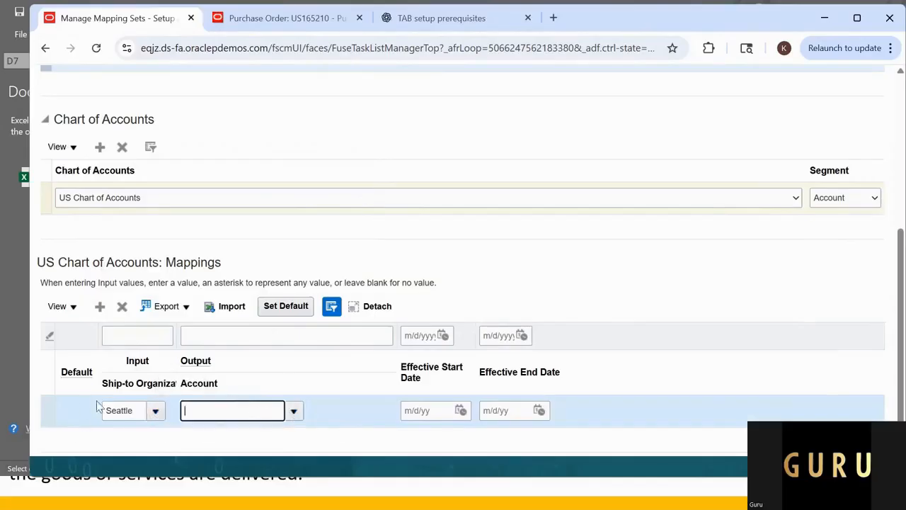
left_click(250, 23)
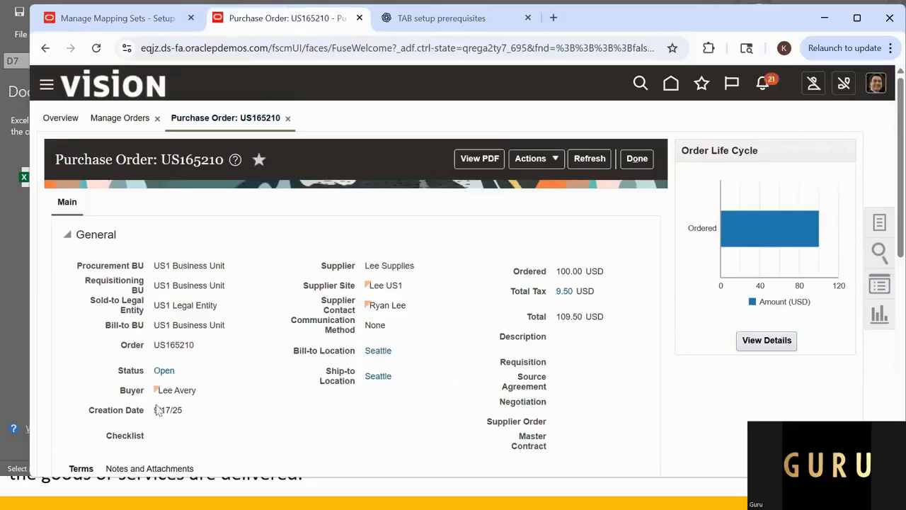
scroll(165, 349, "down", 2)
scroll(295, 271, "up", 2)
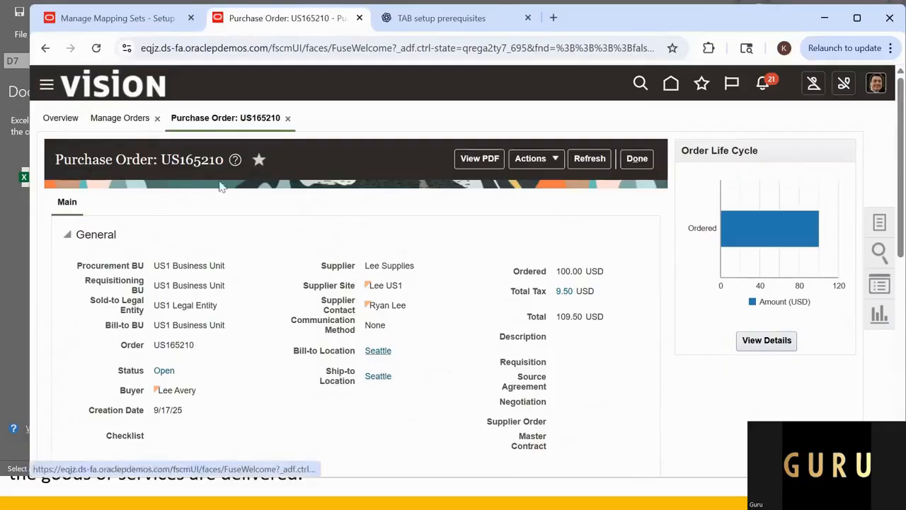
left_click(143, 25)
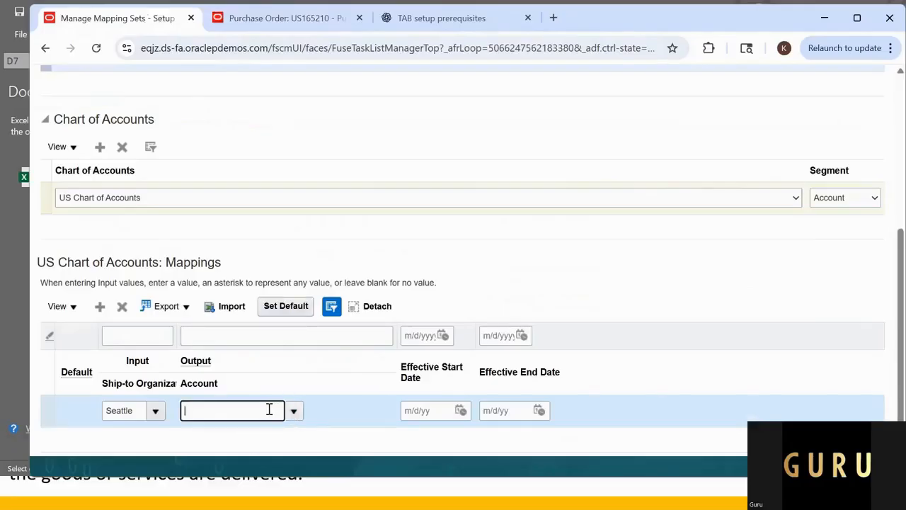
left_click(292, 411)
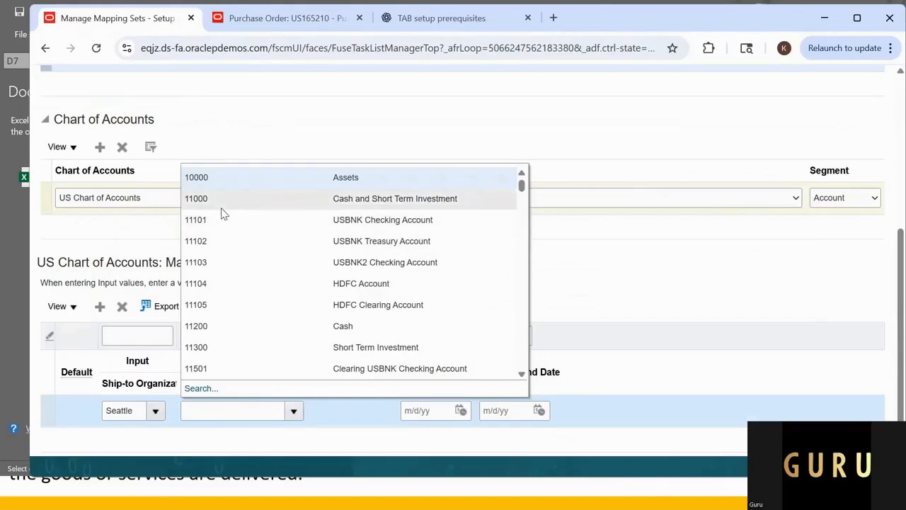
left_click(241, 331)
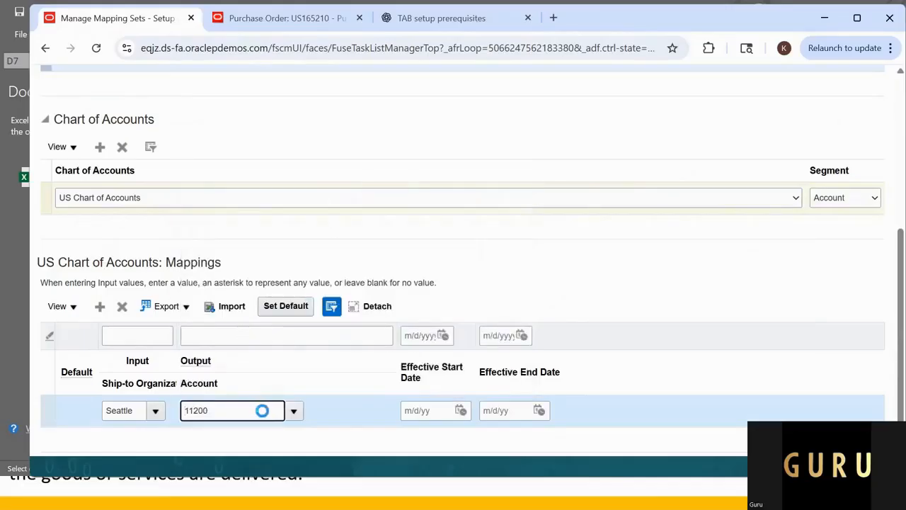
Step: Review the entries of GURU_PO_ACCOUNT_MAP_SET, then save and close the mapping set
scroll(740, 380, "down", 1)
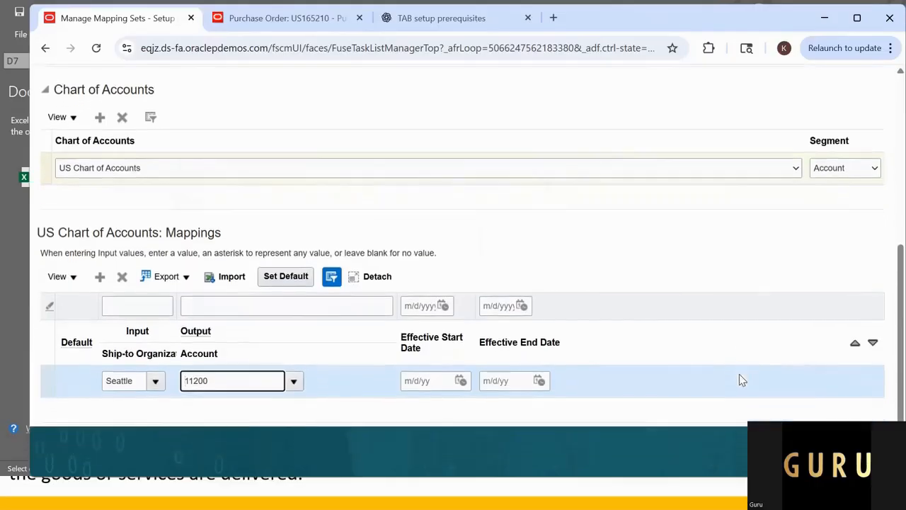
scroll(674, 390, "up", 3)
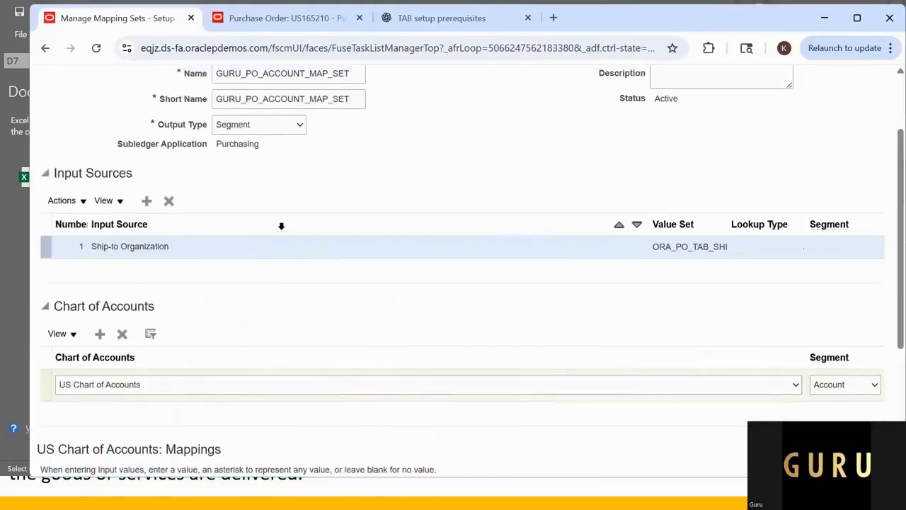
scroll(281, 225, "up", 2)
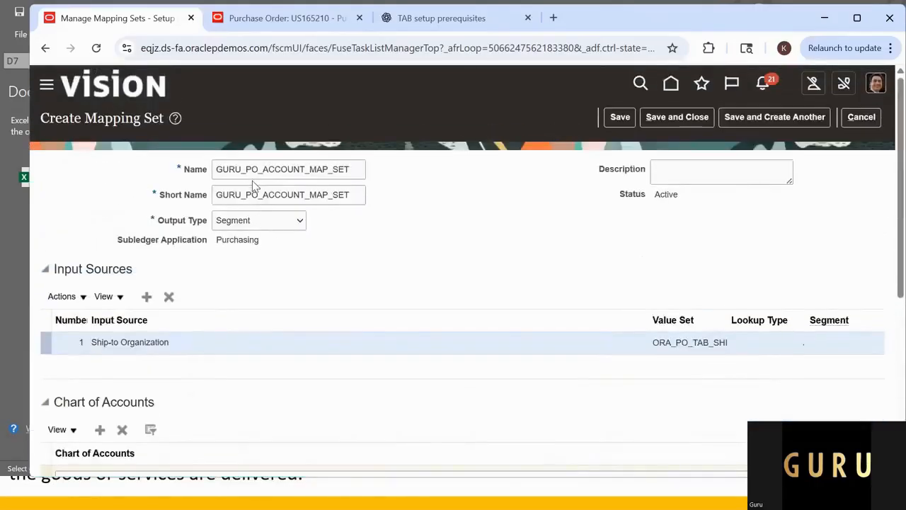
scroll(254, 180, "down", 5)
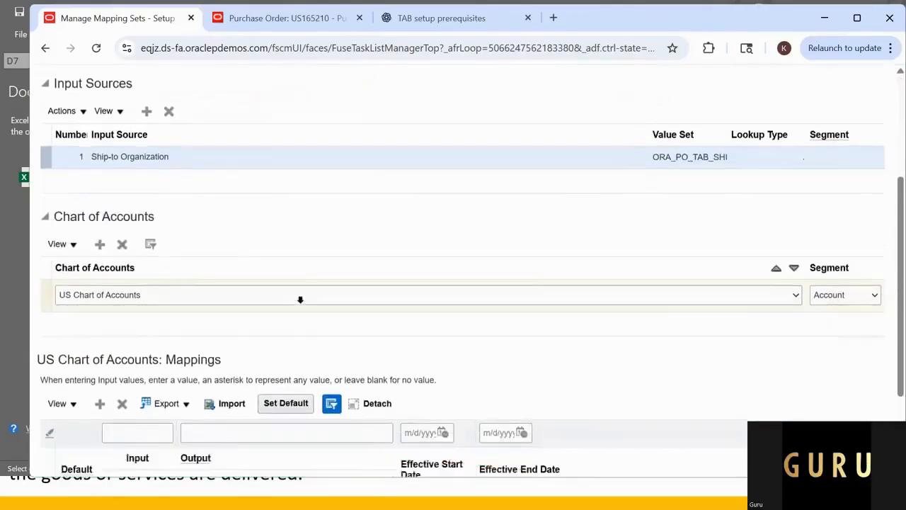
scroll(509, 333, "up", 5)
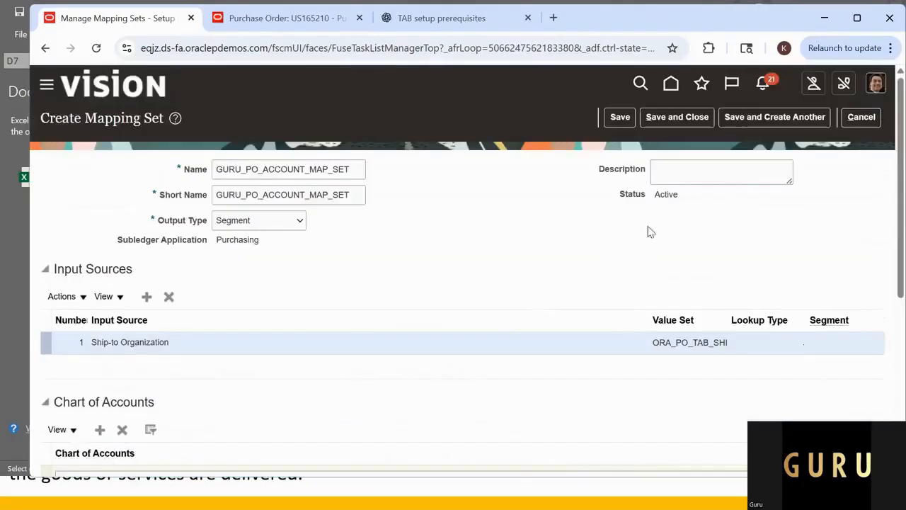
left_click(698, 125)
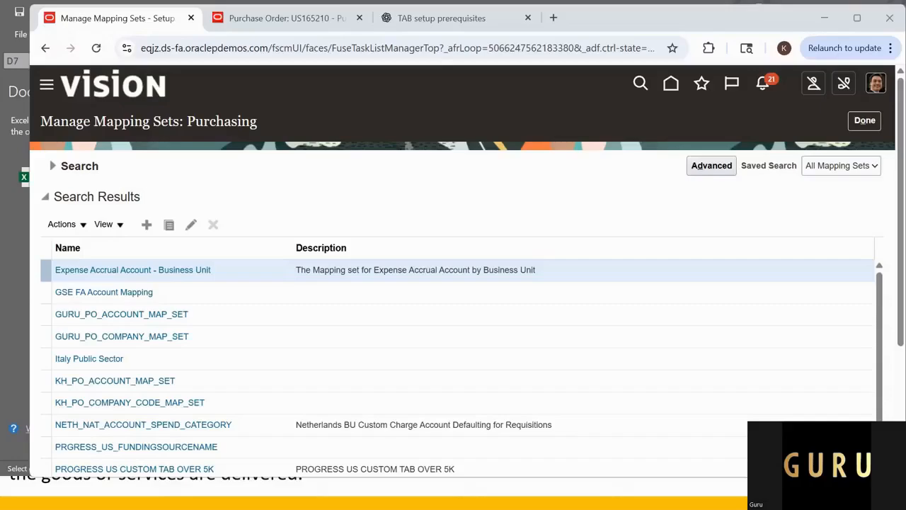
Step: Finish managing mapping sets and open the Manage Account Rules task for procurement transaction account rules
left_click(859, 128)
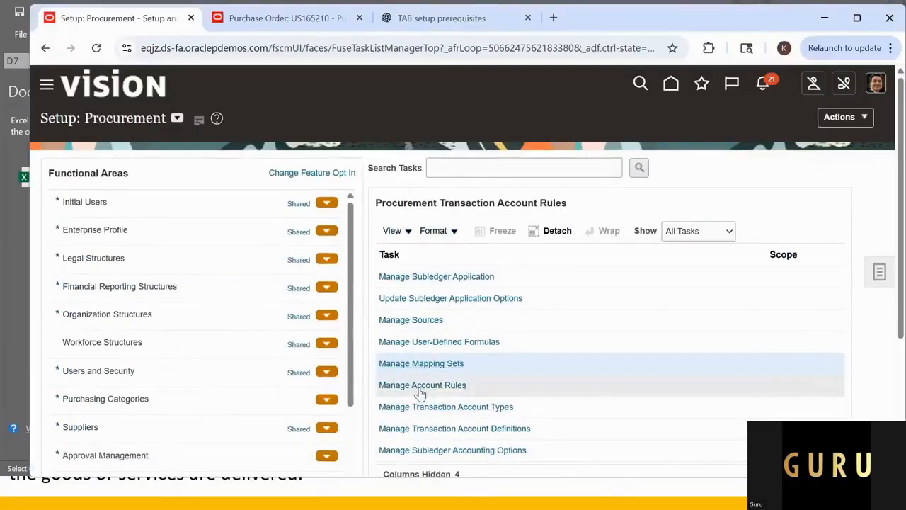
left_click(423, 387)
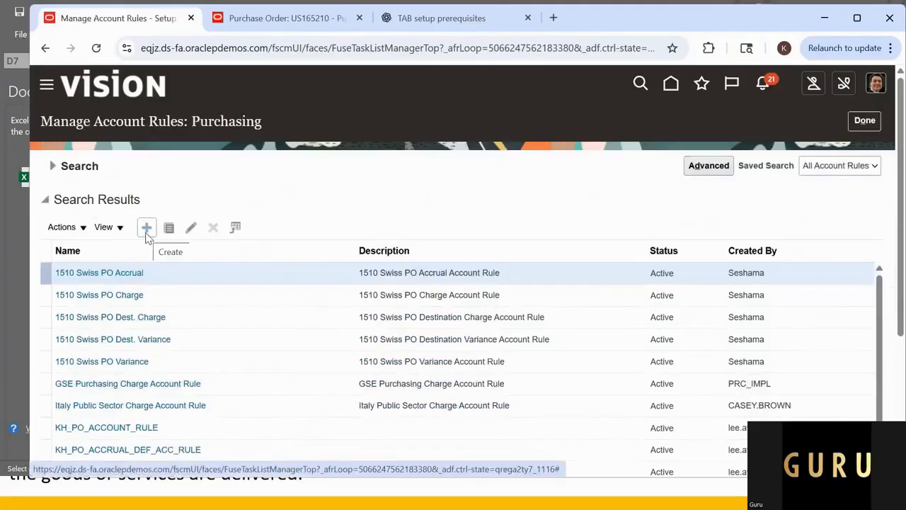
Step: Review the three planned account rule names and the two mapping set names in the Excel sheet, then return to the browser
key("alt+Tab")
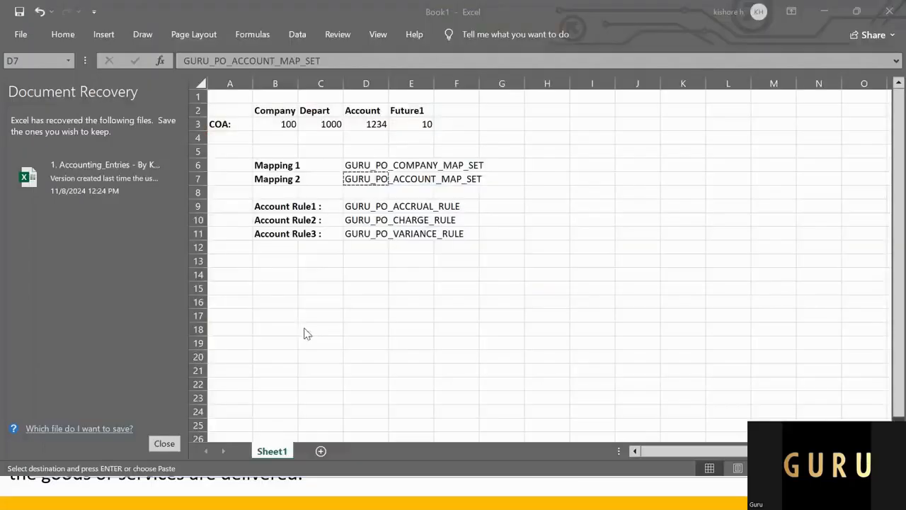
left_click_drag(269, 208, 375, 236)
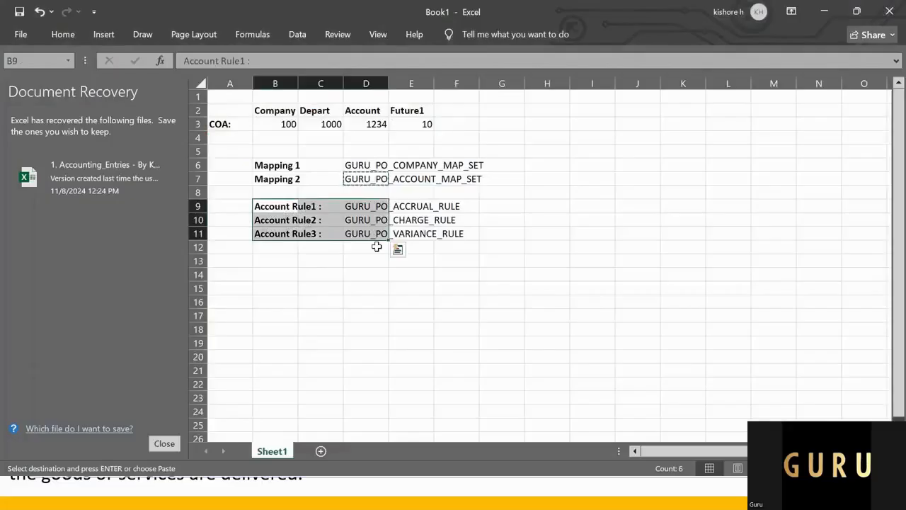
left_click(276, 259)
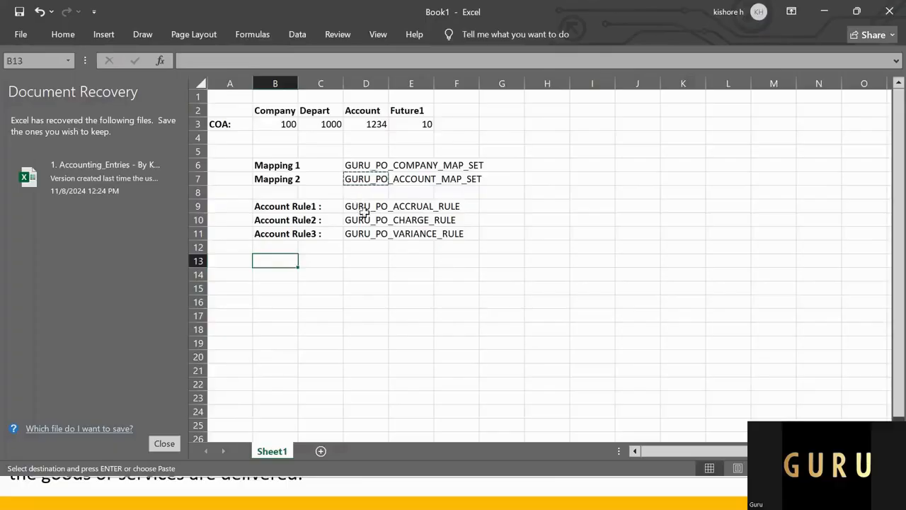
left_click_drag(382, 165, 431, 185)
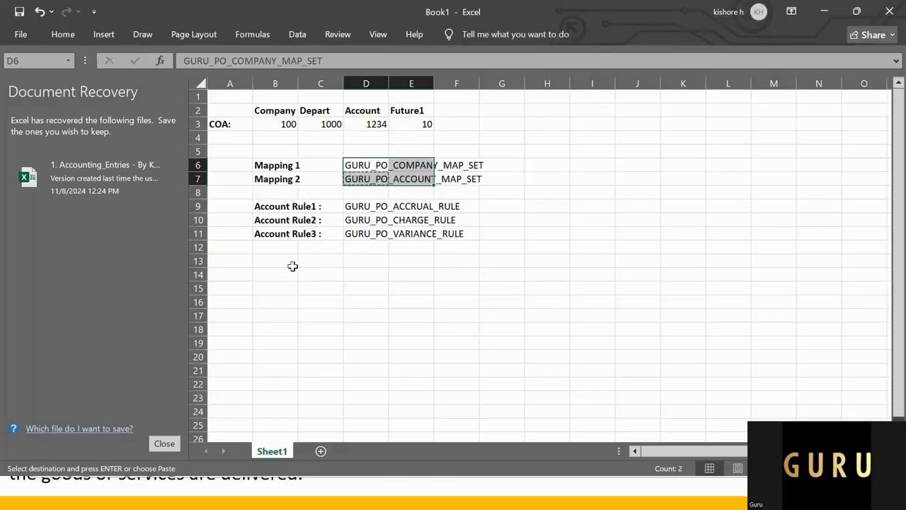
key("alt+Tab")
key("alt+Tab")
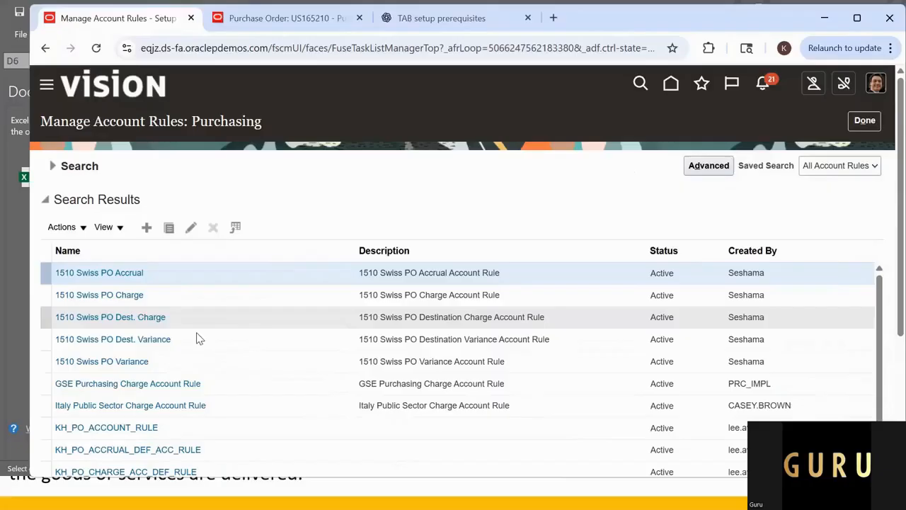
Step: Create a purchasing account rule, copying GURU_PO_ACCRUAL_RULE from the Excel sheet as its name and short name
left_click(150, 233)
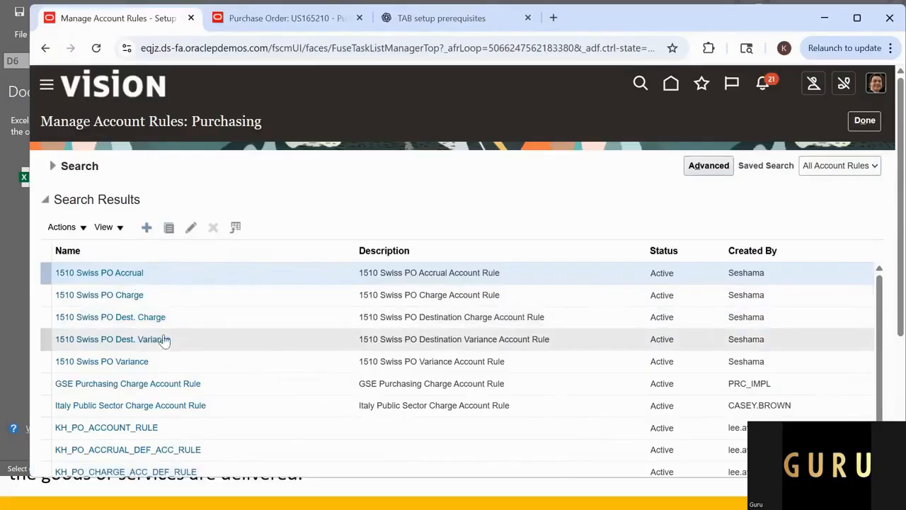
left_click(290, 177)
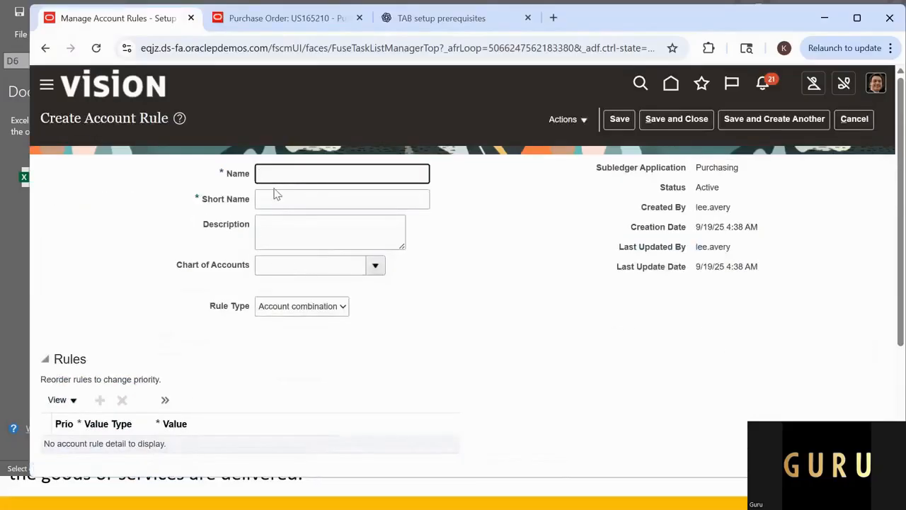
key("alt+Tab")
left_click(358, 208)
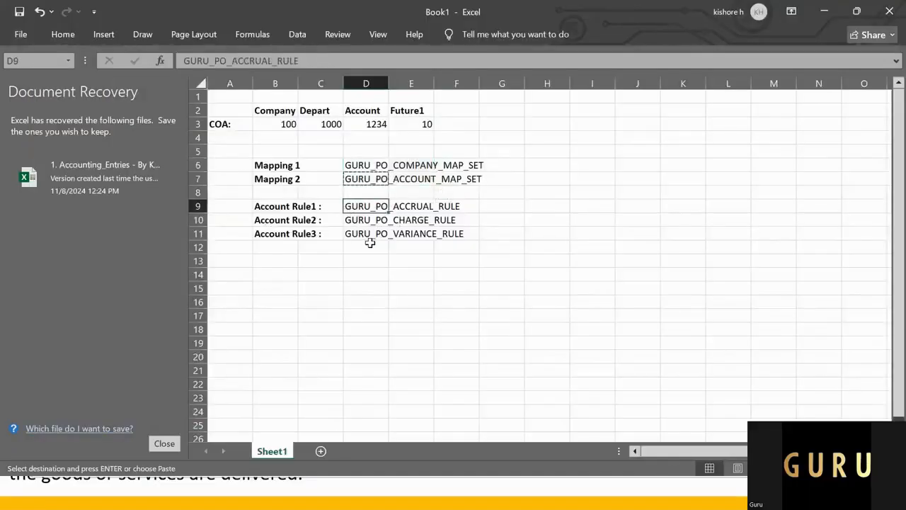
key("ctrl+c")
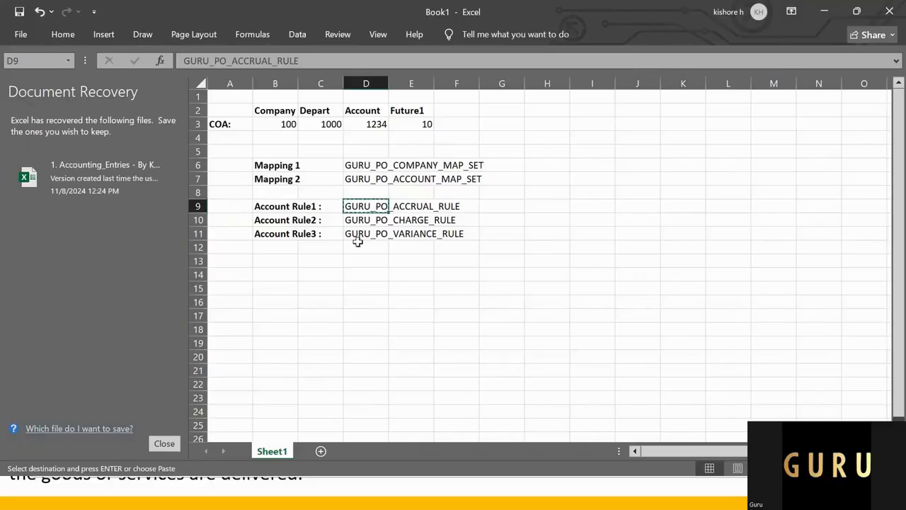
key("alt+Tab")
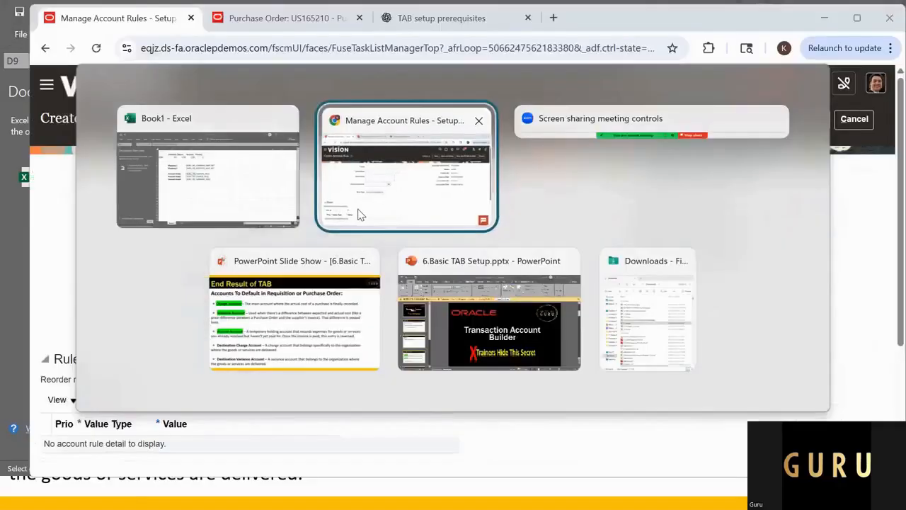
left_click(288, 172)
key("ctrl+v")
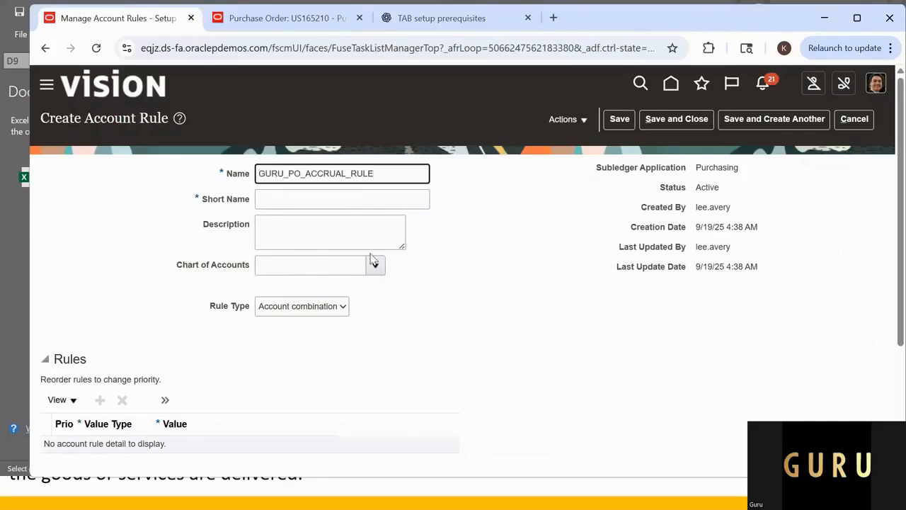
left_click(329, 204)
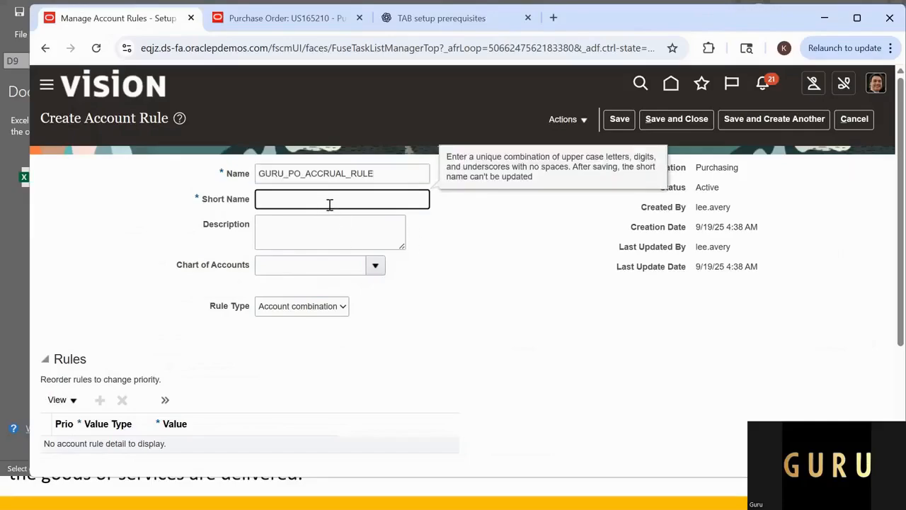
key("ctrl+v")
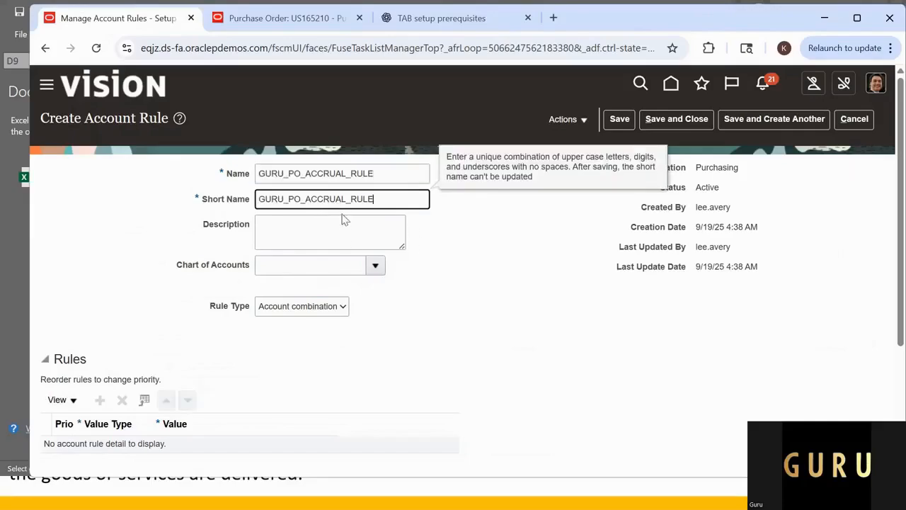
Step: Search the charts of accounts for names starting with US and assign US Chart of Accounts to the accrual rule
left_click(347, 267)
left_click(375, 267)
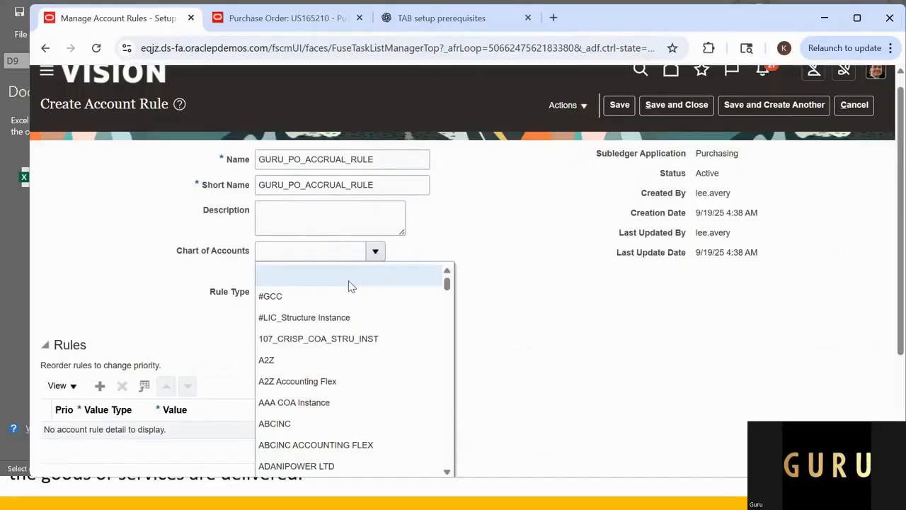
left_click(513, 297)
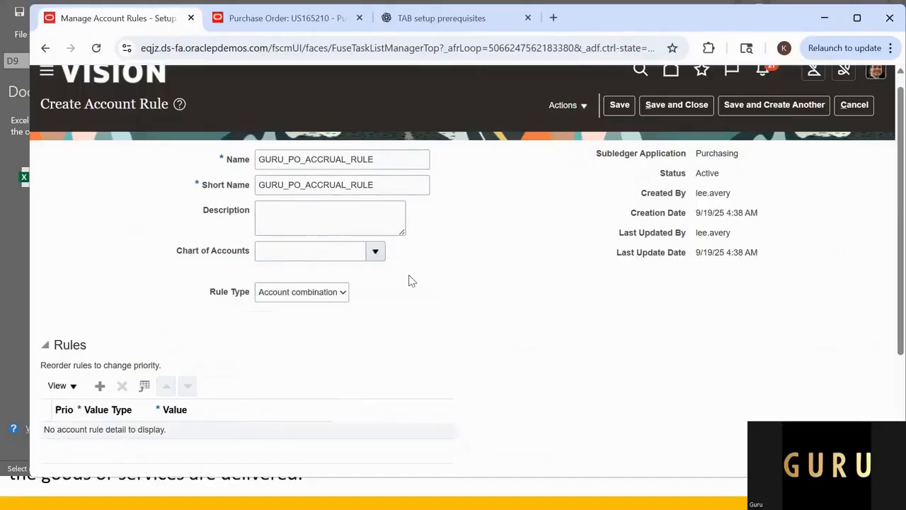
left_click(362, 257)
left_click(375, 251)
scroll(389, 385, "down", 3)
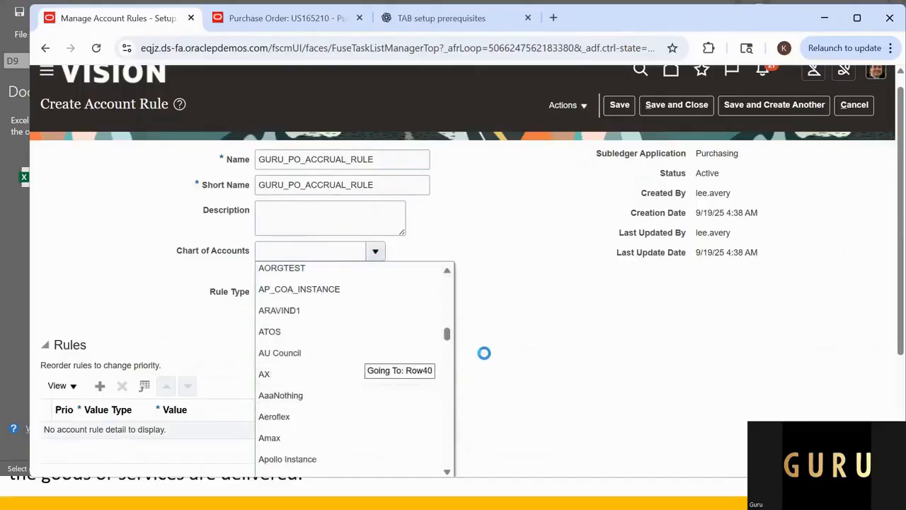
scroll(459, 337, "down", 5)
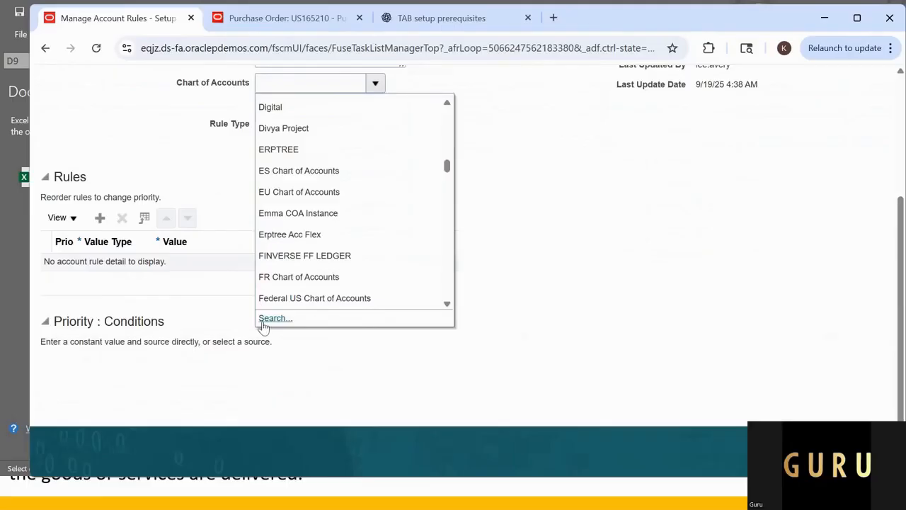
left_click(268, 317)
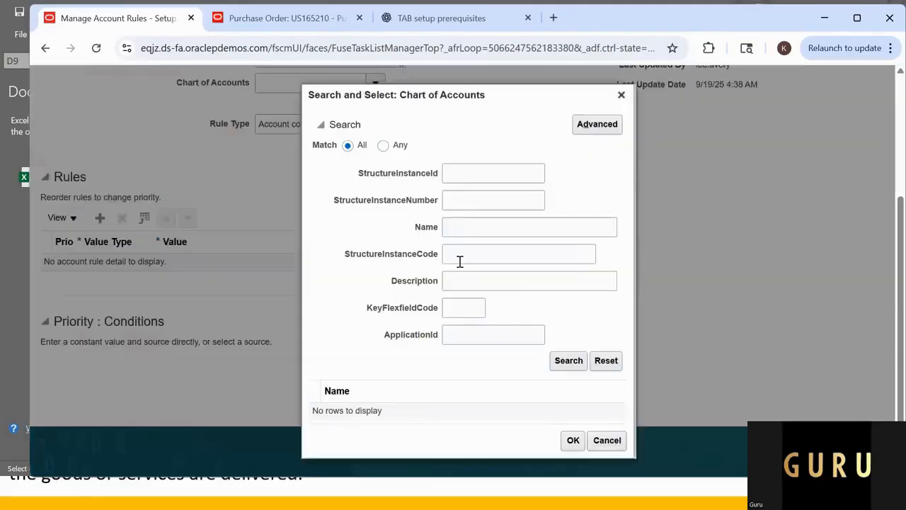
left_click(454, 229)
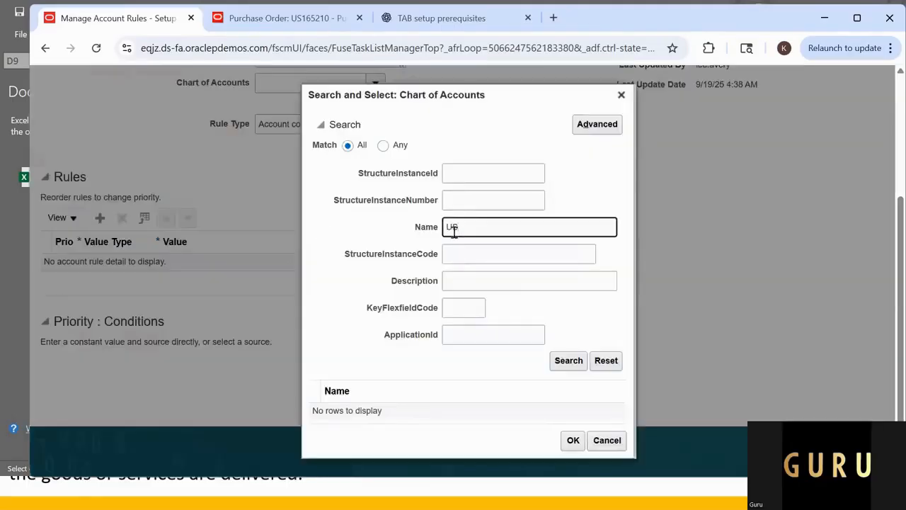
key("Return")
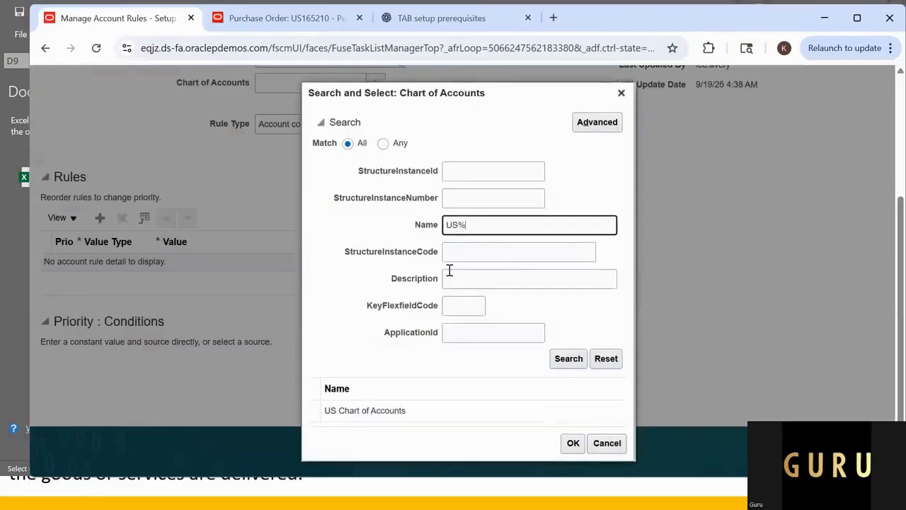
left_click(502, 408)
left_click(572, 445)
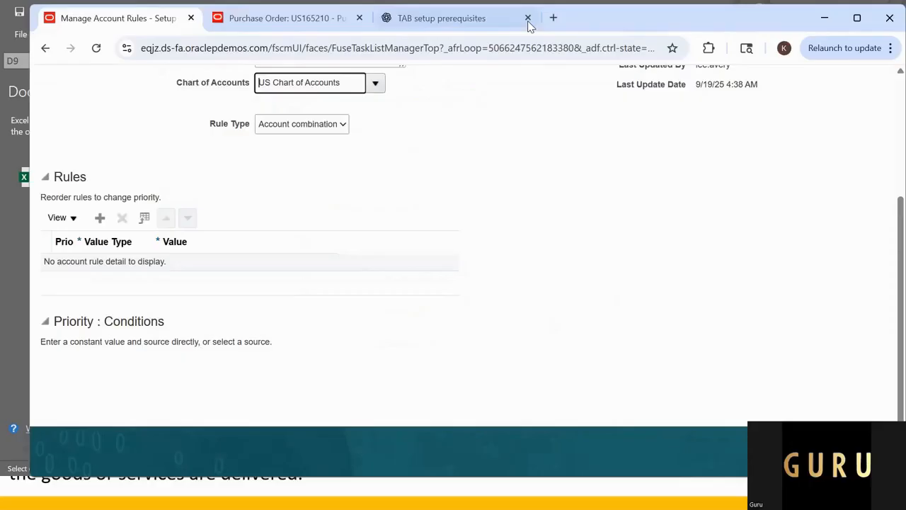
Step: Add a rule line to the accrual account rule with Constant as its value type
scroll(542, 194, "up", 3)
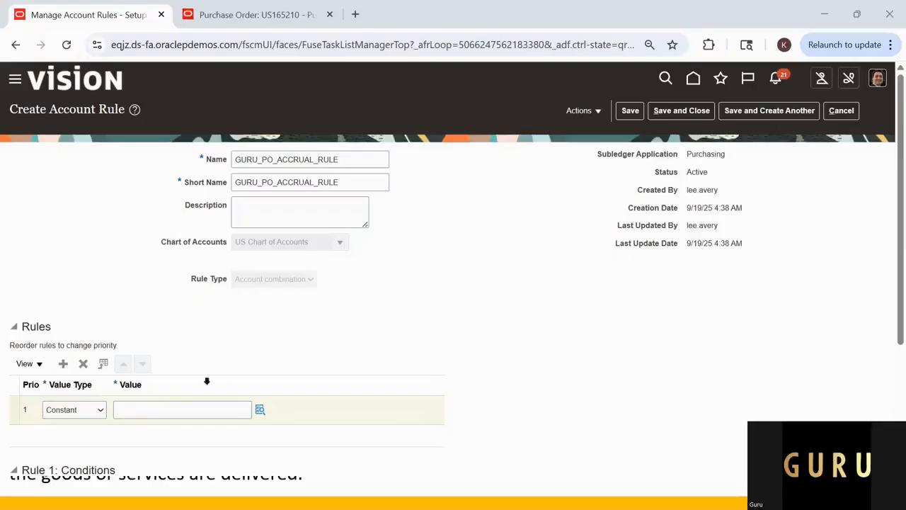
left_click(93, 411)
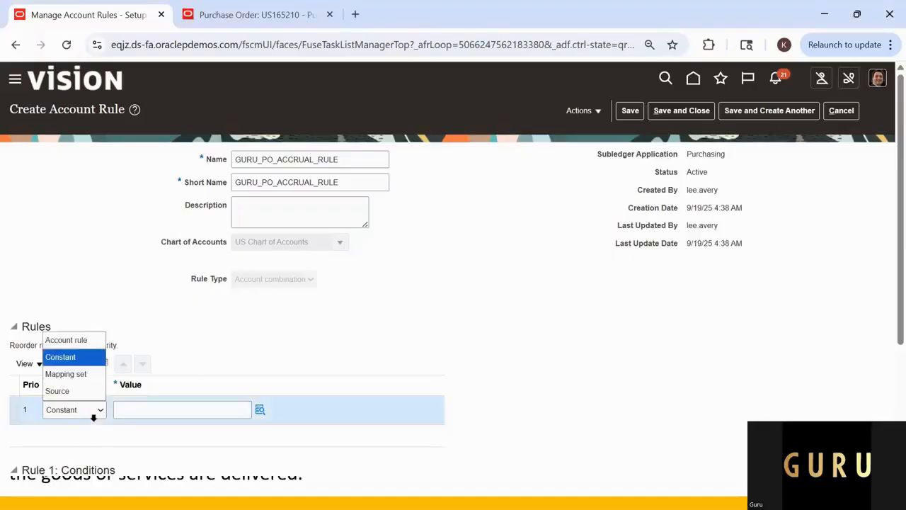
left_click(80, 357)
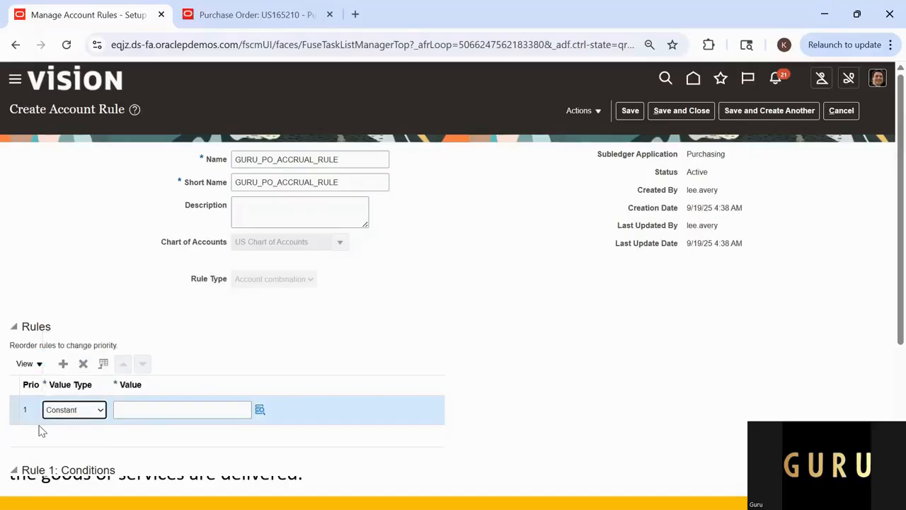
left_click(75, 417)
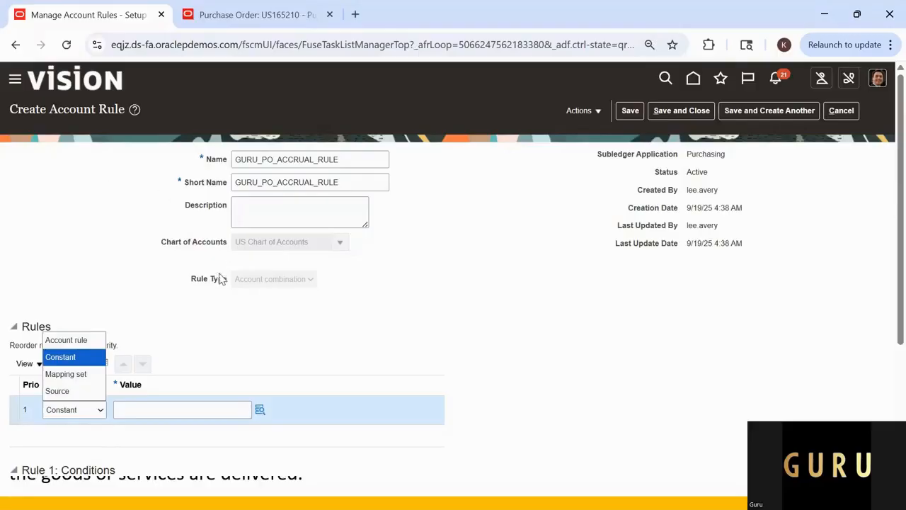
left_click(90, 361)
left_click(181, 409)
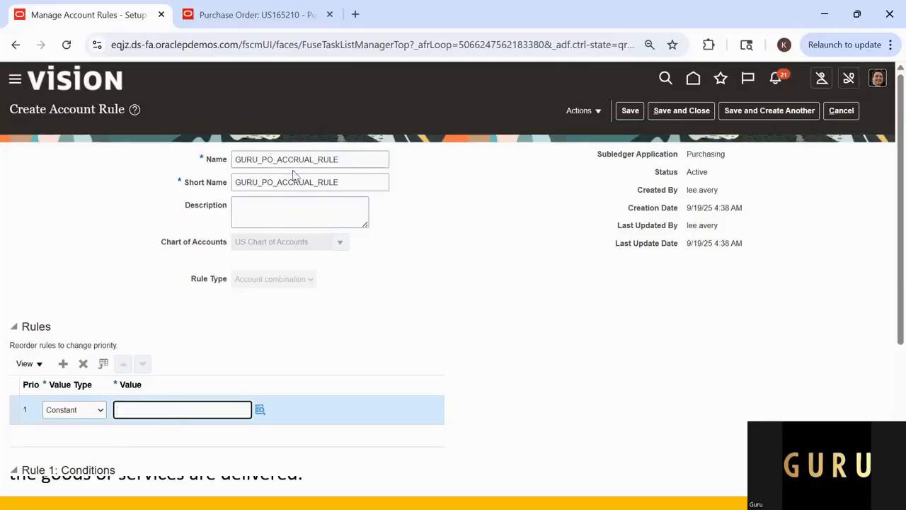
Step: Check the accounts in the purchase order's distributions and enter 101.10.11104.000.000.000 as the rule line's constant value
left_click(257, 14)
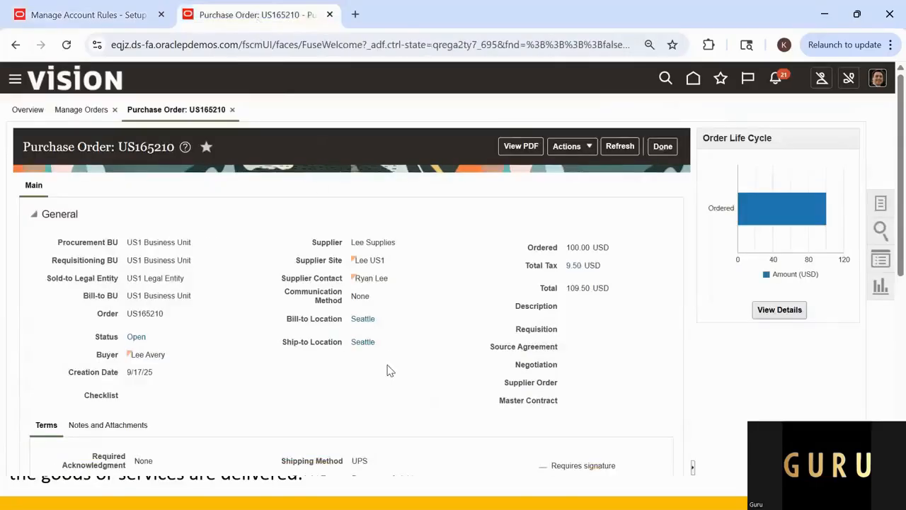
scroll(408, 369, "down", 1)
scroll(408, 369, "down", 5)
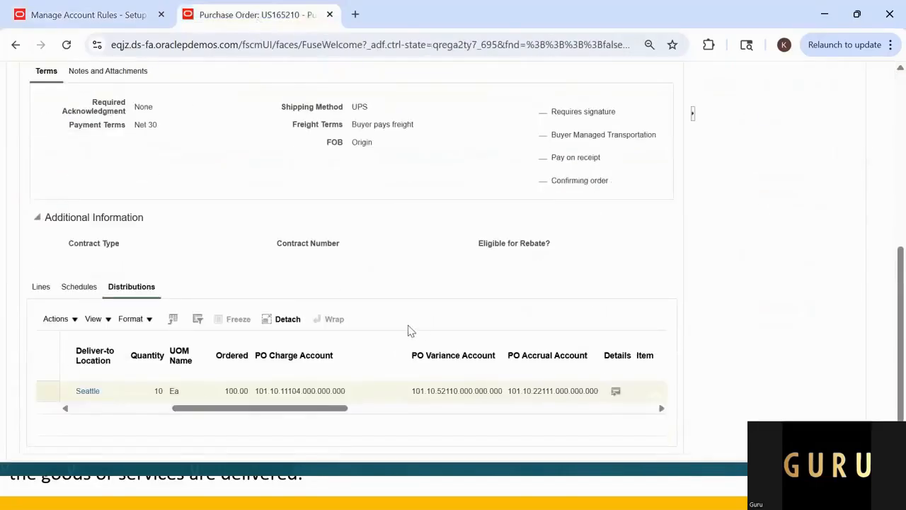
left_click(258, 391)
mouse_move(512, 390)
left_mouse_down()
mouse_move(597, 397)
mouse_move(508, 392)
left_mouse_up()
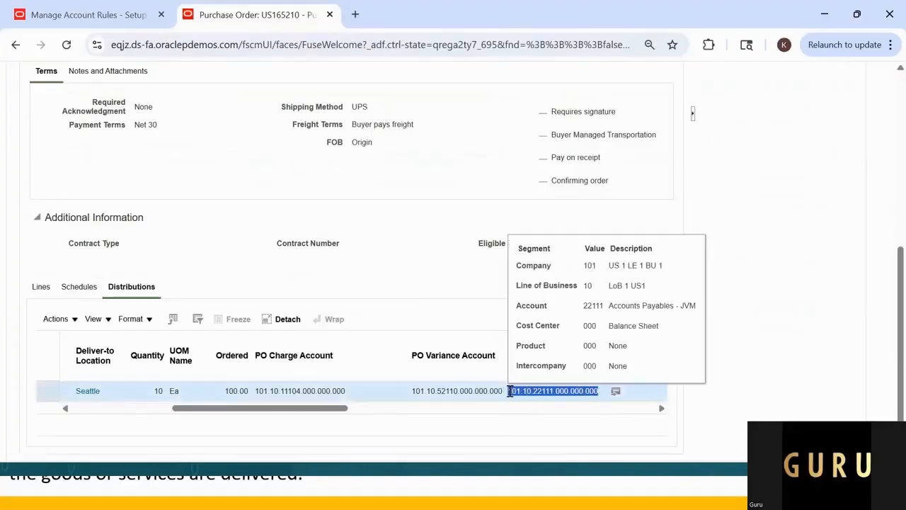
left_click(81, 14)
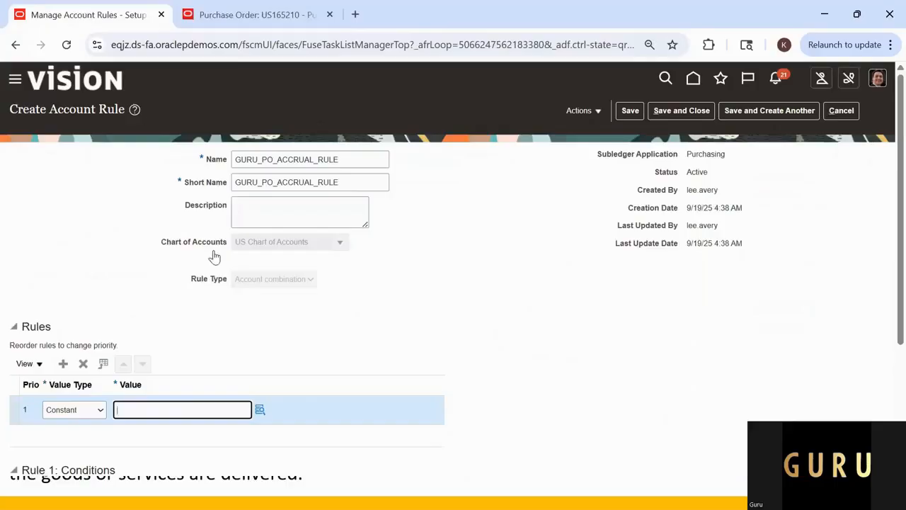
type("101.10.11104.000.000.000")
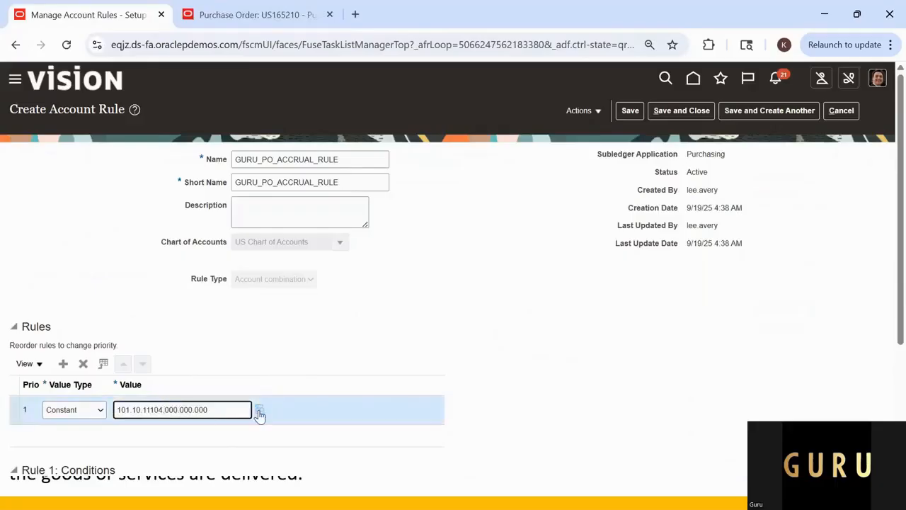
Step: Copy the PO accrual account 101.10.22111.000.000.000 from the purchase order's distribution and set it as the accrual rule line's constant value
left_click(221, 21)
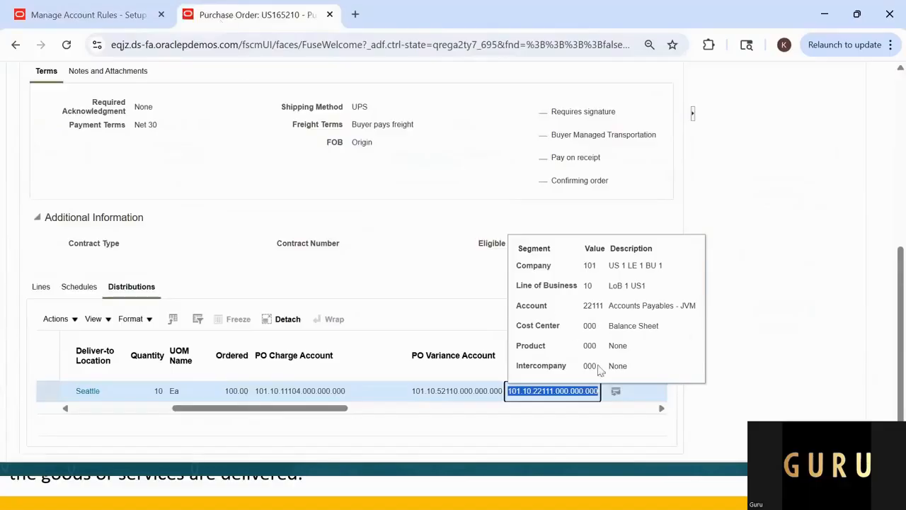
right_click(591, 393)
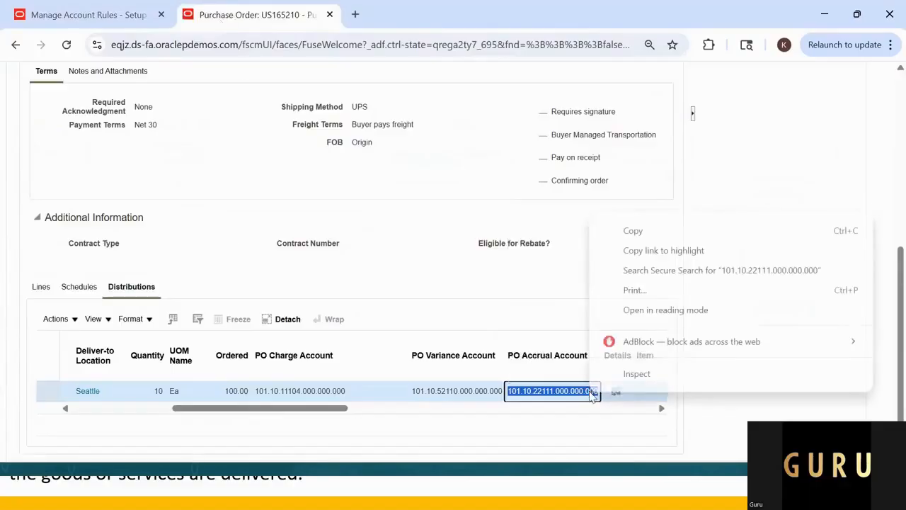
left_click(658, 231)
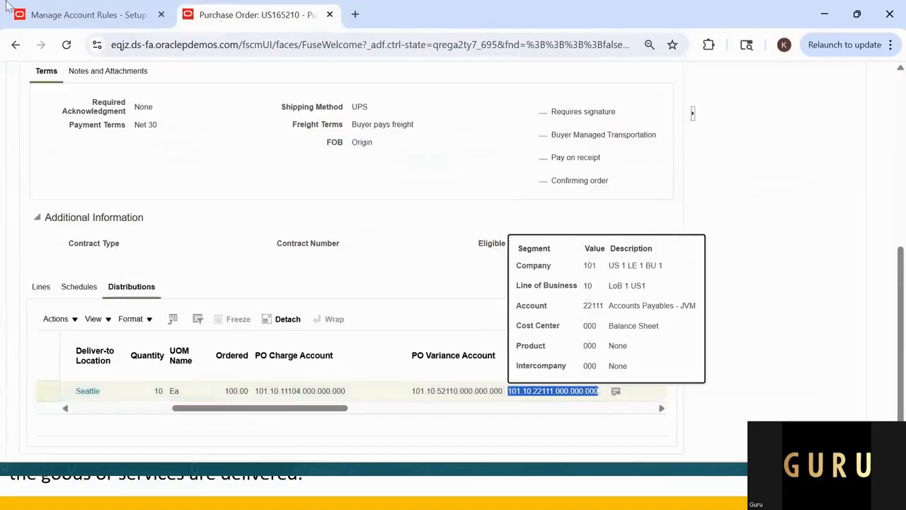
left_click(54, 15)
left_click(173, 409)
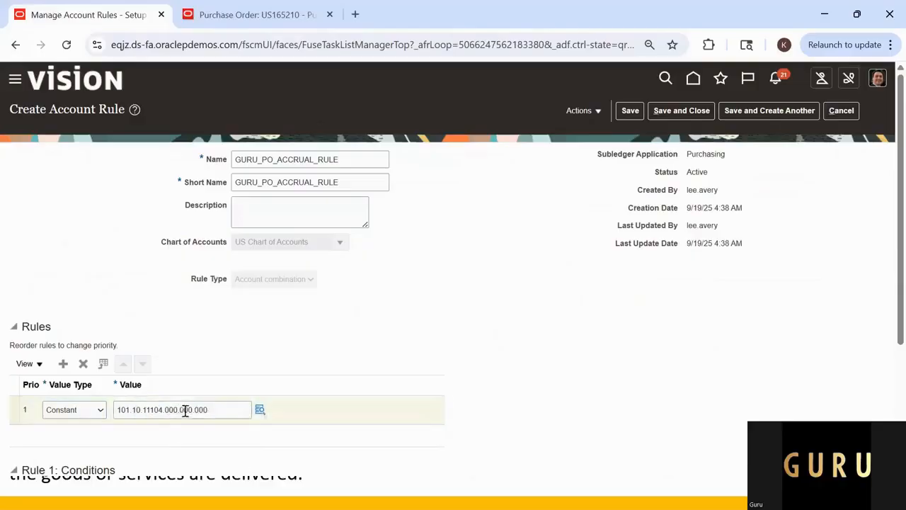
left_click_drag(209, 410, 115, 410)
key("ctrl+v")
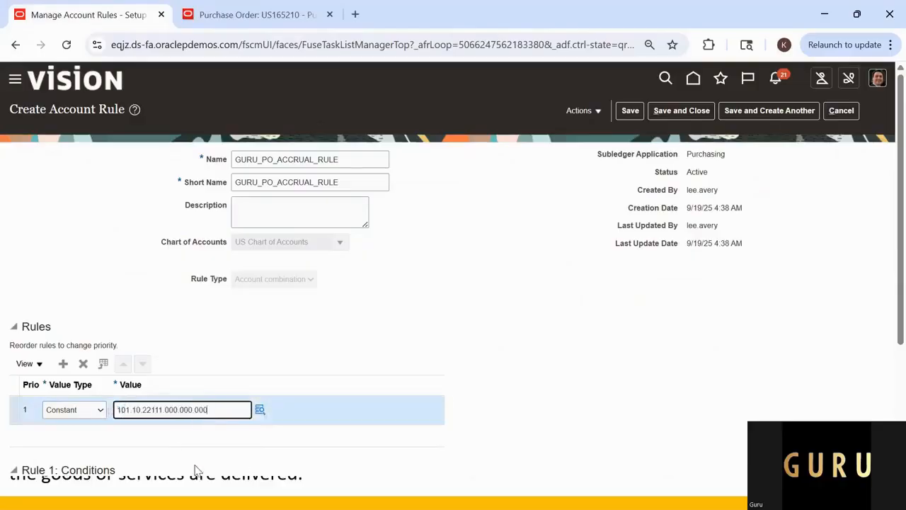
left_click(372, 382)
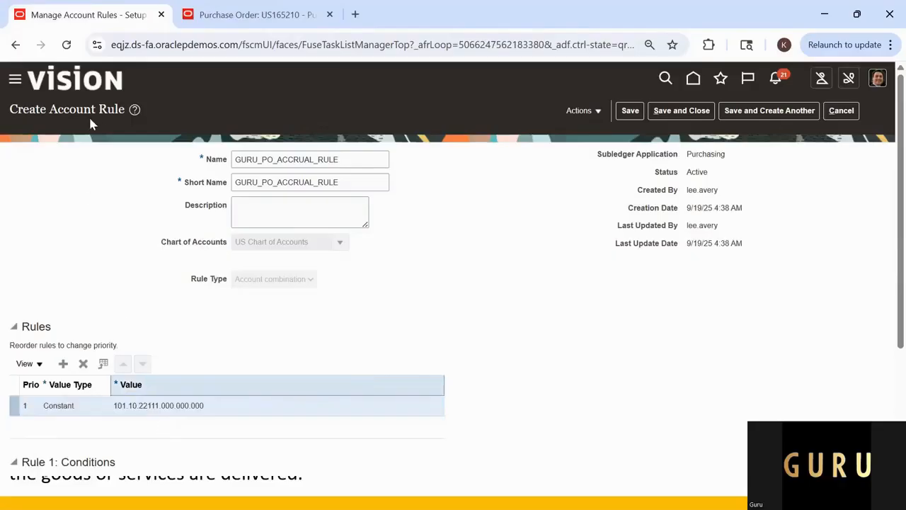
Step: Change the account segment of the accrual rule line's constant combination to 22110
left_click(179, 407)
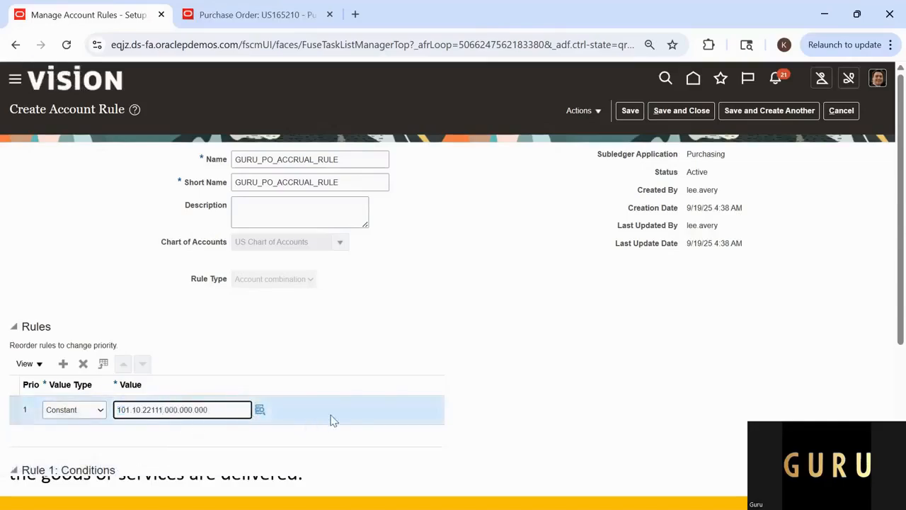
left_click(260, 411)
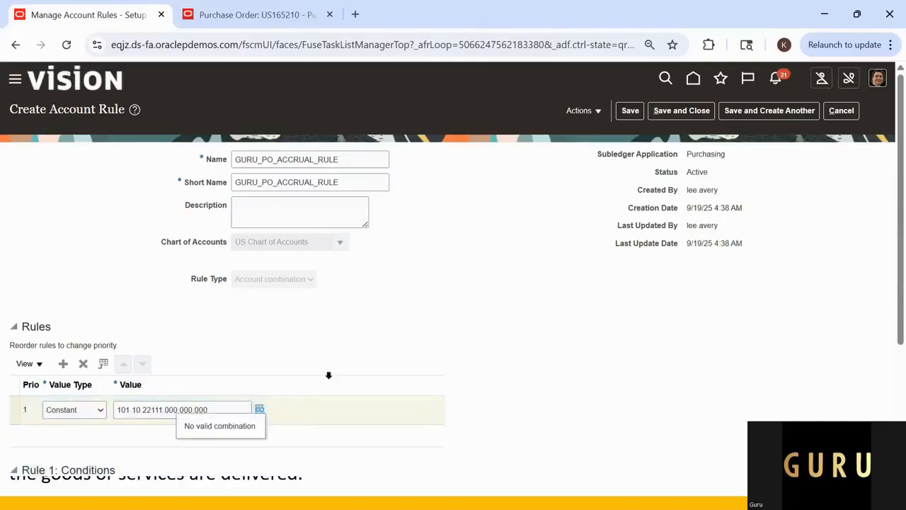
left_click(258, 409)
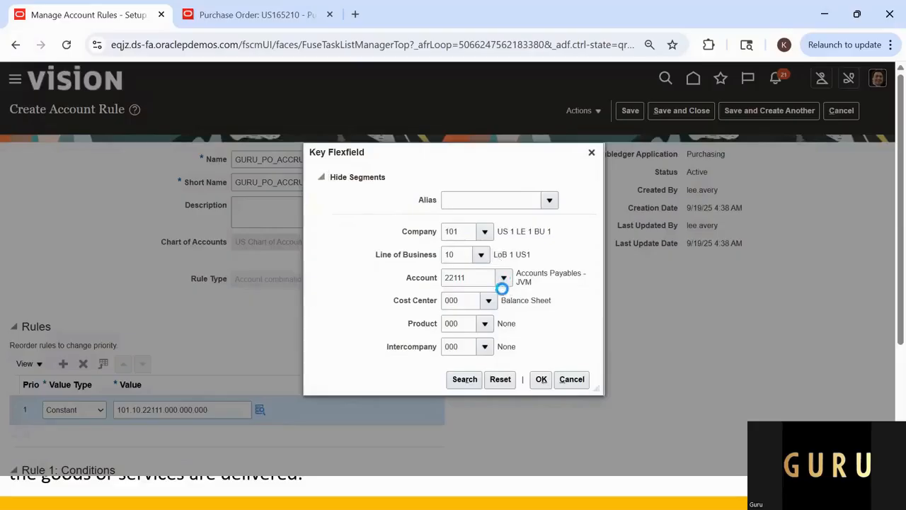
left_click(503, 282)
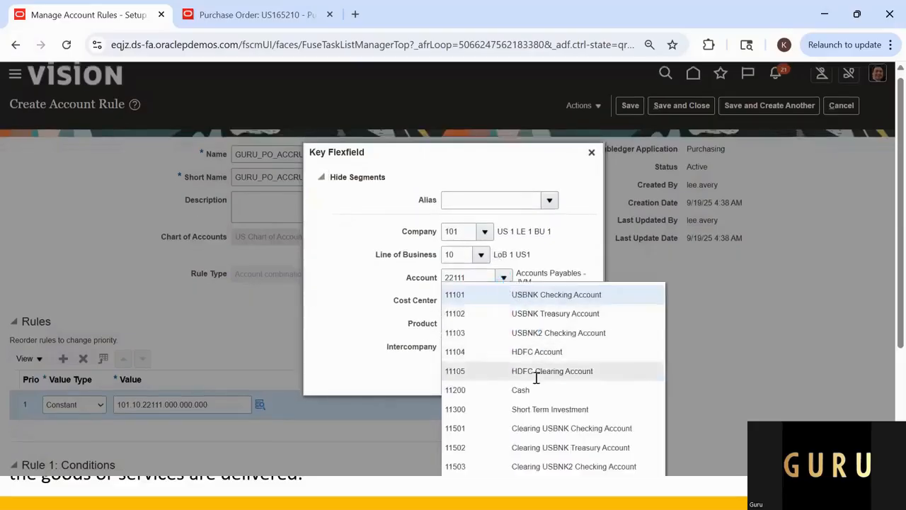
left_click(475, 277)
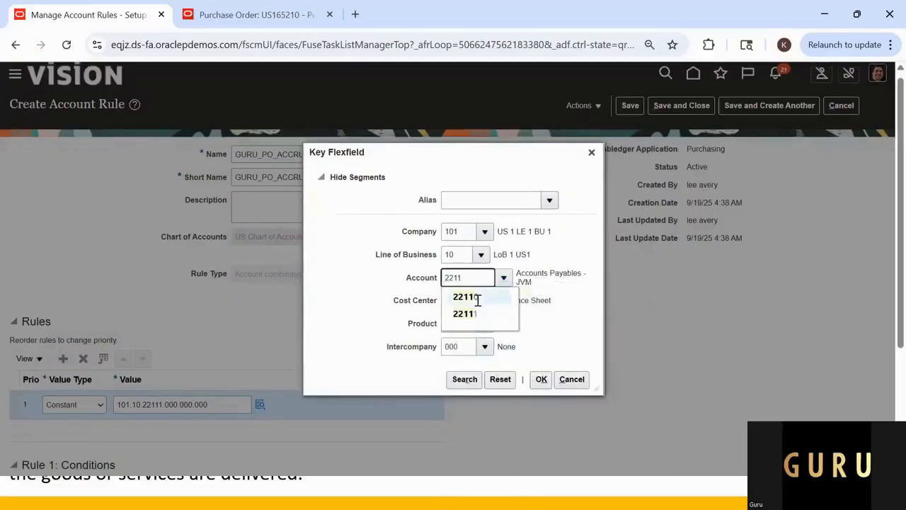
left_click(476, 297)
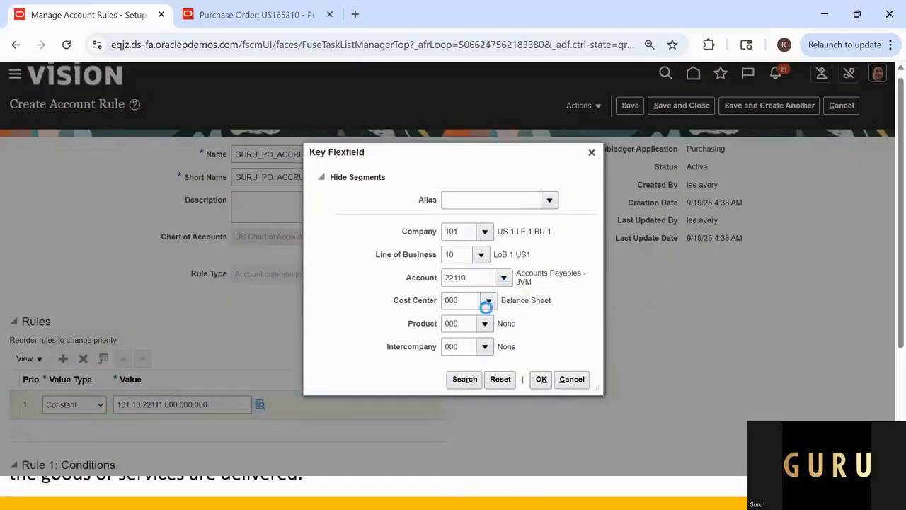
left_click(541, 380)
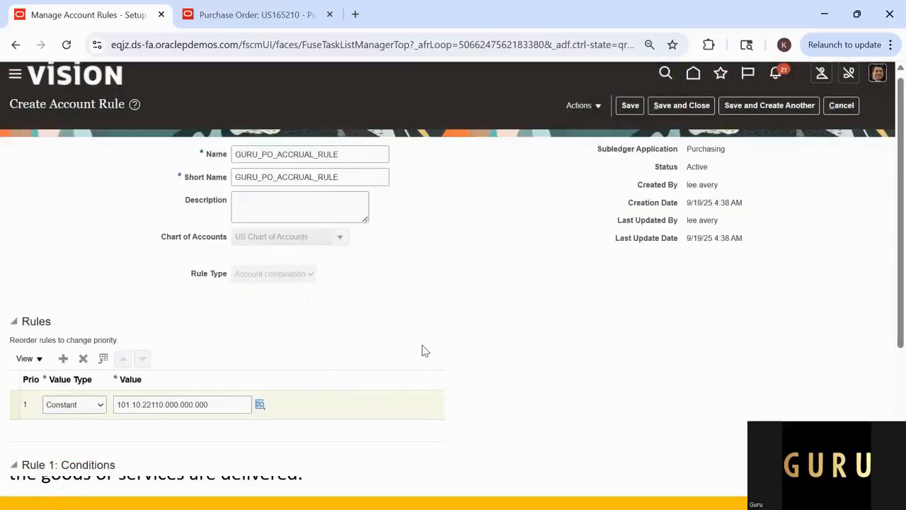
Step: Check the accrual rule's value and conditions sections, and save and close the rule
scroll(421, 364, "down", 3)
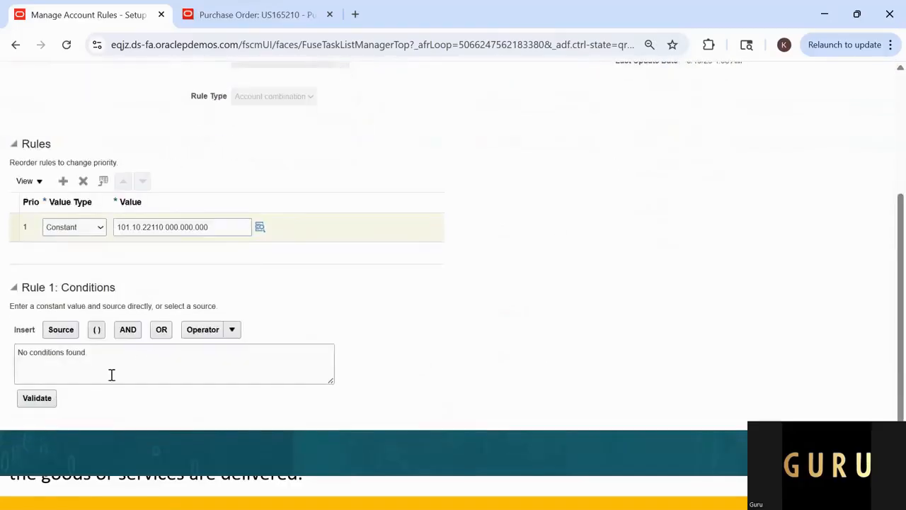
scroll(326, 333, "up", 3)
scroll(257, 366, "down", 3)
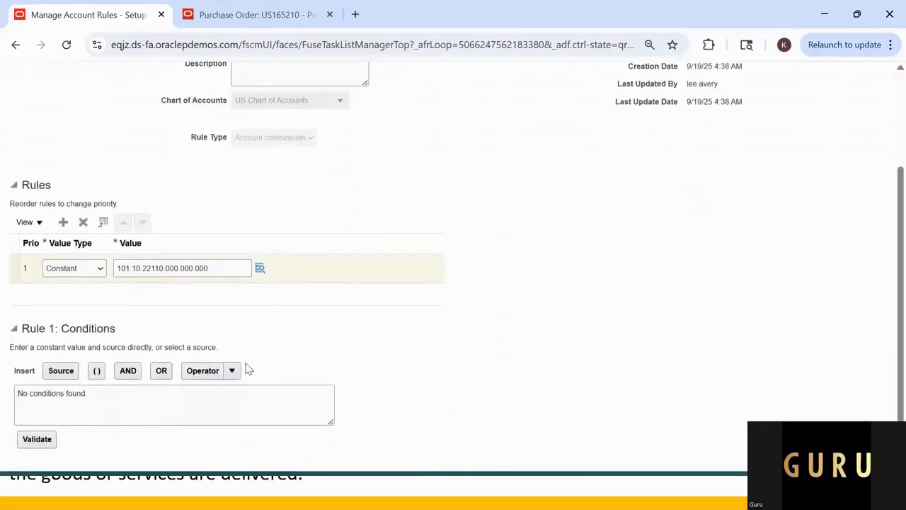
scroll(248, 369, "up", 3)
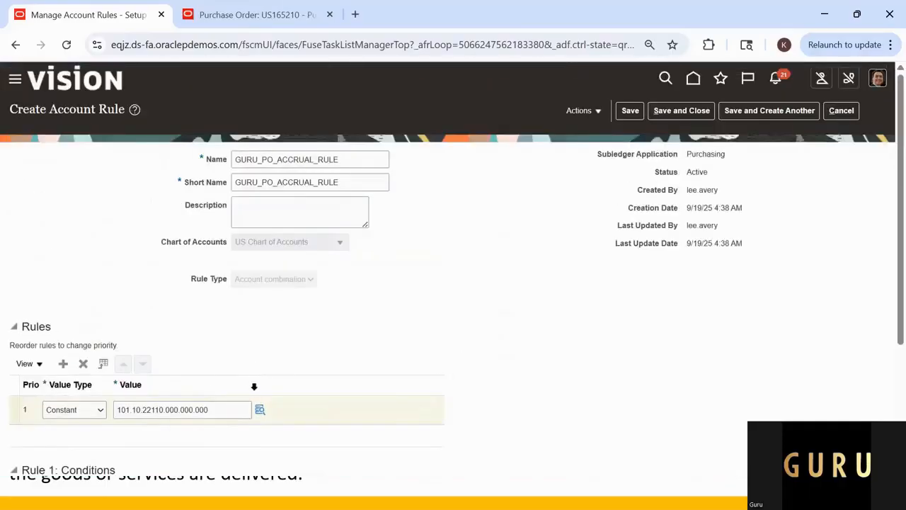
scroll(254, 386, "down", 3)
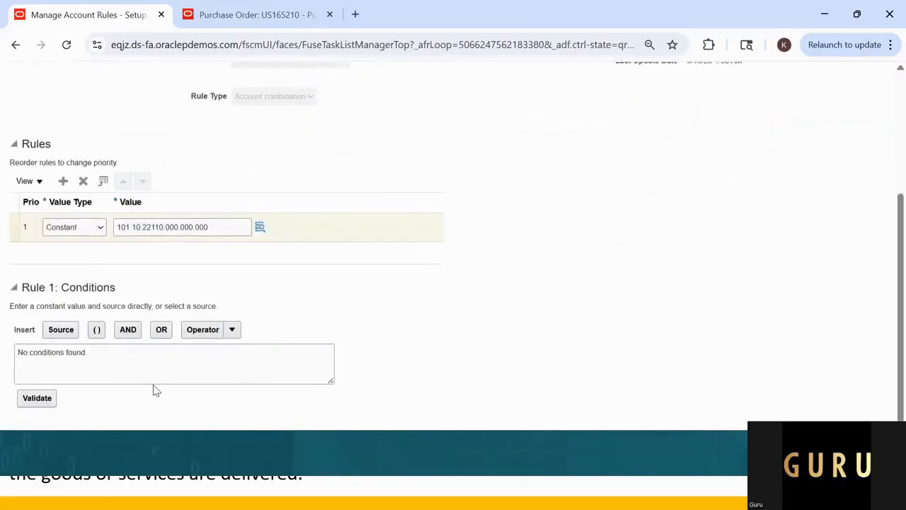
scroll(367, 335, "up", 3)
scroll(304, 380, "down", 3)
scroll(170, 360, "up", 3)
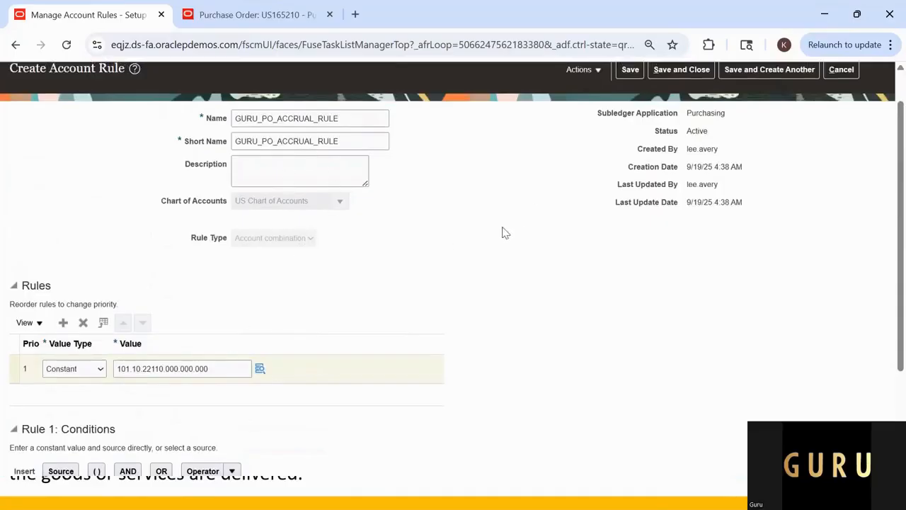
scroll(512, 247, "up", 1)
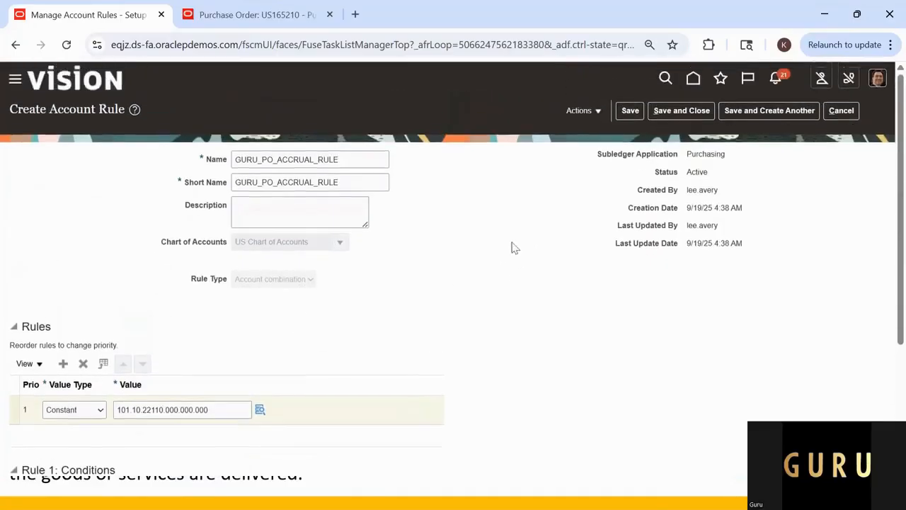
left_click(689, 112)
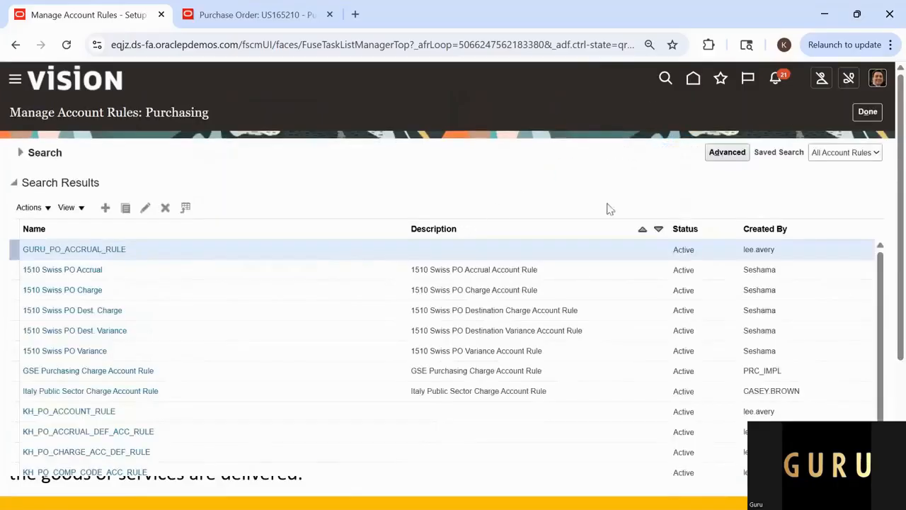
Step: Create another purchasing account rule, copying GURU_PO_CHARGE_RULE from the Excel sheet as its name and short name
left_click(105, 208)
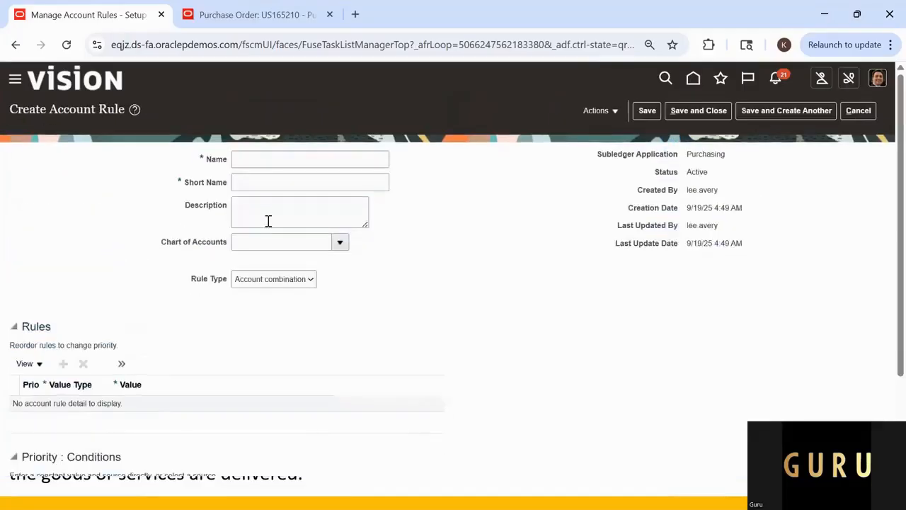
key("alt+Tab")
key("alt+Tab")
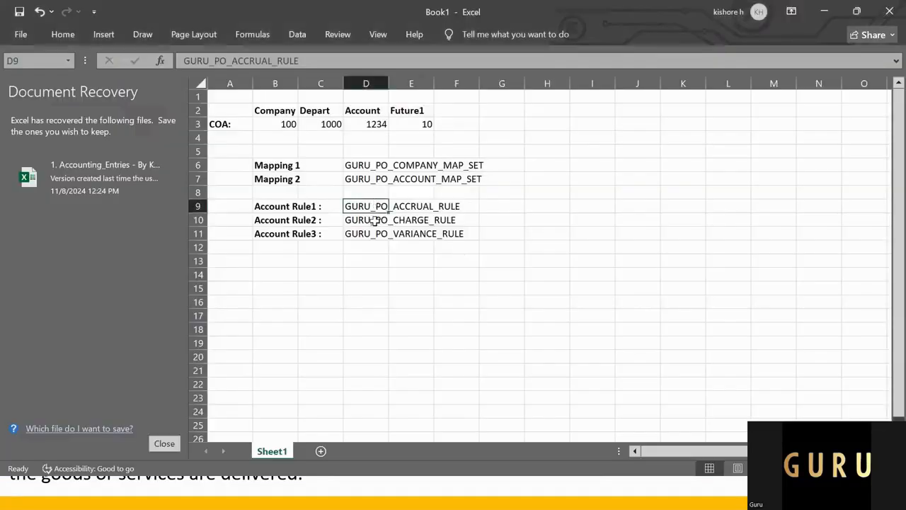
left_click(376, 220)
key("ctrl+c")
key("alt+Tab")
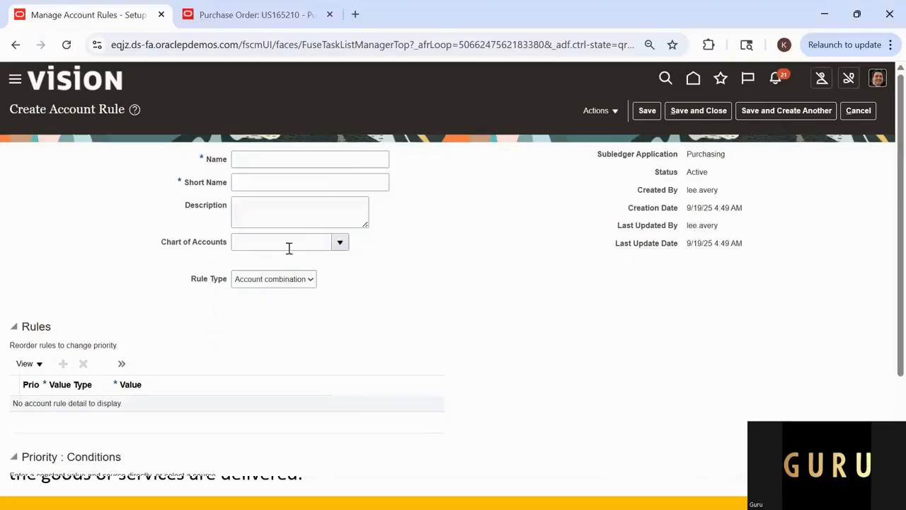
left_click(248, 165)
key("ctrl+v")
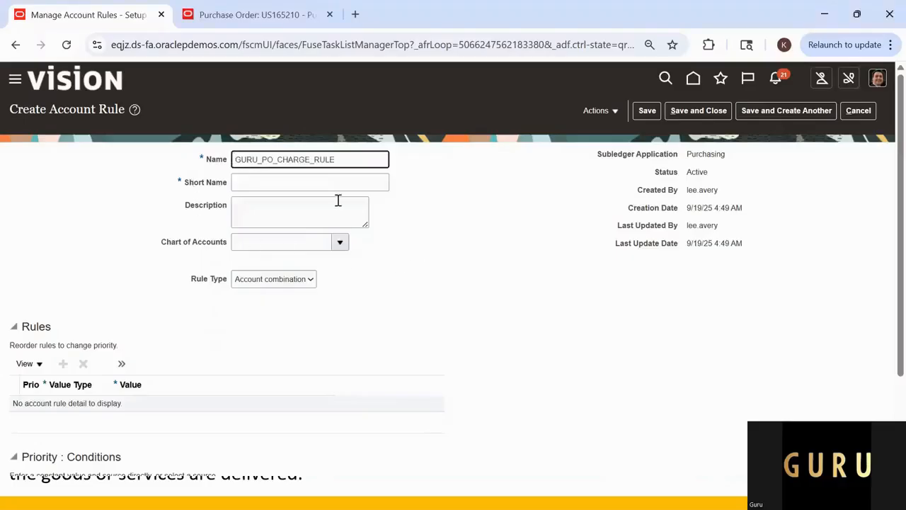
left_click(288, 182)
key("ctrl+v")
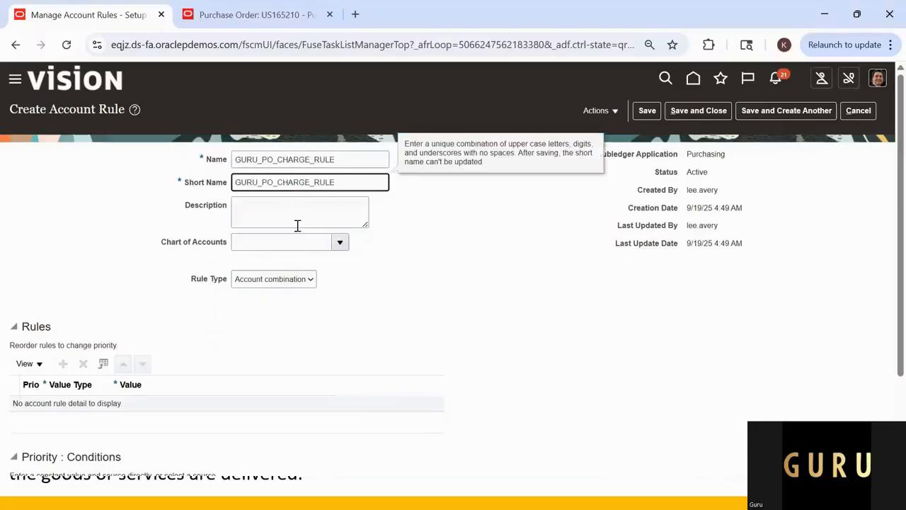
left_click(295, 215)
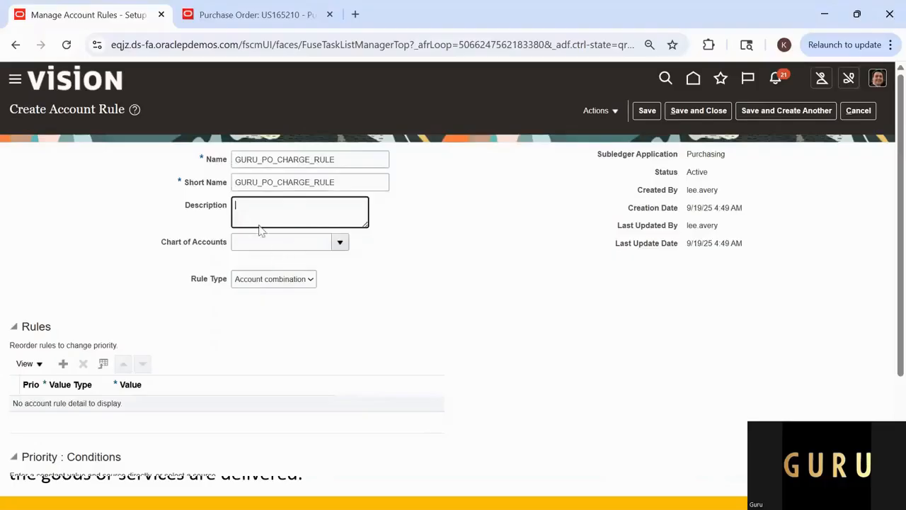
Step: Search the charts of accounts for names starting with US and assign US Chart of Accounts to the charge rule
left_click(267, 245)
left_click(339, 242)
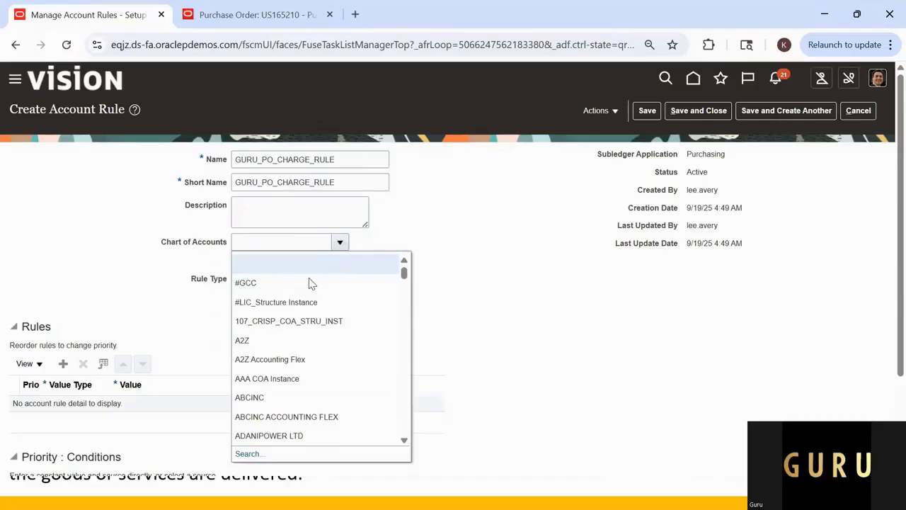
left_click(294, 241)
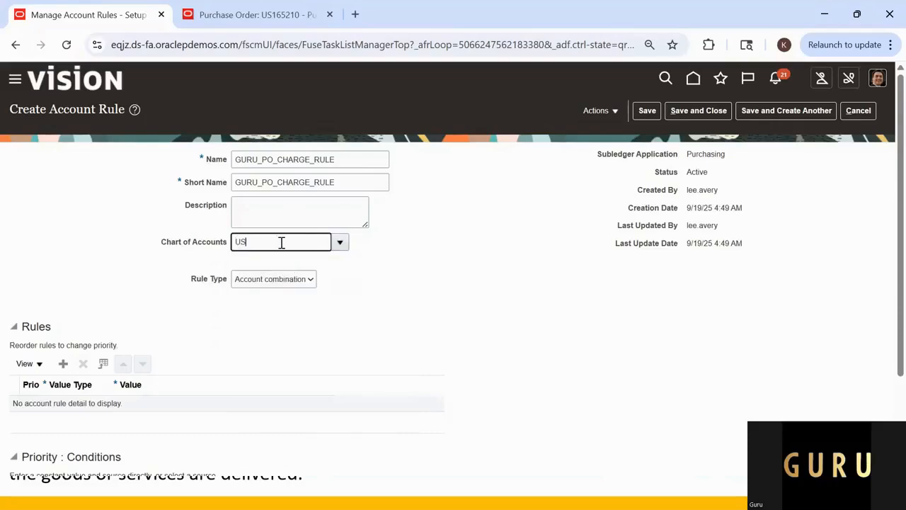
key("Tab")
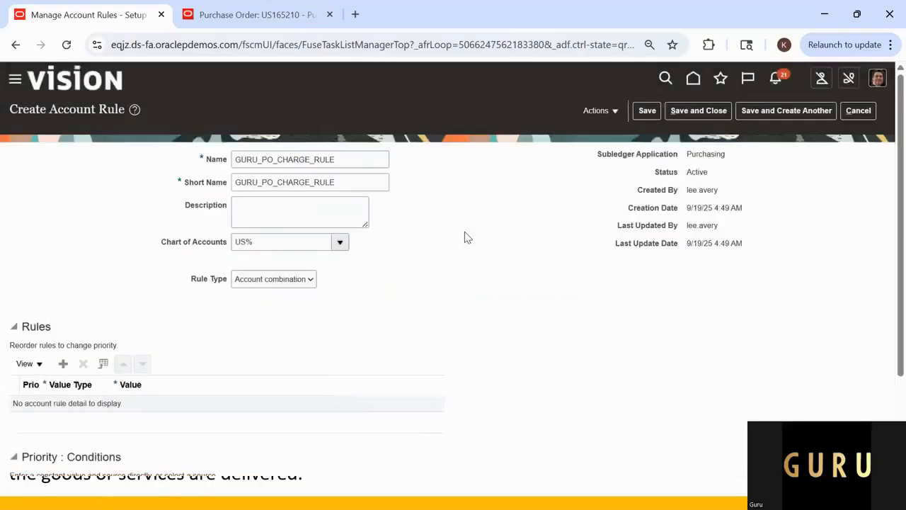
left_click(312, 238)
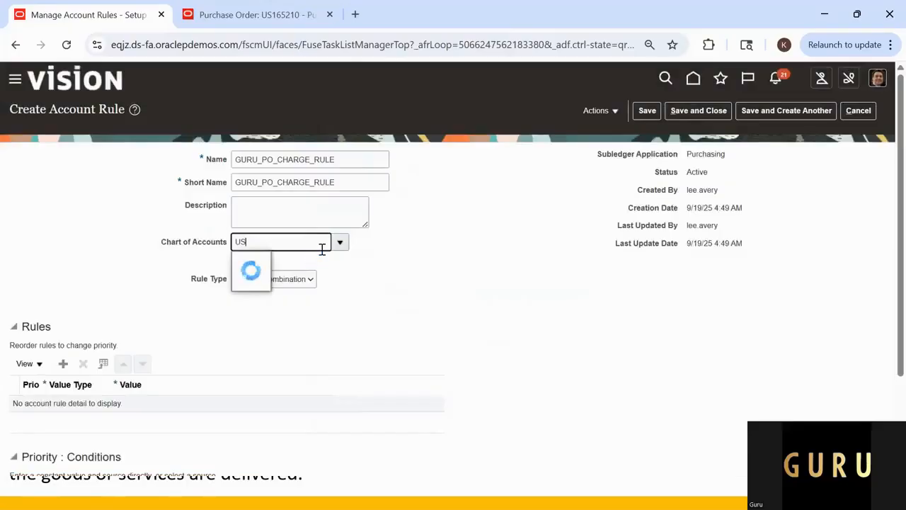
left_click(340, 242)
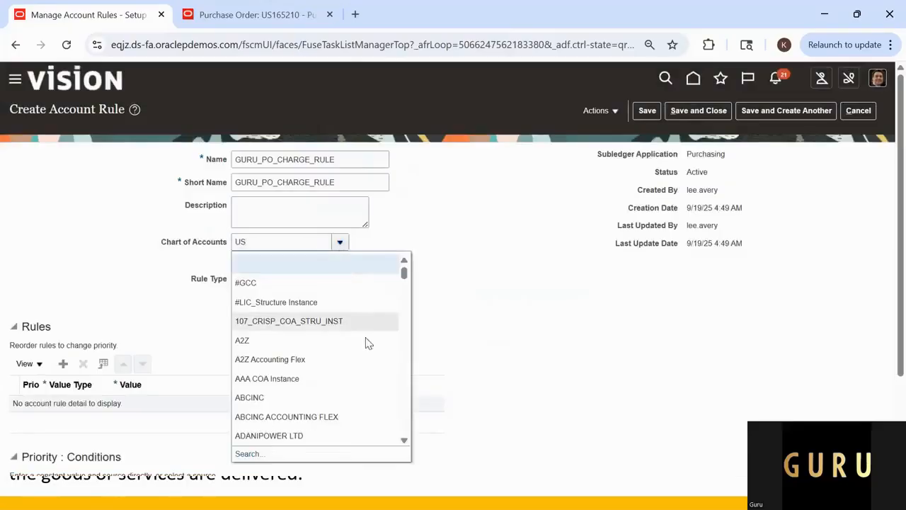
left_click(314, 454)
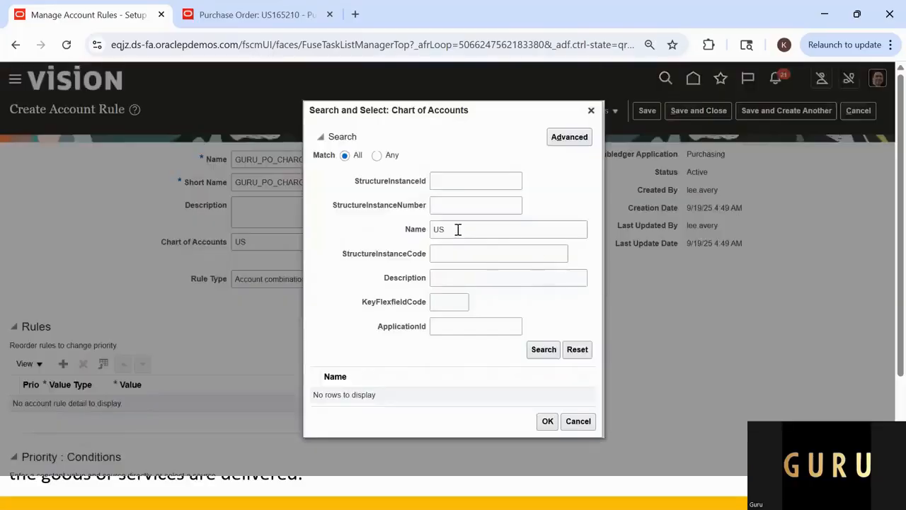
left_click(458, 229)
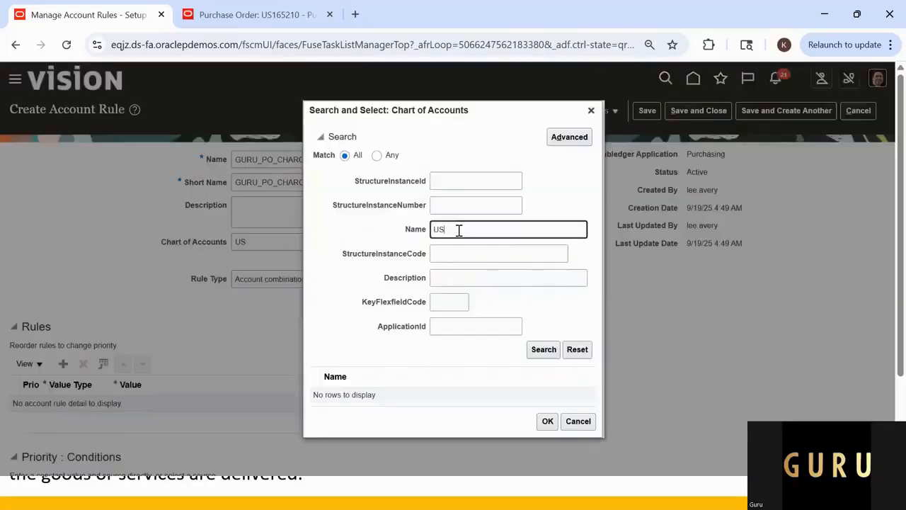
key("Return")
left_click(401, 394)
left_click(548, 423)
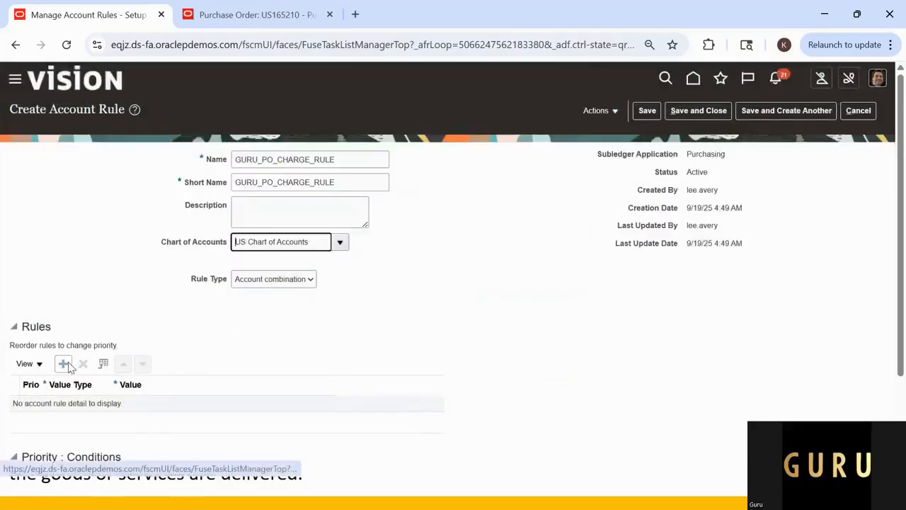
Step: Add a rule line to the charge rule and examine the PO charge account combination on the purchase order's distribution
left_click(63, 363)
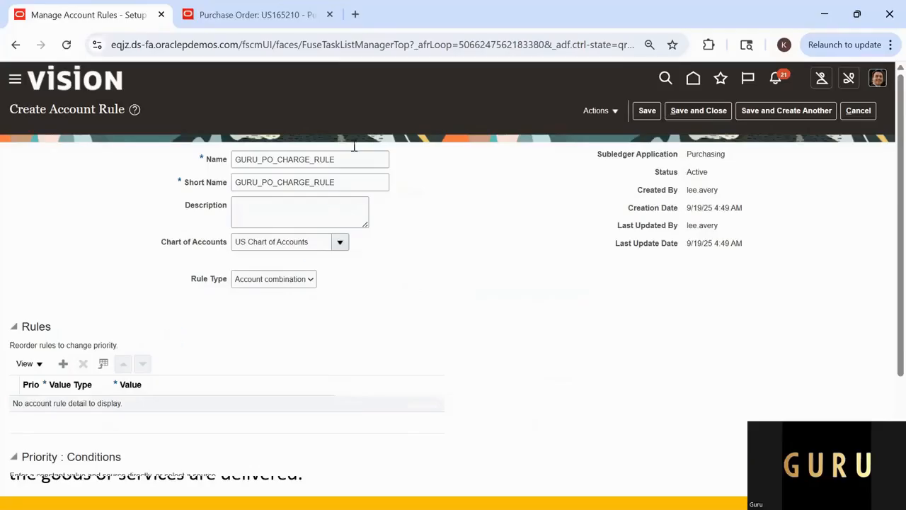
left_click(255, 14)
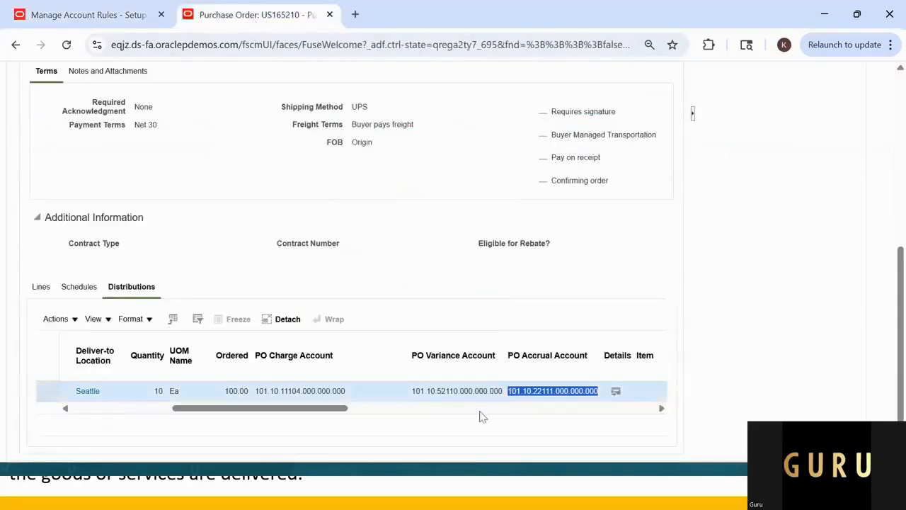
key("alt+Tab")
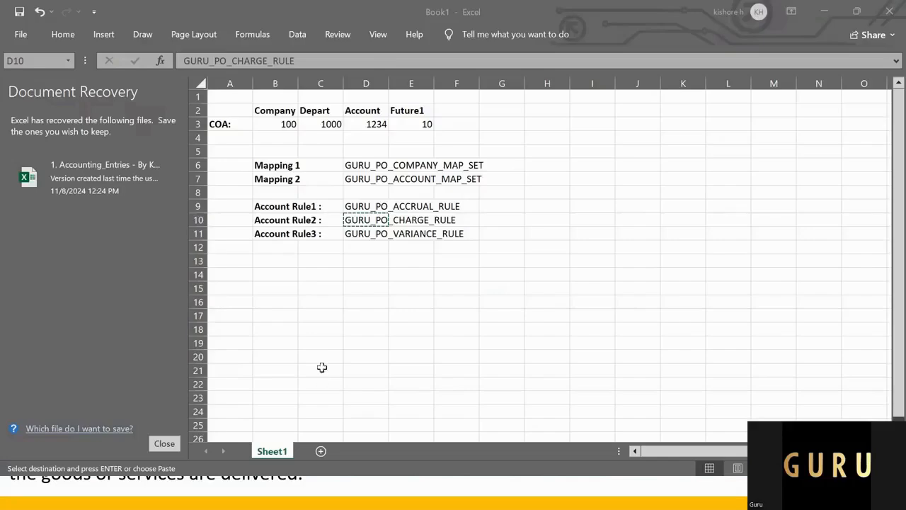
key("alt+Tab")
key("alt+Tab")
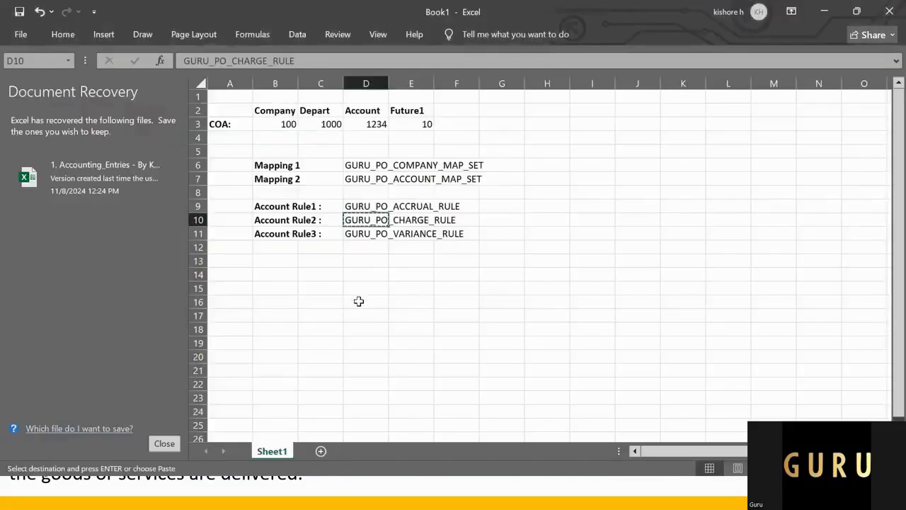
key("alt+Tab")
key("alt+Tab")
left_click(263, 391)
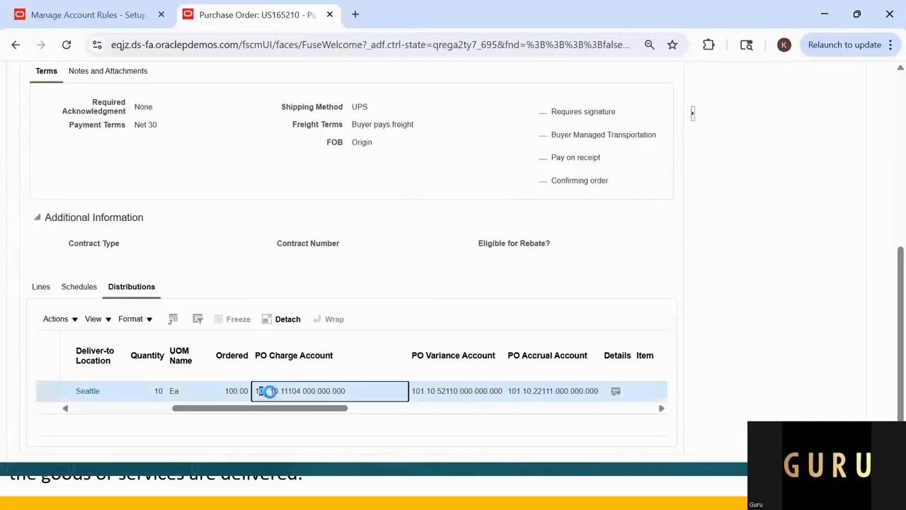
left_click_drag(260, 391, 330, 399)
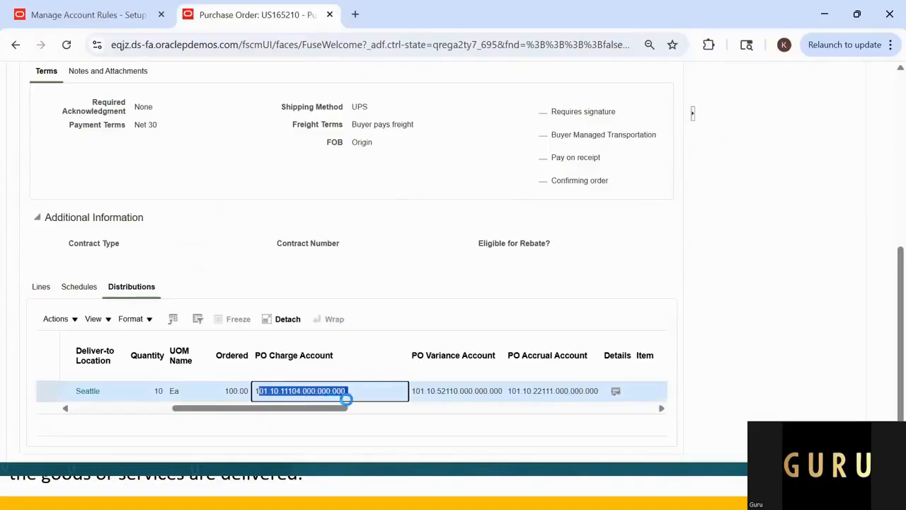
Step: Return to the charge rule being created and add another line to its rules
left_click(106, 15)
scroll(110, 277, "down", 2)
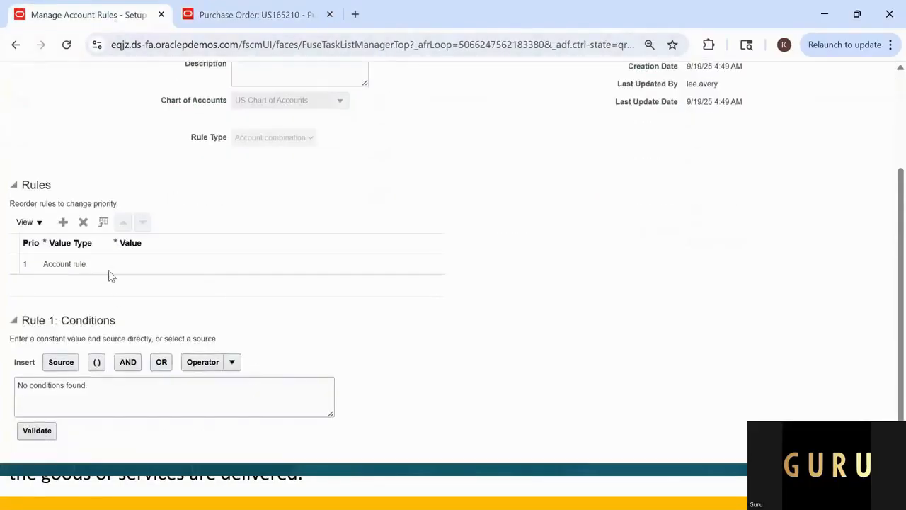
left_click(63, 222)
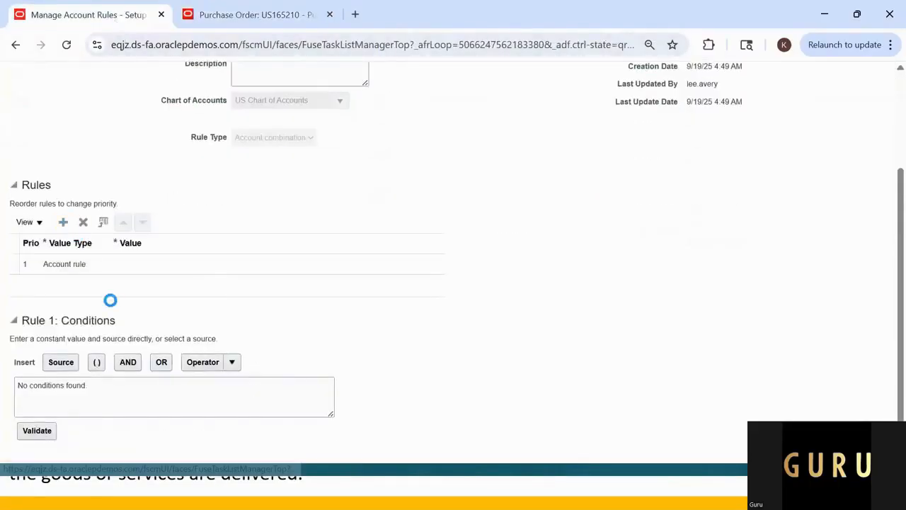
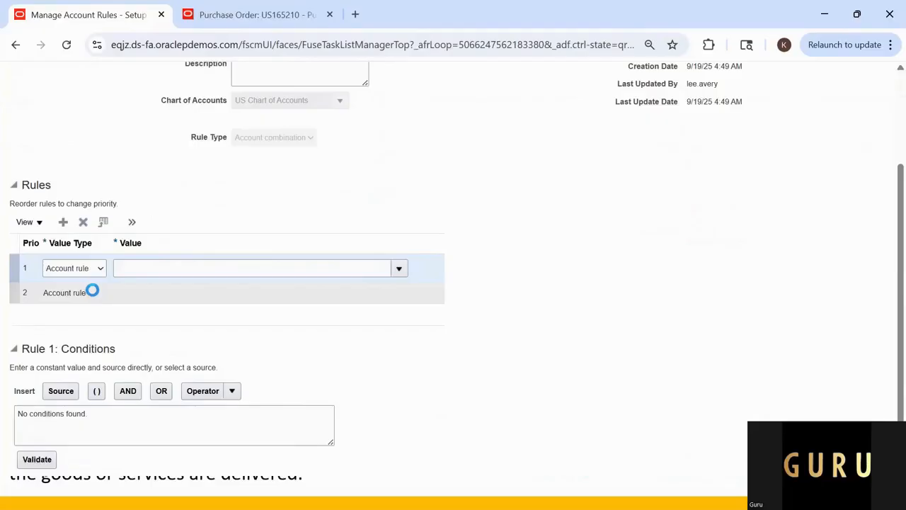
Step: Delete the surplus rule line and set the remaining line to a Constant with value 101.10.11104.000.000.000
left_click(83, 222)
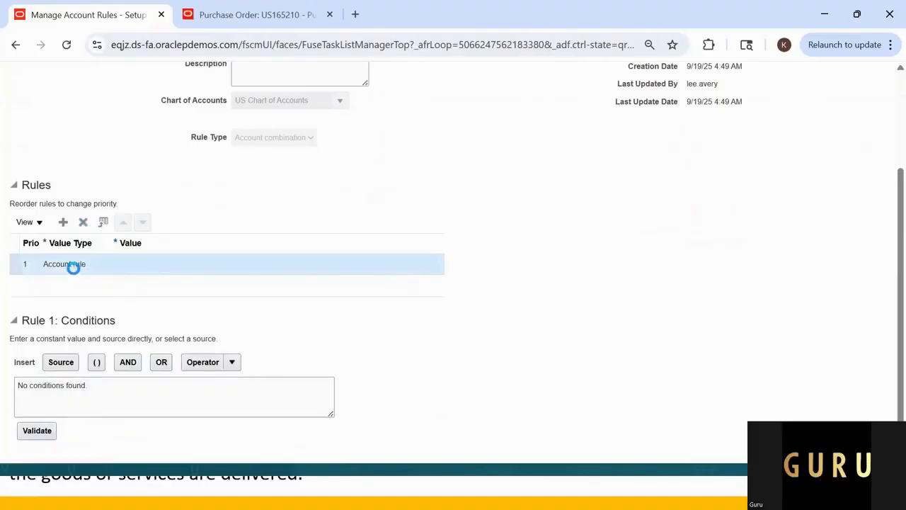
left_click(97, 269)
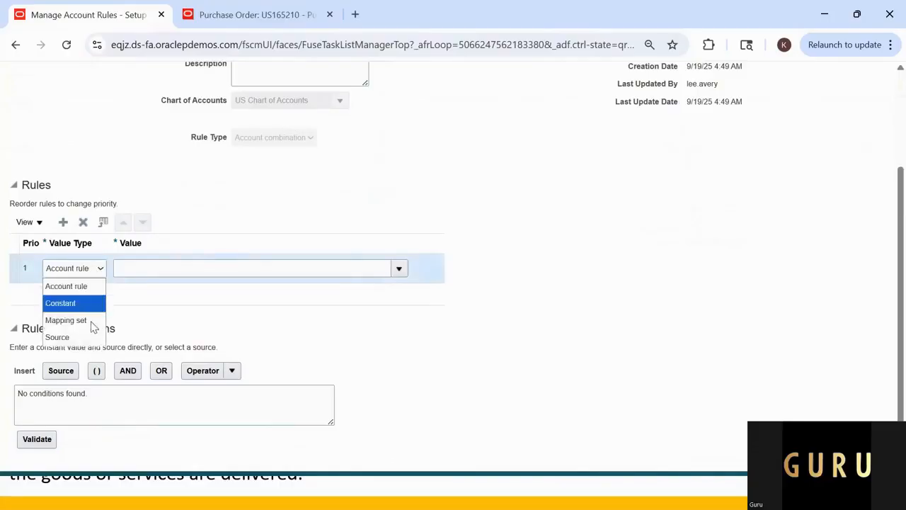
left_click(92, 302)
left_click(148, 261)
key("ctrl+v")
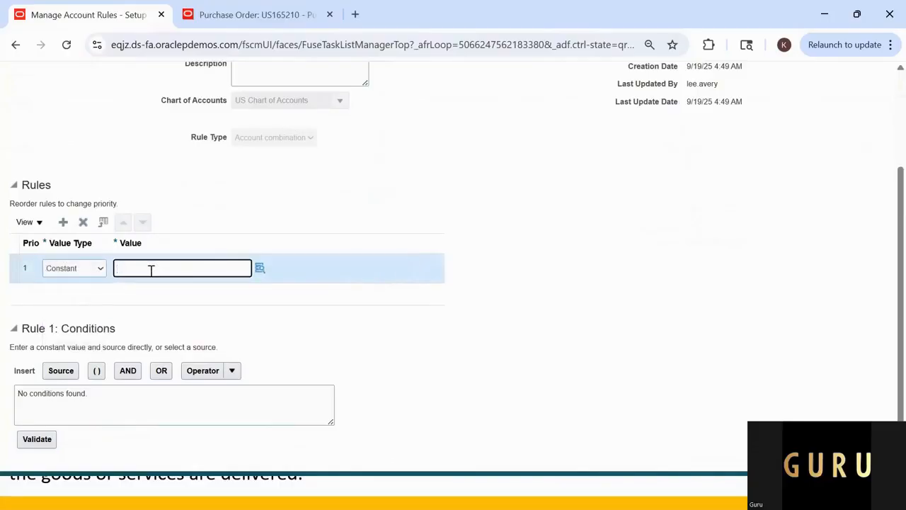
type("101.10.11101.000.000.000")
key("BackSpace")
key("BackSpace")
key("BackSpace")
key("BackSpace")
Step: Edit the constant's segments in the key flexfield, setting Account to 11105 and Intercompany to 000
left_click(260, 270)
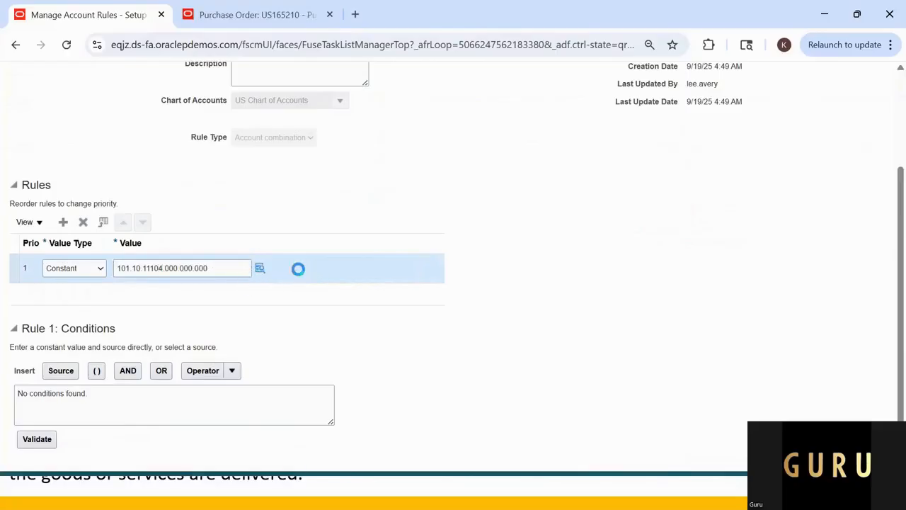
left_click(258, 267)
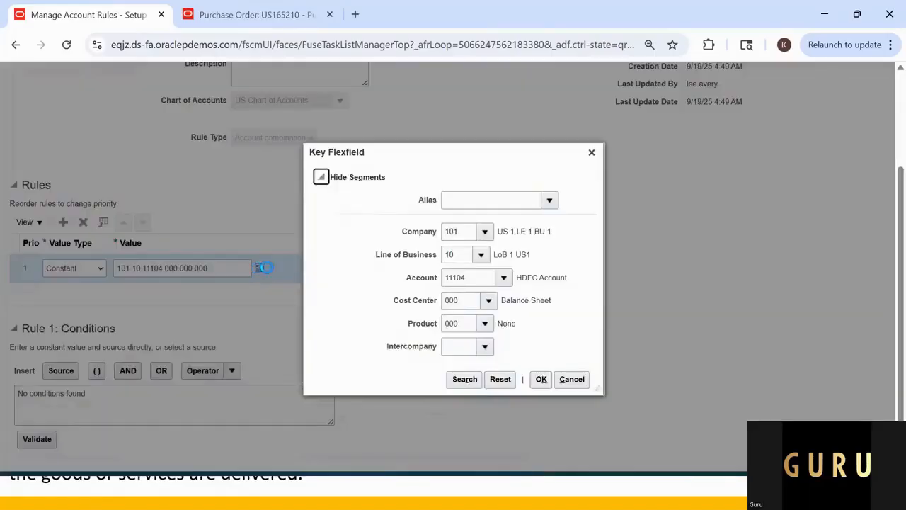
left_click(476, 271)
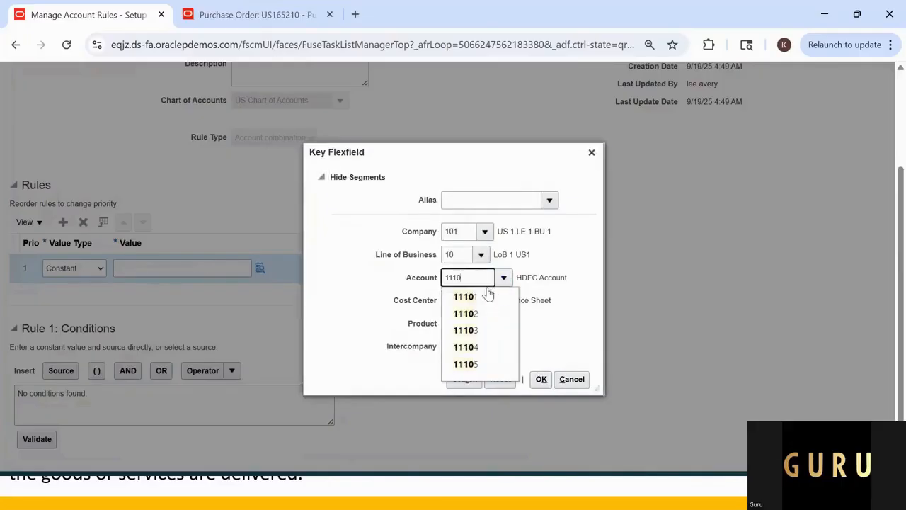
left_click(487, 363)
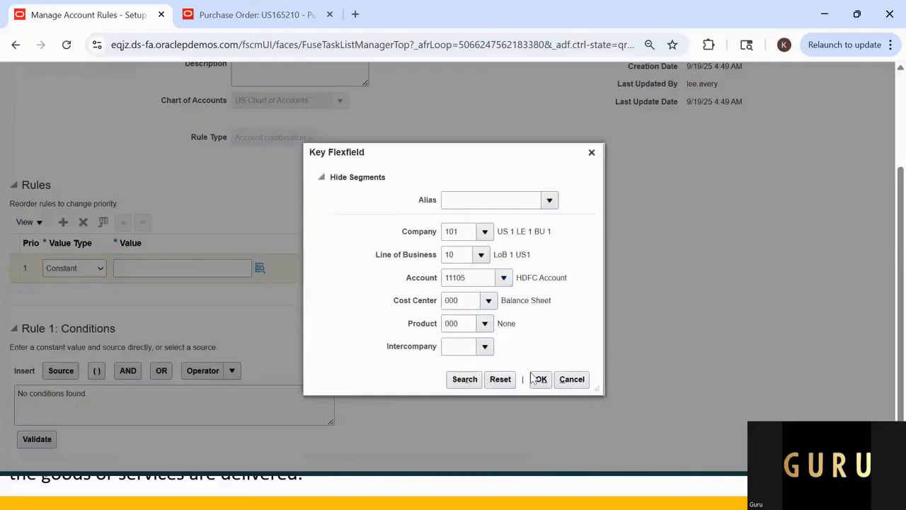
left_click(464, 349)
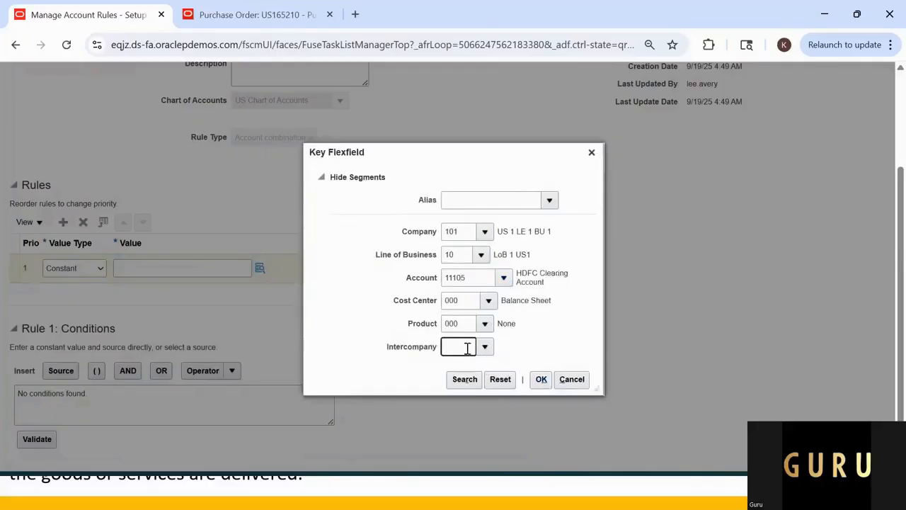
type("000")
key("Tab")
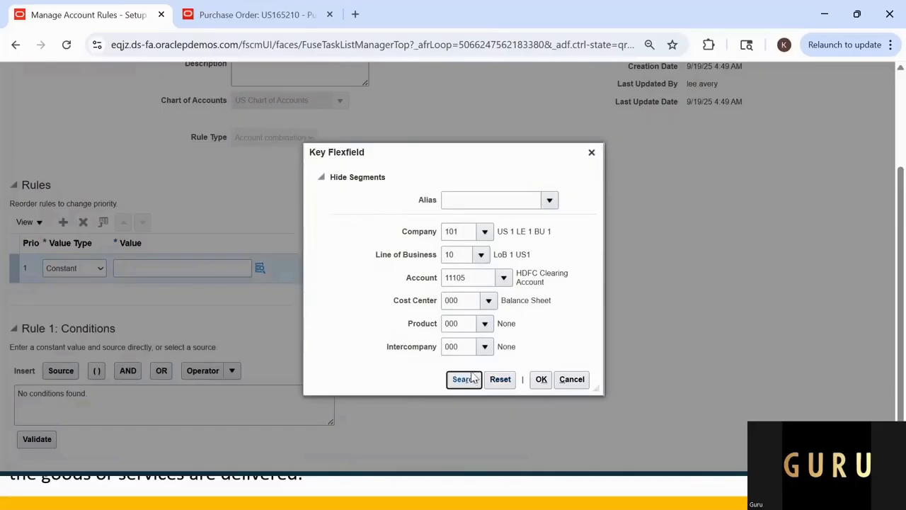
left_click(546, 384)
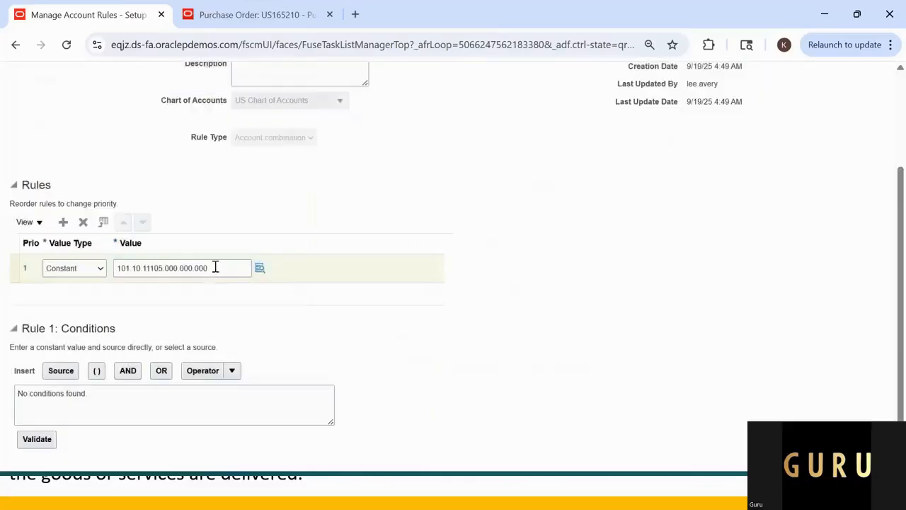
Step: Copy the charge rule's constant value into cell H10 of the Excel sheet, beside GURU_PO_CHARGE_RULE
triple_click(215, 267)
key("ctrl+c")
key("alt+Tab")
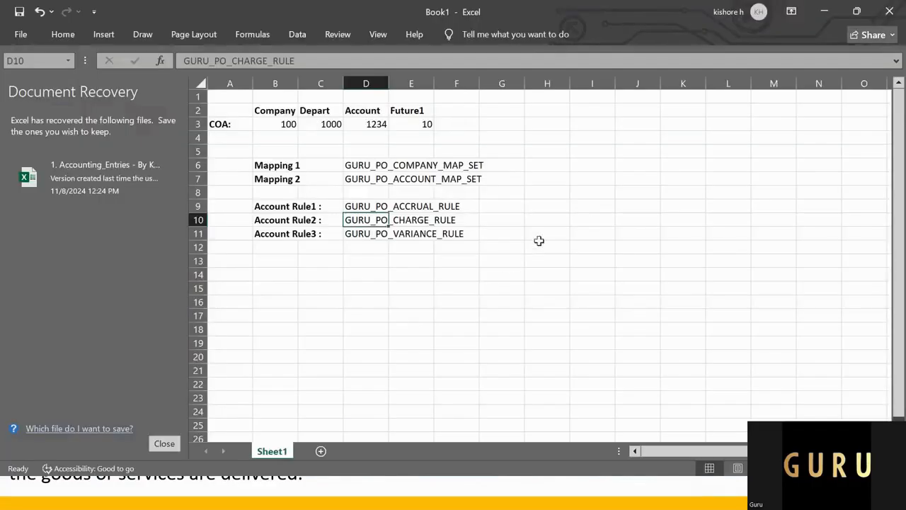
left_click(558, 221)
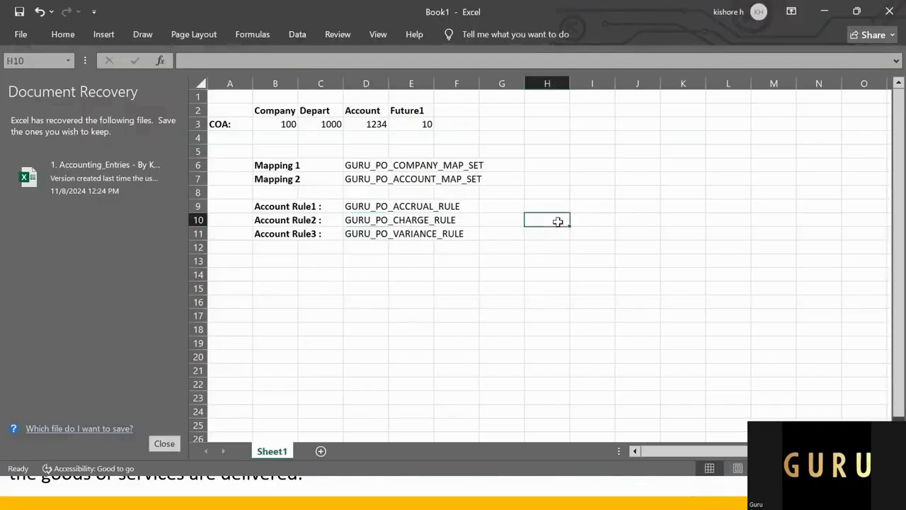
key("ctrl+v")
Step: Copy the purchase order's PO Accrual Account into Excel cell H9 and edit it to 101.10.22110.000.000.000
key("alt+Tab")
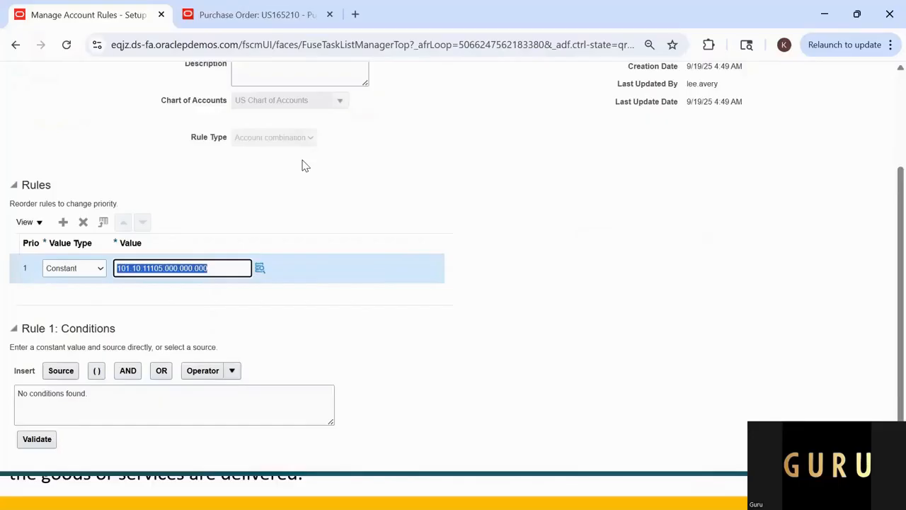
left_click(259, 21)
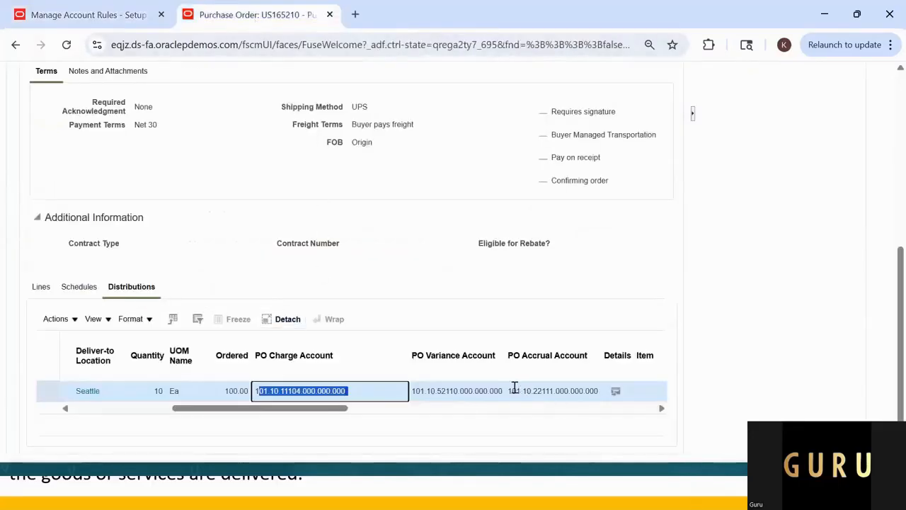
left_click_drag(515, 388, 593, 396)
key("ctrl+c")
key("alt+Tab")
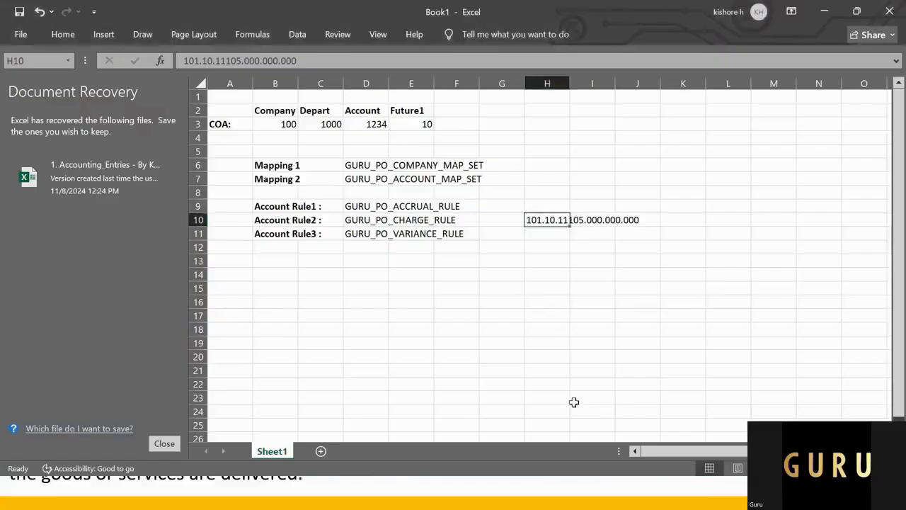
left_click(542, 206)
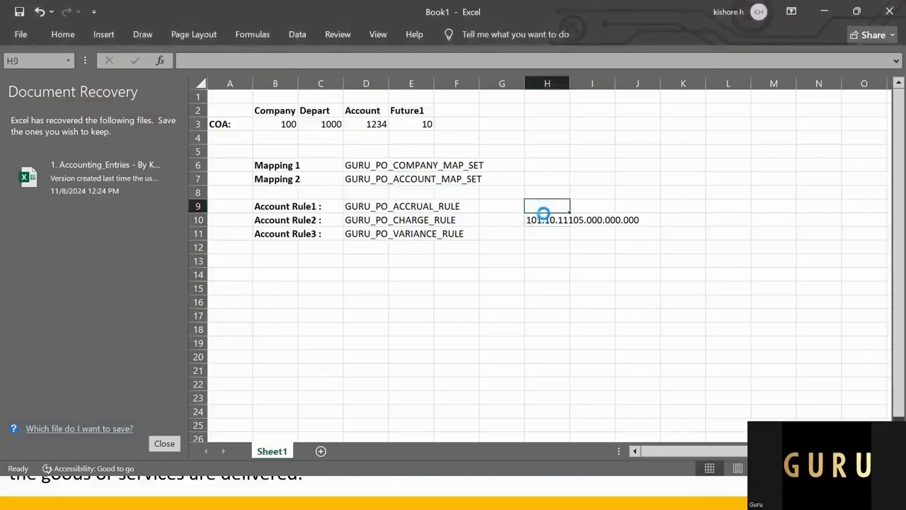
key("ctrl+v")
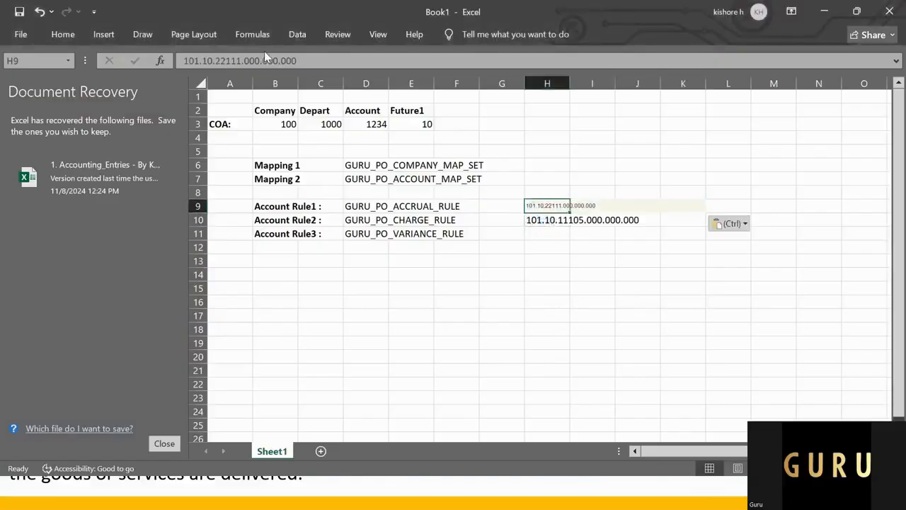
left_click(241, 61)
key("BackSpace")
type("0")
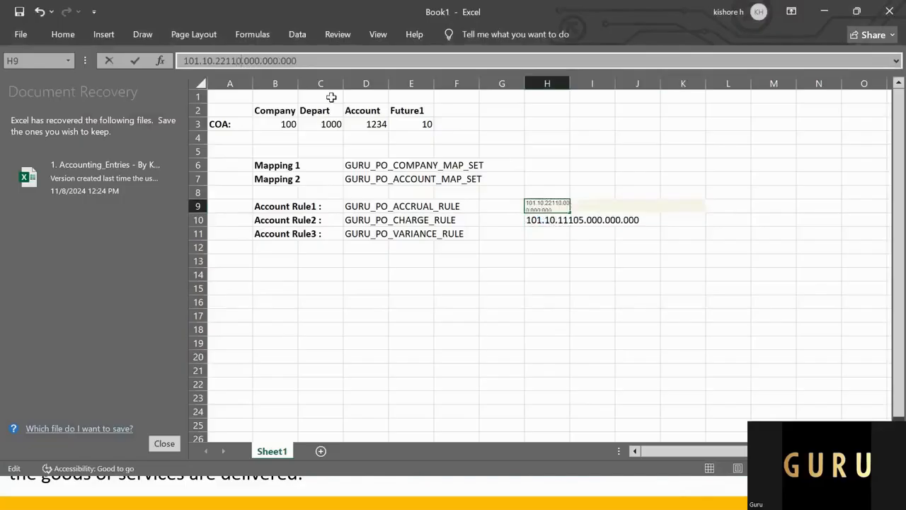
key("Return")
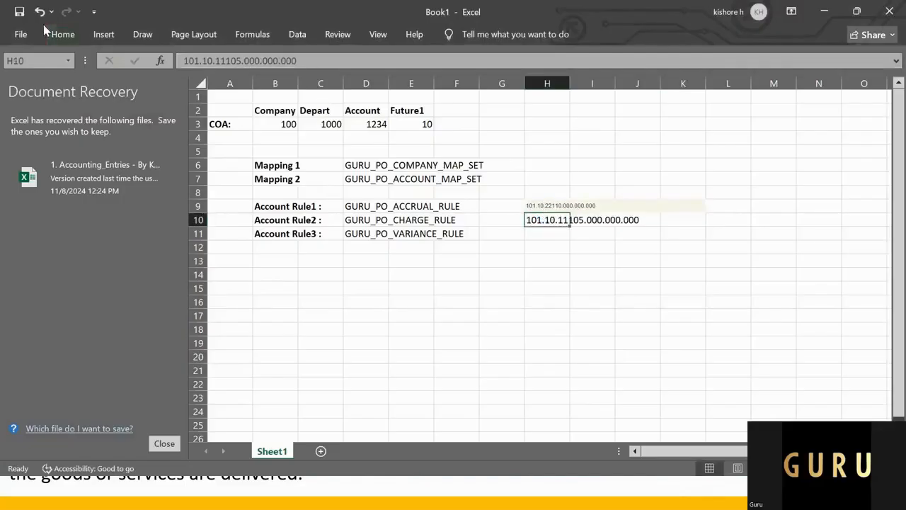
Step: Apply the formatting of cell H10 to the accrual account combination in H9
left_click(63, 34)
left_click(57, 82)
left_click(552, 206)
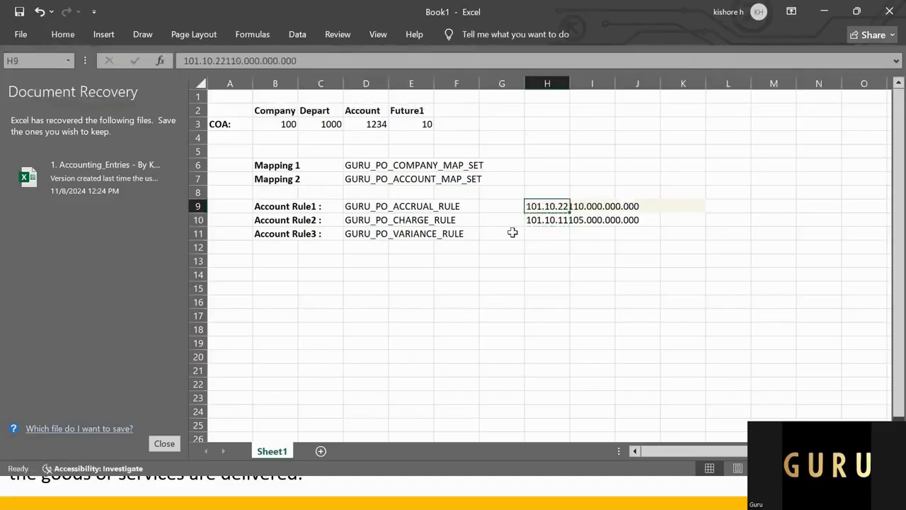
Step: Copy the PO Variance Account from the purchase order's distribution into Excel cell H11, beside GURU_PO_VARIANCE_RULE
left_click(388, 235)
key("alt+Tab")
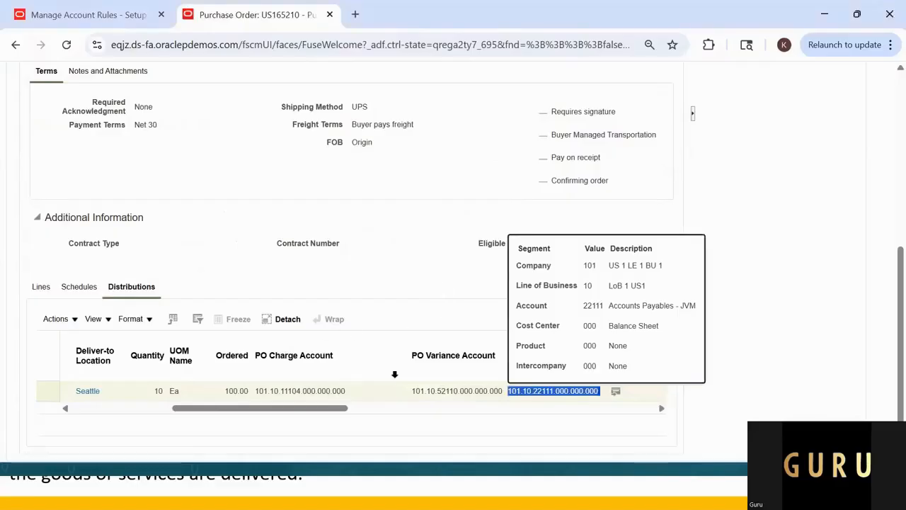
left_click_drag(416, 395, 505, 390)
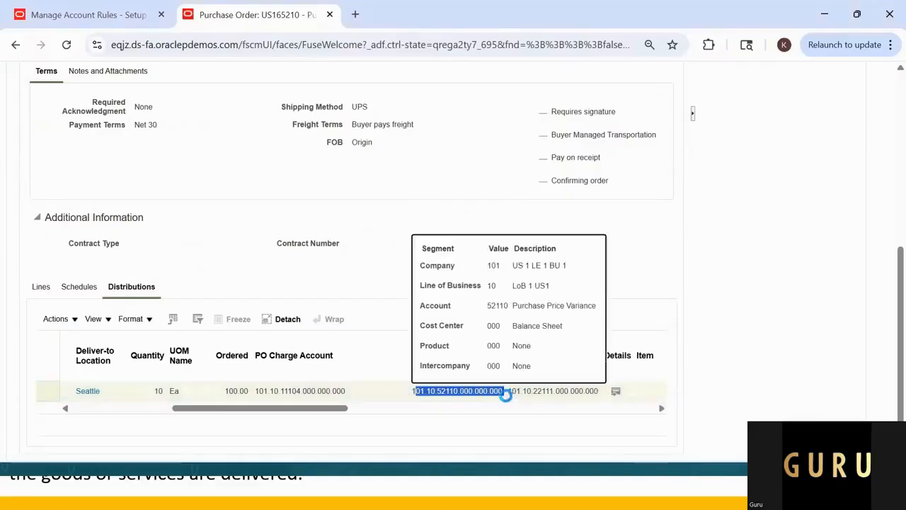
key("ctrl+c")
key("alt+Tab")
left_click(548, 234)
key("ctrl+v")
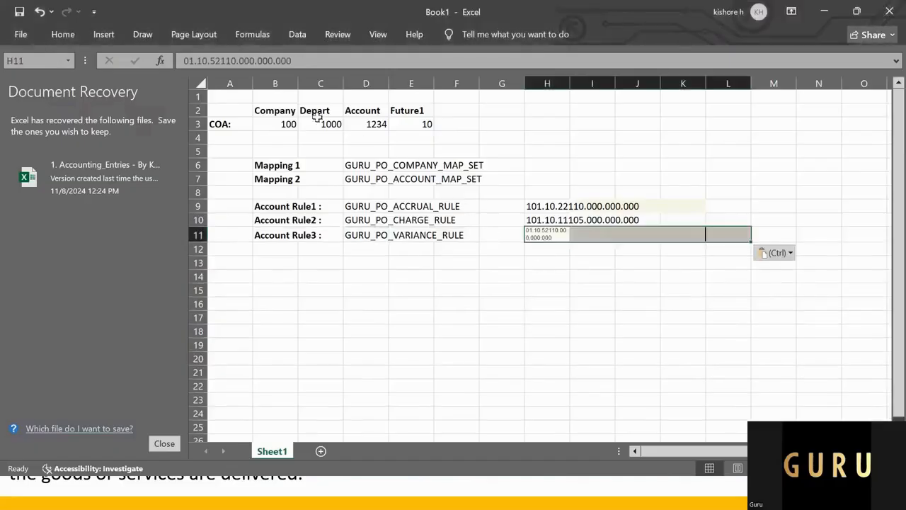
Step: Apply the formatting of cell H10 to the variance account combination in H11
left_click(540, 220)
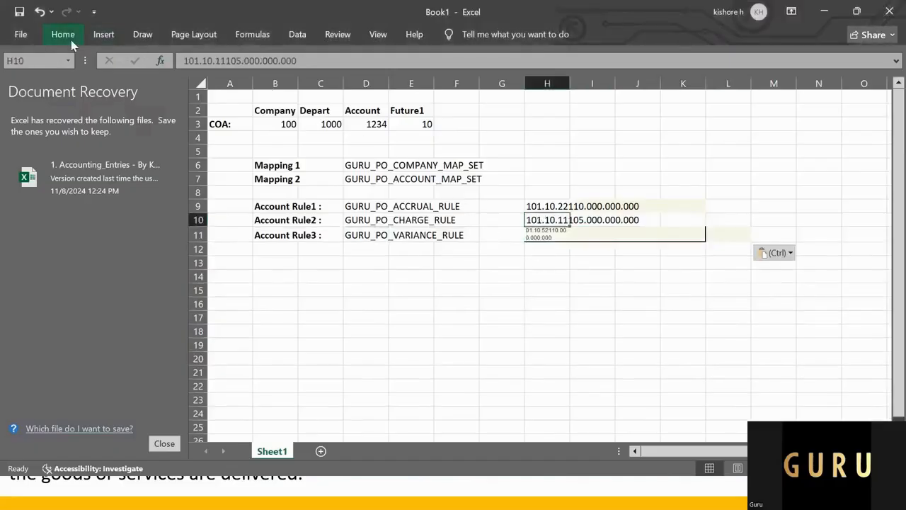
left_click(71, 40)
double_click(43, 87)
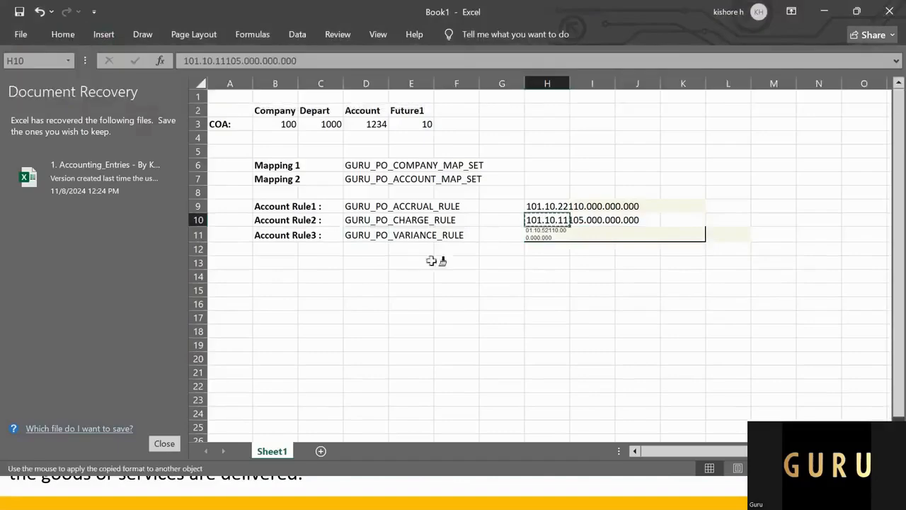
left_click(541, 238)
key("Escape")
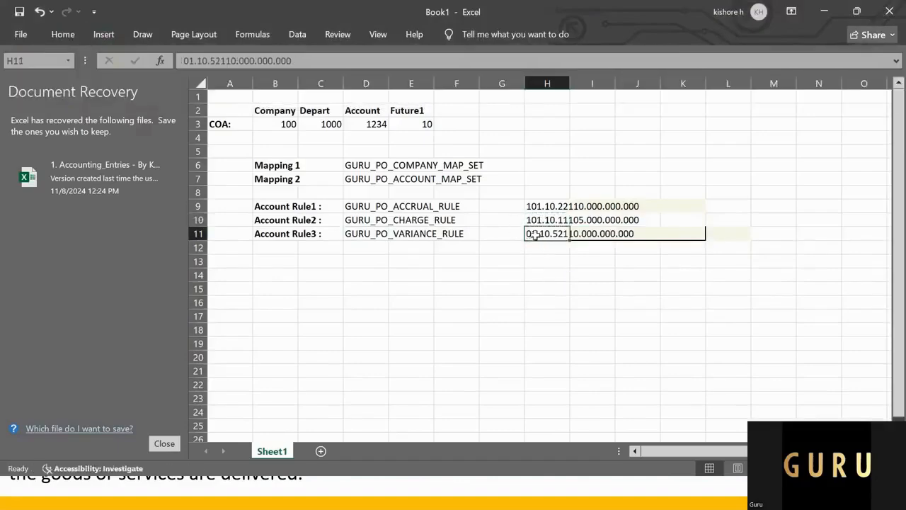
Step: Correct the combination in cell H11 to 101.10.52110.000.000.000 and copy it
left_click(186, 62)
type("1")
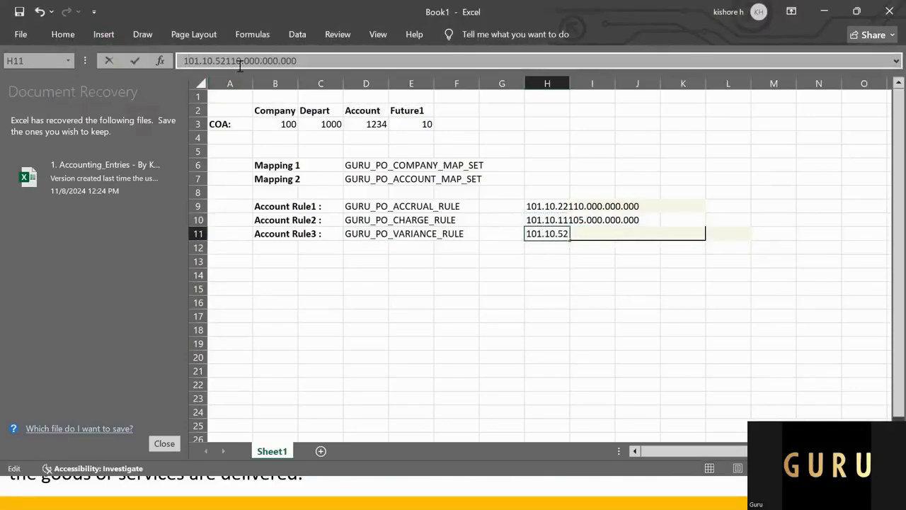
left_click_drag(328, 67, 103, 49)
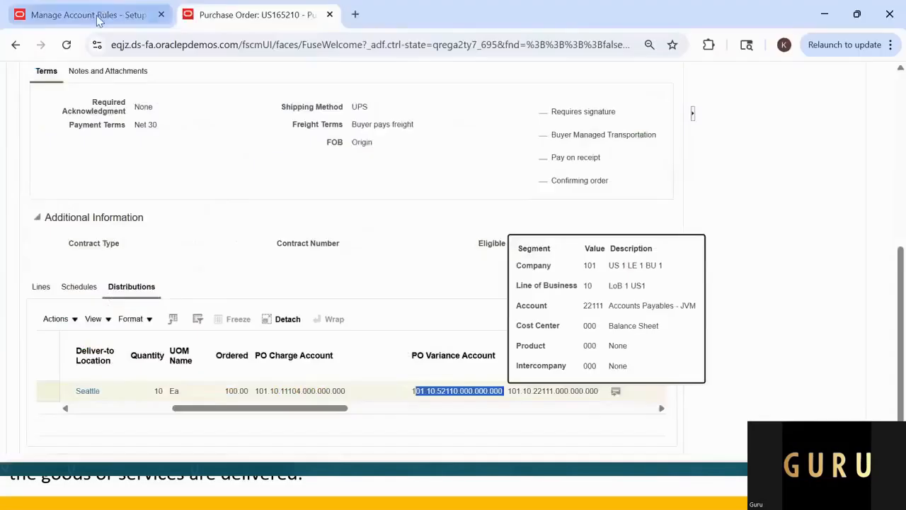
Step: Return to the charge rule in Oracle Fusion, save it and start creating another account rule
left_click(88, 14)
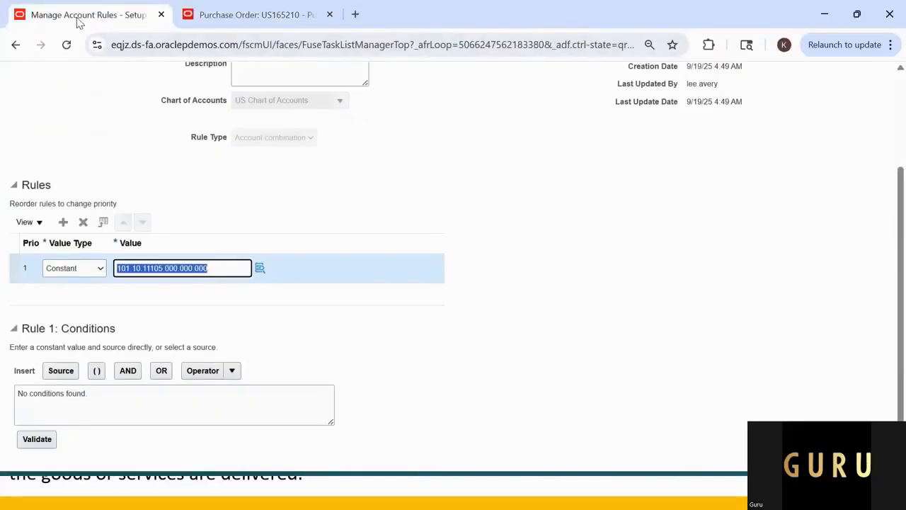
left_click(304, 333)
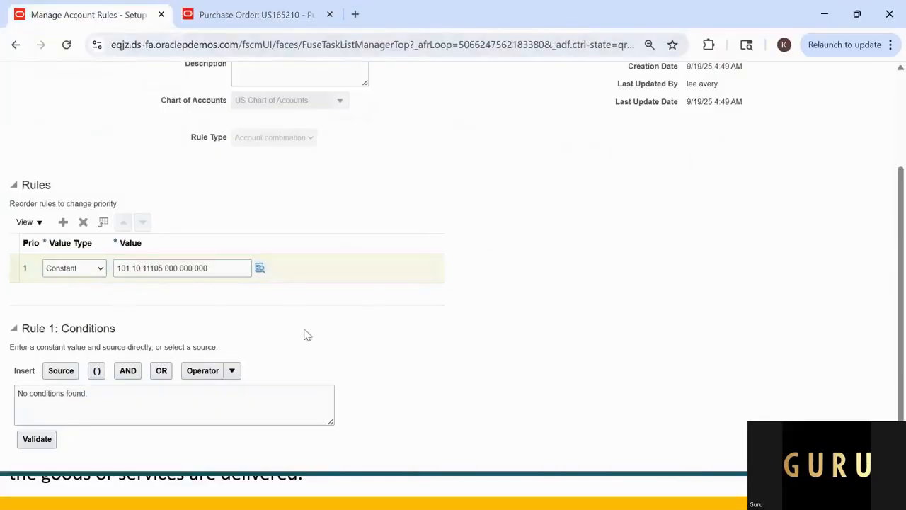
scroll(758, 217, "up", 3)
left_click(798, 113)
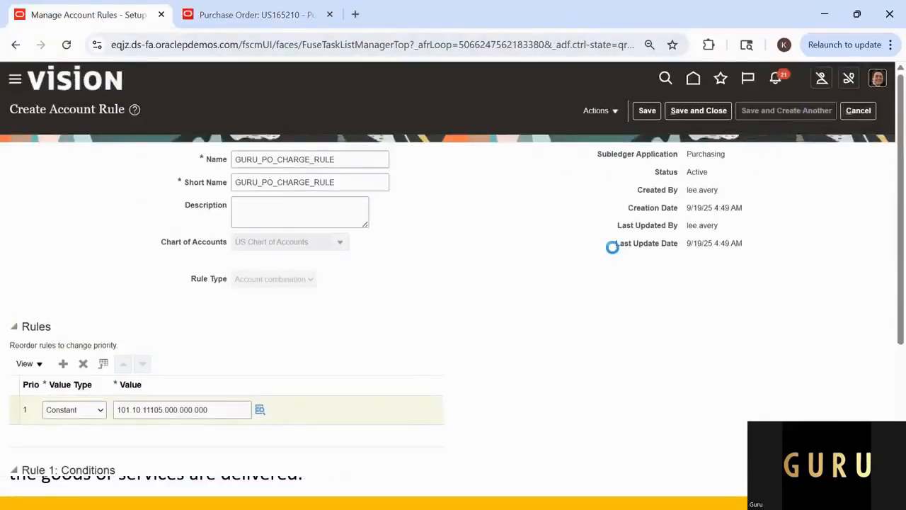
Step: Get ready to fill in the new rule's name and select the GURU_PO_VARIANCE_RULE cell in Excel
left_click(261, 158)
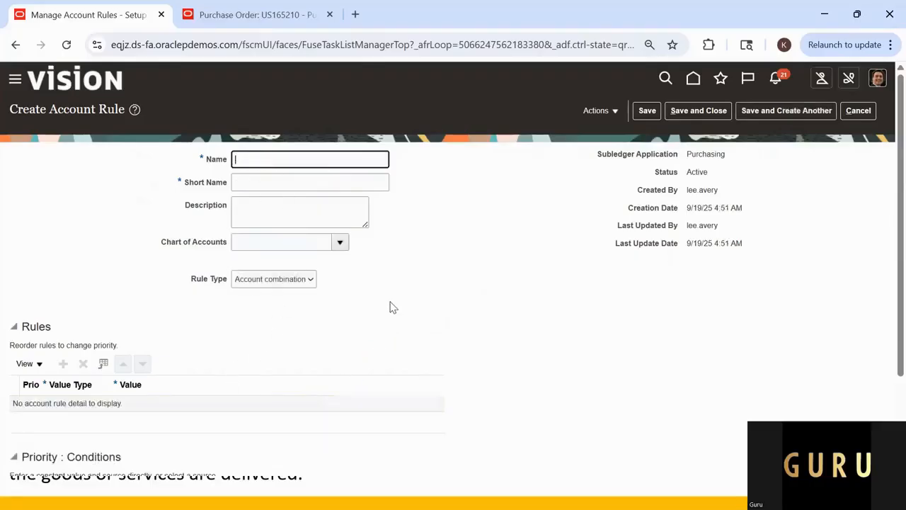
key("alt+Tab")
left_click(366, 233)
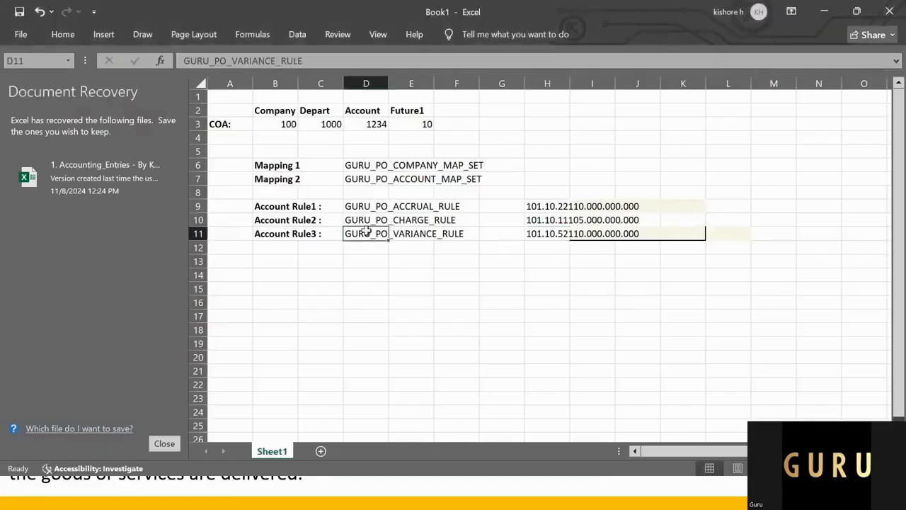
key("ctrl+v")
key("alt+Tab")
Step: Copy GURU_PO_VARIANCE_RULE from the Excel sheet into the new account rule as its name and short name
key("alt+Tab")
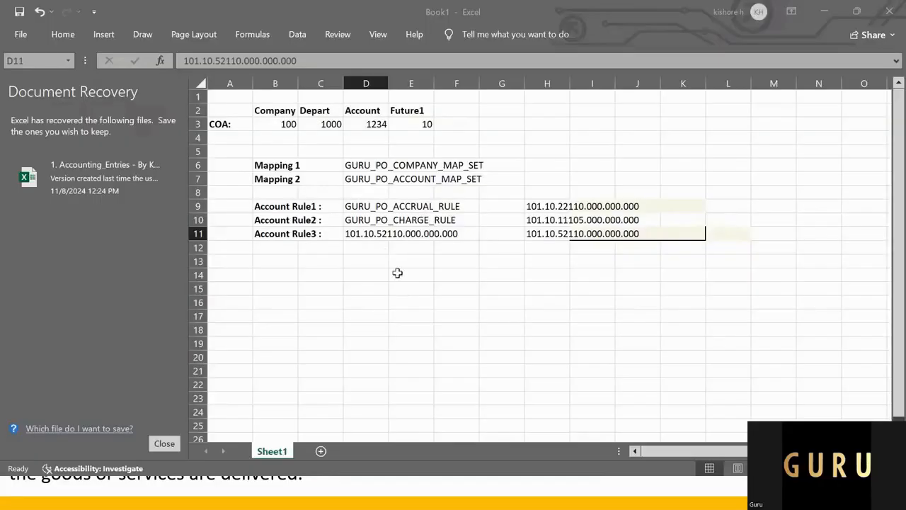
key("ctrl+z")
key("ctrl+c")
key("alt+Tab")
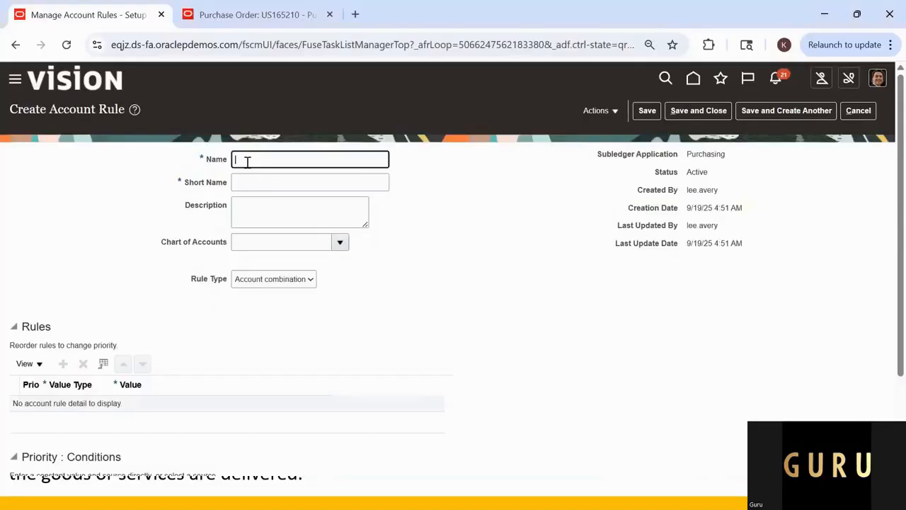
key("ctrl+v")
left_click(259, 182)
key("ctrl+v")
left_click(264, 221)
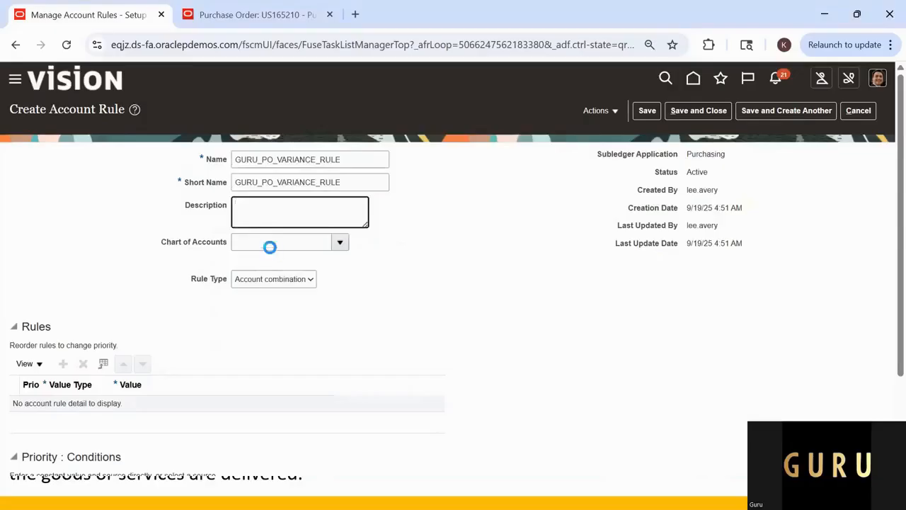
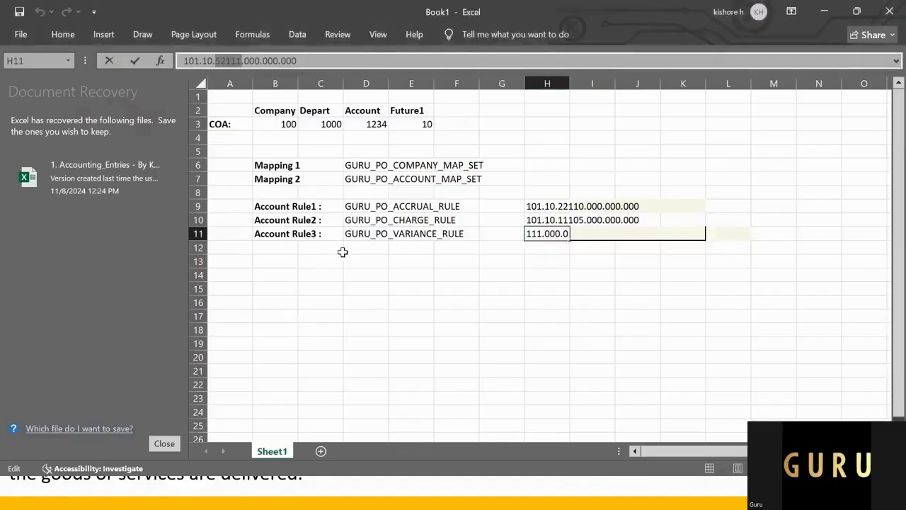
Step: Leave the edit of cell H11 and review the three account rule names and the two mapping labels
left_click(345, 249)
left_click_drag(350, 206, 381, 228)
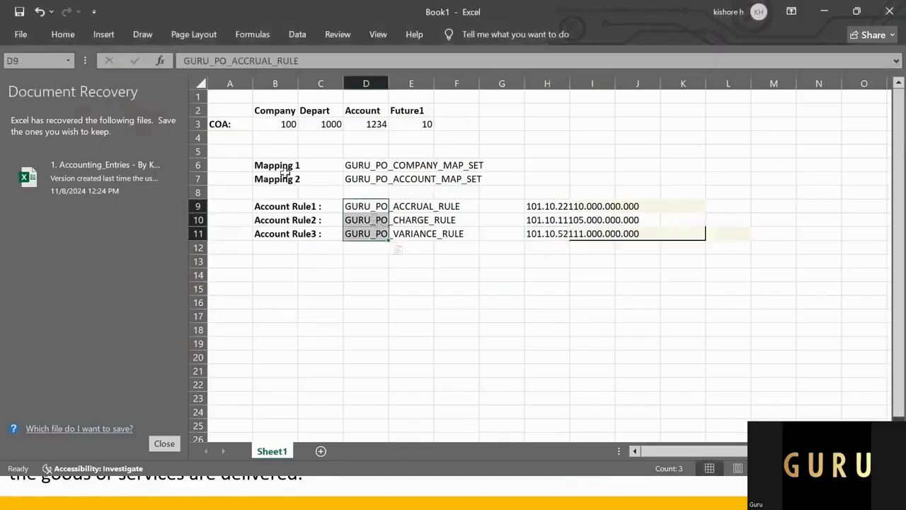
left_click_drag(276, 166, 283, 177)
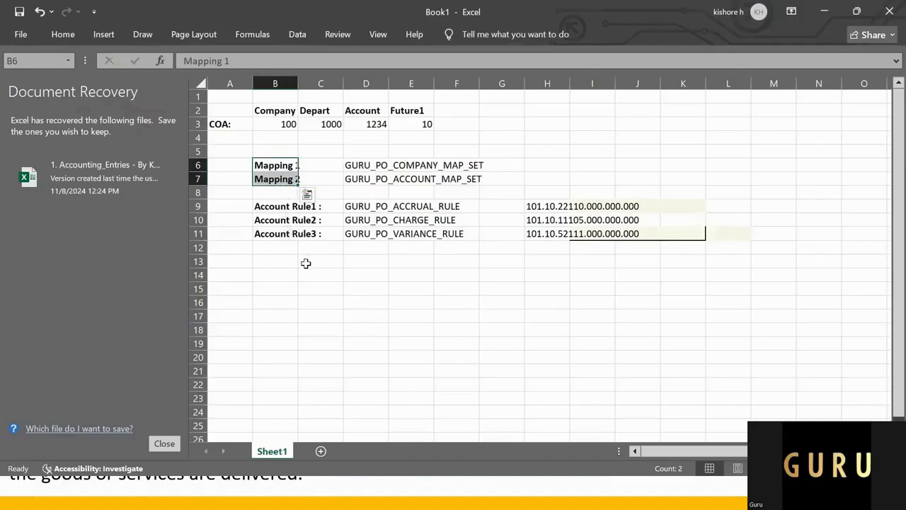
Step: Add the labels Account Rule4: and Account Rule5: in cells B12 and B13
left_click(273, 234)
left_click(272, 245)
type("a")
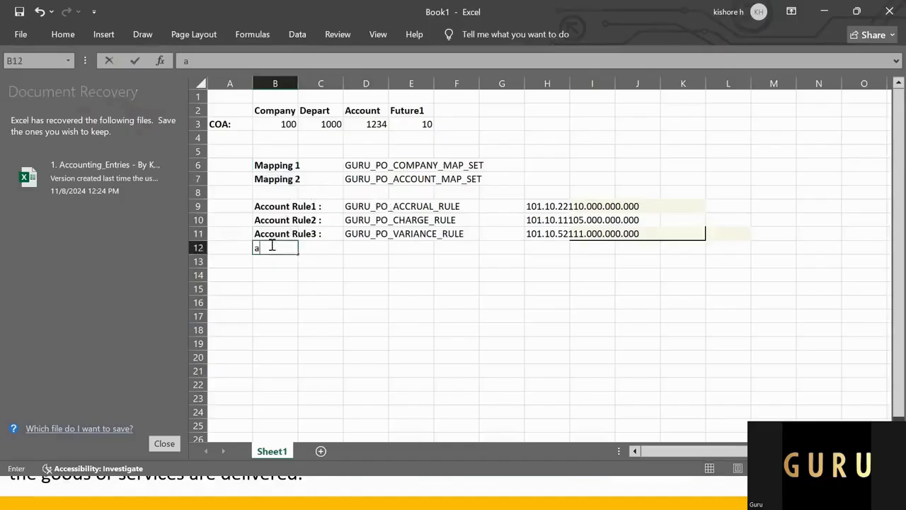
type("C")
key("BackSpace")
key("BackSpace")
type("Account Rule")
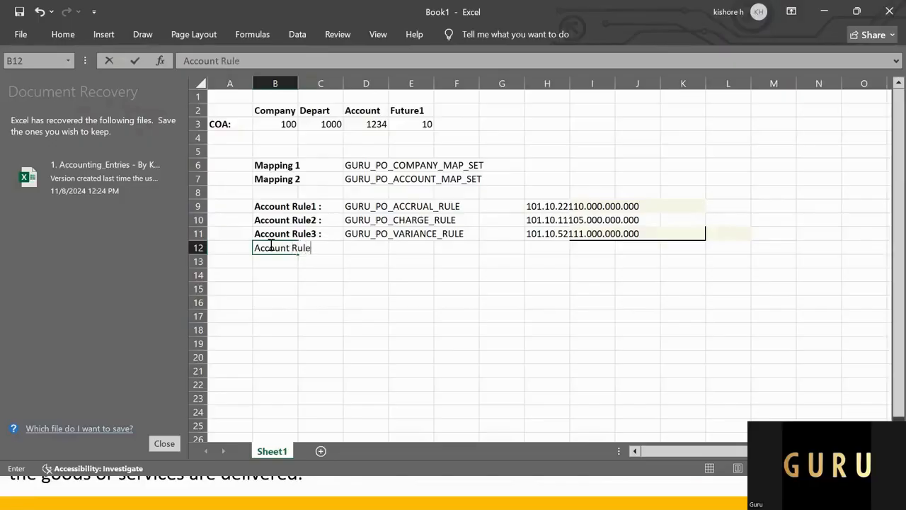
type("4:")
key("Return")
type("A")
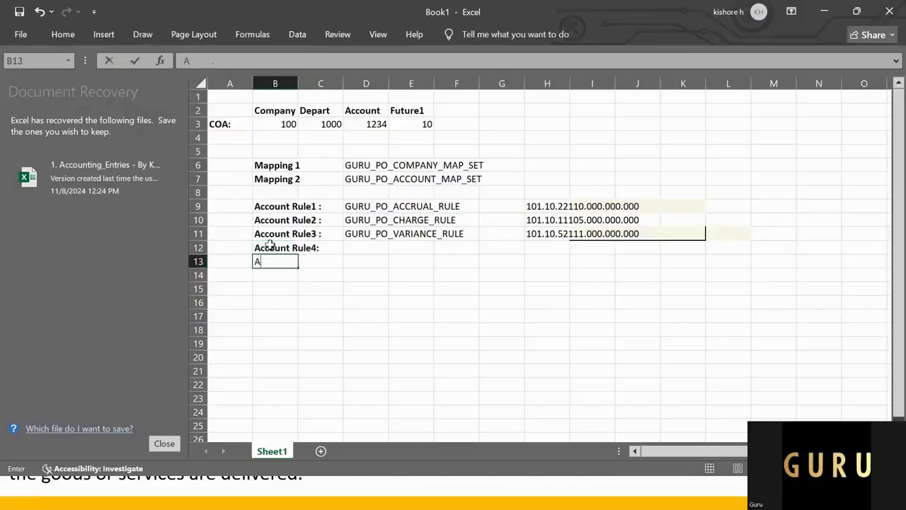
type("ccount Rule")
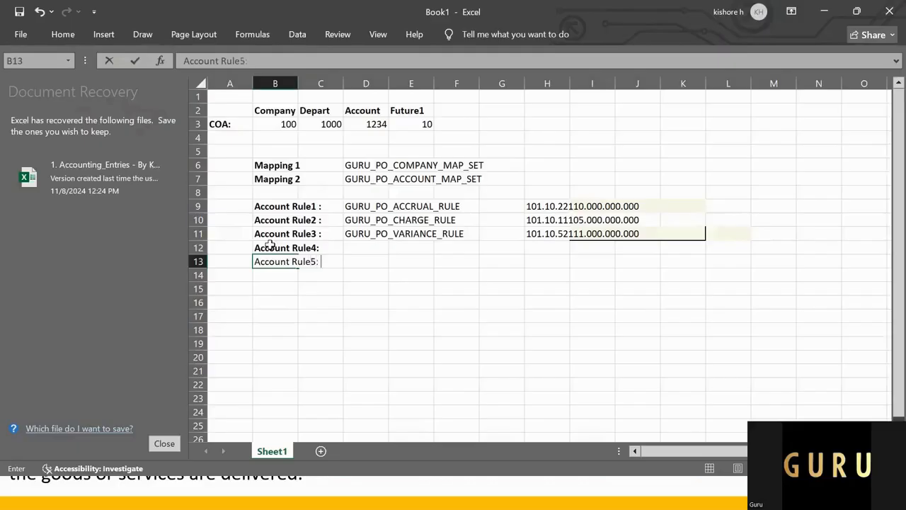
type("5:")
Step: Point out the mapping set and rule names in the sheet, switch to Oracle Fusion and request cancelling the blank account rule
left_click(380, 164)
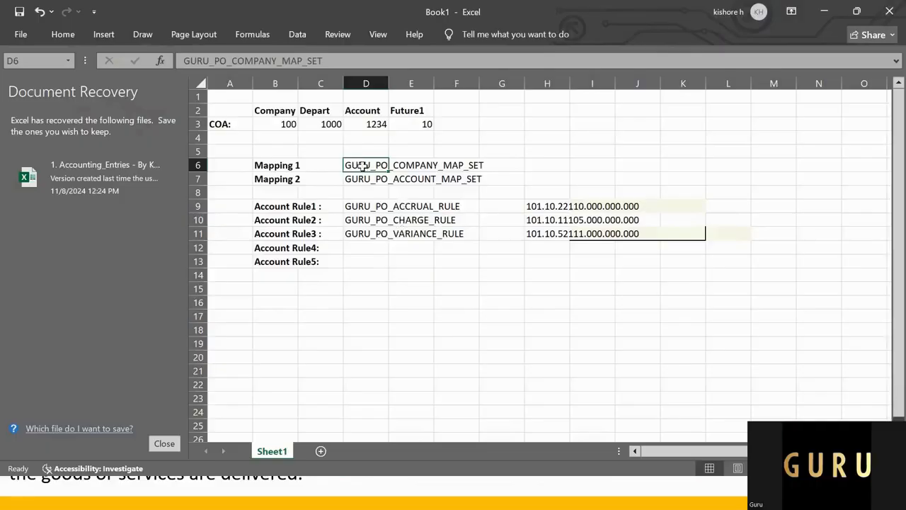
left_click_drag(365, 193, 376, 238)
key("alt+Tab")
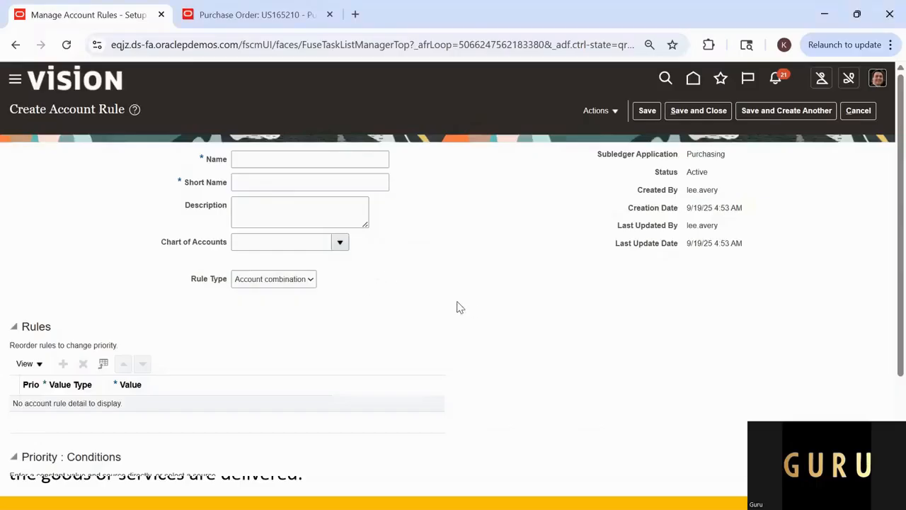
left_click(858, 111)
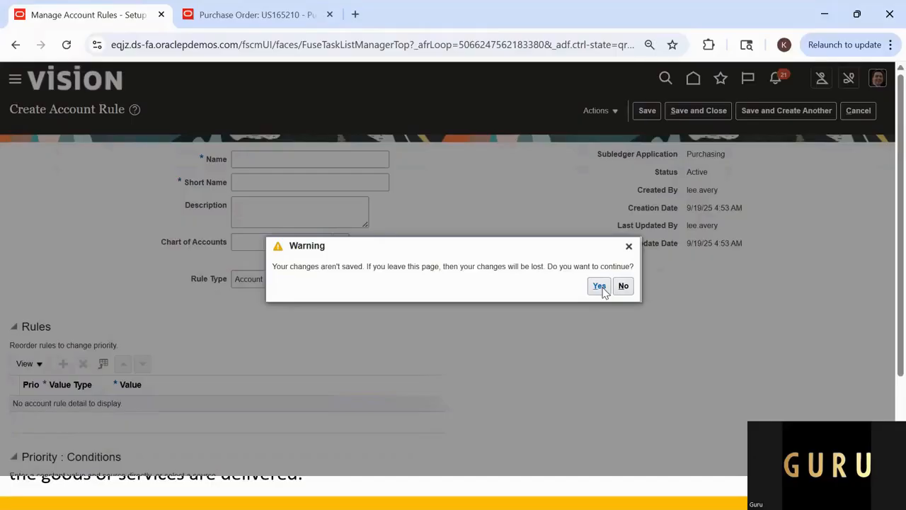
Step: Duplicate the Manage Account Rules browser tab and go to Setup and Maintenance in the copy
right_click(71, 21)
left_click(169, 151)
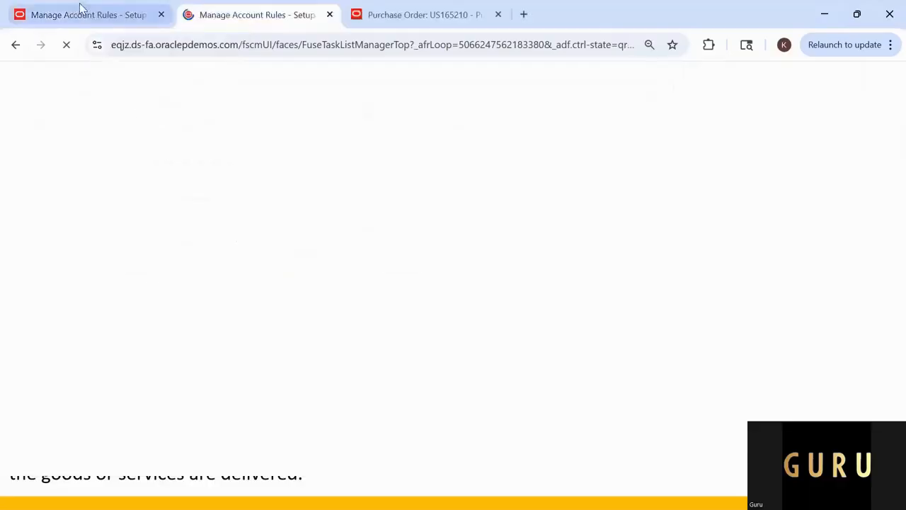
left_click(88, 16)
left_click(212, 17)
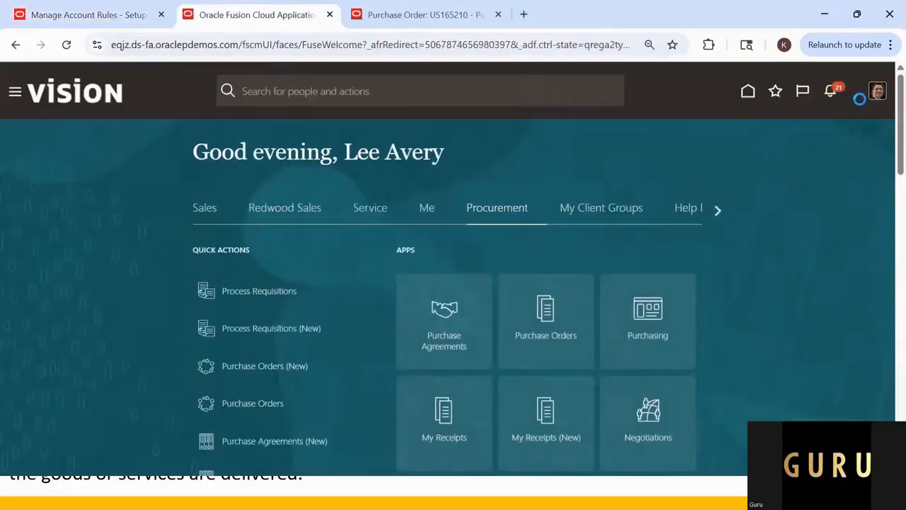
left_click(878, 96)
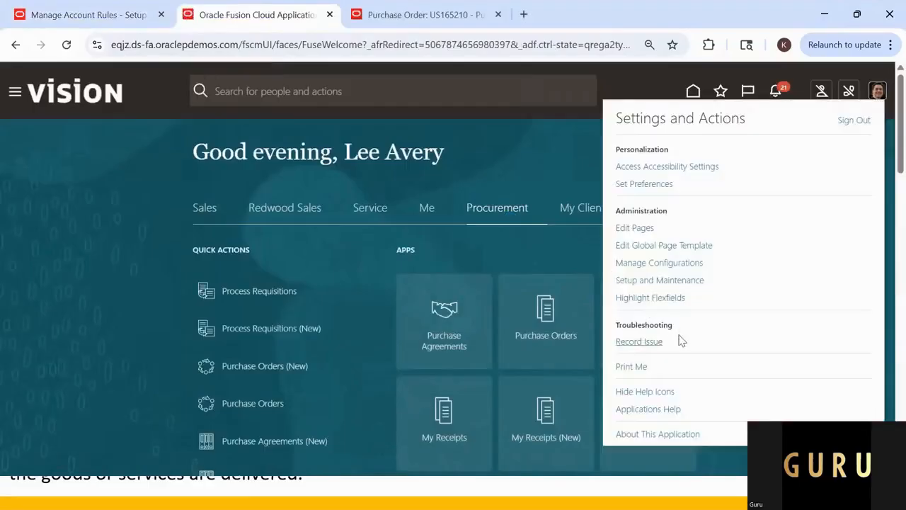
left_click(659, 281)
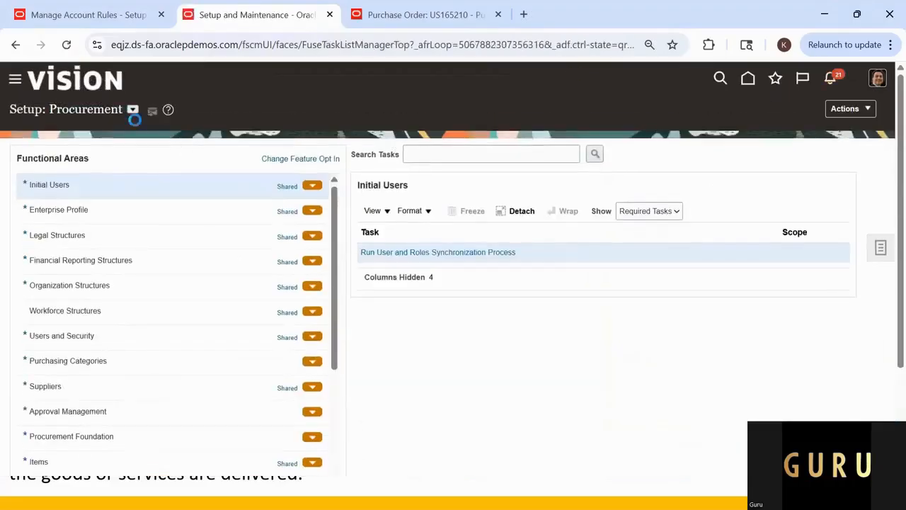
Step: Open the Manage Transaction Account Types task in the Procurement Transaction Account Rules functional area
left_click(406, 153)
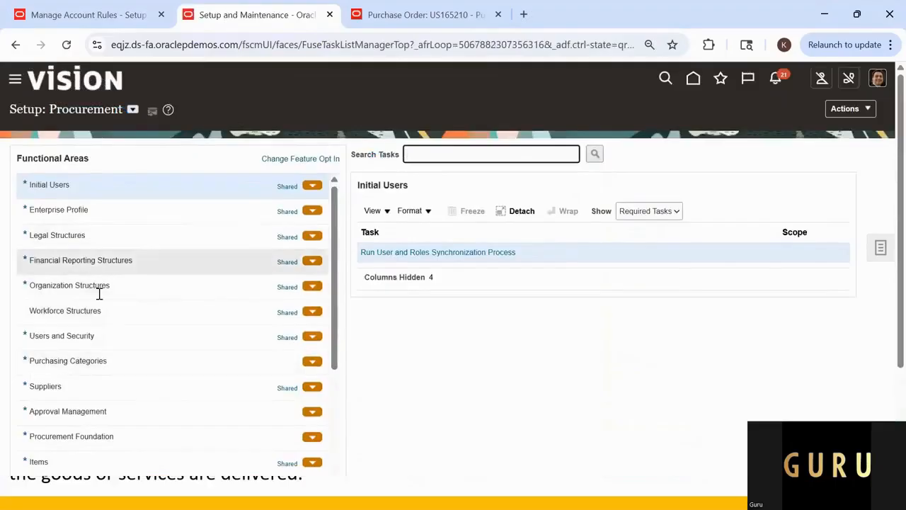
scroll(112, 375, "down", 2)
scroll(114, 386, "down", 2)
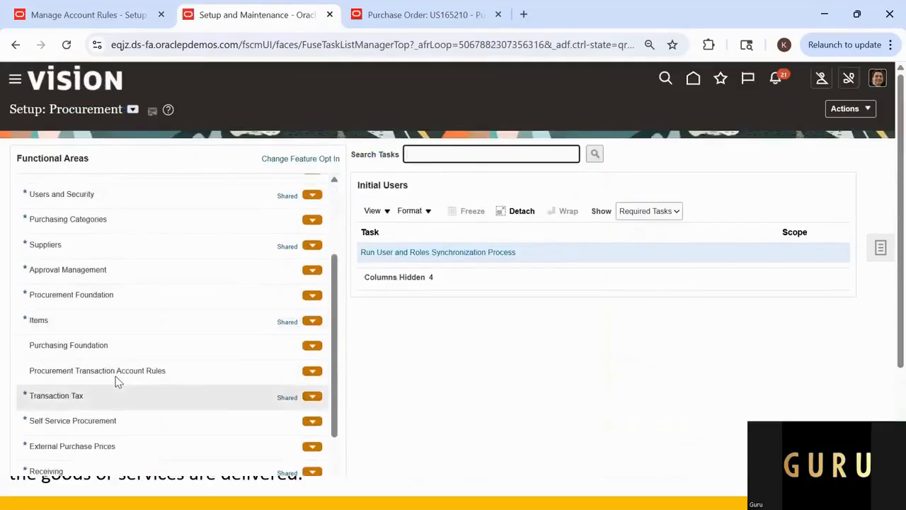
left_click(114, 372)
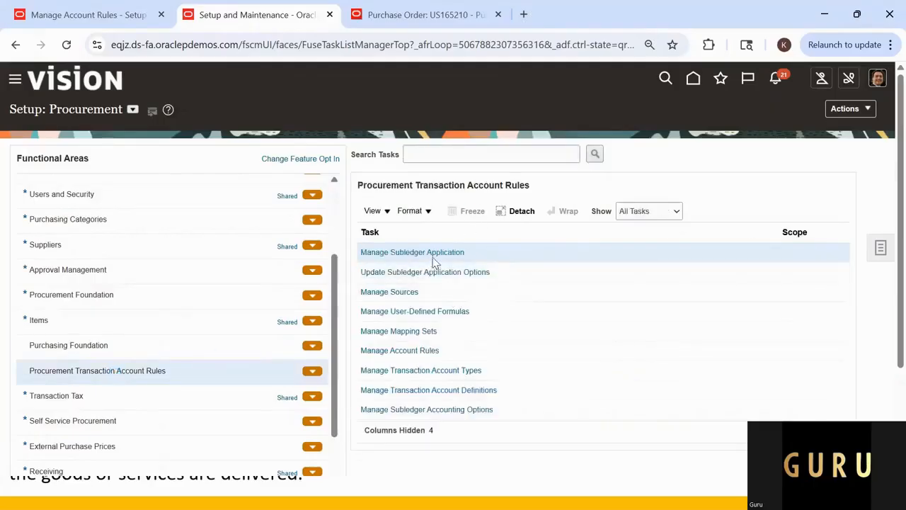
left_click(413, 371)
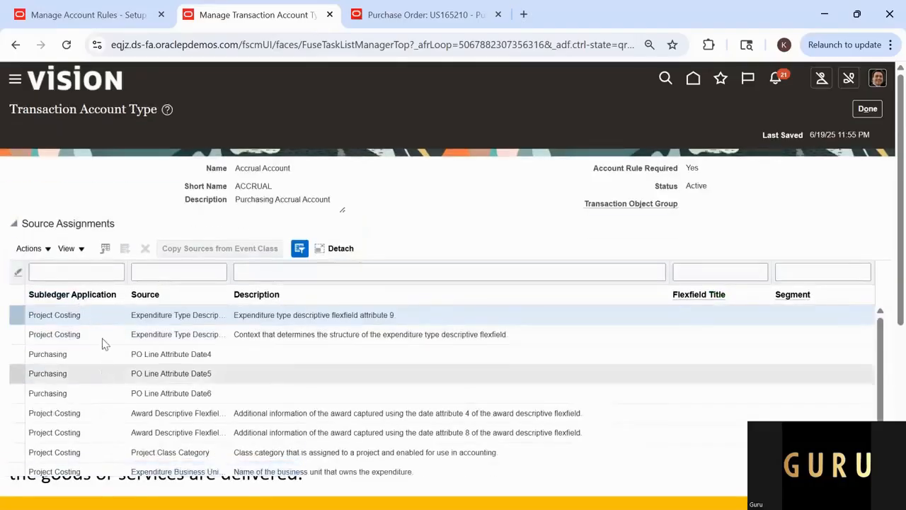
Step: Look through the source assignments of the Accrual Account transaction account type and close its details
scroll(167, 333, "down", 2)
scroll(168, 333, "down", 2)
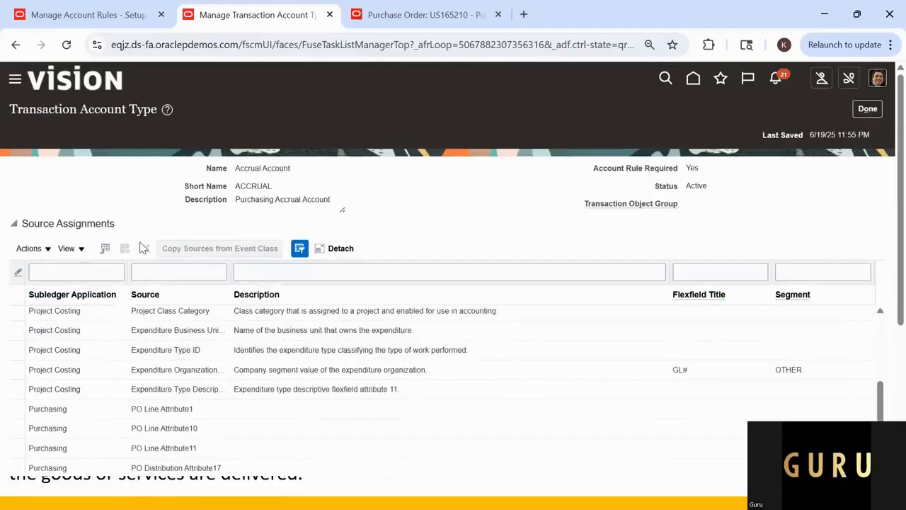
scroll(121, 333, "down", 10)
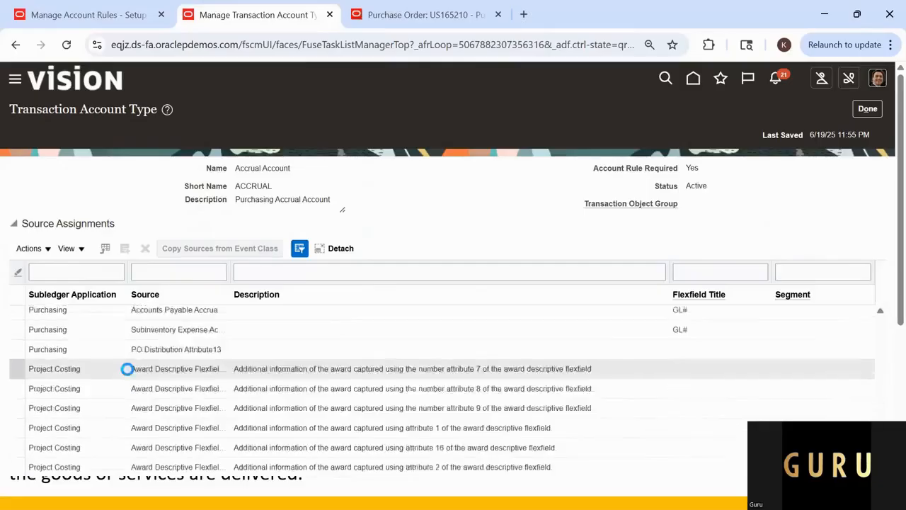
scroll(129, 375, "down", 10)
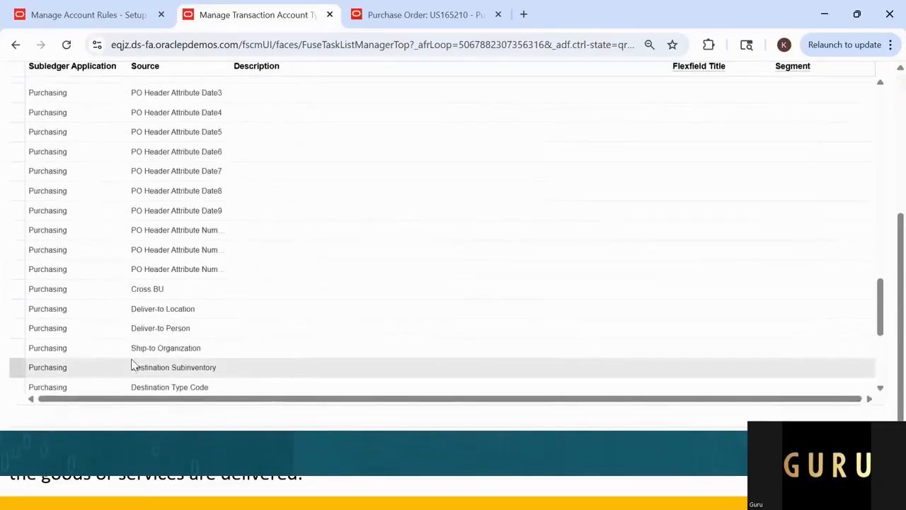
scroll(135, 345, "up", 15)
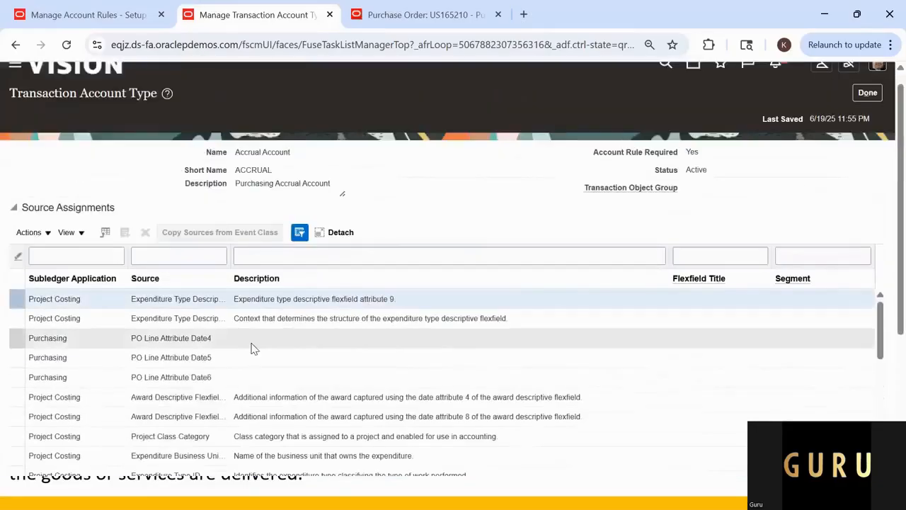
left_click(863, 96)
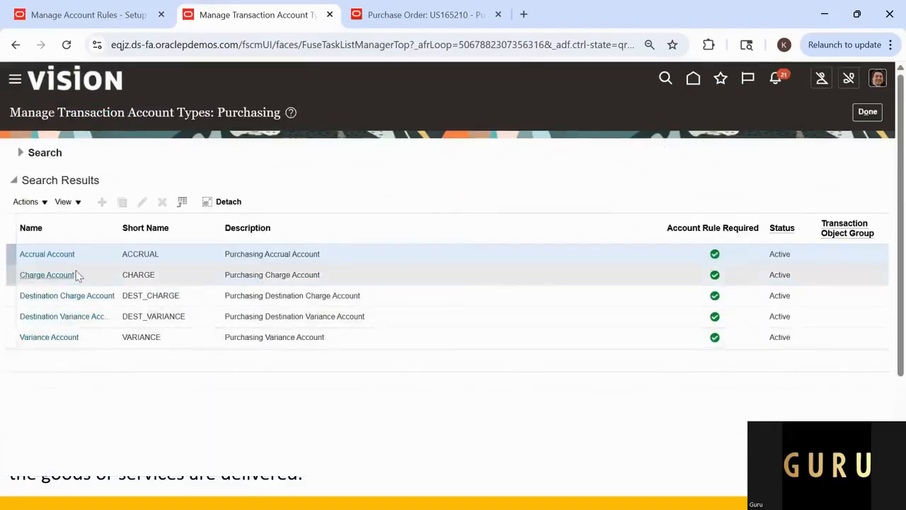
Step: Leave the transaction account types list and start creating a new transaction account definition
left_click(868, 114)
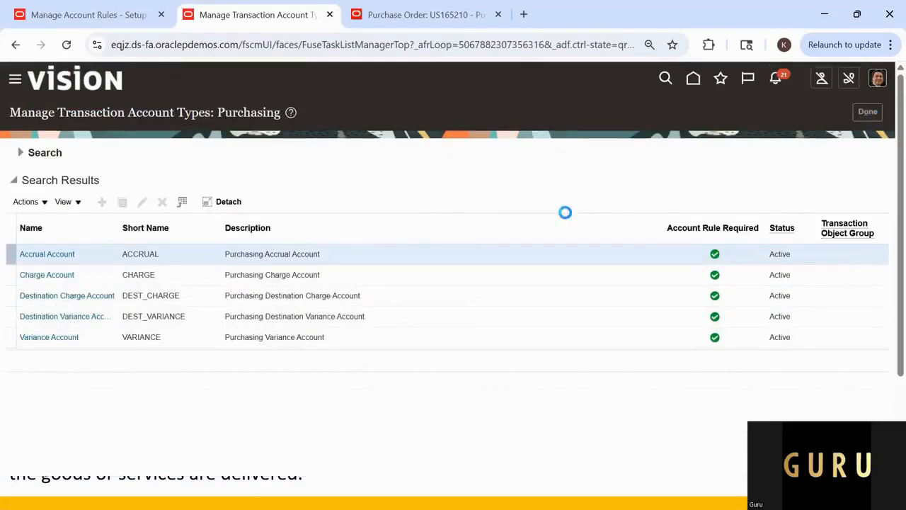
left_click(409, 391)
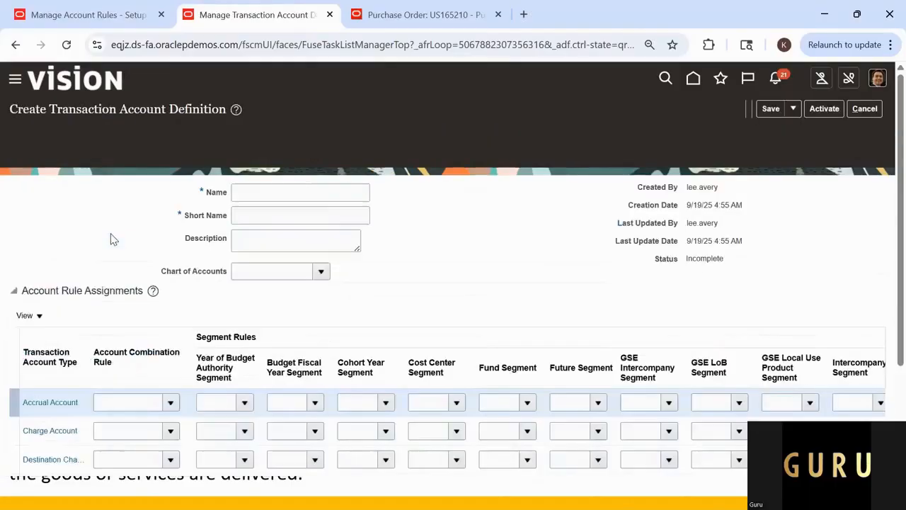
left_click(248, 158)
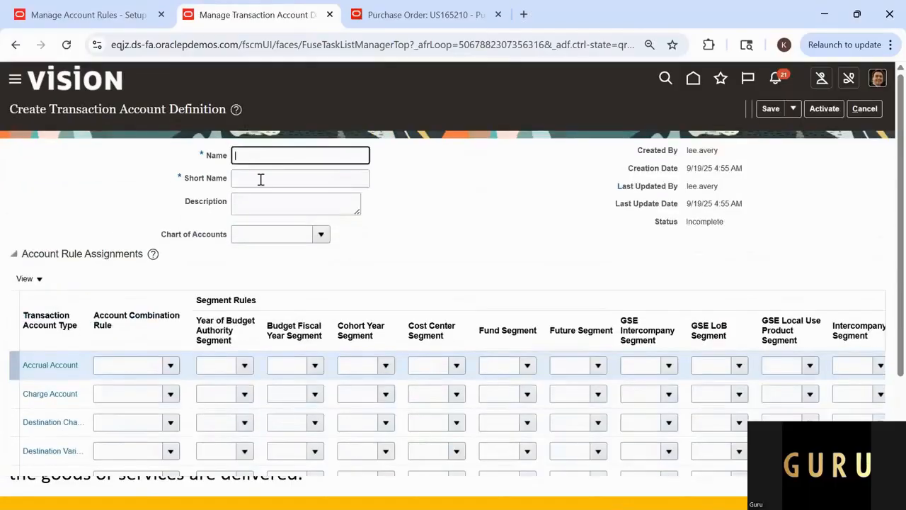
Step: Switch to the Excel sheet and enter the label TAD in cell B16
key("alt+Tab")
left_click(281, 307)
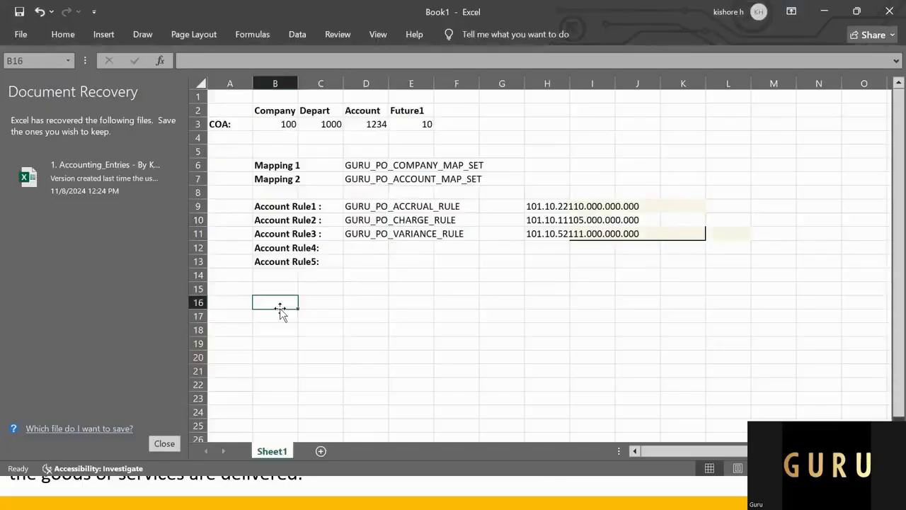
type("TAD")
key("Return")
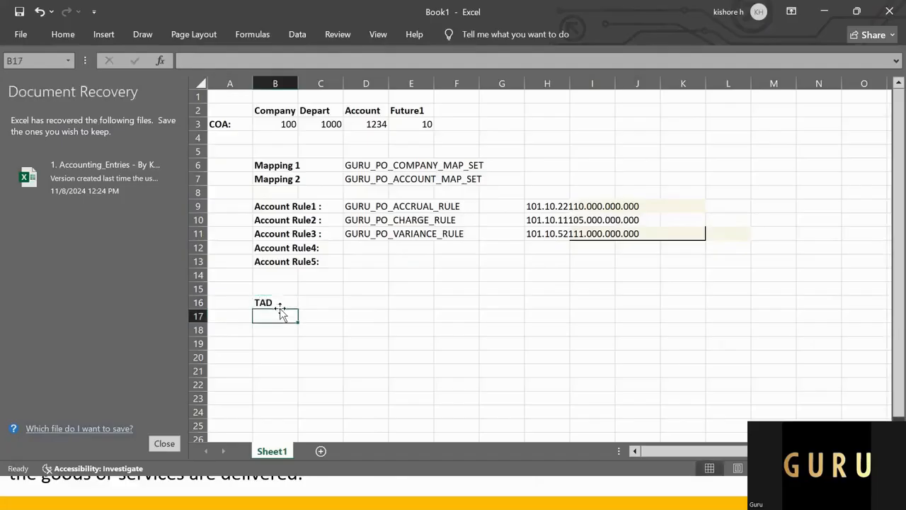
Step: Start the definition name in cell C16 as GURU_PO_ACCRUAL and cut it back to GURU_
key("Up")
key("Right")
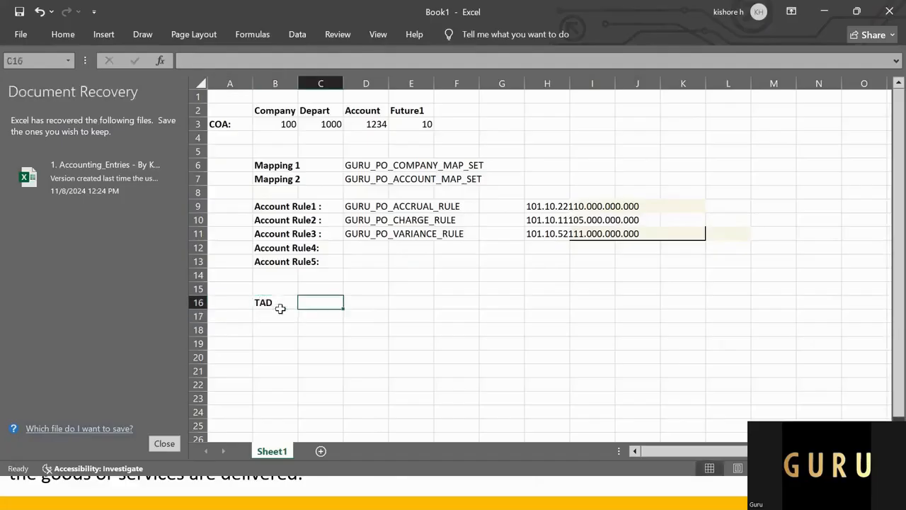
type("GURU_")
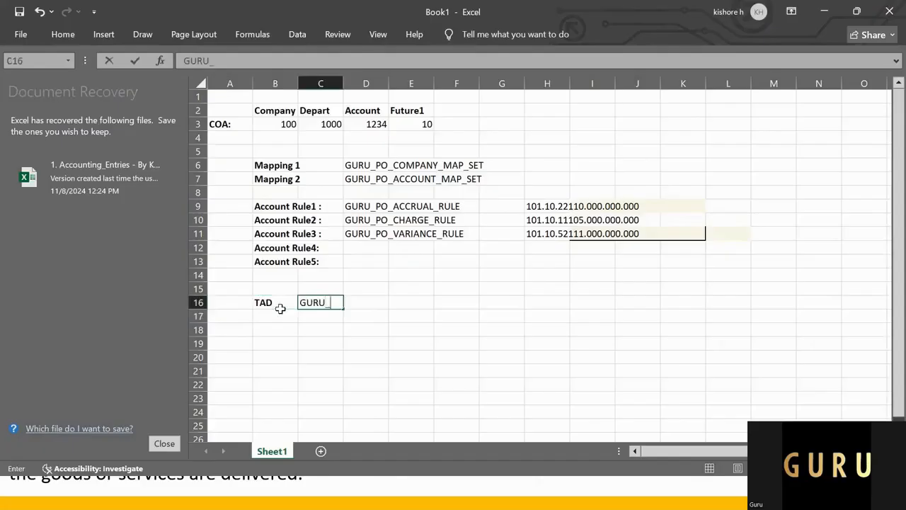
type("PO_ACCRUAL")
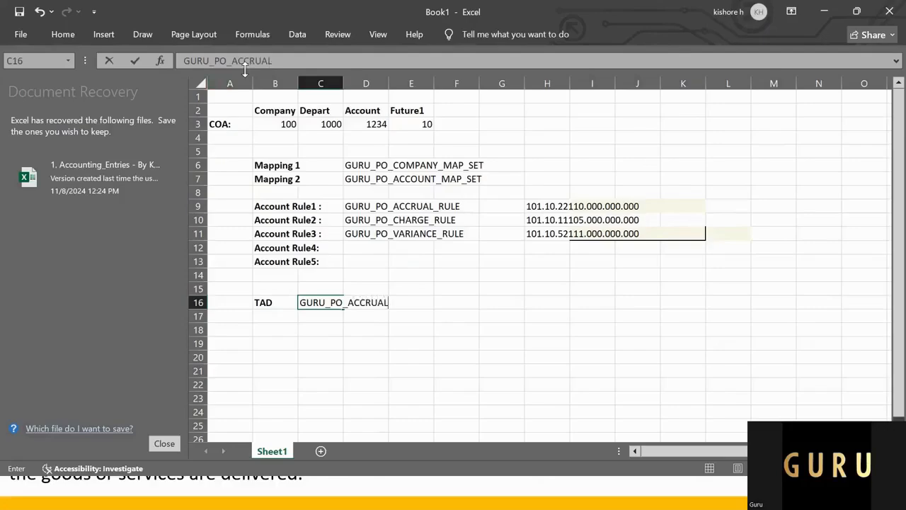
key("BackSpace")
key("BackSpace")
key("BackSpace")
key("BackSpace")
key("BackSpace")
key("BackSpace")
key("BackSpace")
key("BackSpace")
key("BackSpace")
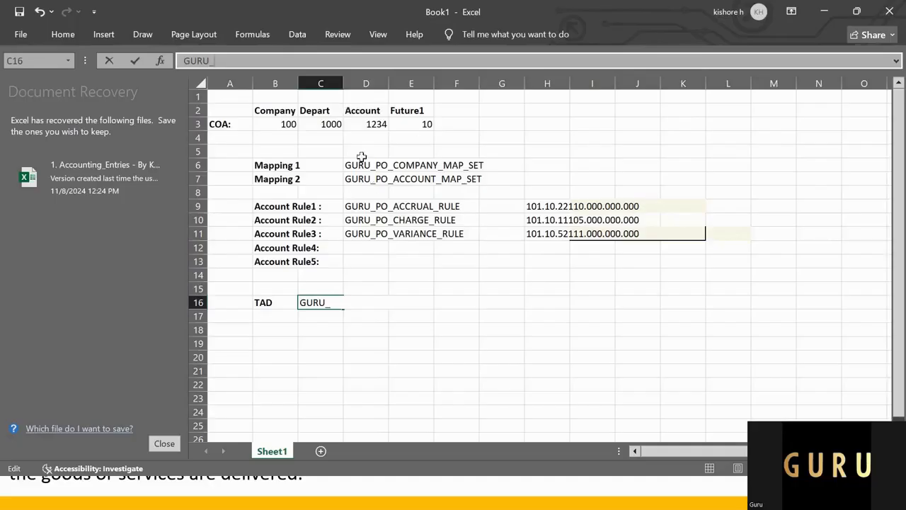
Step: Complete the name in cell C16 as GURU_PO_TAB_DEF_ACC_RULE and select that cell
left_click(334, 303)
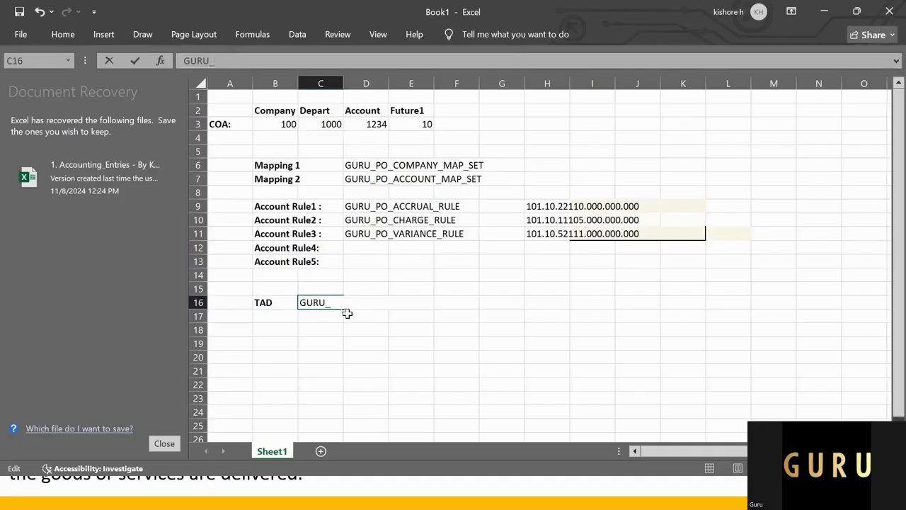
type("PO_TAB_DEF_A")
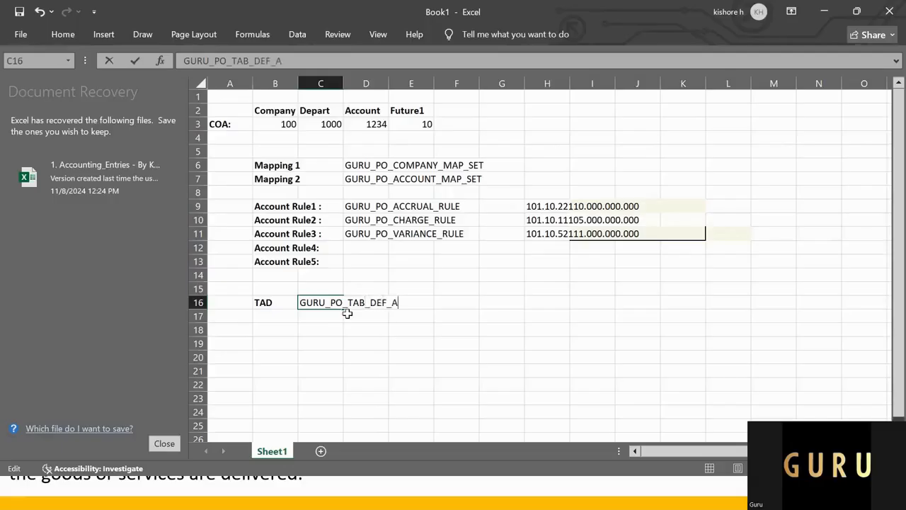
type("CC_RULE")
key("Return")
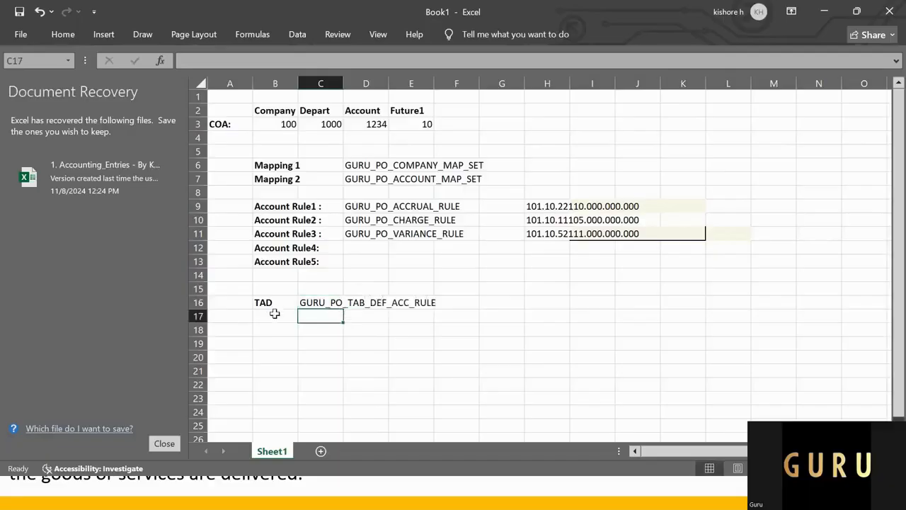
left_click(312, 304)
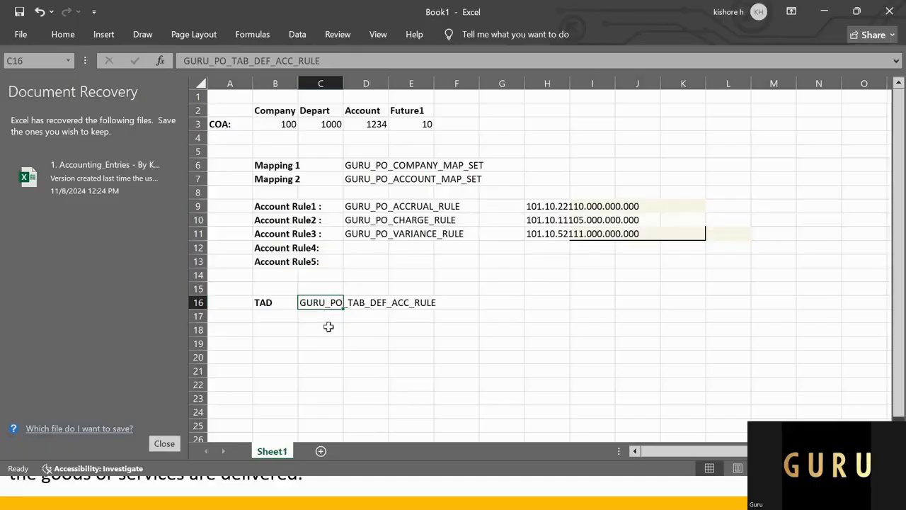
Step: Copy the definition name from cell C16 and enter GURU_PO_TAB_DEF_ACC_RULE as Name and Short Name in the Oracle definition form
key("ctrl+c")
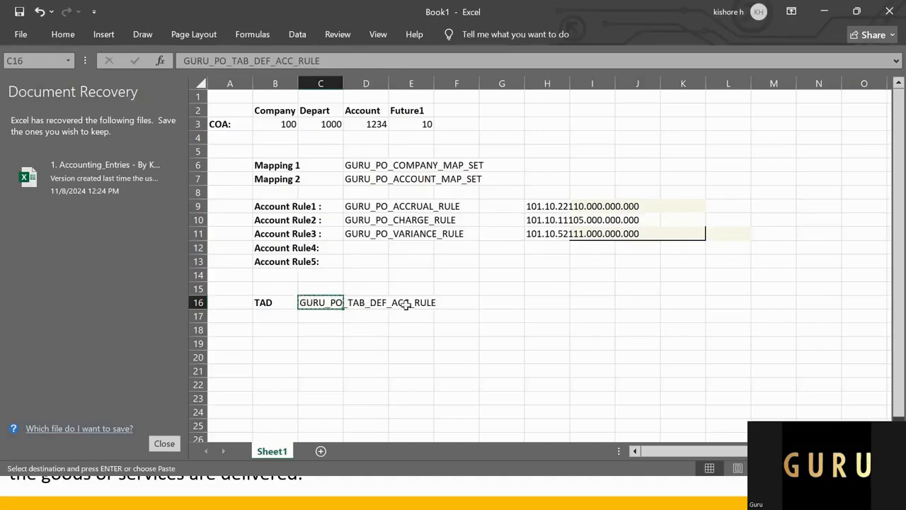
key("alt+Tab")
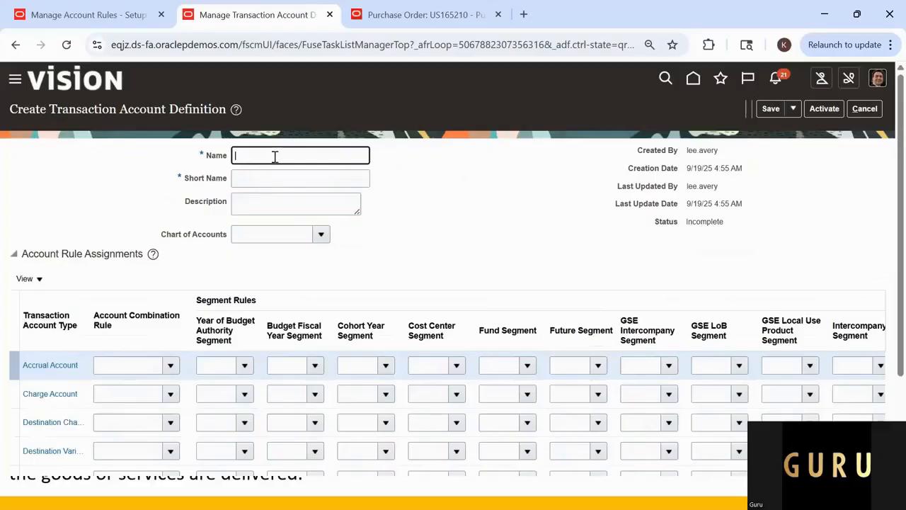
key("ctrl+v")
left_click(283, 183)
key("ctrl+v")
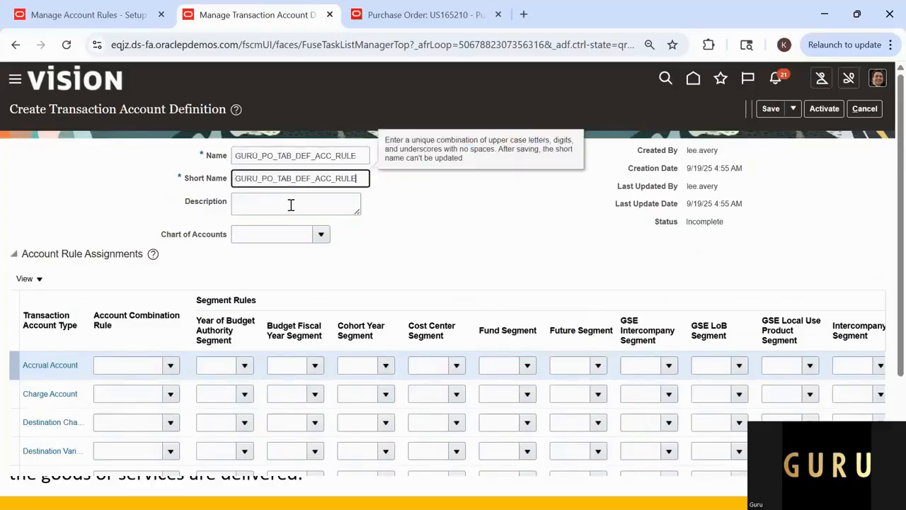
Step: Leave the description empty and set the definition's chart of accounts to US Chart of Accounts
left_click(289, 204)
left_click(287, 236)
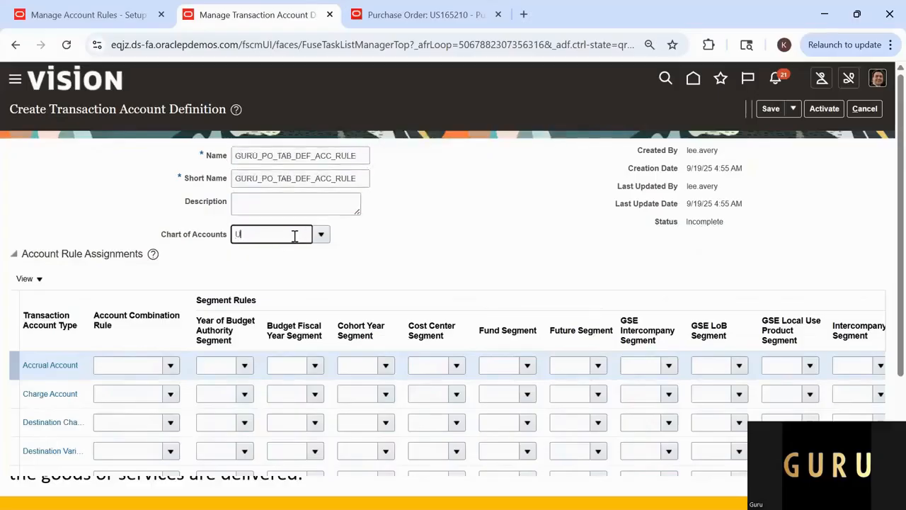
type("US")
left_click(279, 252)
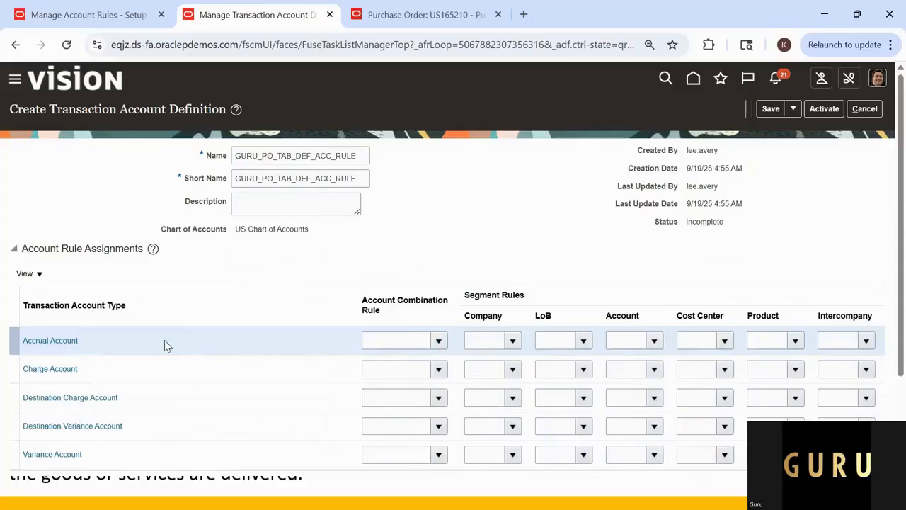
Step: Search the account combination rules for Guru and assign GURU_PO_ACCRUAL_RULE to the Accrual Account
left_click(439, 342)
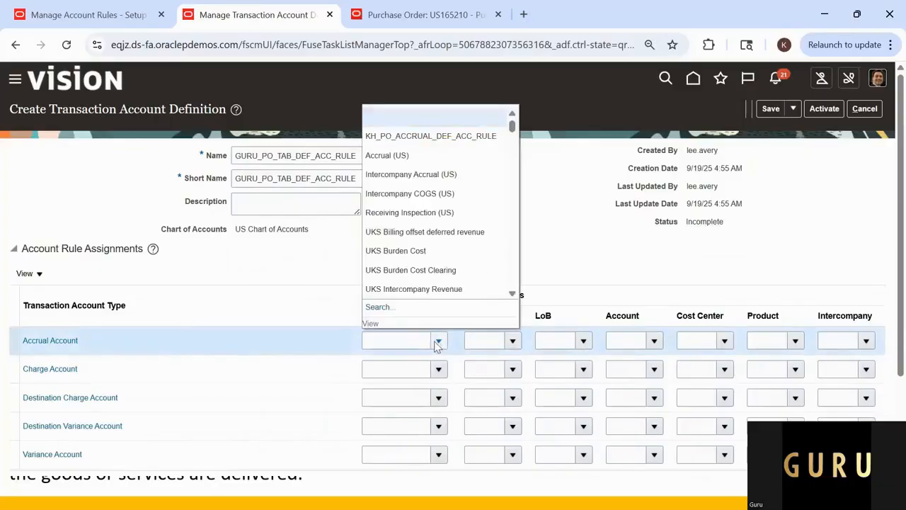
left_click(377, 307)
left_click(415, 343)
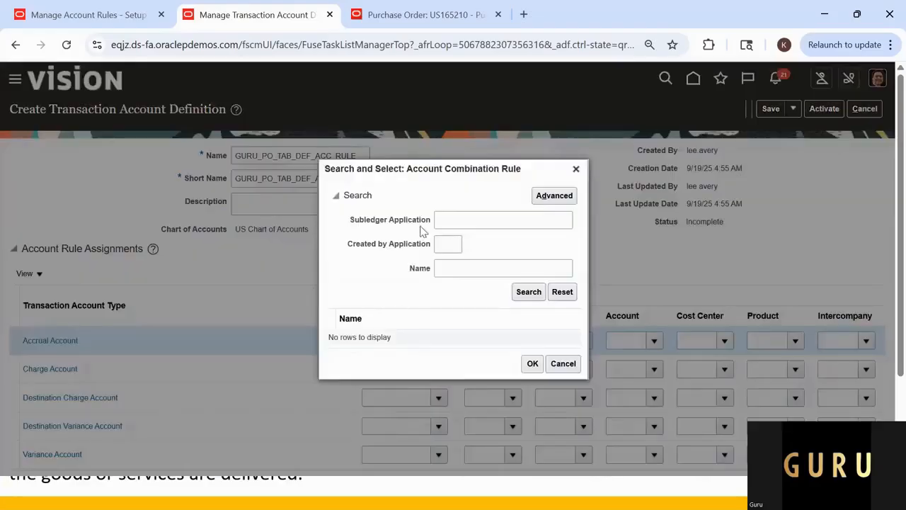
left_click(448, 220)
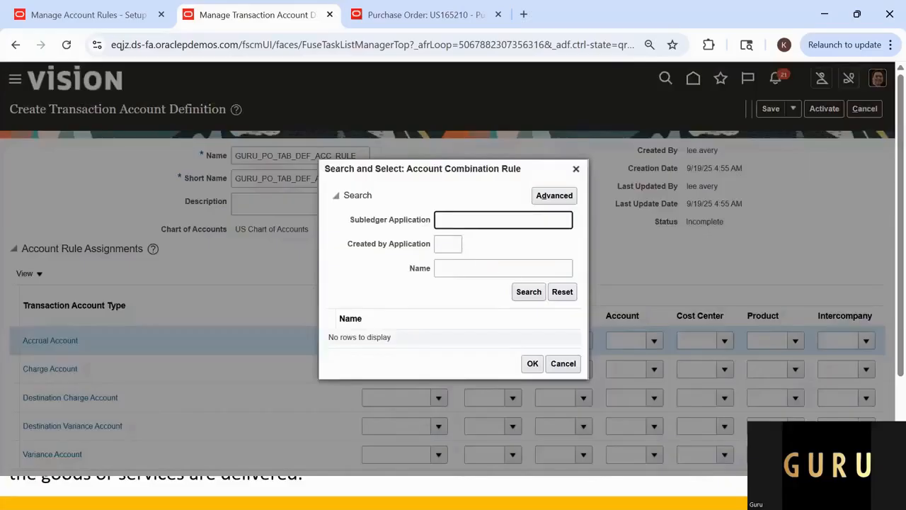
left_click(465, 267)
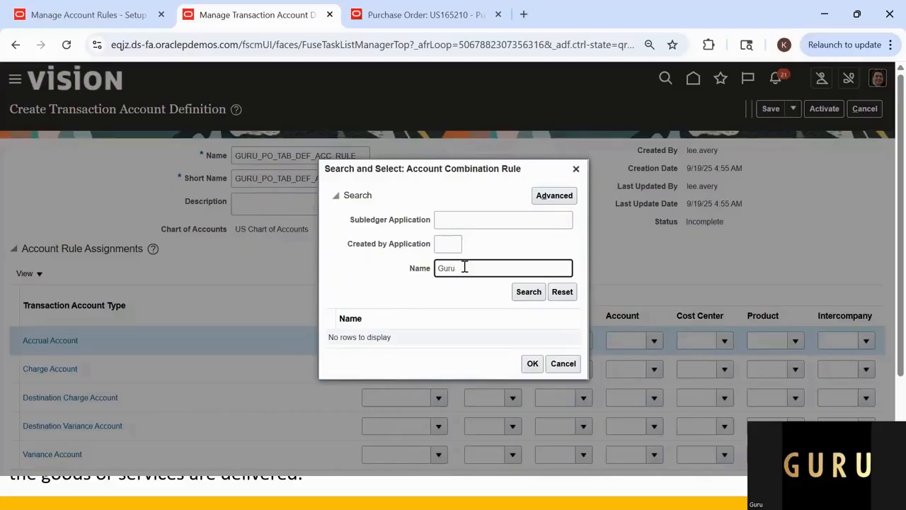
key("Return")
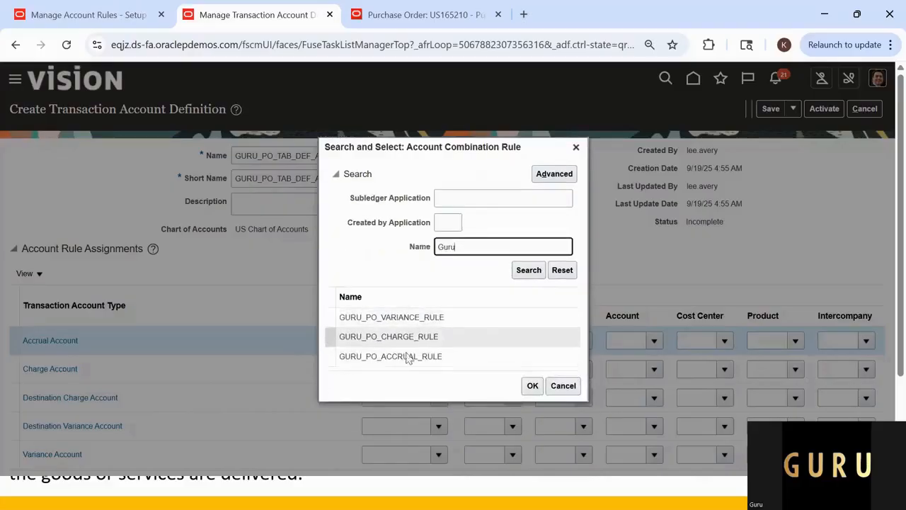
left_click(384, 357)
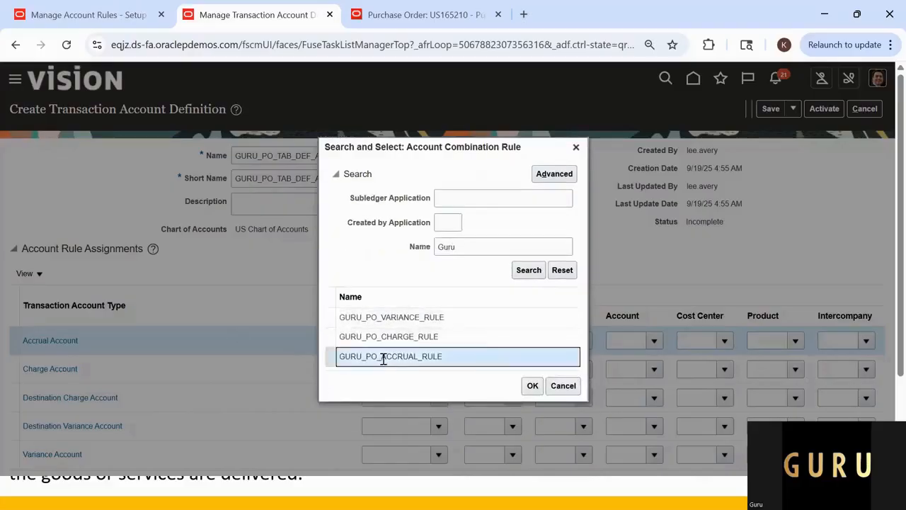
left_click(536, 386)
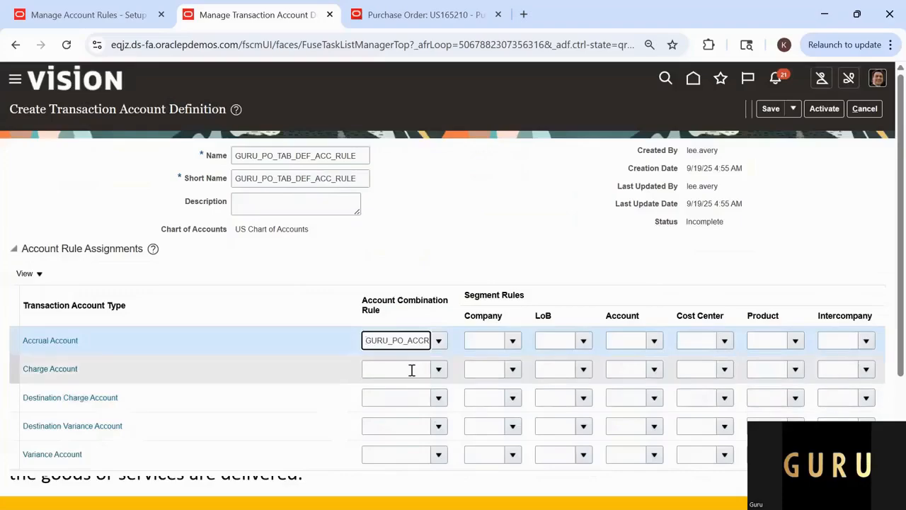
Step: Search the account combination rules by name and assign GURU_PO_CHARGE_RULE to the Charge Account
left_click(411, 370)
left_click(439, 370)
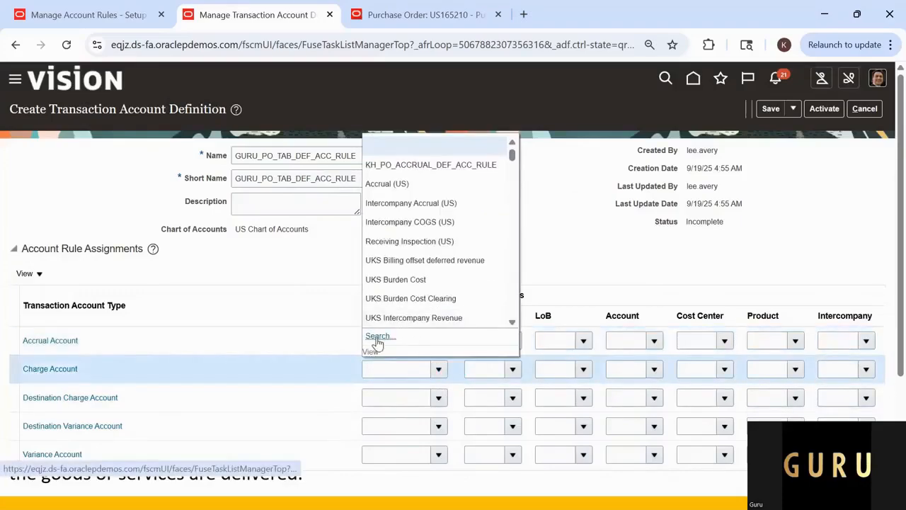
left_click(377, 337)
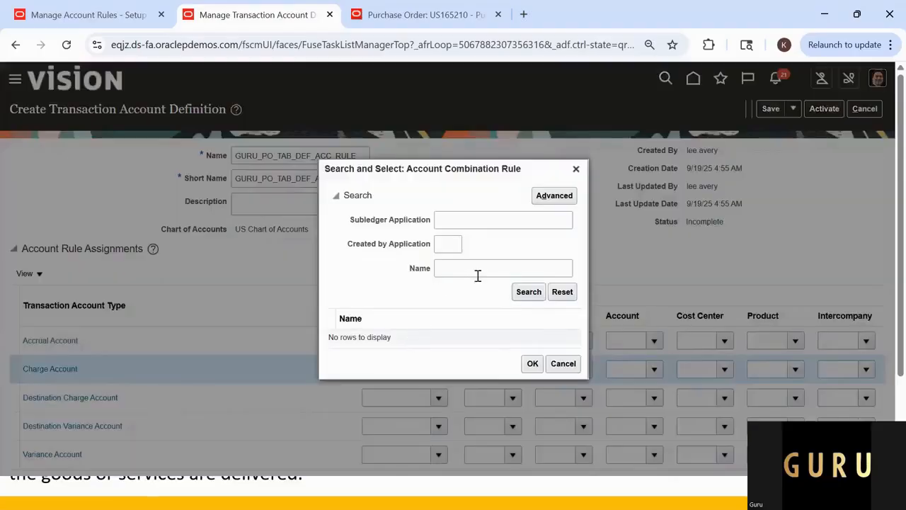
left_click(478, 273)
type("Charg")
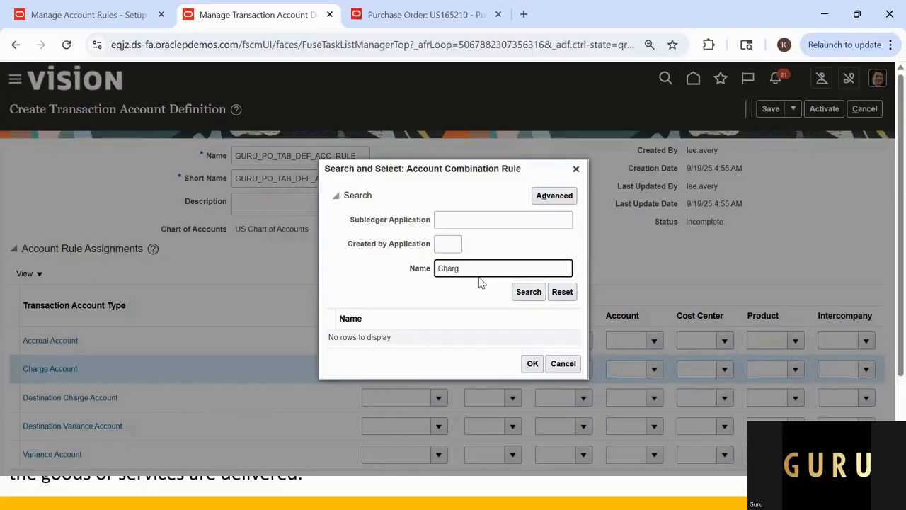
type("%")
key("BackSpace")
key("BackSpace")
key("BackSpace")
key("BackSpace")
key("BackSpace")
key("BackSpace")
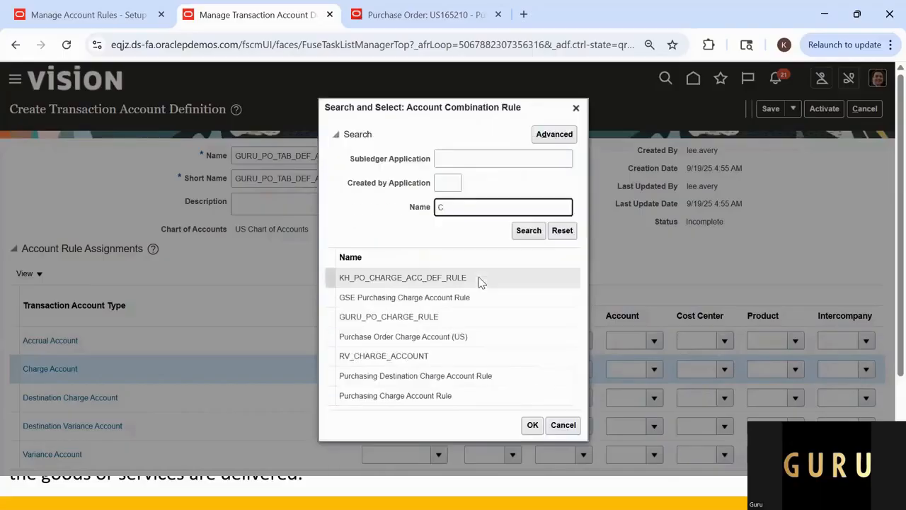
type("Guru%")
left_click(361, 316)
left_click(532, 426)
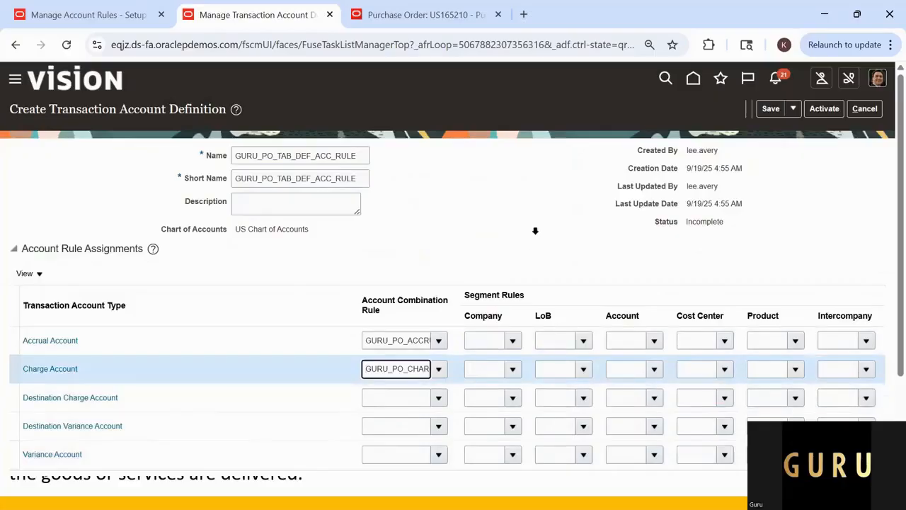
Step: Search the combination rules for %Charge% and assign Purchasing Destination Charge Account Rule to the Destination Charge Account
scroll(423, 299, "down", 3)
left_click(429, 277)
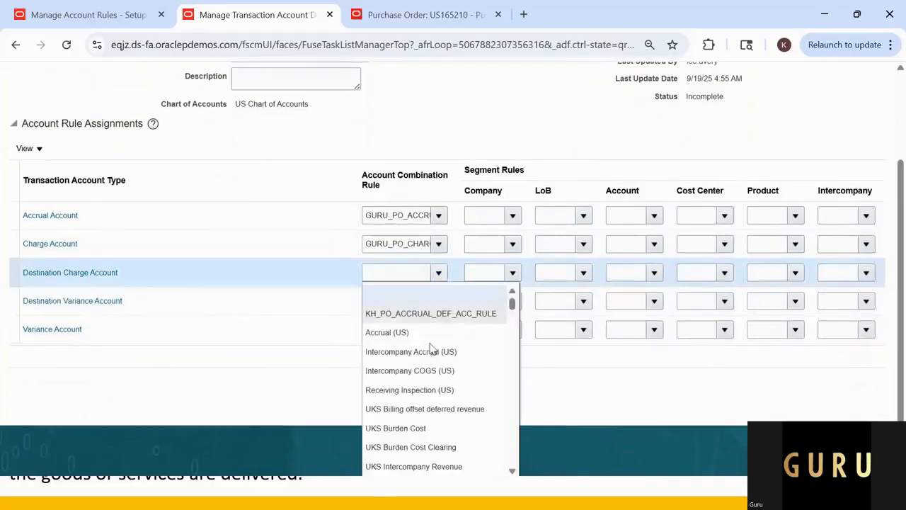
left_click(399, 270)
type("%")
type("Charge%")
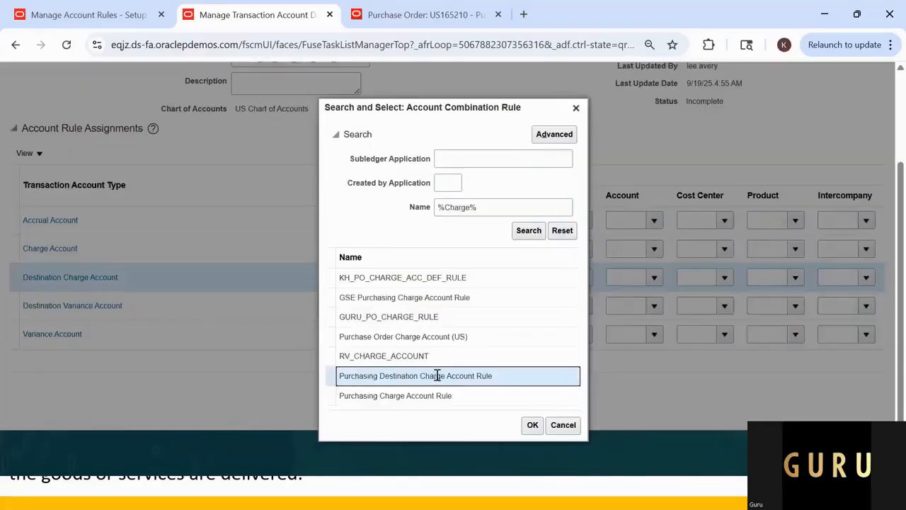
left_click(536, 429)
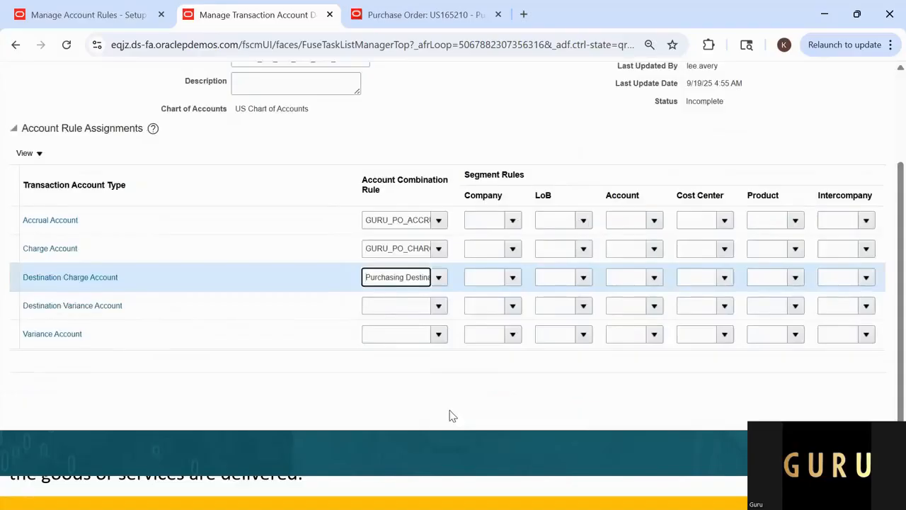
Step: Copy the Destination Charge Account's rule name into the combination rule of the Destination Variance Account
left_click(376, 281)
triple_click(376, 281)
key("ctrl+c")
left_click(393, 307)
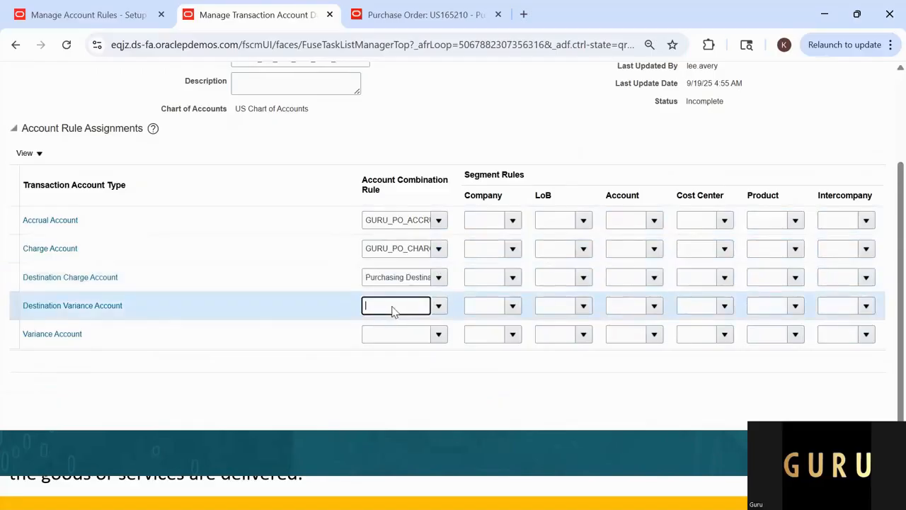
key("ctrl+v")
Step: Shorten the pasted rule name to Purchasing Destination and choose Purchasing Destination Variance Account Rule for the Destination Variance Account
double_click(403, 307)
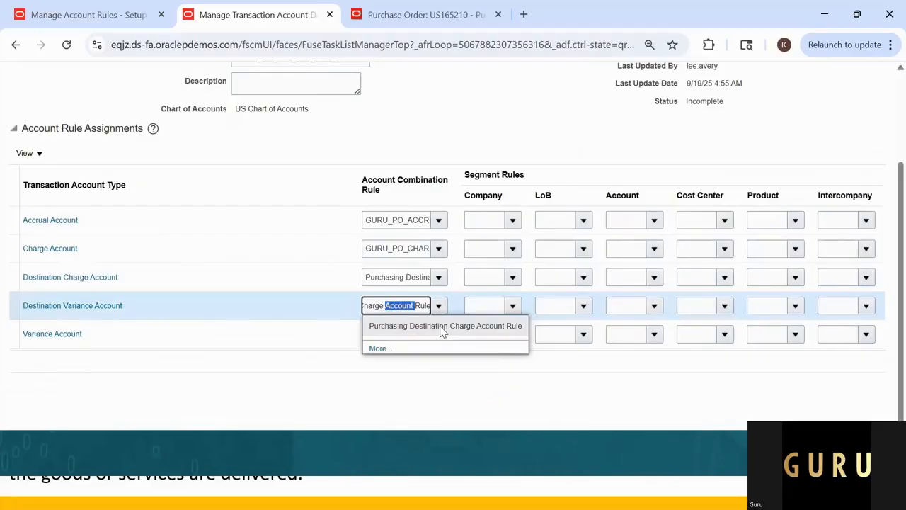
key("Left")
key("Left")
key("Left")
key("Left")
key("Left")
key("Left")
key("Left")
key("Left")
key("Left")
key("Left")
key("Left")
key("Left")
key("Left")
key("Left")
key("Left")
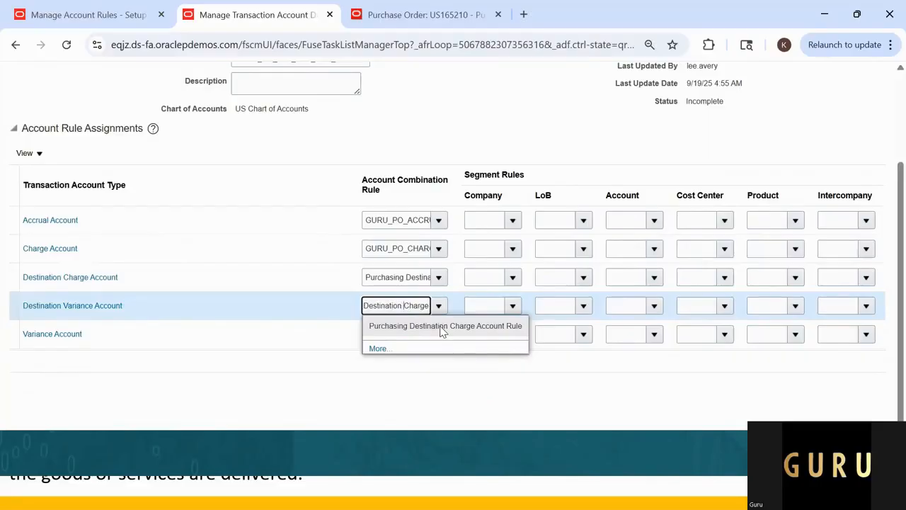
key("Right")
key("Right")
key("Right")
key("Right")
key("Right")
key("Right")
key("Right")
key("Right")
key("Right")
key("Right")
key("ctrl+a")
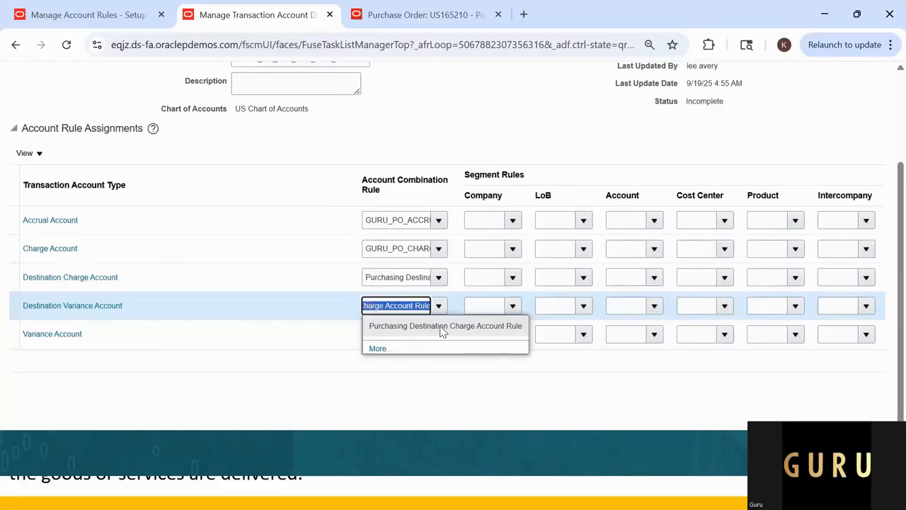
key("BackSpace")
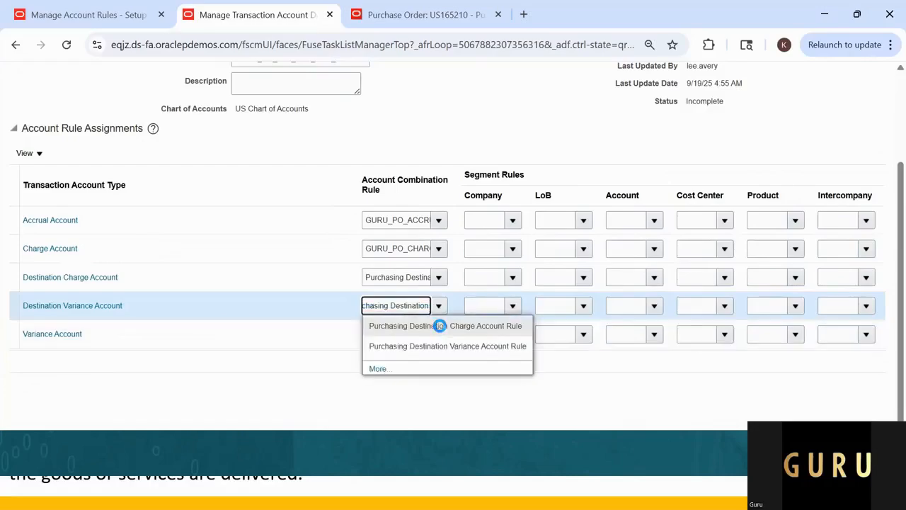
left_click(497, 354)
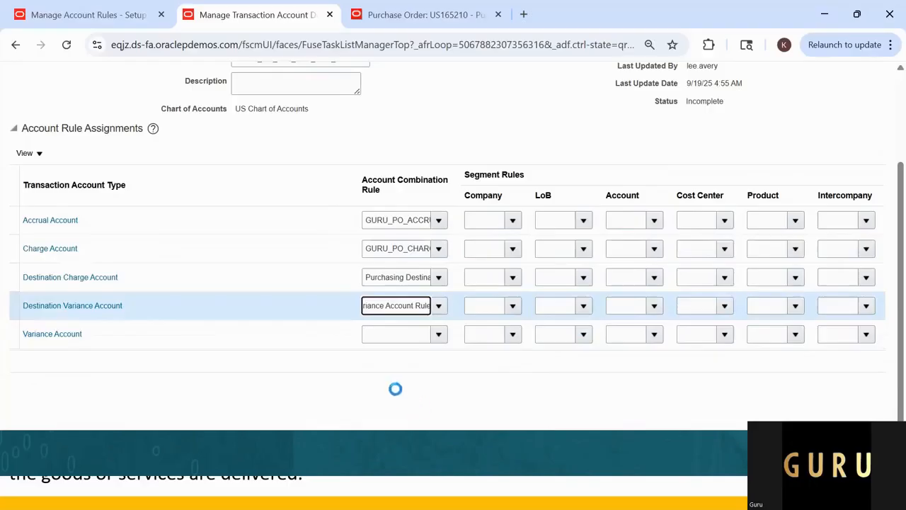
Step: Search the combination rules for GURU% and assign GURU_PO_VARIANCE_RULE to the Variance Account
left_click(425, 334)
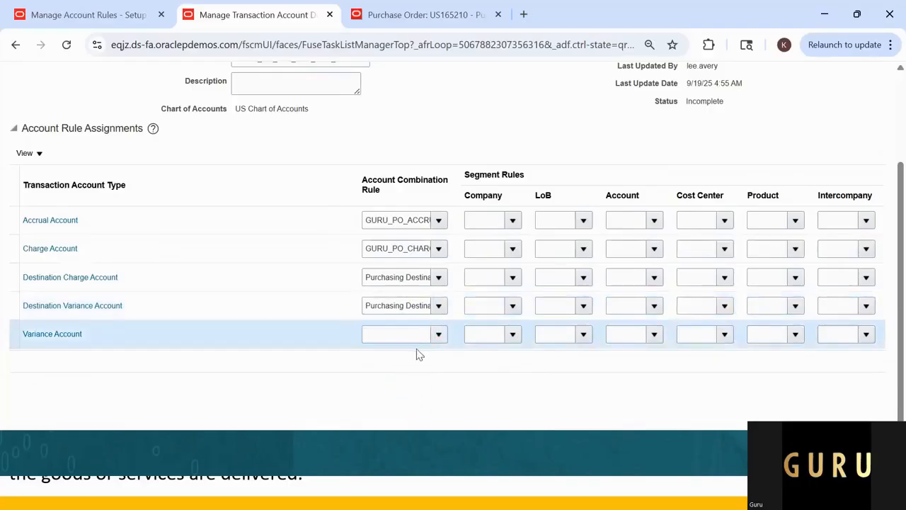
left_click(439, 335)
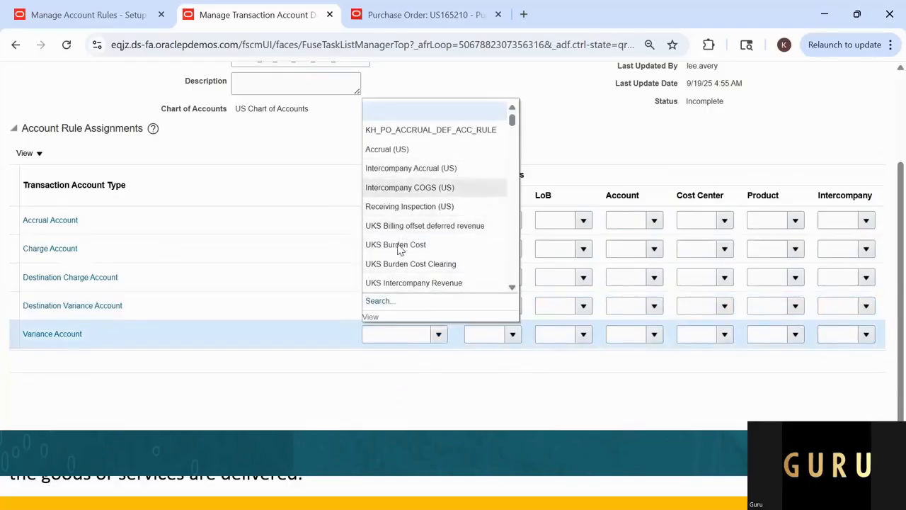
left_click(379, 301)
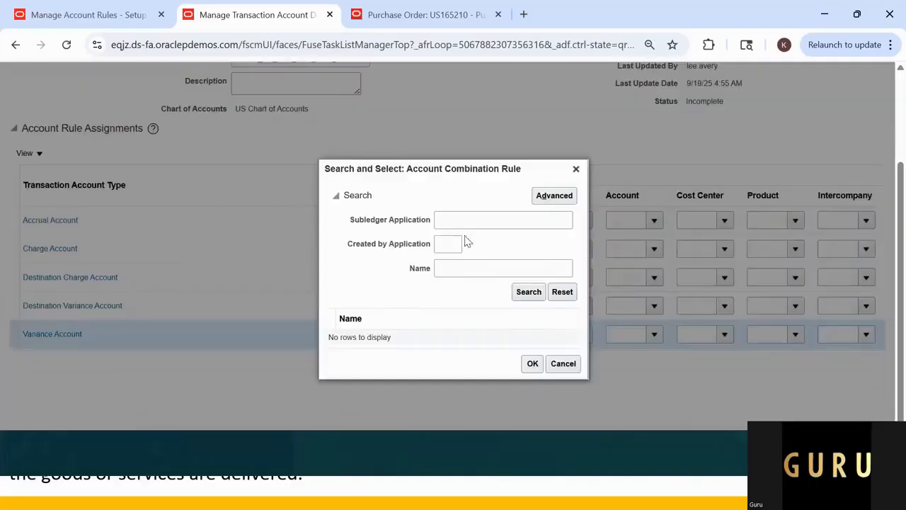
left_click(463, 266)
type("GURU%")
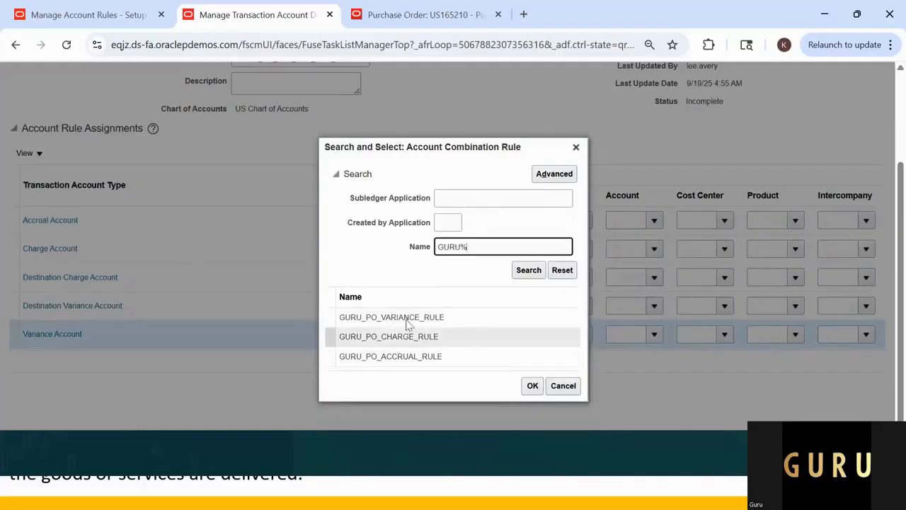
left_click(407, 318)
left_click(534, 386)
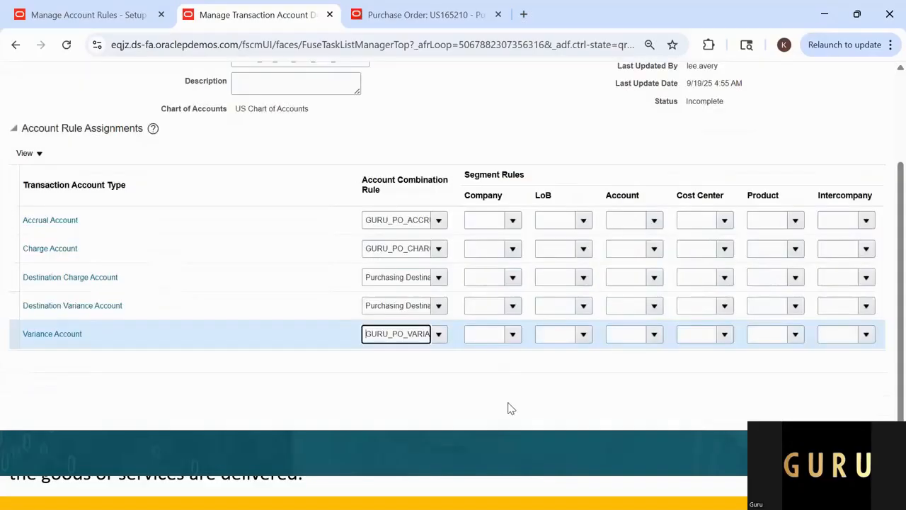
left_click(450, 384)
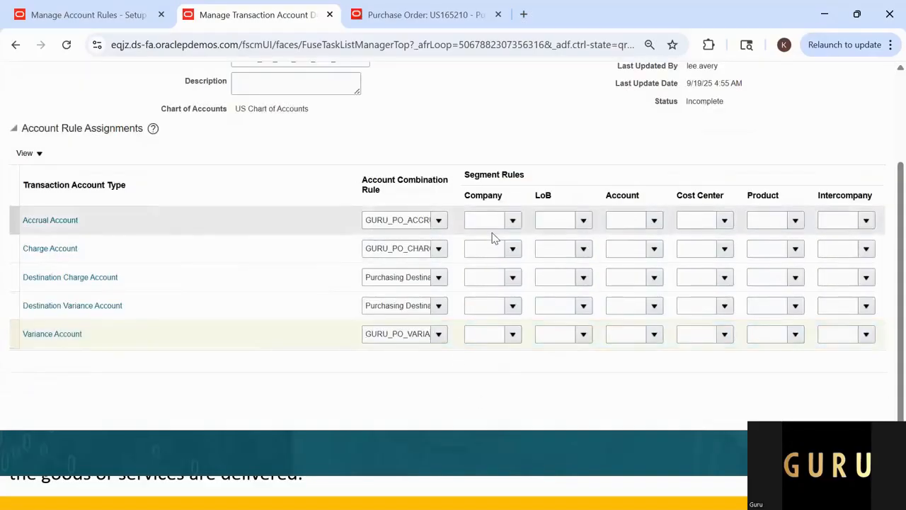
Step: Switch to the Excel sheet and select the Account Rule3 label in cell B11
key("alt+Tab")
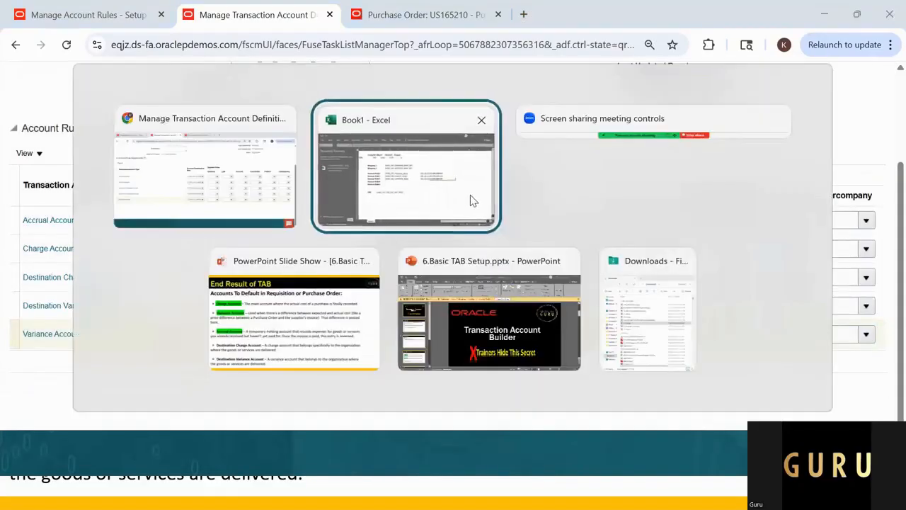
left_click(469, 200)
left_click(275, 236)
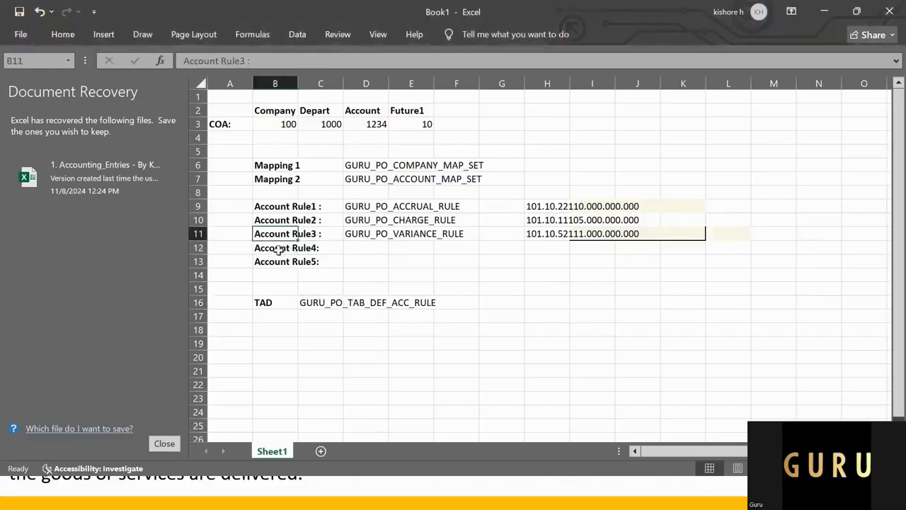
Step: Compare the company mapping set, COA segment values and accrual account combination in the Excel sheet with the definition's rule assignments
key("Down")
left_click(364, 167)
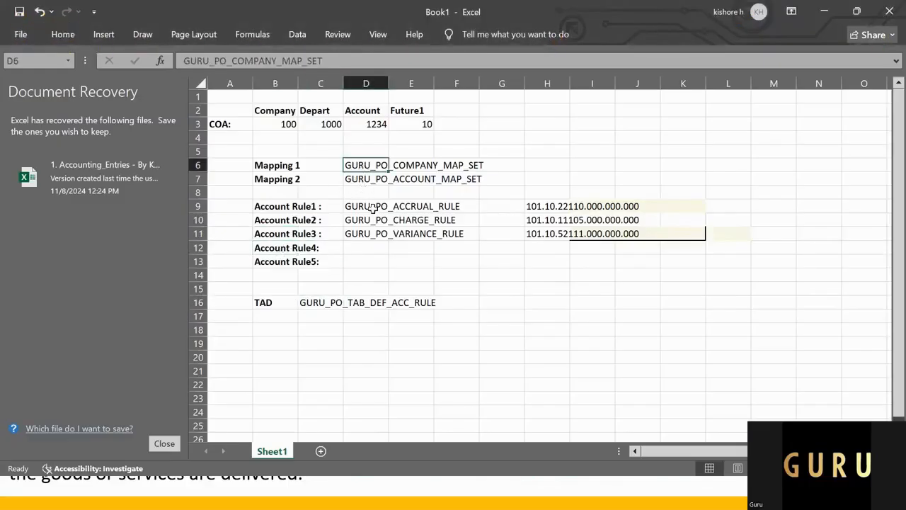
key("alt+Tab")
key("alt+Tab")
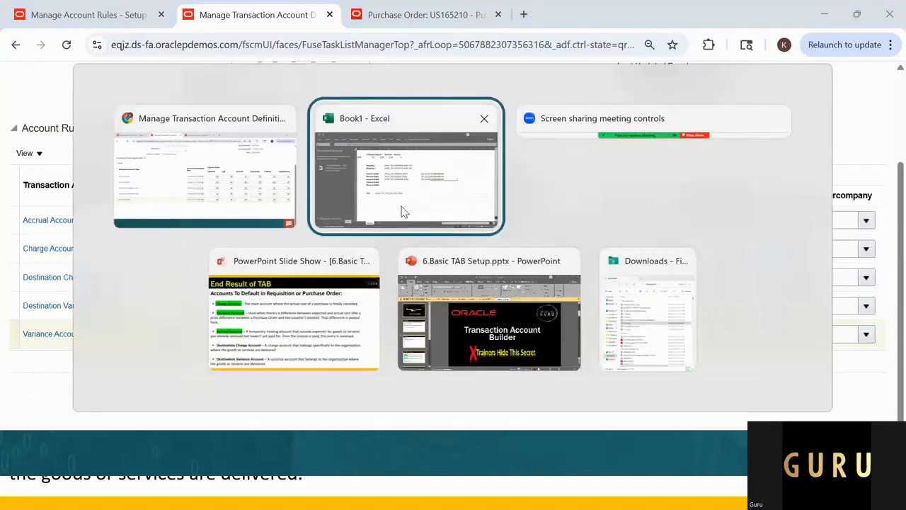
left_click(400, 211)
left_click_drag(281, 127, 422, 128)
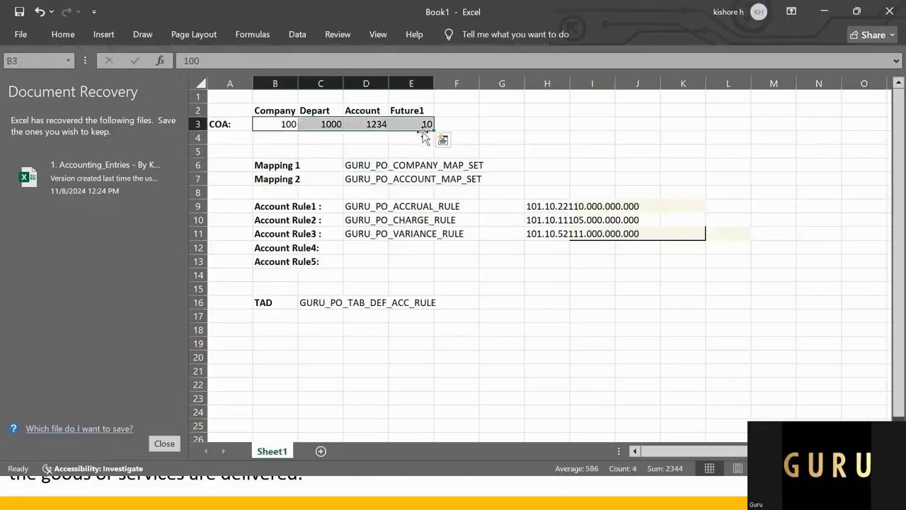
key("alt+Tab")
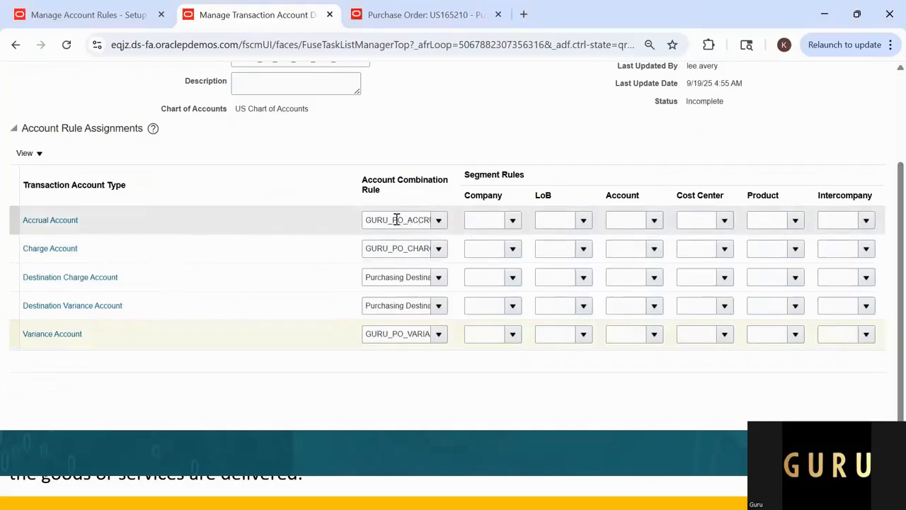
key("alt+Tab")
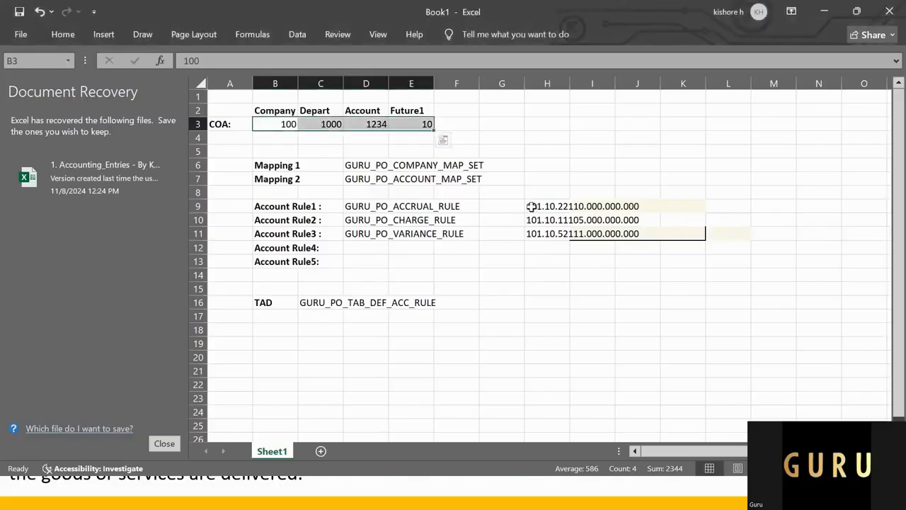
left_click_drag(531, 206, 661, 206)
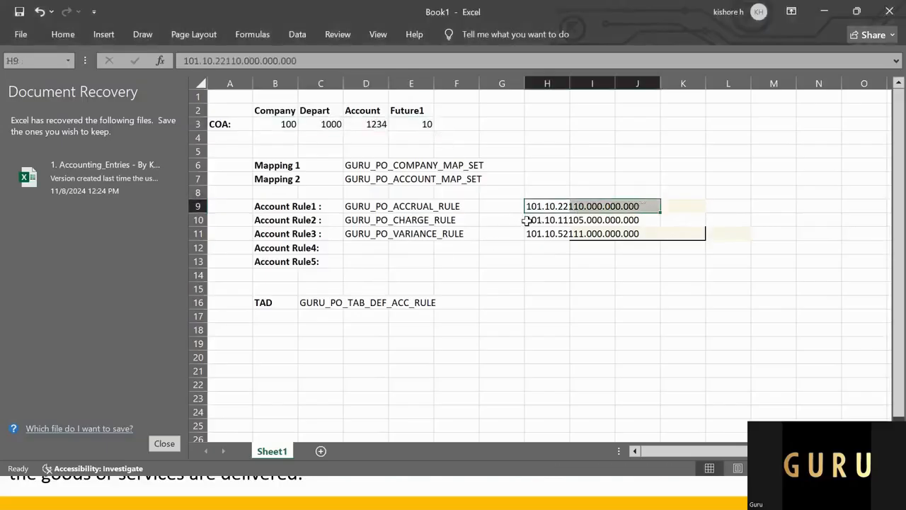
Step: Check the Company segment rules offered for the Accrual Account against the GURU_PO_COMPANY_MAP_SET mapping in the sheet
left_click(343, 166)
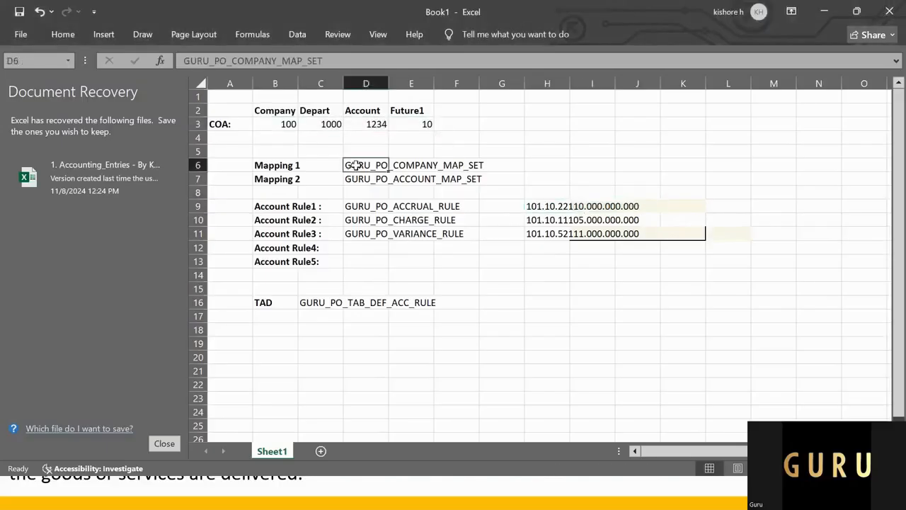
key("alt+Tab")
left_click(496, 220)
key("alt+Tab")
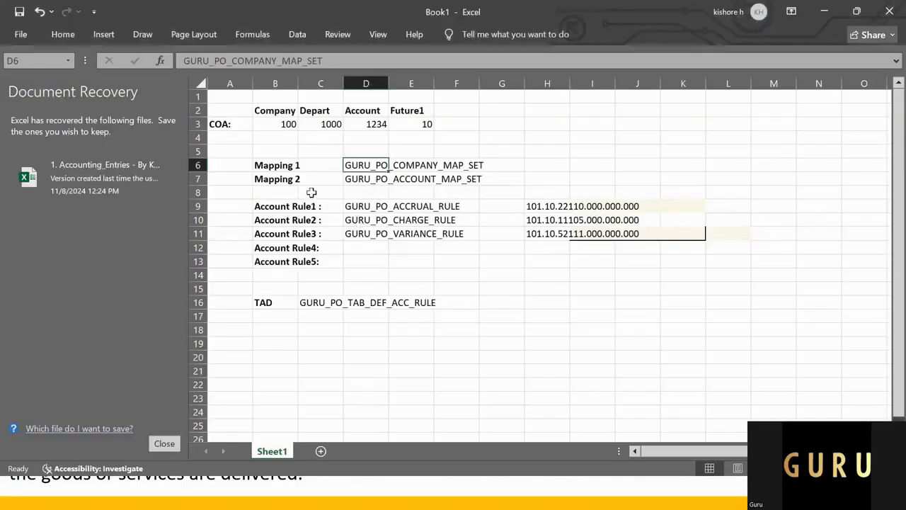
left_click(397, 161)
key("alt+Tab")
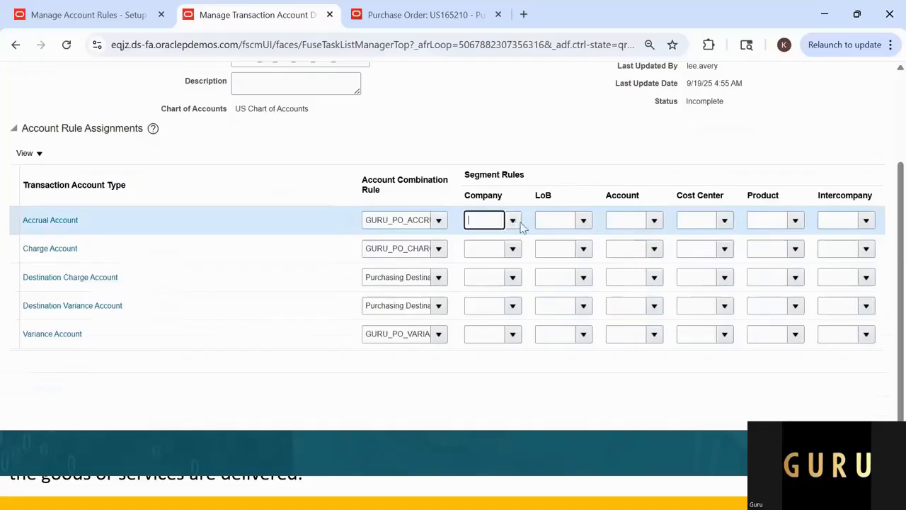
left_click(511, 222)
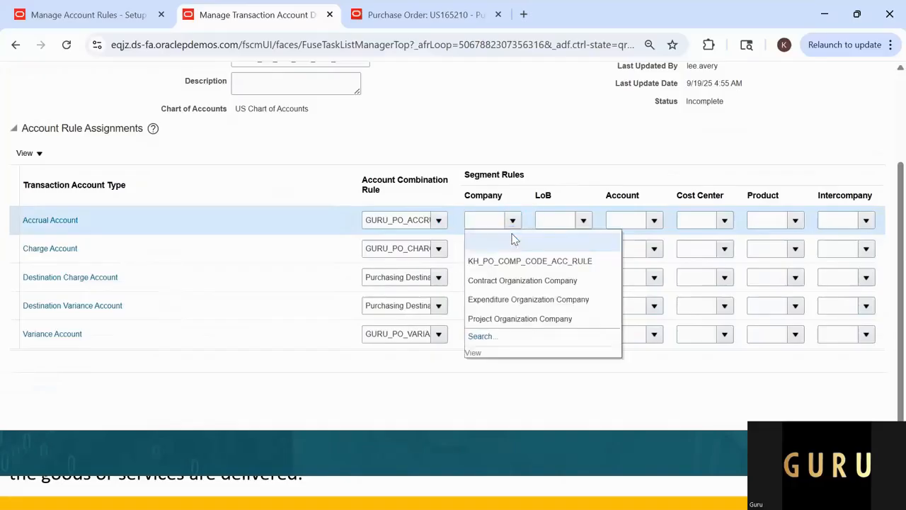
left_click(569, 151)
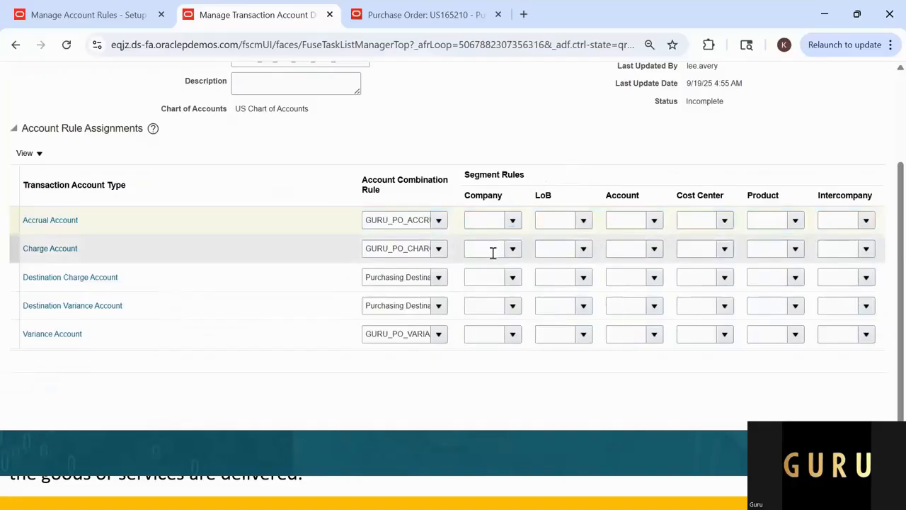
Step: Review the accrual combination in H9 and the company mapping in D6, and recheck the Accrual Account's Company rule choices
key("alt+Tab")
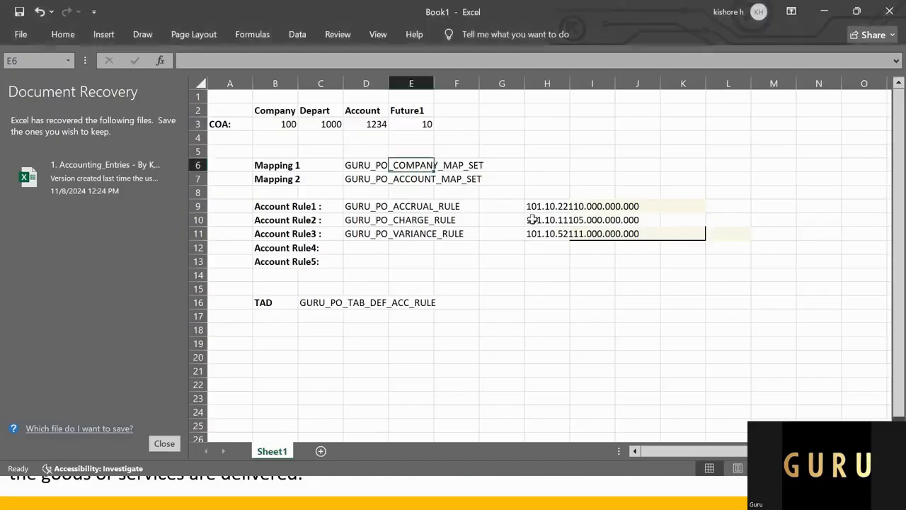
left_click(535, 207)
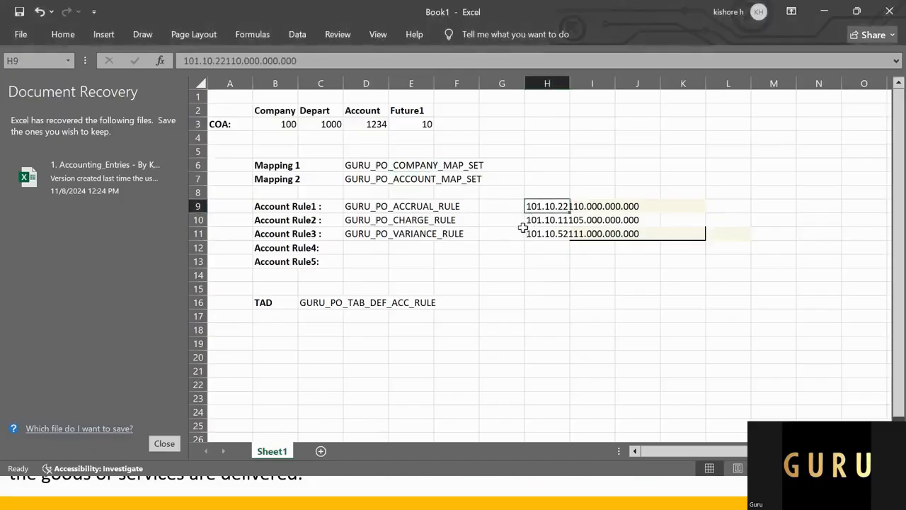
left_click(365, 167)
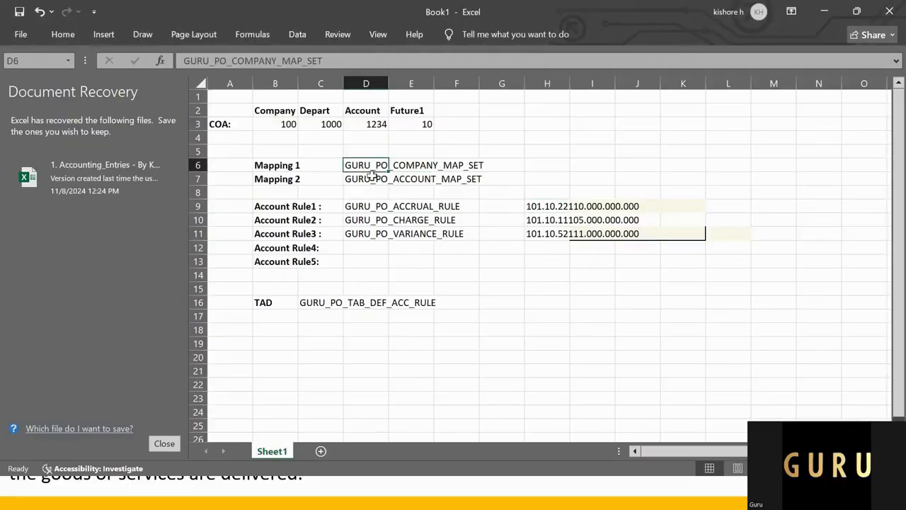
left_click(308, 247)
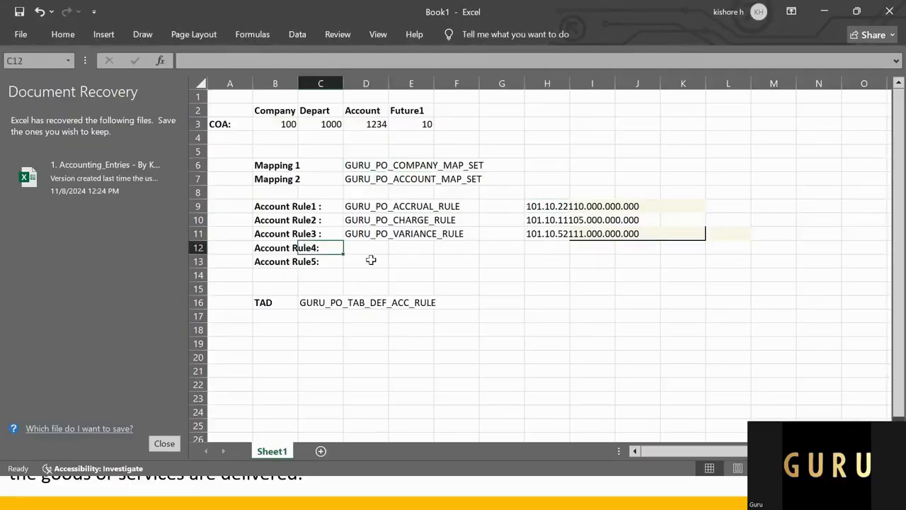
key("alt+Tab")
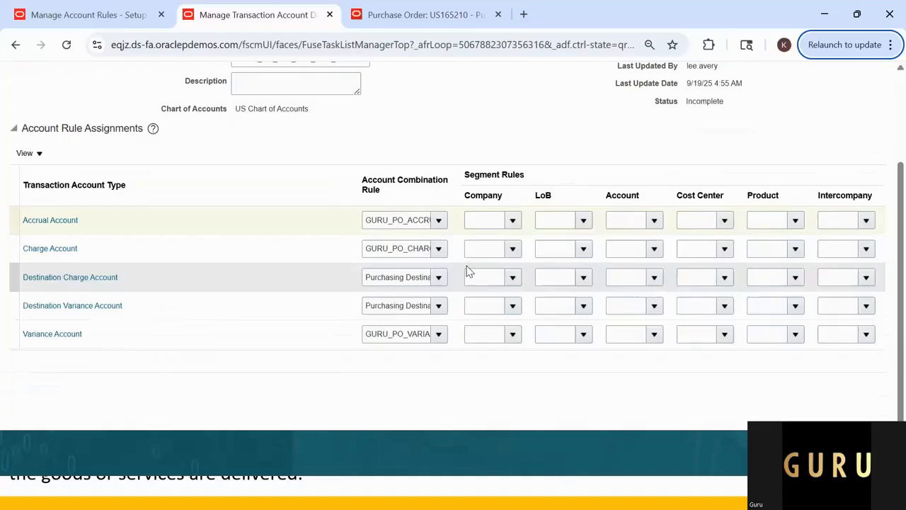
left_click(513, 221)
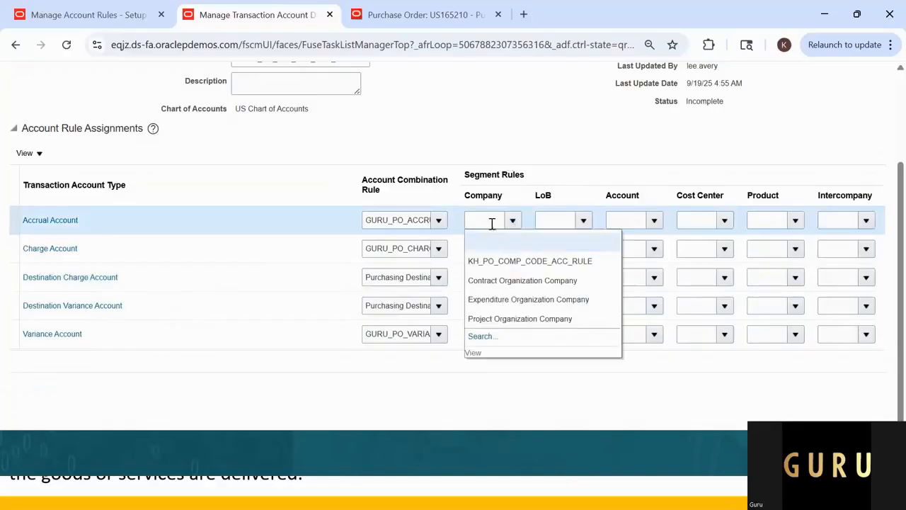
left_click(522, 149)
Step: Switch to the Excel sheet and delete the Account Rule4 and Account Rule5 labels in rows 12 and 13
key("alt+Tab")
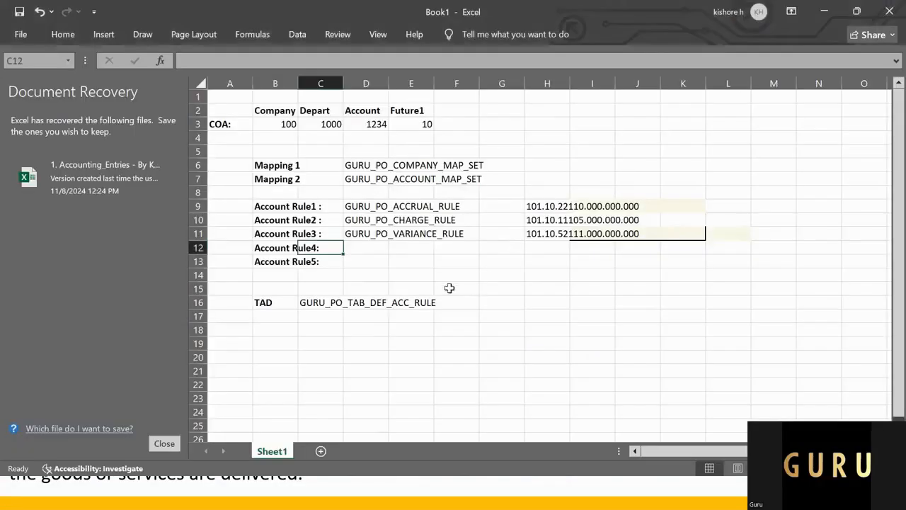
left_click(369, 248)
left_click_drag(278, 248, 318, 263)
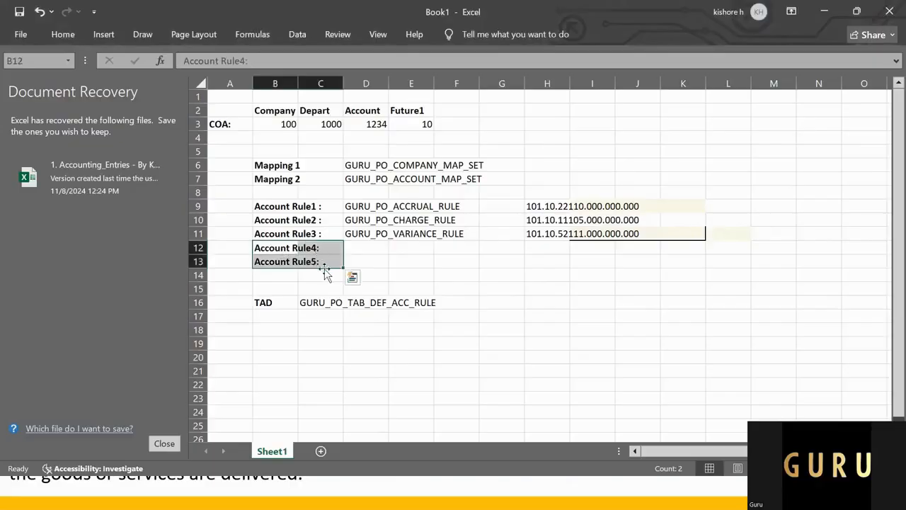
key("Delete")
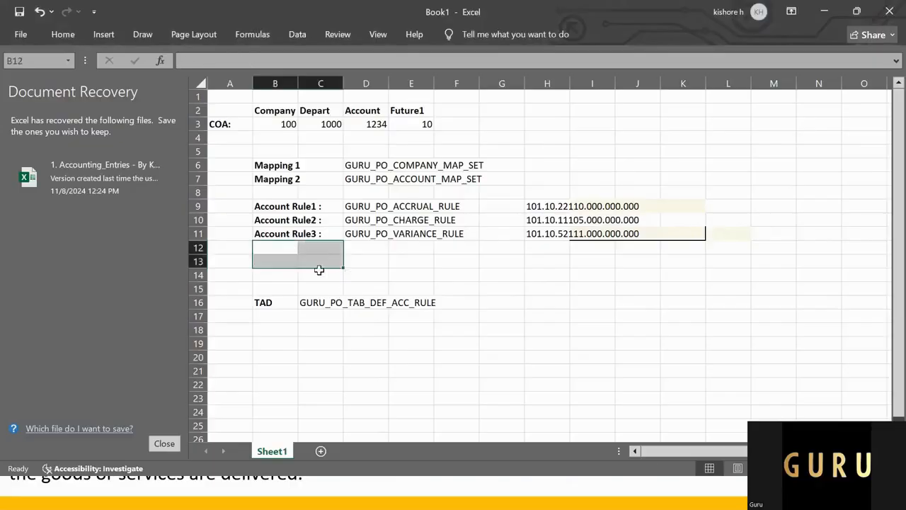
left_click(280, 244)
left_click(289, 258)
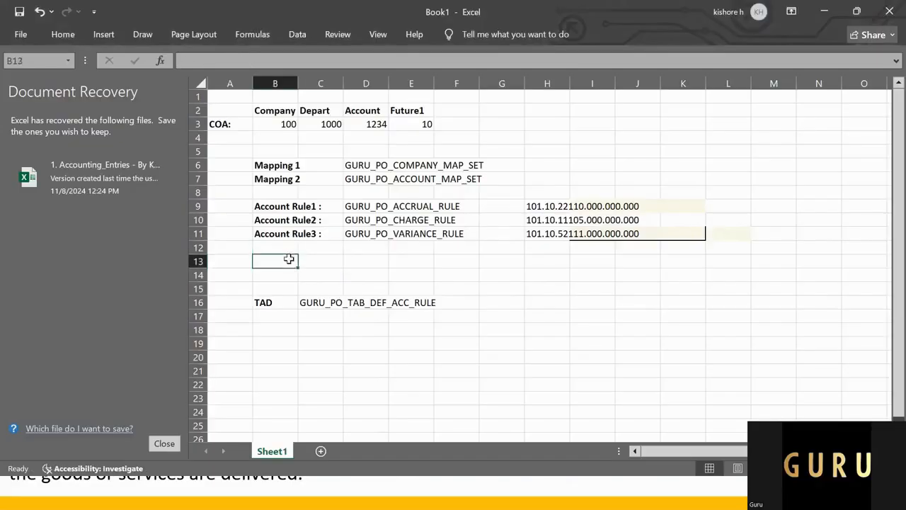
Step: Return to the transaction account definition and review its name and the account combination rule assignments
key("alt+Tab")
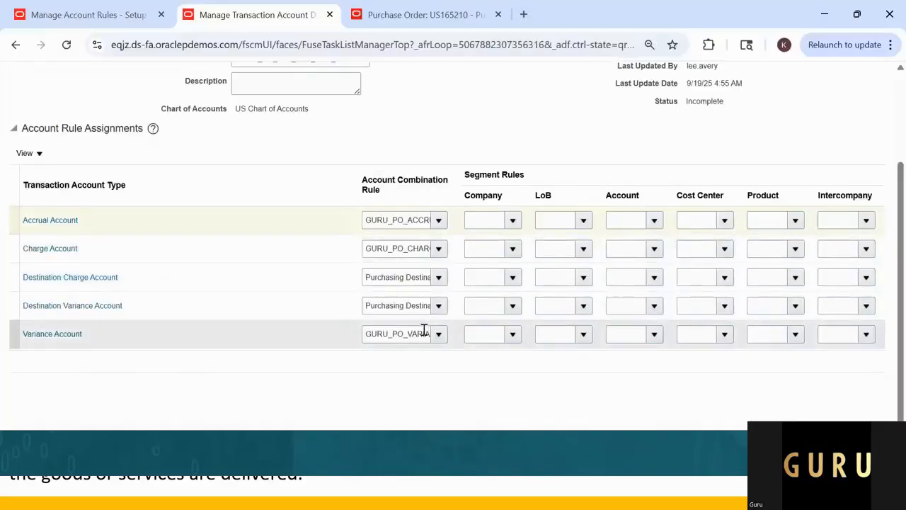
scroll(424, 343, "up", 2)
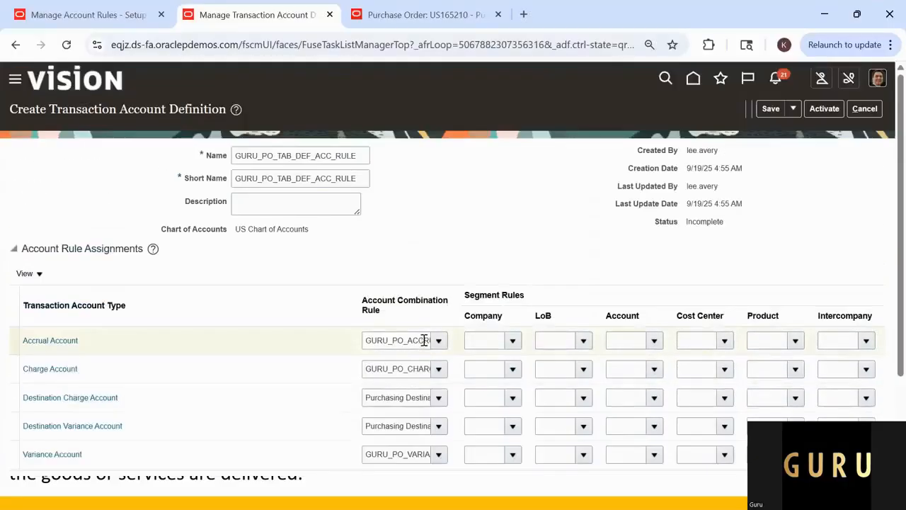
scroll(425, 338, "down", 2)
scroll(425, 334, "up", 2)
left_click(264, 157)
key("ctrl+a")
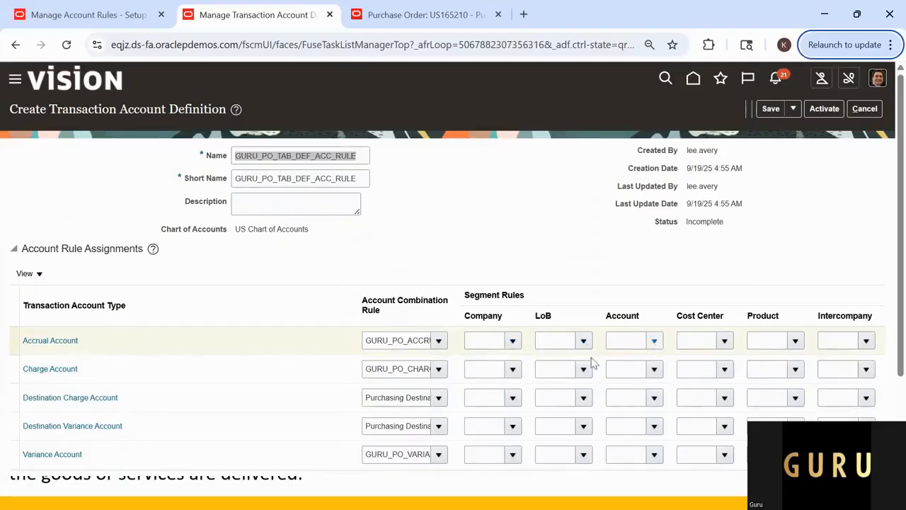
key("alt+Tab")
key("alt+Tab")
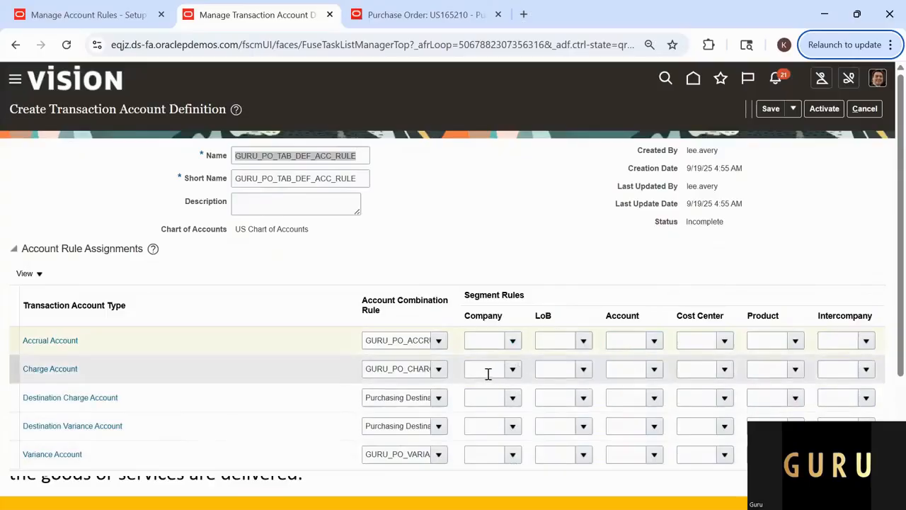
Step: Relate the Mapping 1 and Mapping 2 entries in the sheet to the segment rule columns, viewing the Accrual Account's Company choices
key("alt+Tab")
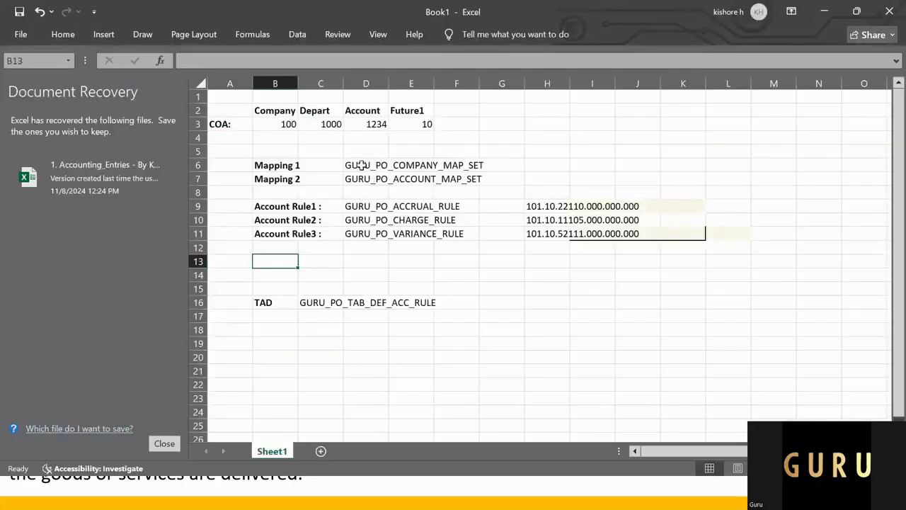
left_click(361, 165)
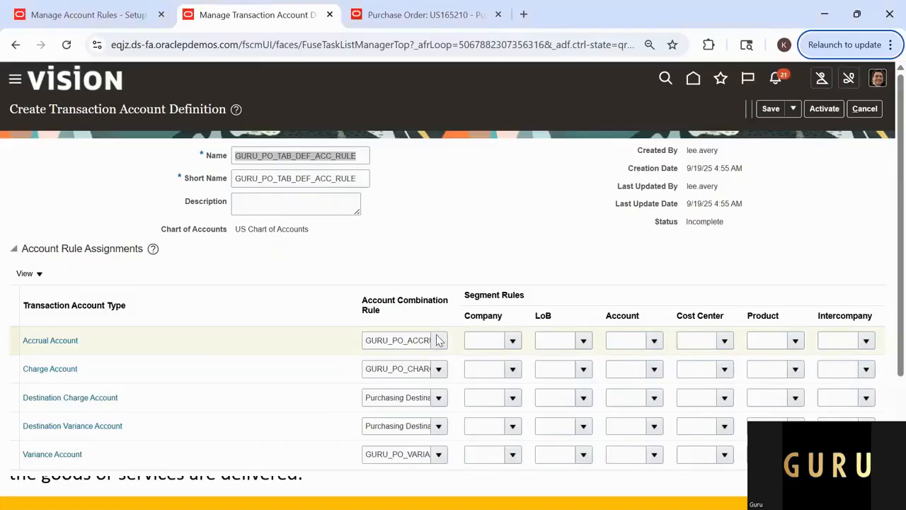
key("alt+Tab")
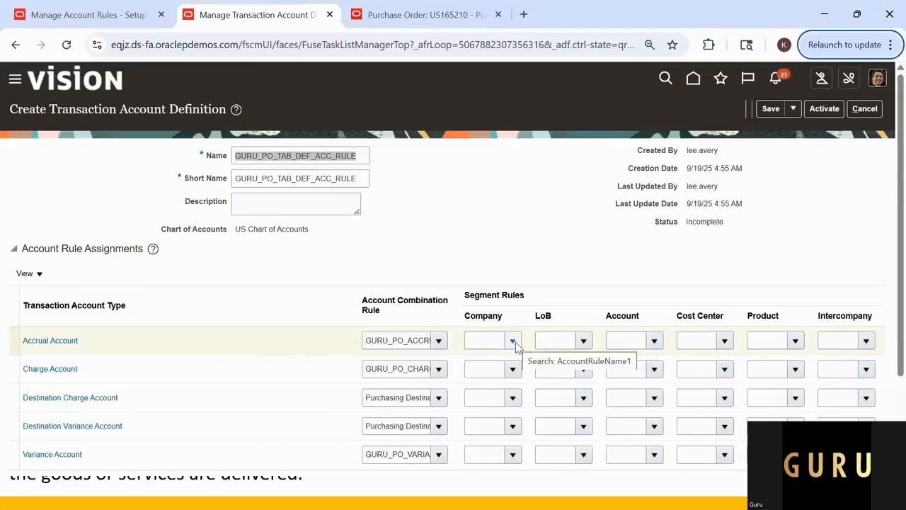
left_click(513, 342)
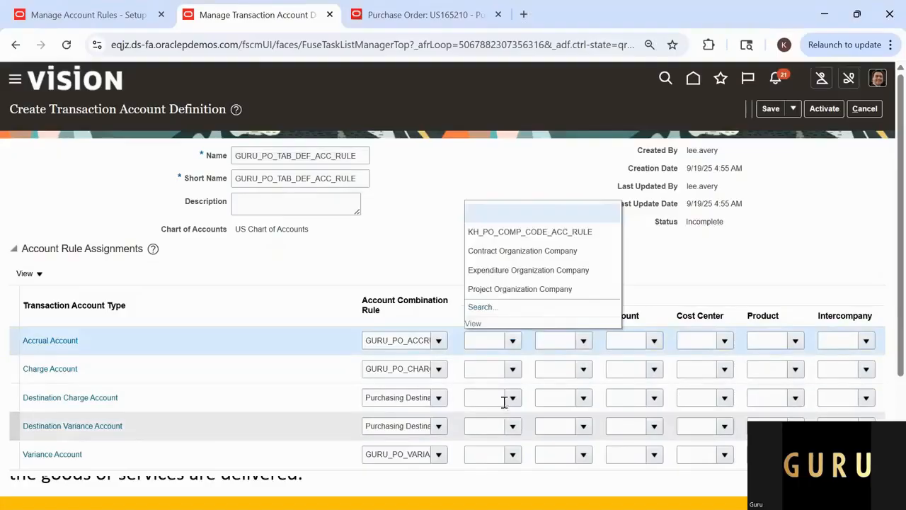
left_click(502, 370)
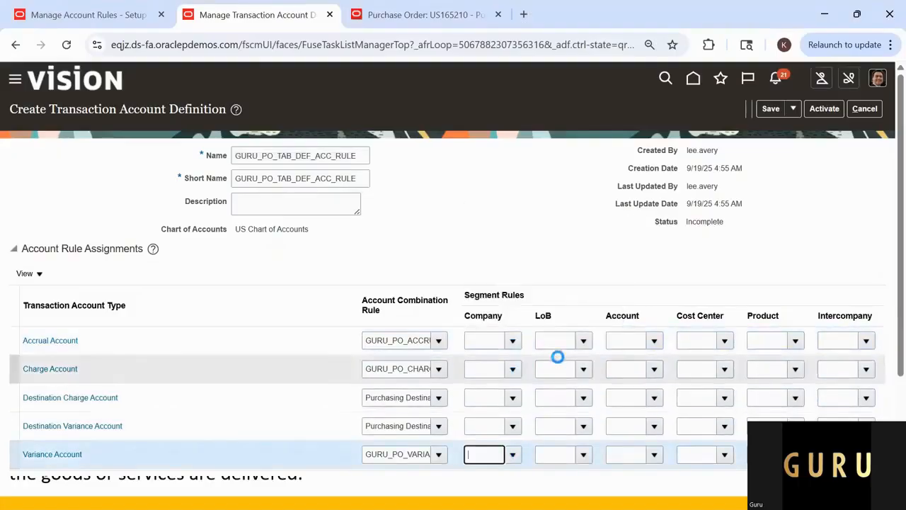
key("alt+Tab")
left_click(278, 180)
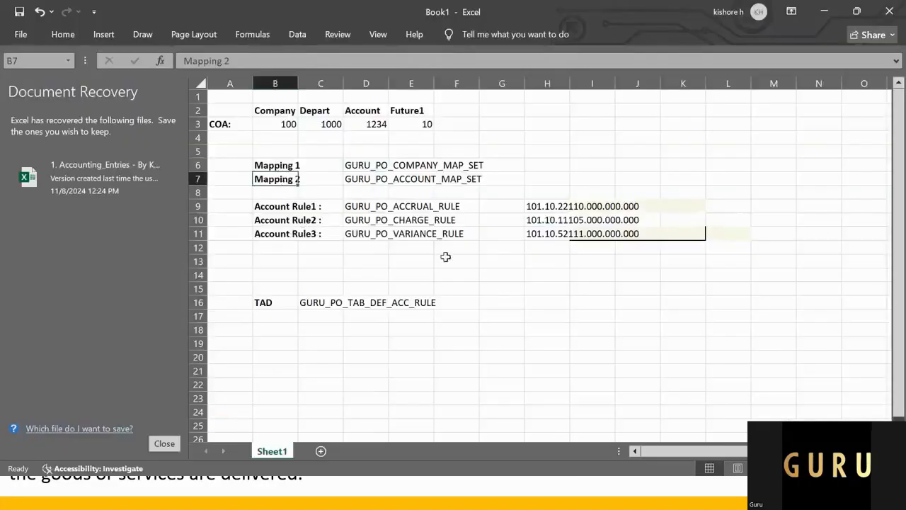
key("alt+Tab")
left_click(642, 322)
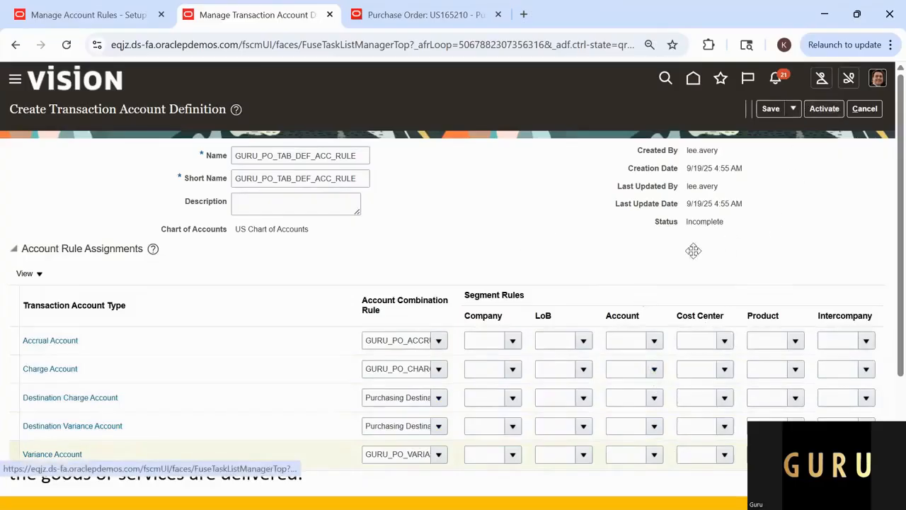
Step: Save and activate the transaction account definition GURU_PO_TAB_DEF_ACC_RULE
scroll(517, 263, "down", 1)
scroll(518, 263, "up", 1)
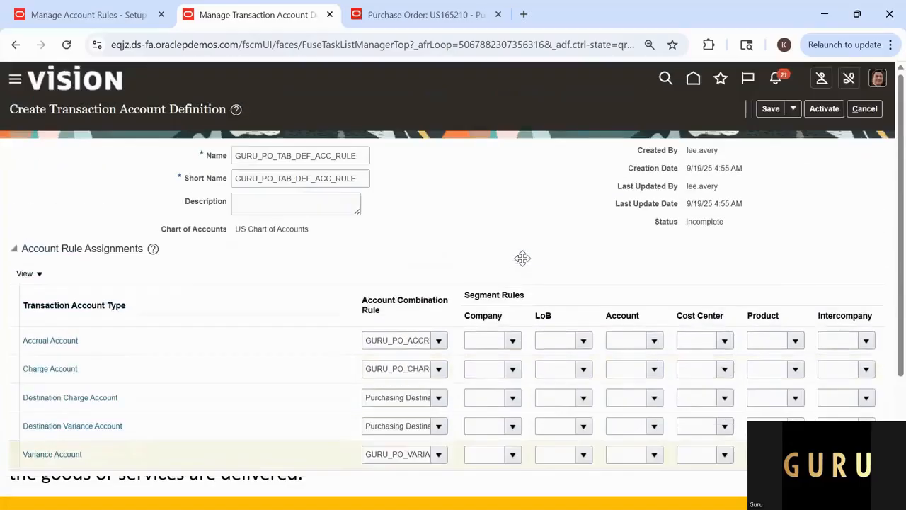
left_click(771, 108)
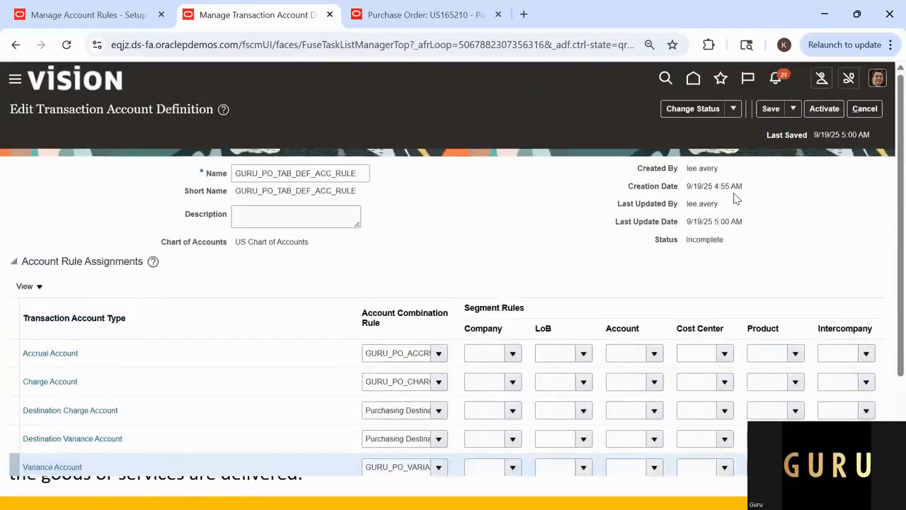
left_click(825, 110)
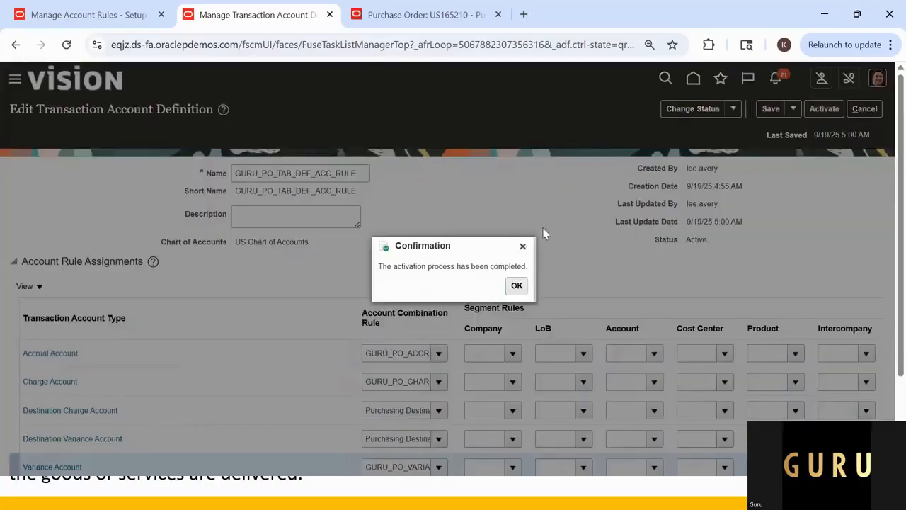
Step: Dismiss the activation confirmation, copy the name GURU_PO_TAB_DEF_ACC_RULE from the definitions list and finish managing transaction account definitions
left_click_drag(398, 266, 510, 283)
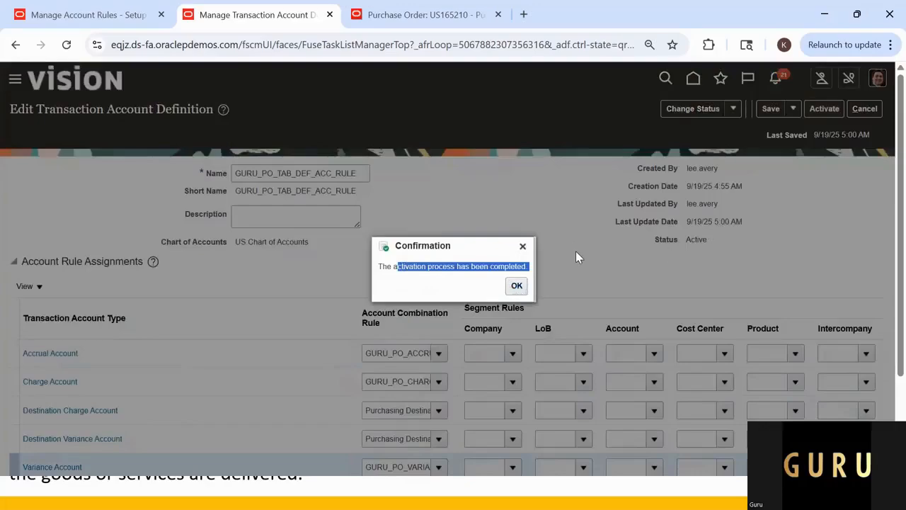
left_click(516, 287)
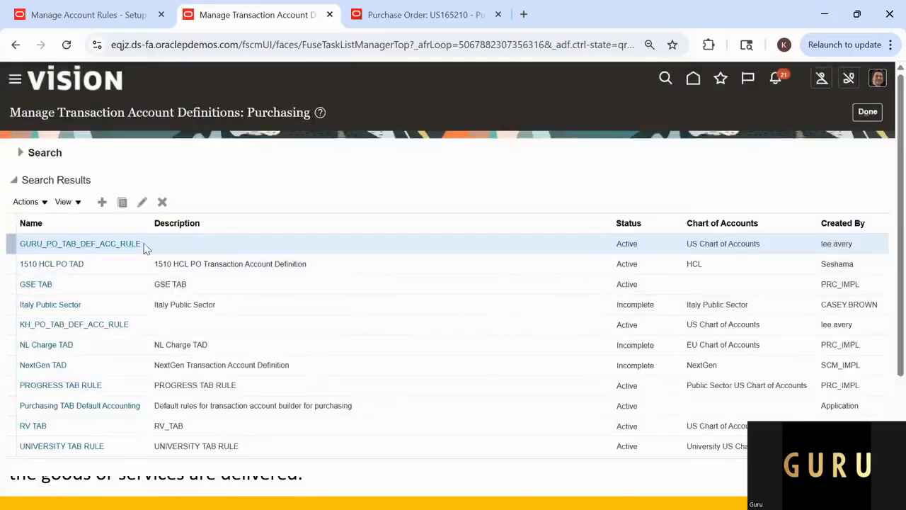
left_click_drag(141, 244, 19, 243)
key("ctrl+c")
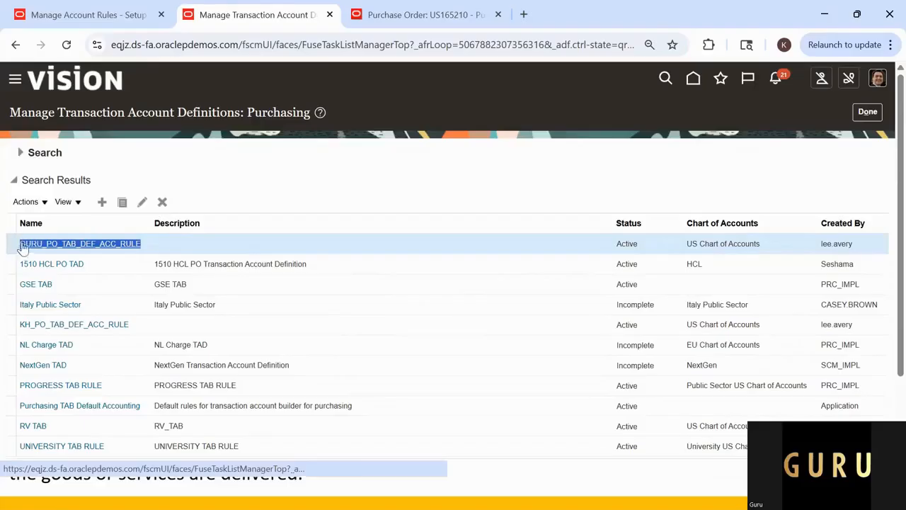
left_click(868, 113)
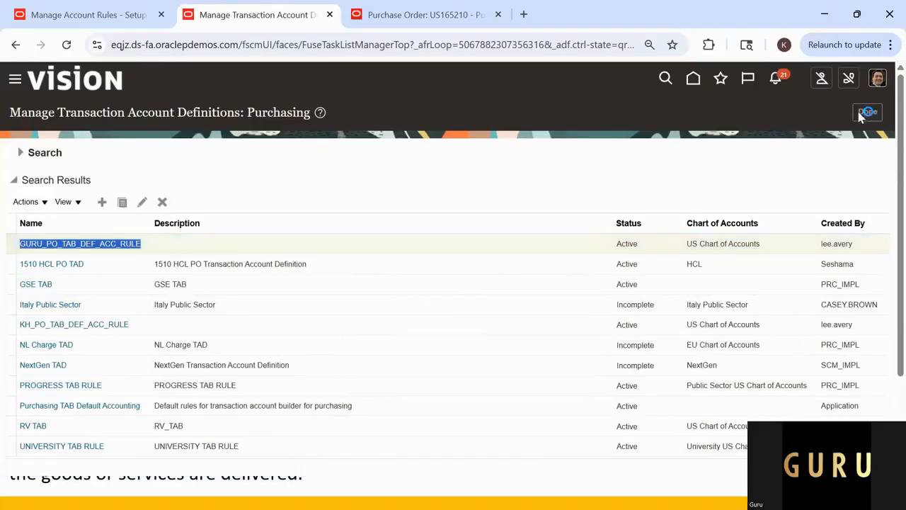
Step: Open the Manage Subledger Accounting Options task and search for the US Primary Ledger
left_click(431, 410)
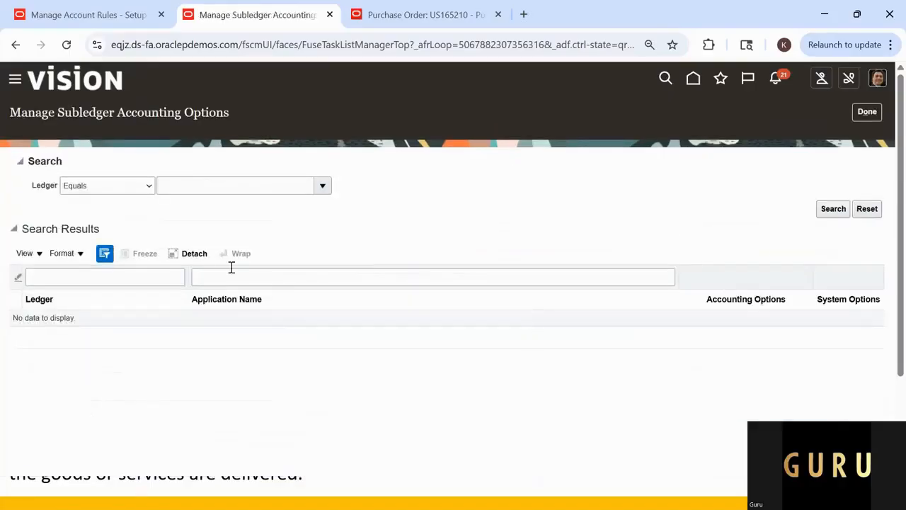
left_click(182, 185)
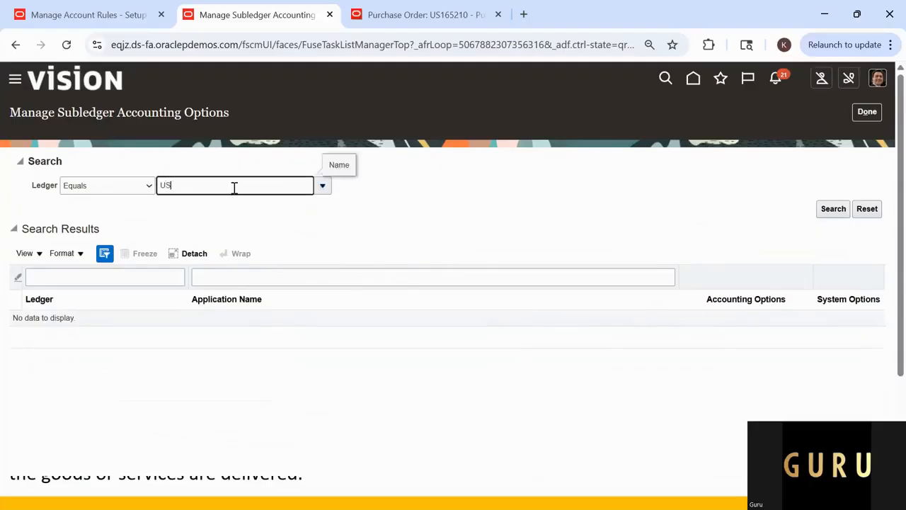
type("US PRIMARY")
key("Tab")
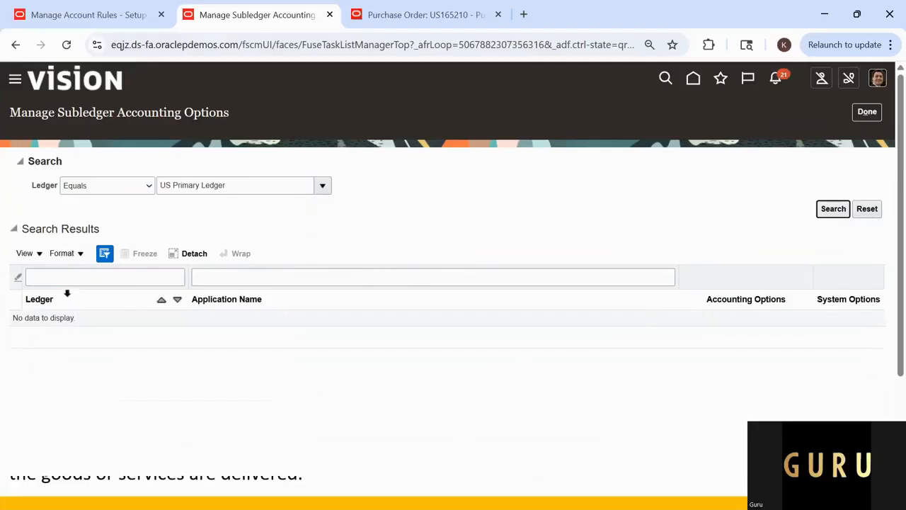
left_click(830, 211)
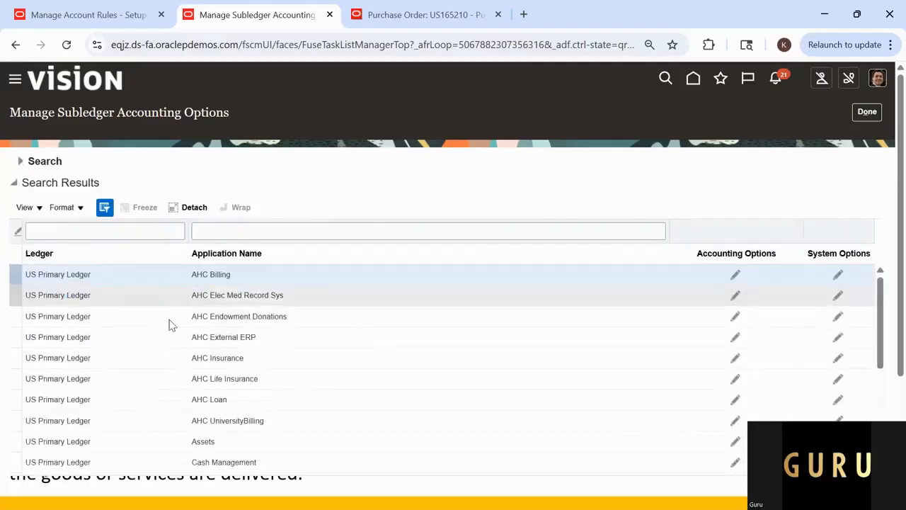
Step: Locate the Purchasing application for US Primary Ledger and open its accounting options for editing
scroll(178, 443, "down", 2)
scroll(187, 439, "down", 5)
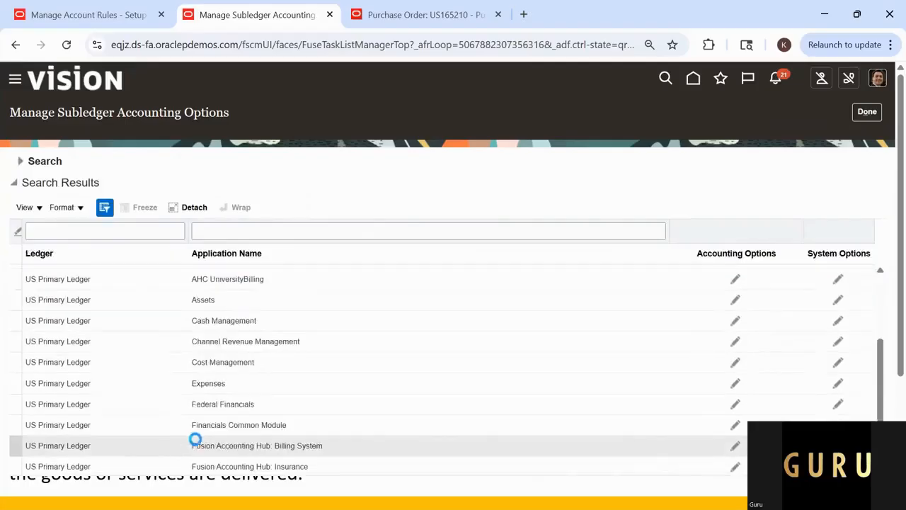
scroll(208, 457, "down", 5)
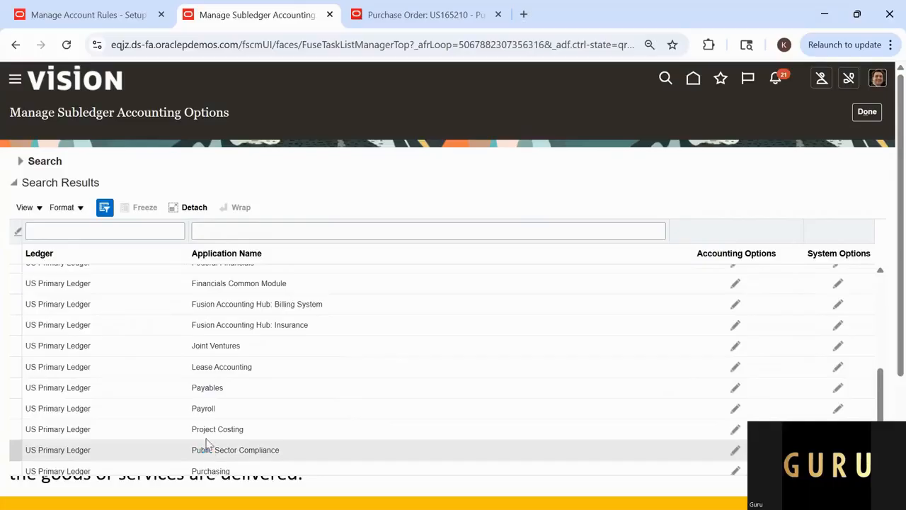
left_click(228, 322)
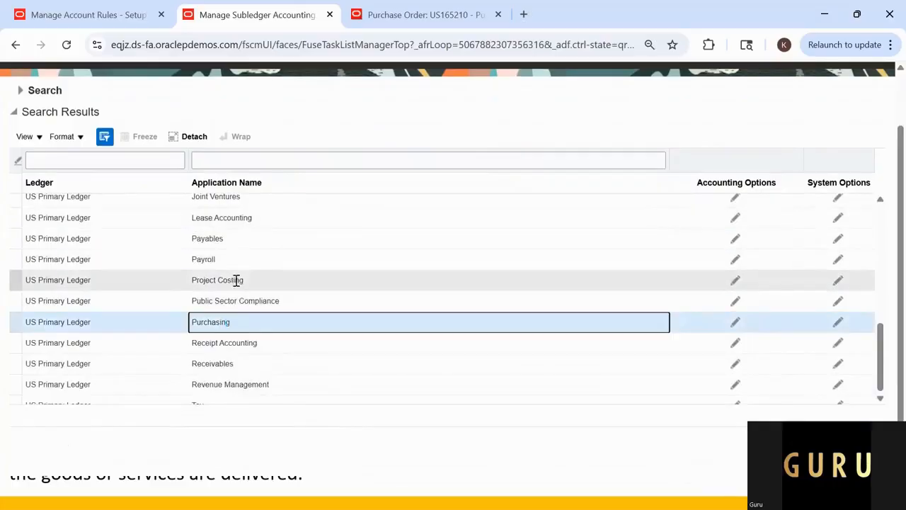
scroll(225, 276, "up", 1)
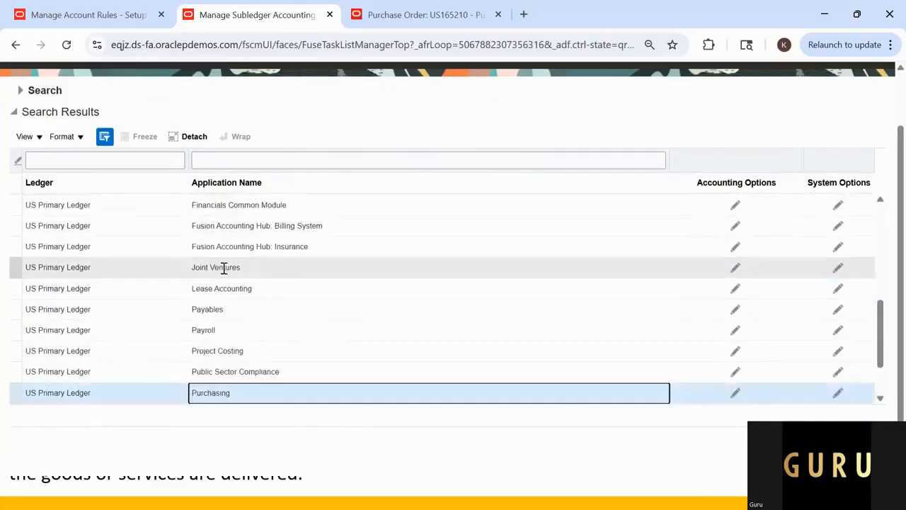
scroll(225, 273, "down", 3)
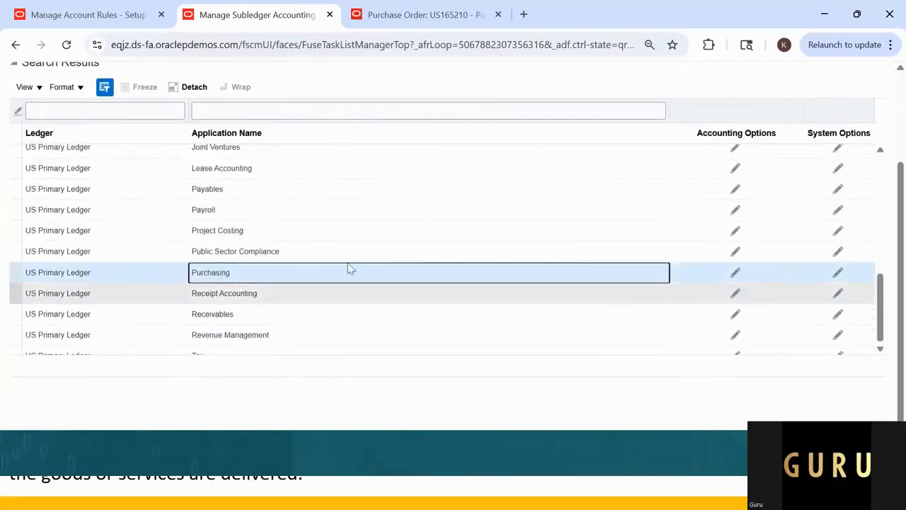
scroll(337, 134, "up", 2)
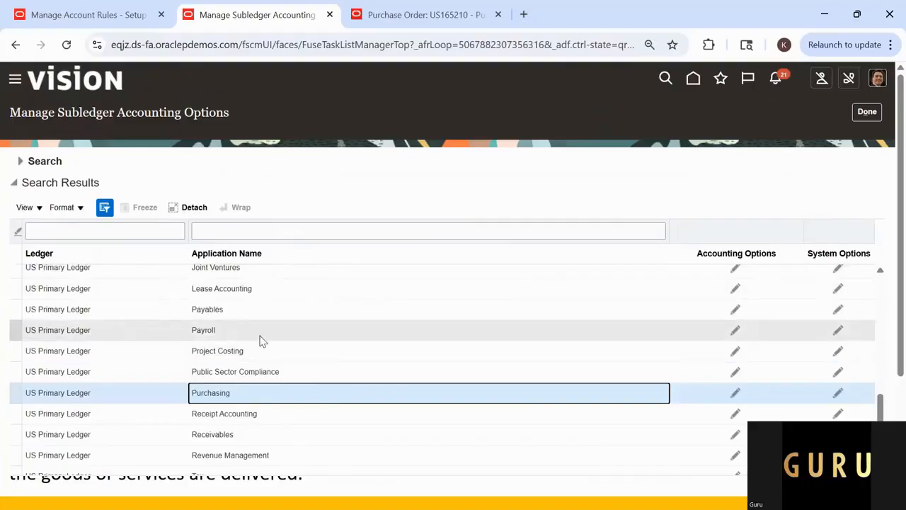
left_click(736, 394)
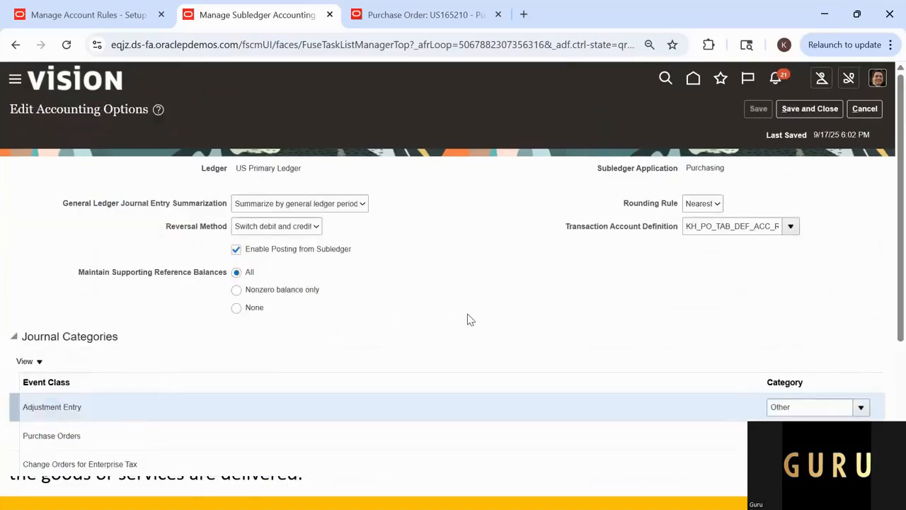
Step: Replace the Transaction Account Definition in the Purchasing accounting options with GURU_PO_TAB_DEF_ACC_RULE
scroll(334, 376, "down", 1)
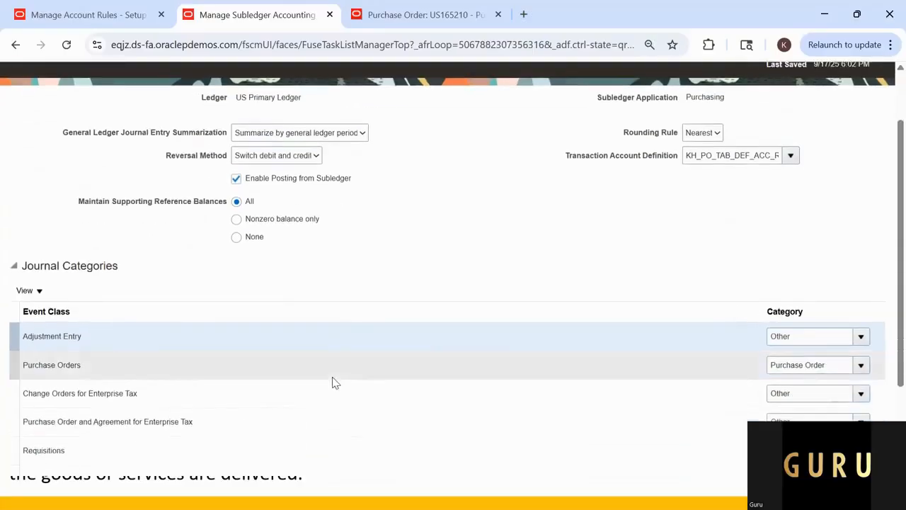
scroll(361, 273, "up", 1)
left_click(734, 227)
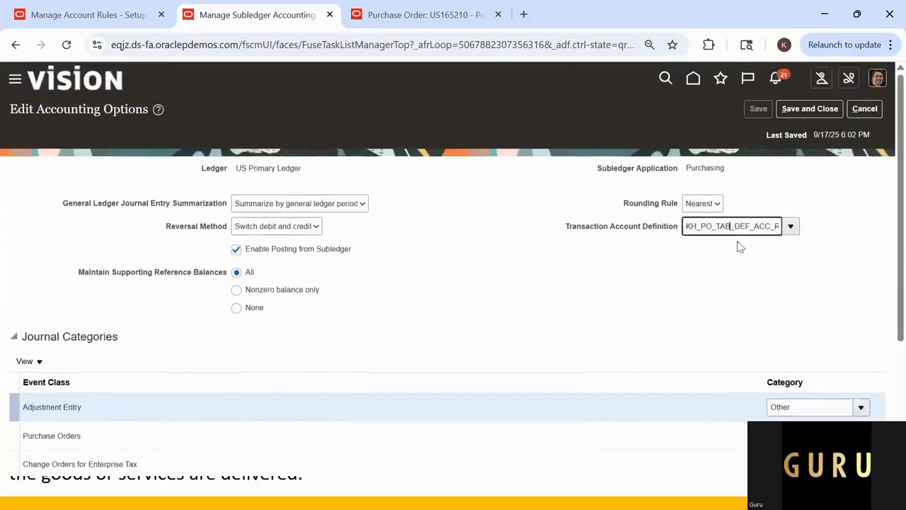
key("ctrl+a")
key("BackSpace")
key("ctrl+v")
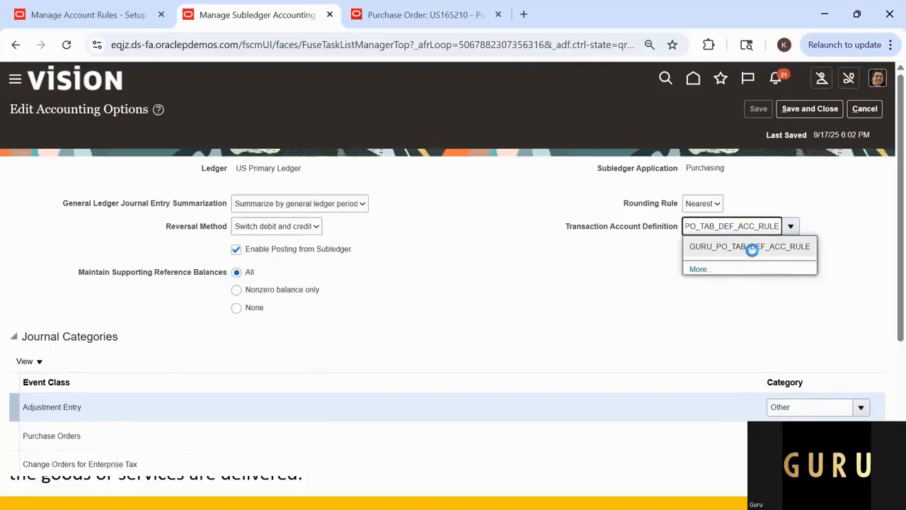
left_click(756, 246)
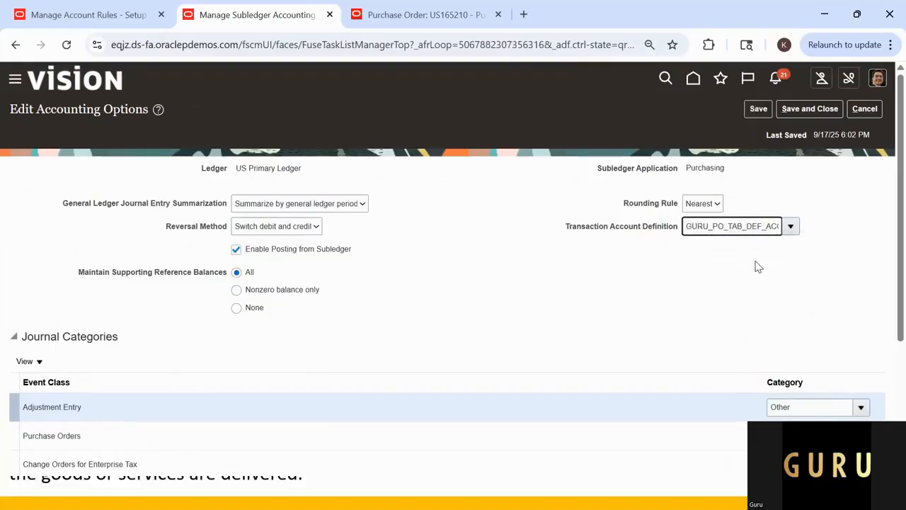
left_click(694, 231)
left_click(655, 271)
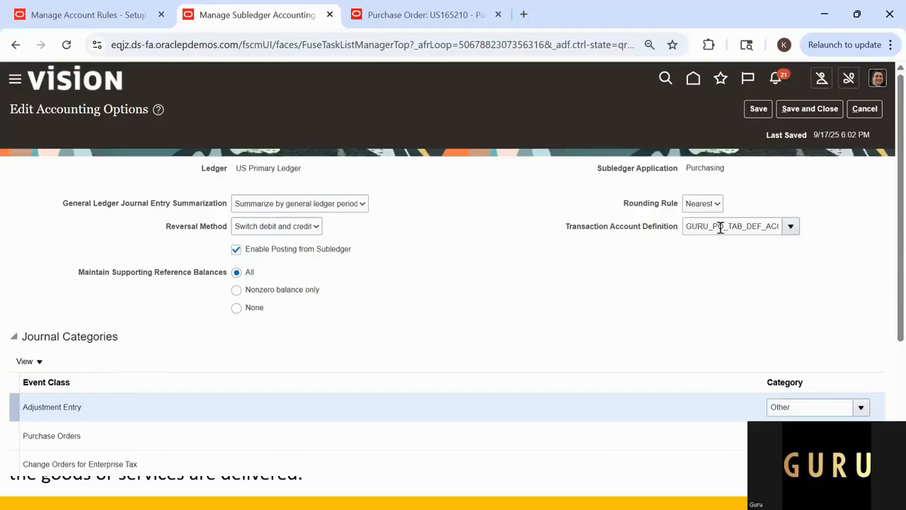
Step: Review the journal categories, save and close the Purchasing accounting options, and return to the Procurement setup tasks
scroll(432, 332, "down", 2)
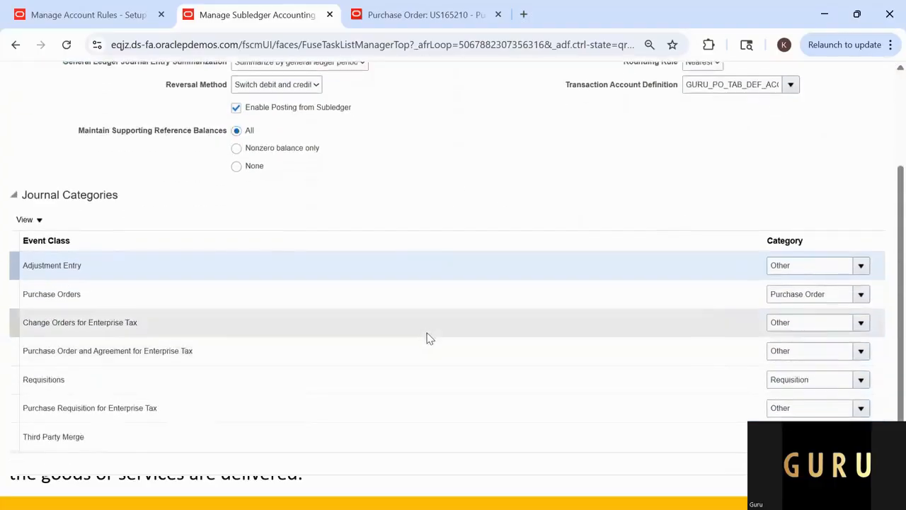
scroll(450, 327, "down", 1)
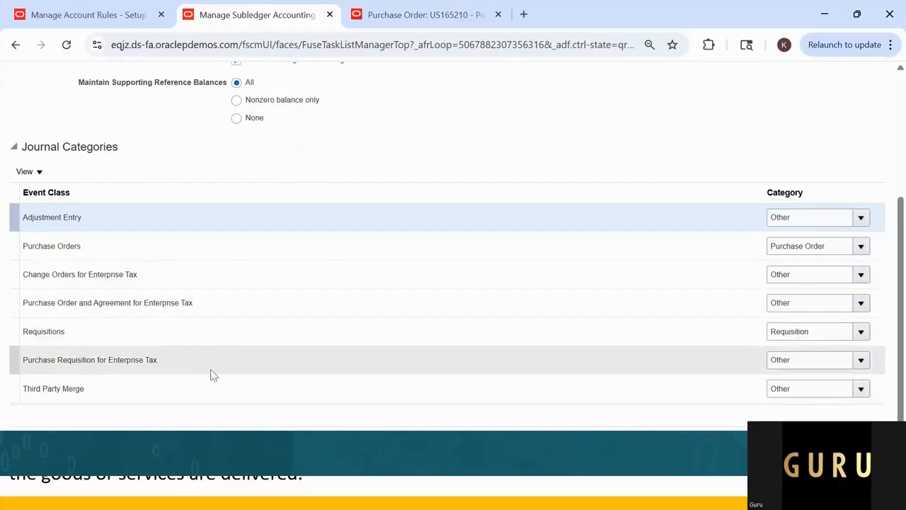
scroll(668, 175, "up", 3)
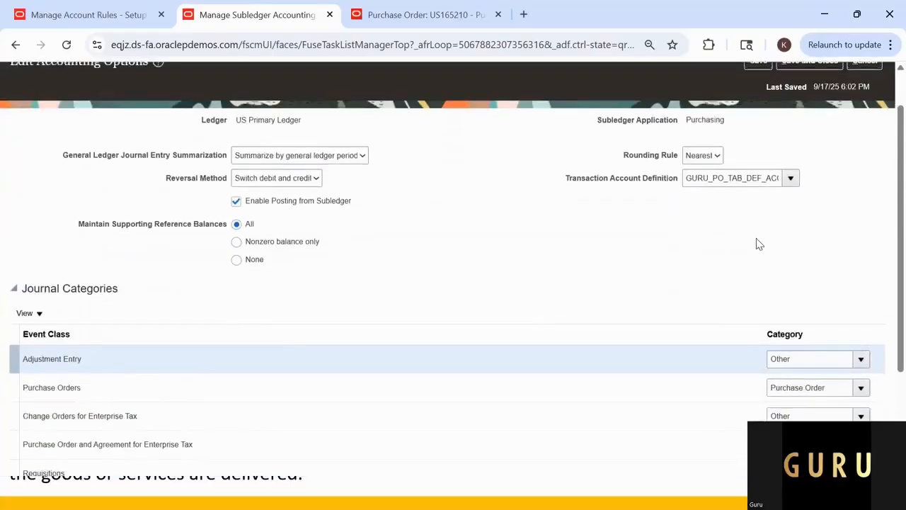
scroll(751, 240, "up", 1)
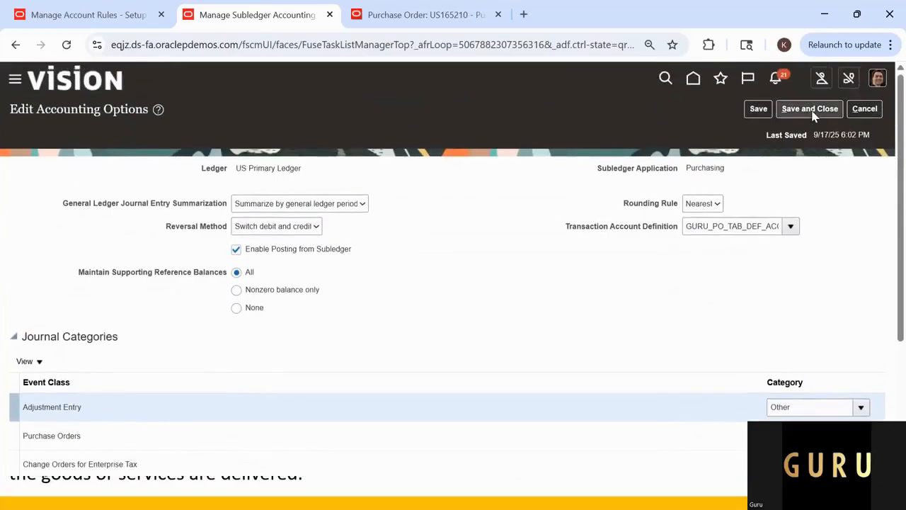
left_click(811, 111)
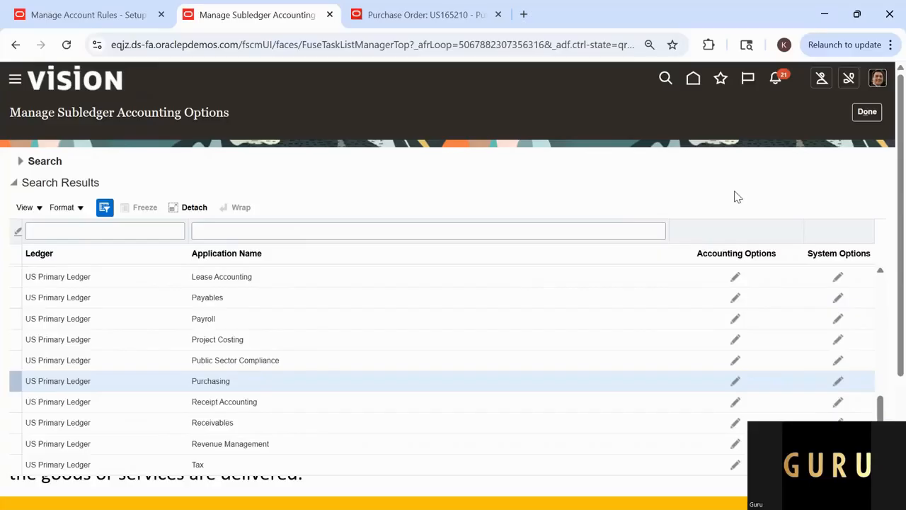
left_click(867, 113)
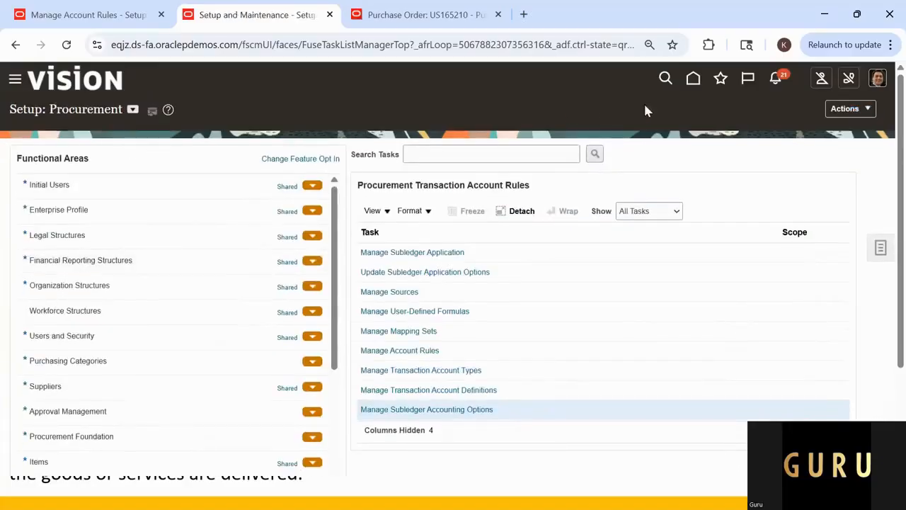
Step: Go to the home page and open the Purchase Orders work area under Procurement
left_click(693, 80)
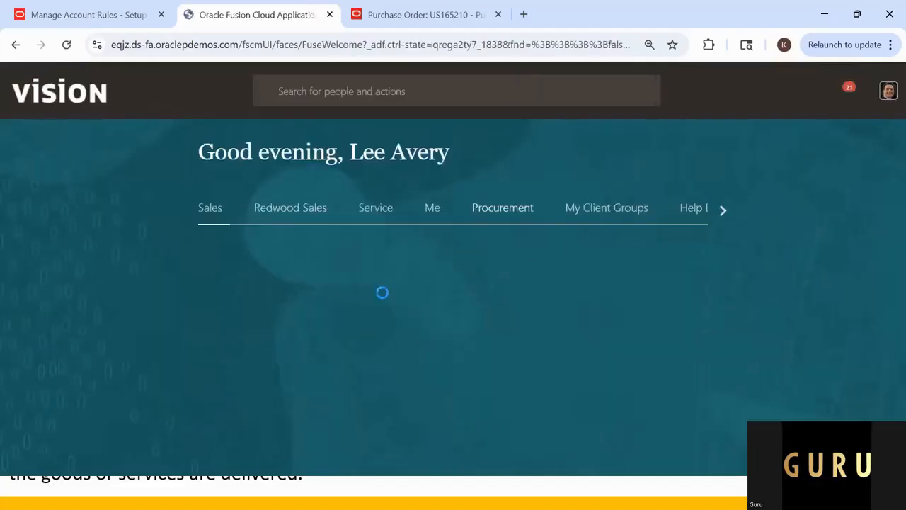
scroll(711, 355, "down", 4)
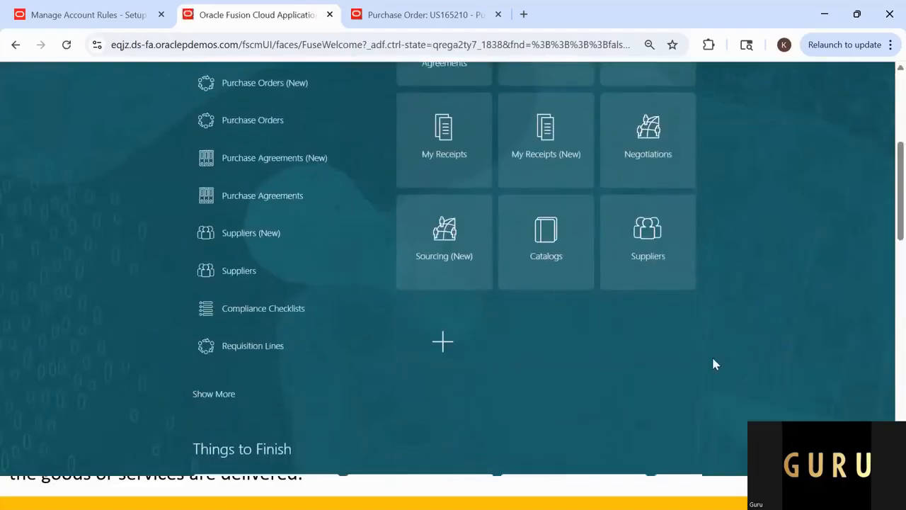
scroll(514, 257, "up", 2)
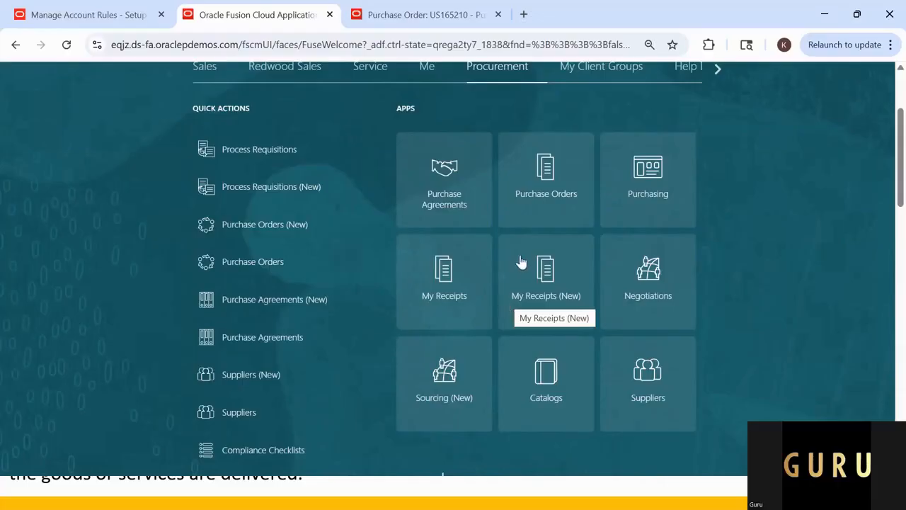
left_click(546, 176)
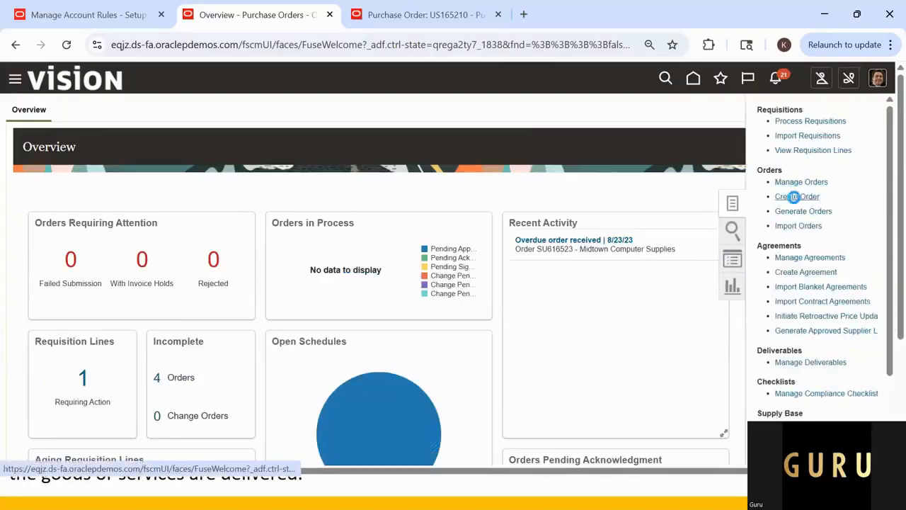
Step: Create a new purchase order with US1 Business Unit as both the procurement and requisitioning business unit
left_click(777, 214)
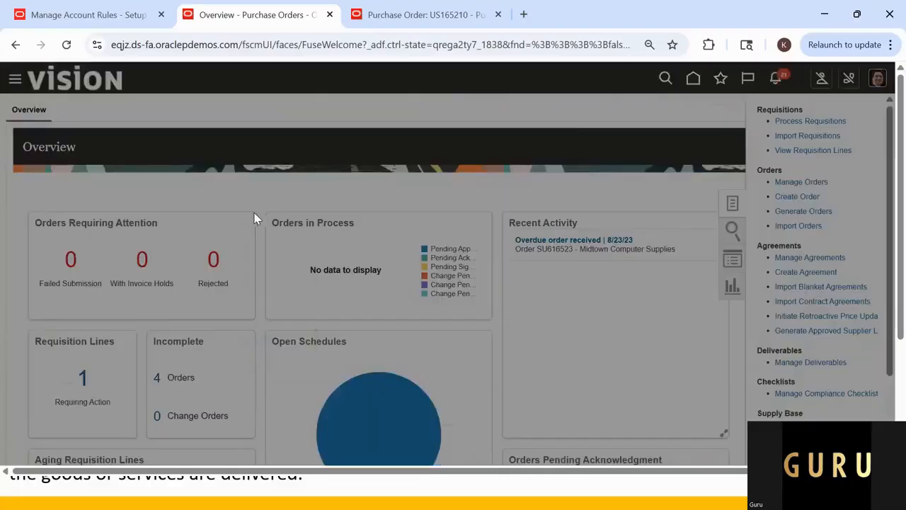
left_click(511, 187)
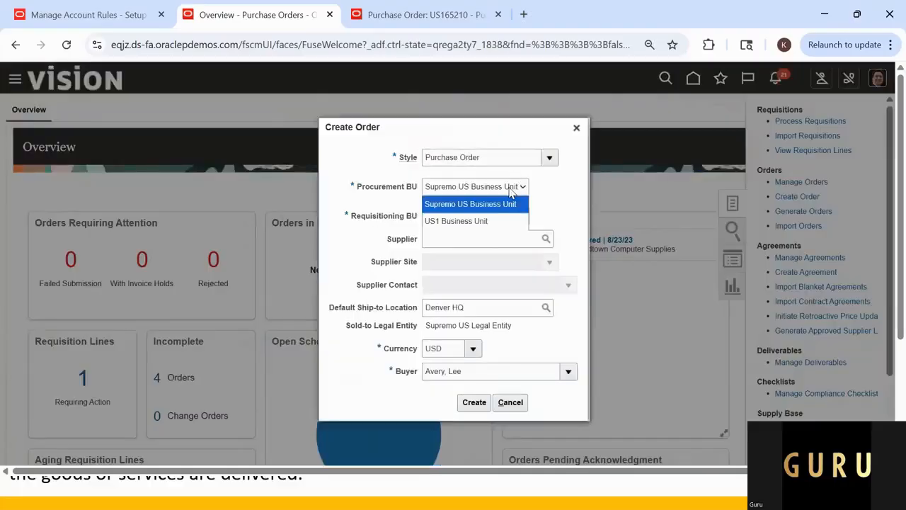
left_click(477, 223)
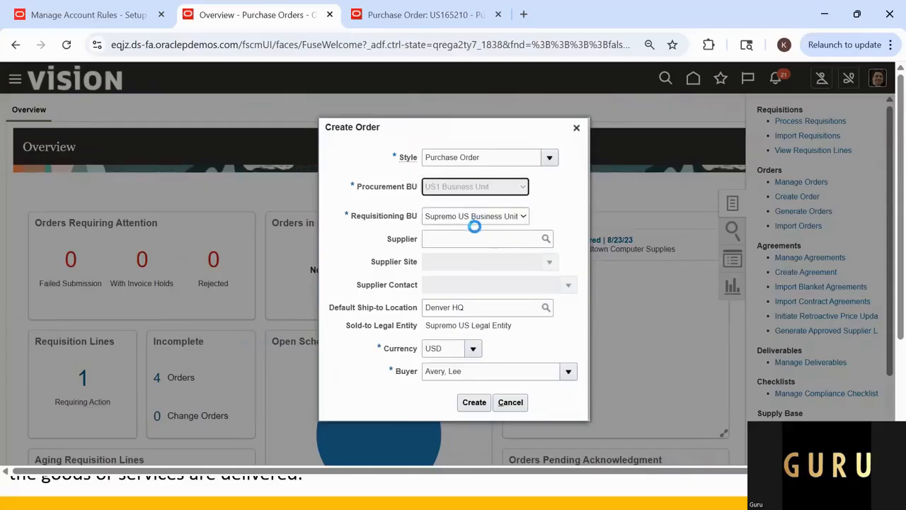
left_click(482, 220)
left_click(483, 252)
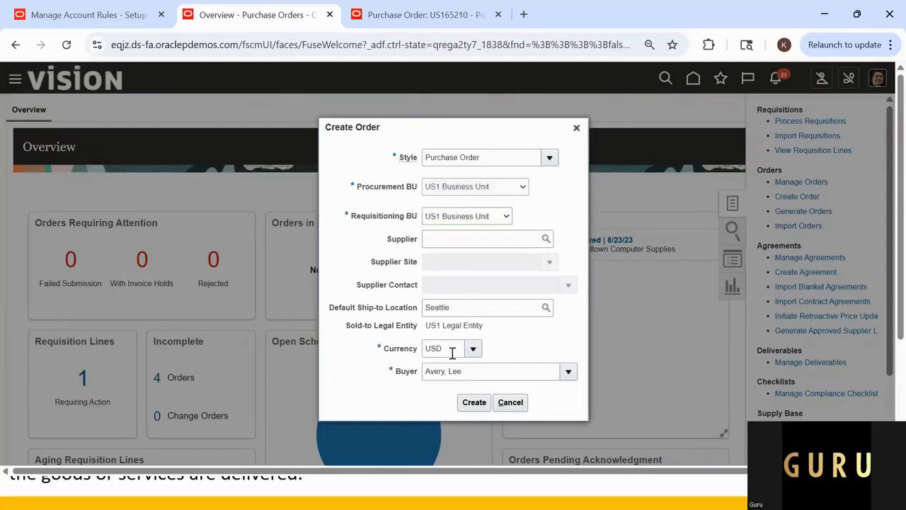
left_click(474, 403)
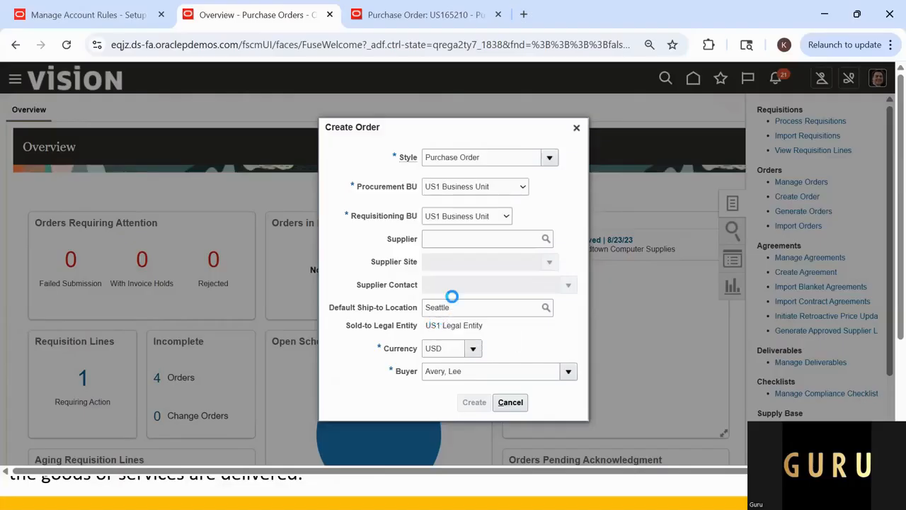
Step: Switch to the Excel workbook and examine the mapping sets, the three purchasing account rules and their account combinations against the new order
key("alt+Tab")
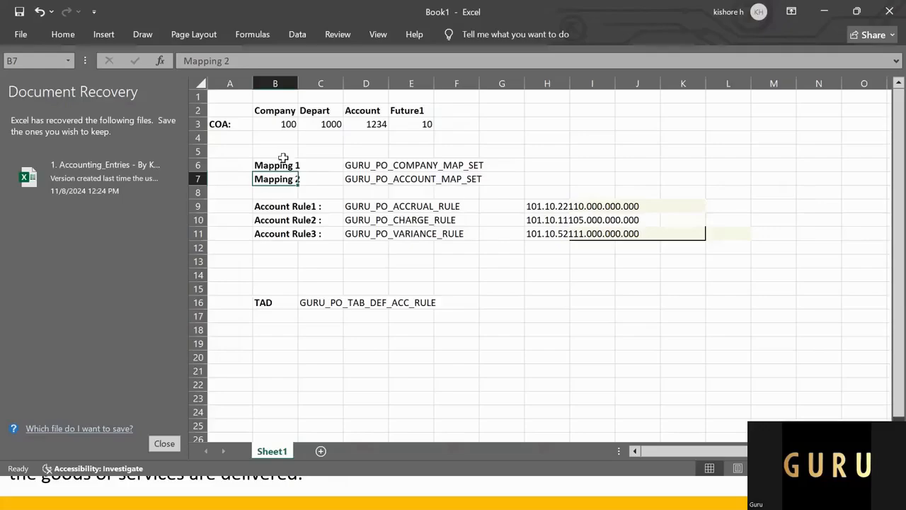
left_click_drag(283, 152, 499, 177)
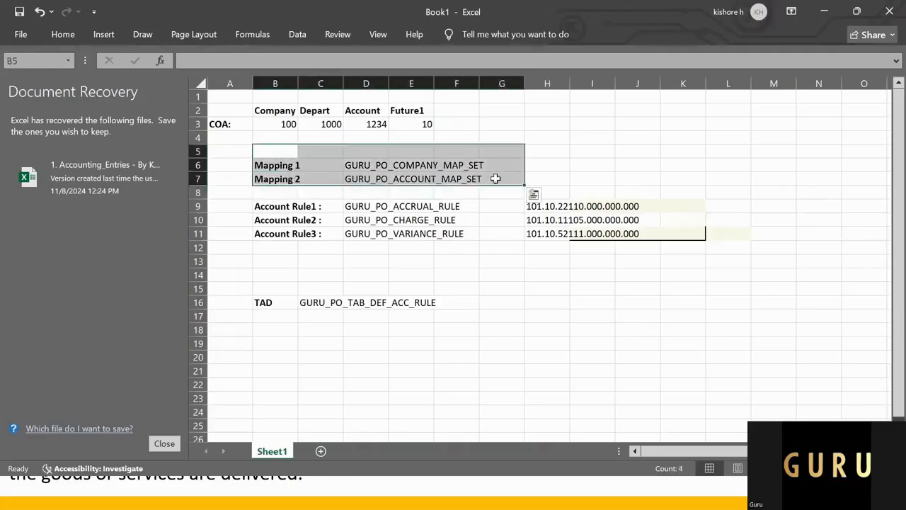
left_click_drag(290, 206, 470, 227)
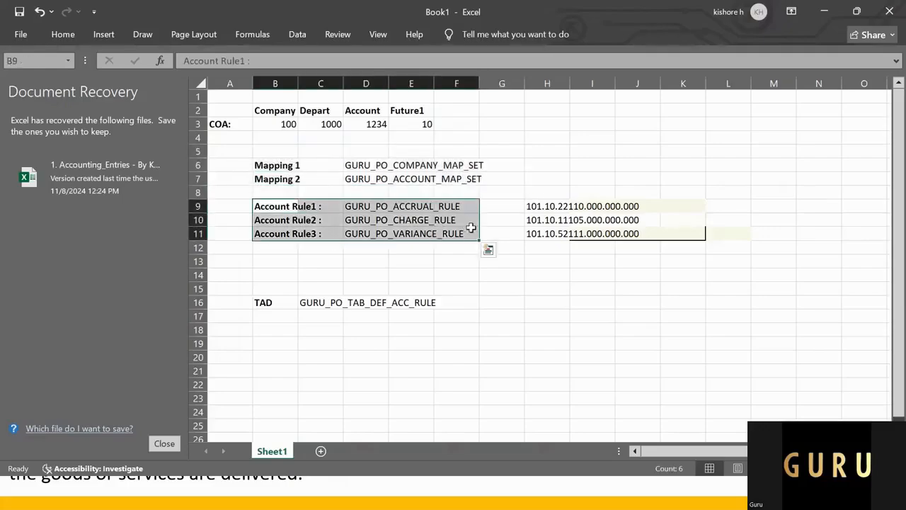
left_click(472, 289)
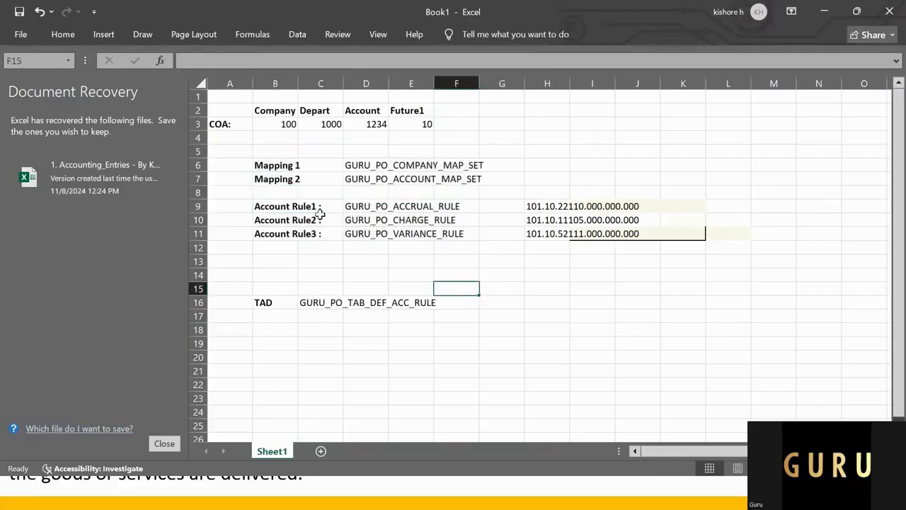
left_click_drag(294, 198, 629, 236)
left_click(429, 275)
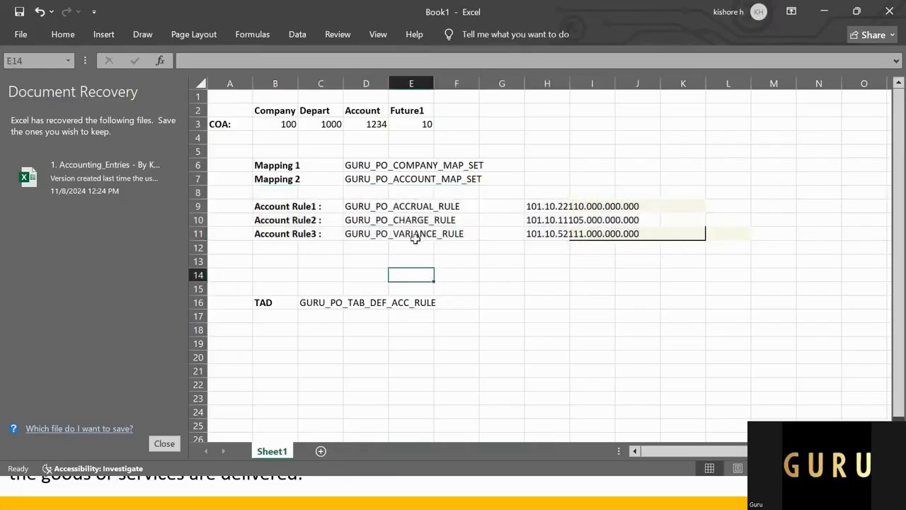
left_click(401, 181)
left_click(361, 183)
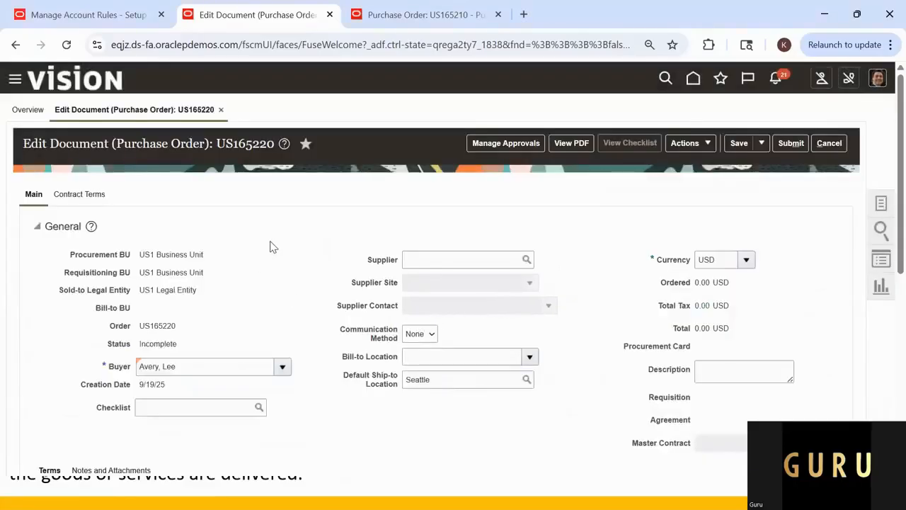
scroll(286, 278, "down", 6)
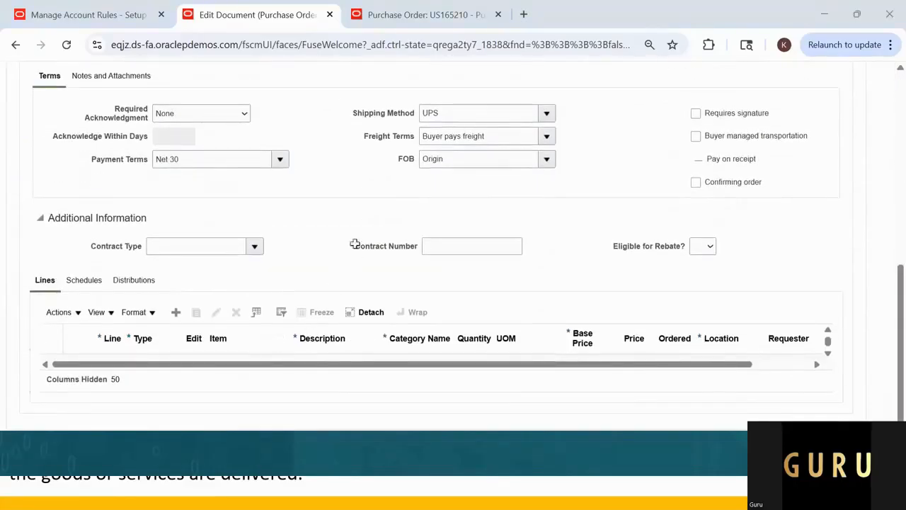
key("alt+Tab")
left_click_drag(271, 210, 425, 244)
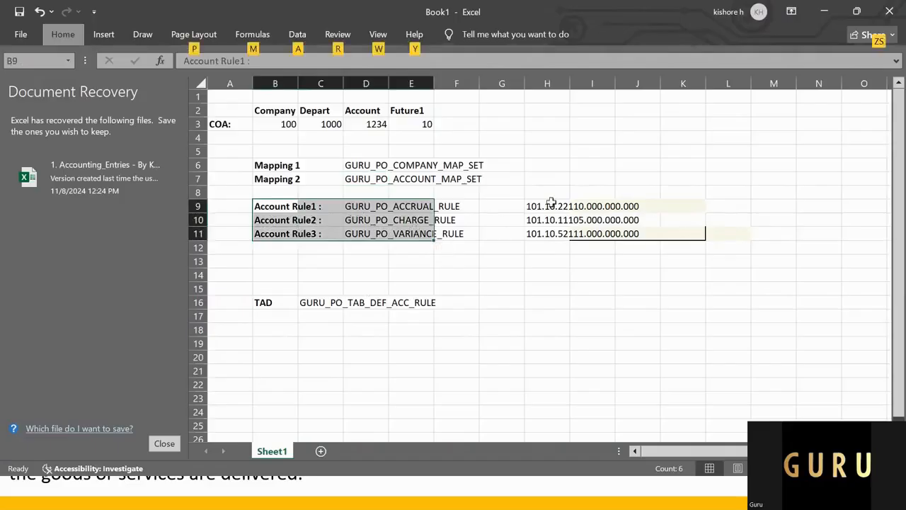
left_click_drag(551, 206, 648, 241)
key("alt+Tab")
Step: Add a line to the purchase order and set its line type to Goods
scroll(278, 298, "up", 2)
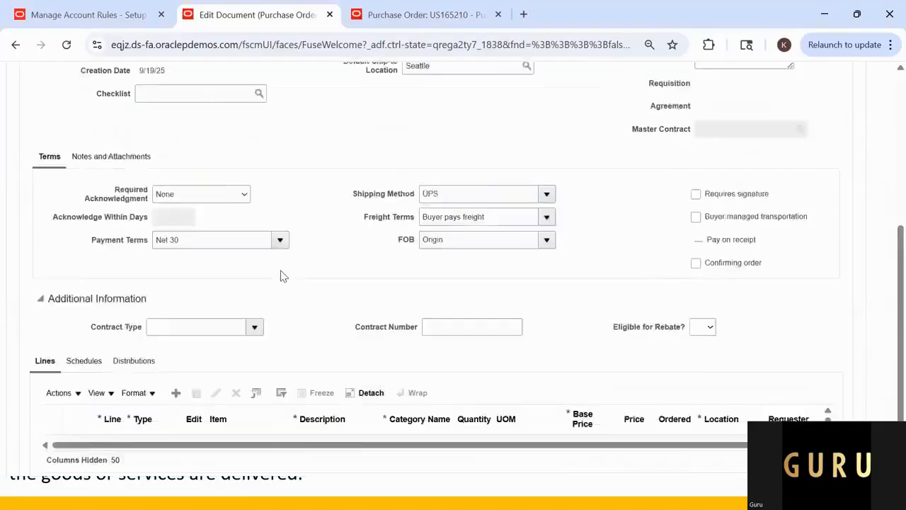
scroll(388, 204, "up", 4)
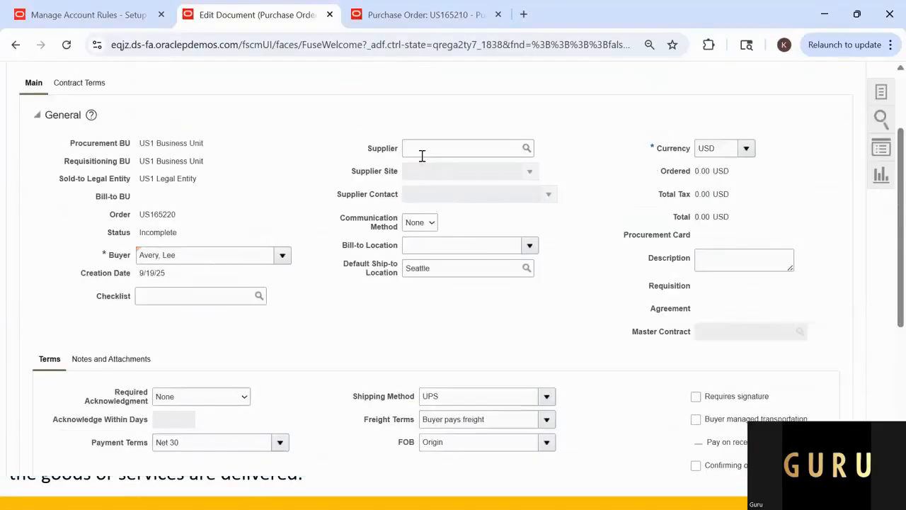
scroll(371, 217, "down", 2)
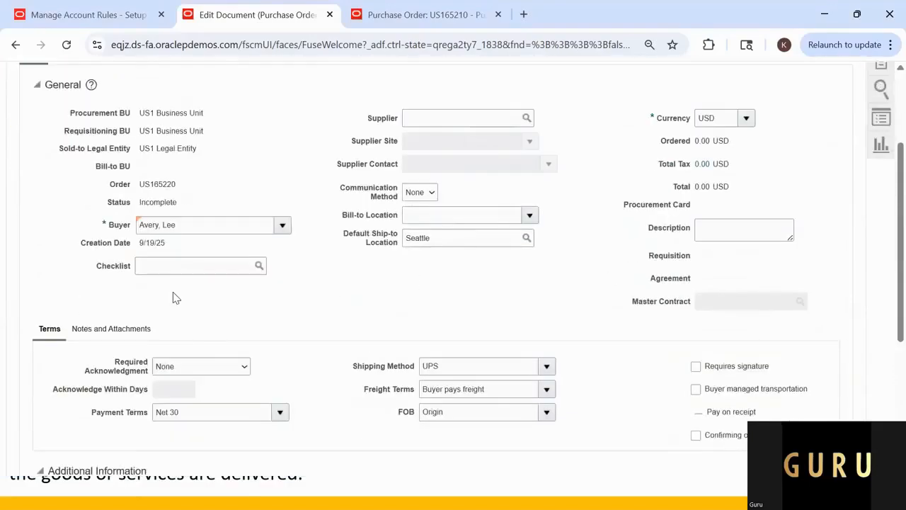
scroll(170, 301, "down", 3)
scroll(170, 311, "up", 2)
scroll(176, 298, "up", 2)
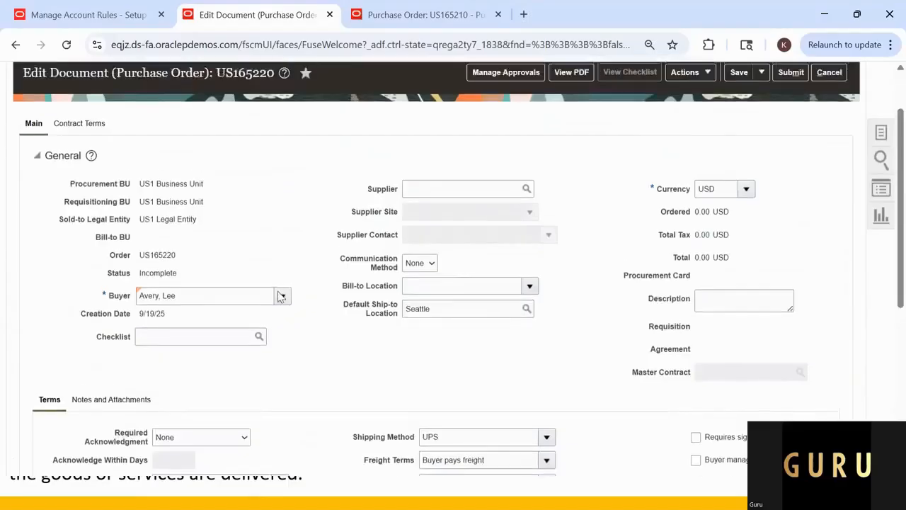
scroll(170, 333, "down", 4)
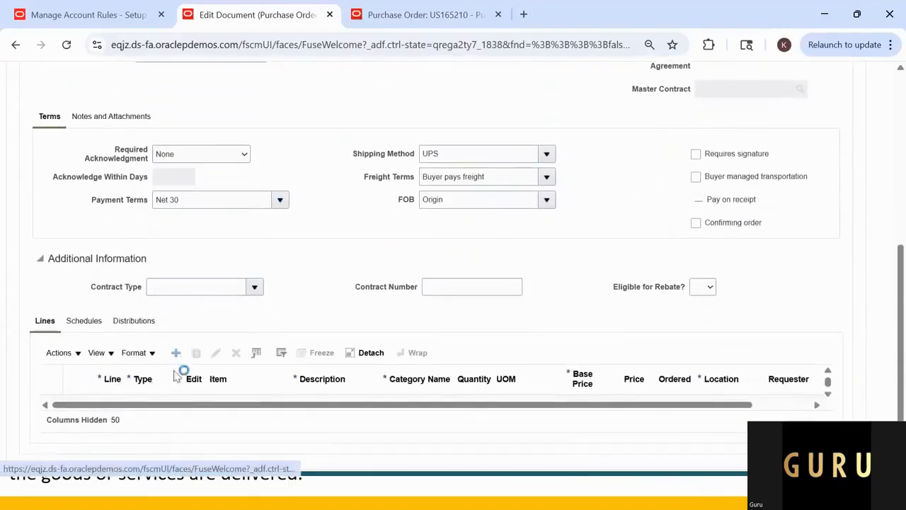
left_click(177, 352)
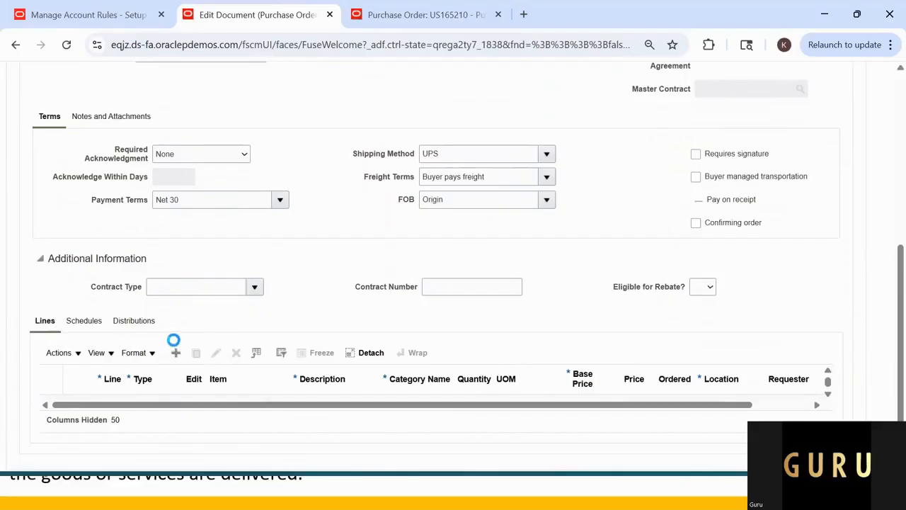
left_click(176, 352)
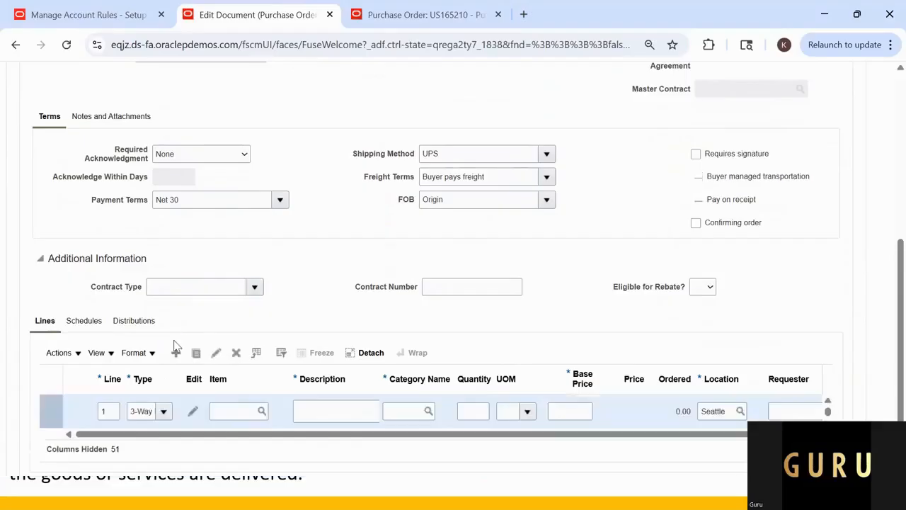
left_click(164, 411)
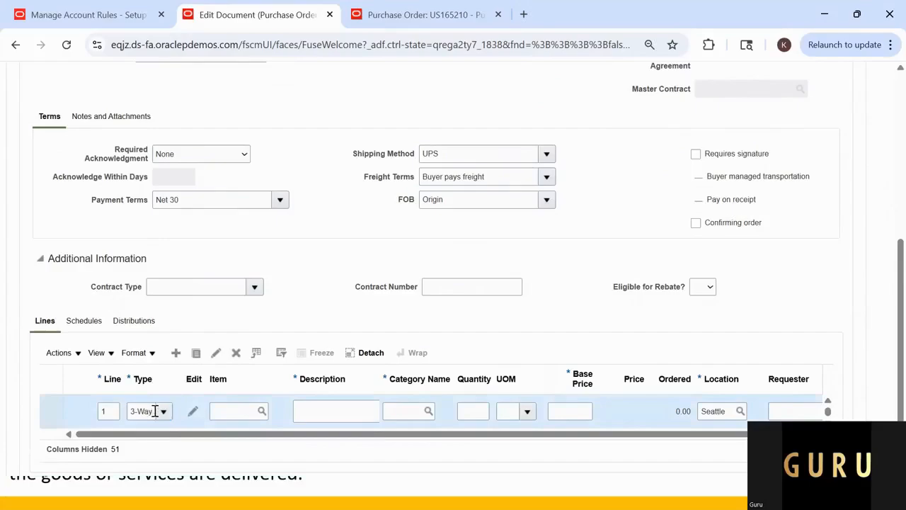
left_click(155, 411)
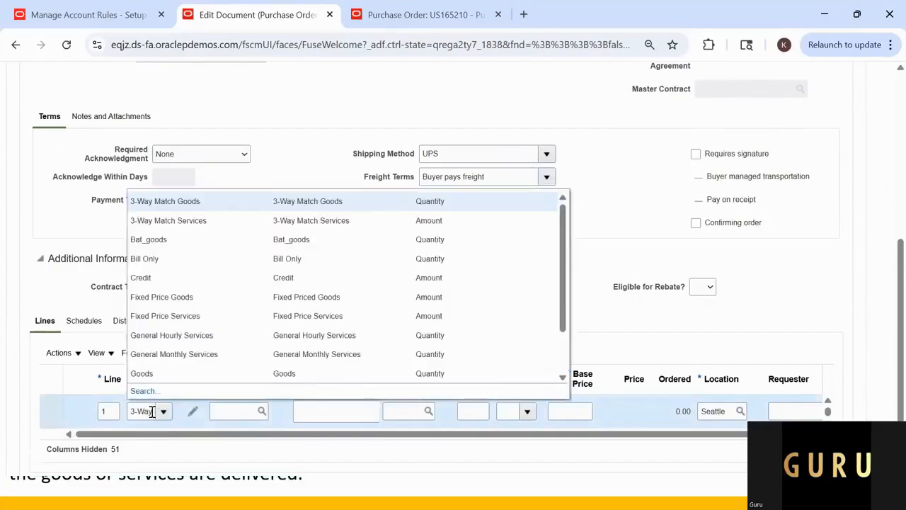
left_click(173, 373)
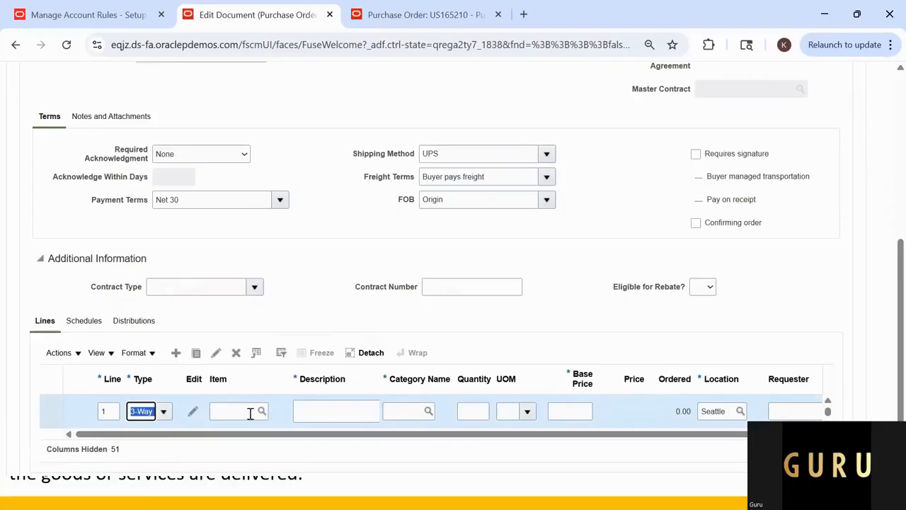
Step: Enter Test as the line description and search for Lapto% to assign the Laptops category
left_click(353, 411)
type("tEST")
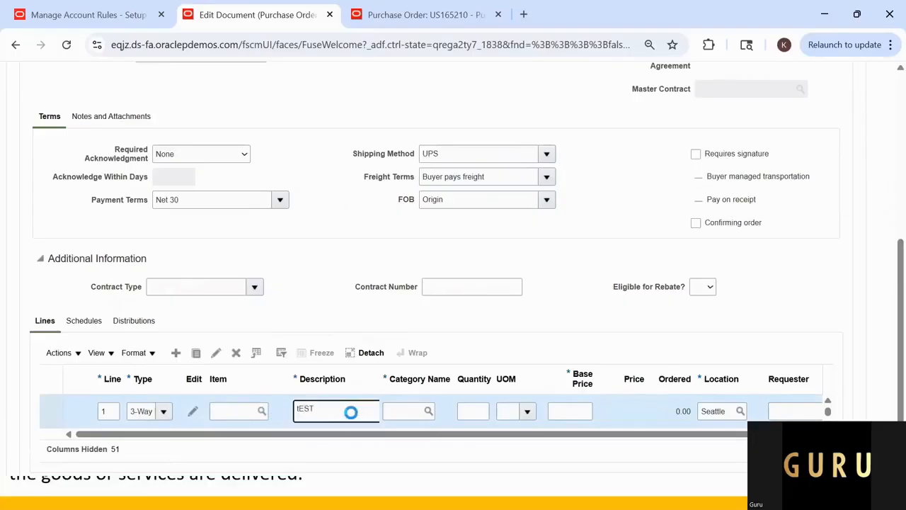
type("t")
key("Tab")
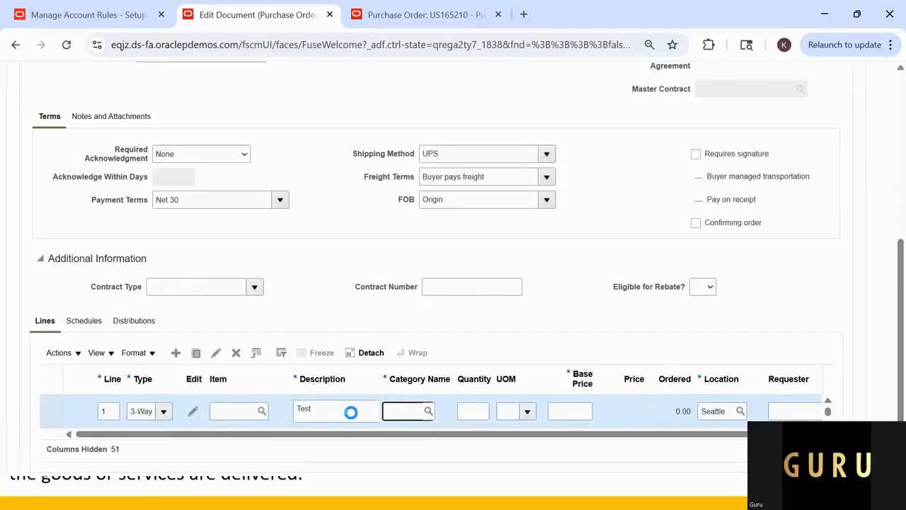
type("Laptop")
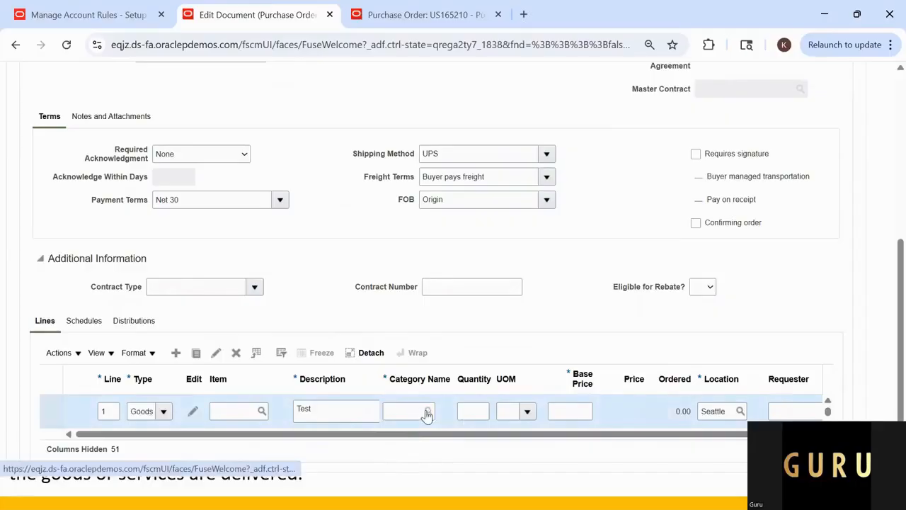
left_click(430, 411)
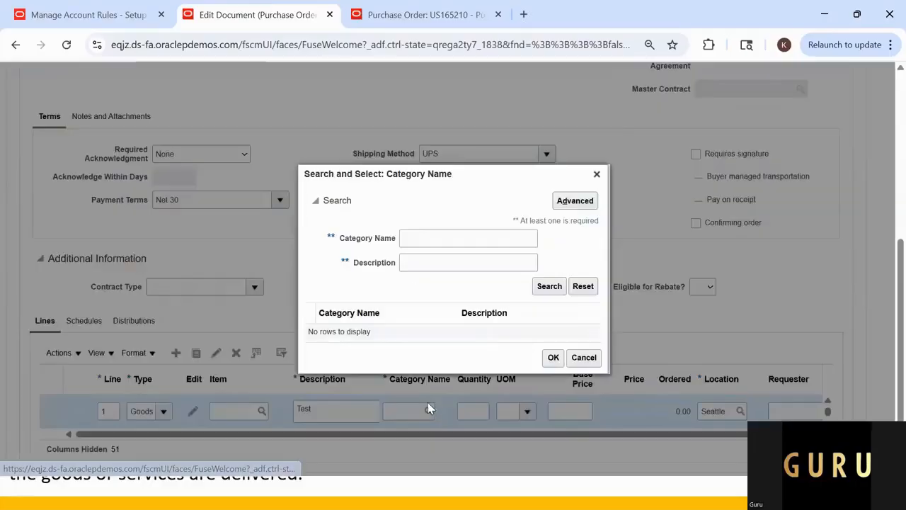
left_click(445, 241)
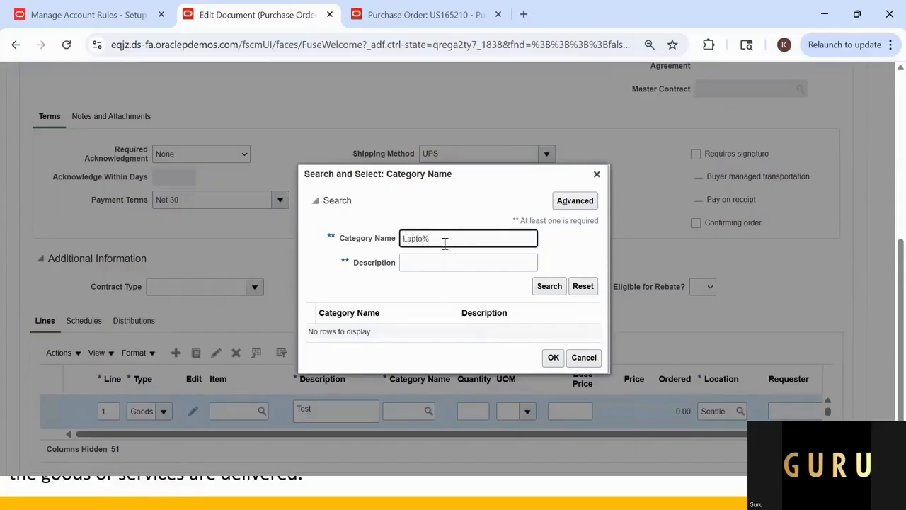
key("Return")
left_click(364, 332)
left_click(551, 361)
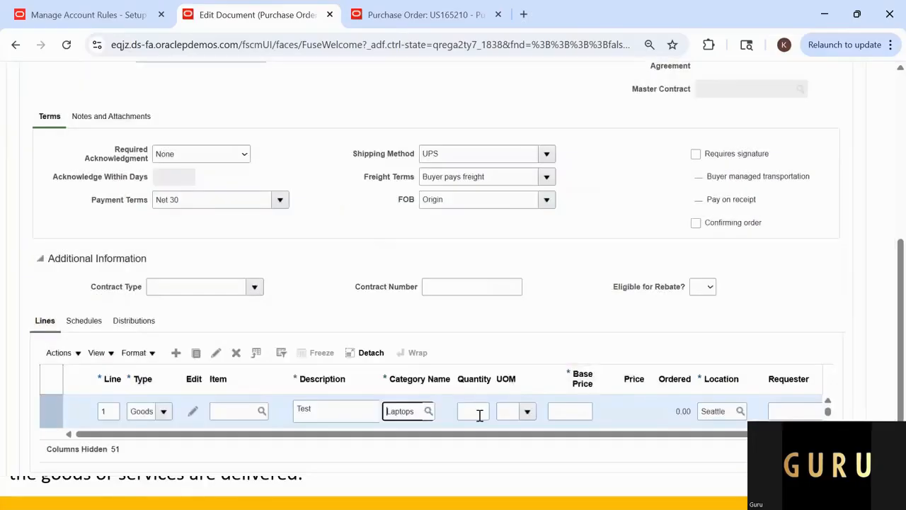
Step: Set the order line's quantity to 10, unit of measure to Ea and base price to 100
left_click(480, 413)
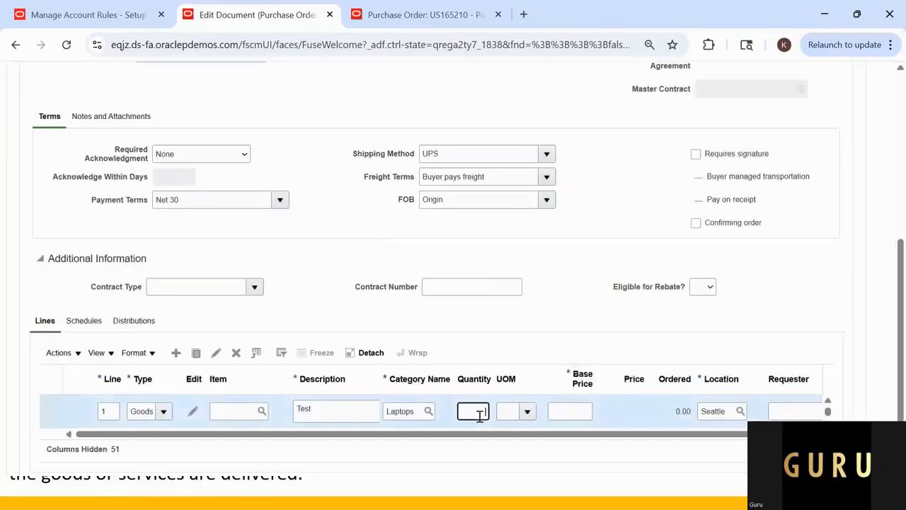
type("10")
key("Tab")
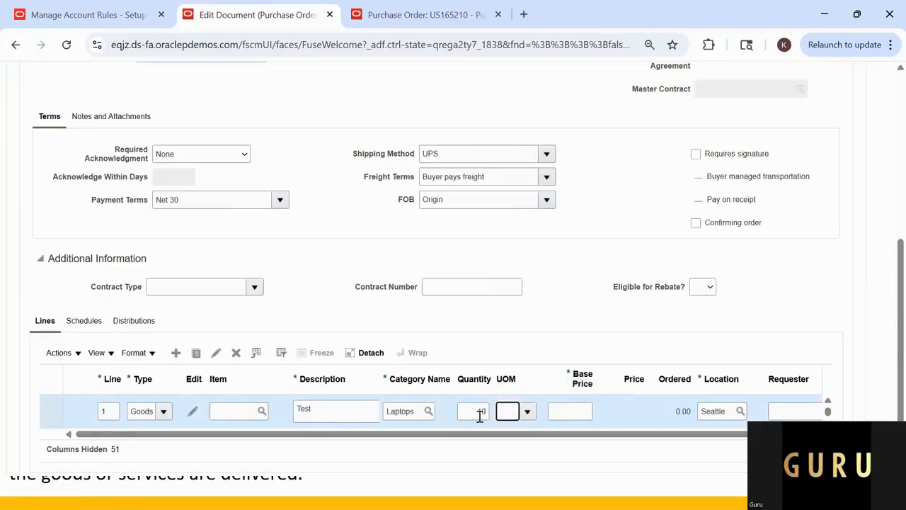
type("Ea")
key("Tab")
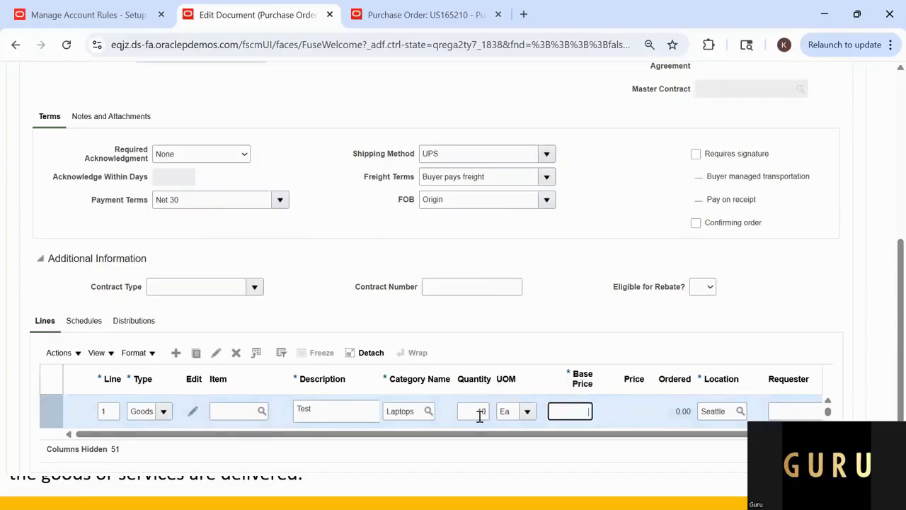
key("Tab")
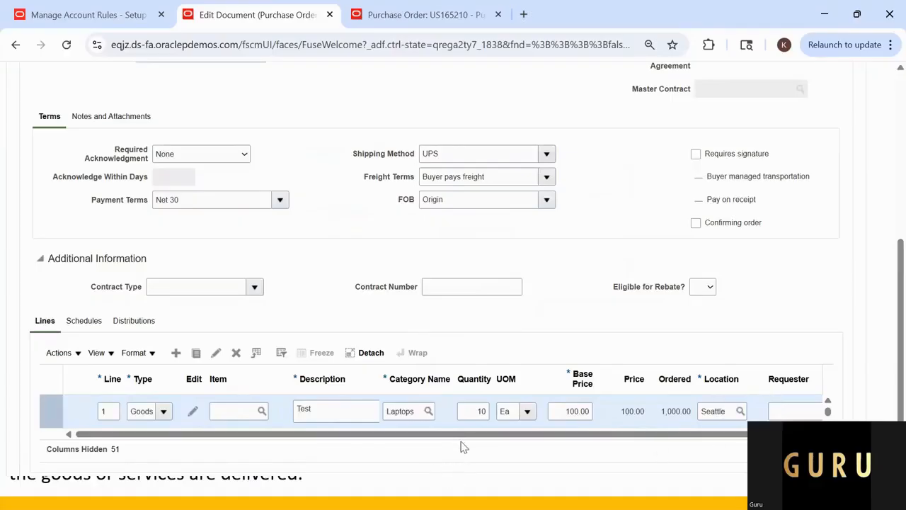
left_click_drag(463, 437, 248, 451)
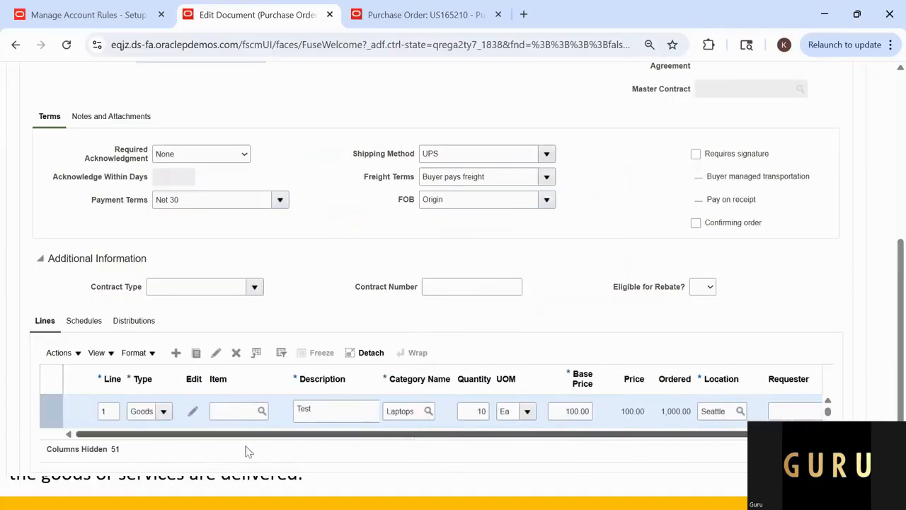
Step: Select Lee Supplies as the order's supplier and save the purchase order
scroll(613, 318, "up", 5)
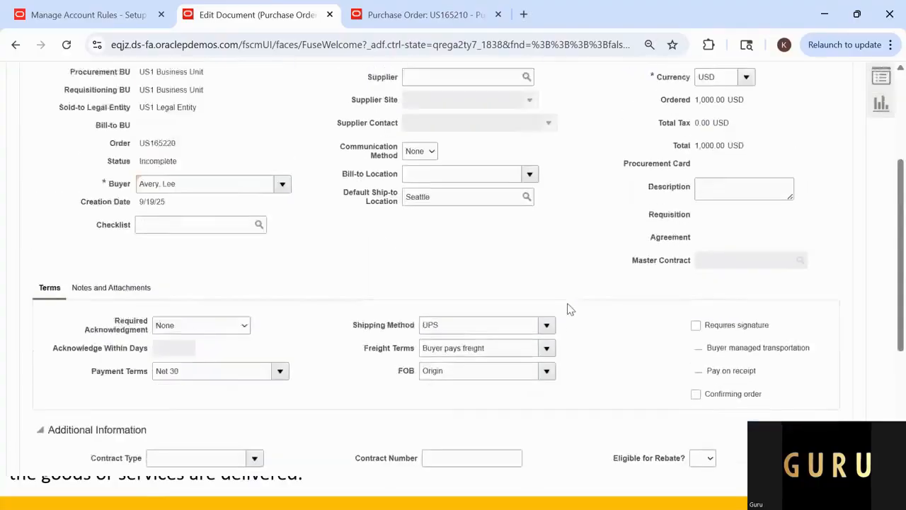
left_click(454, 266)
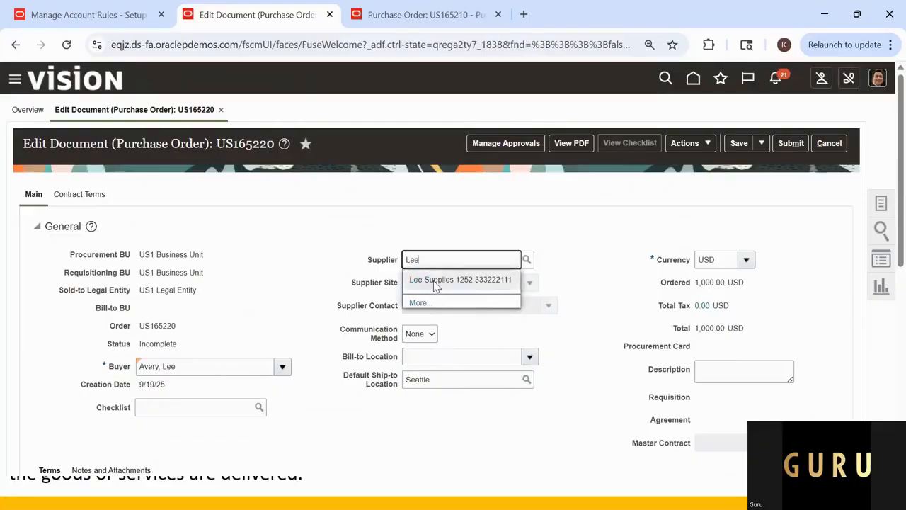
left_click(435, 283)
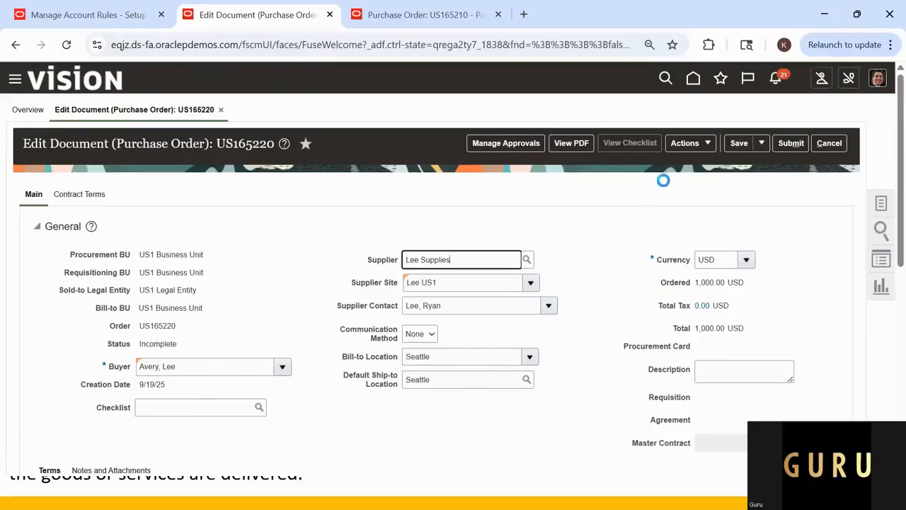
left_click(739, 143)
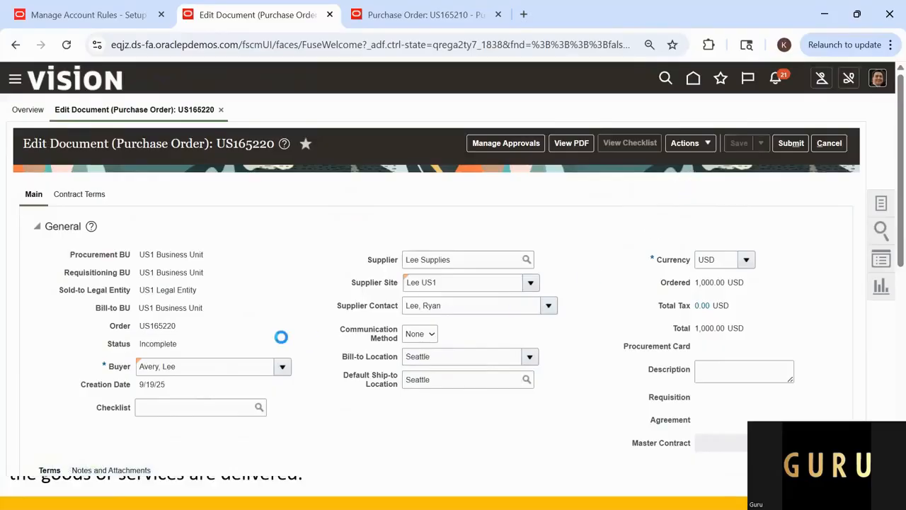
scroll(279, 338, "down", 3)
scroll(189, 320, "down", 2)
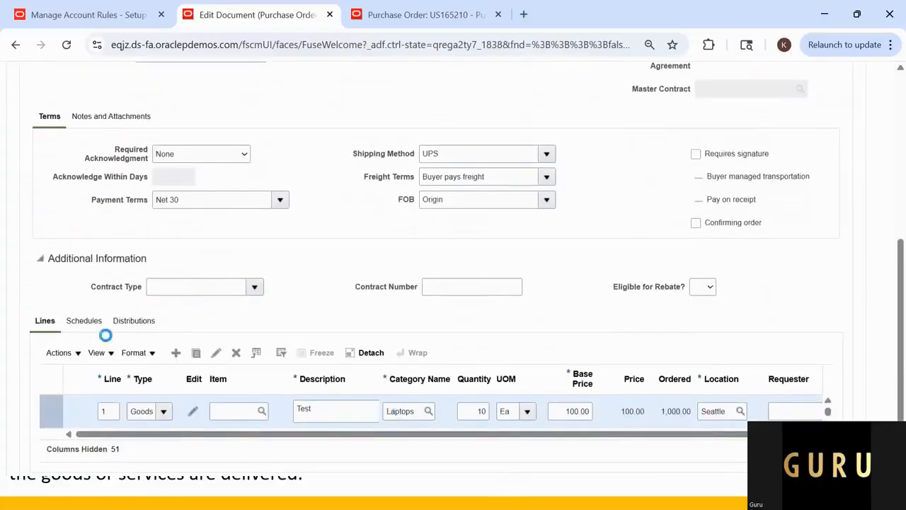
scroll(374, 283, "up", 5)
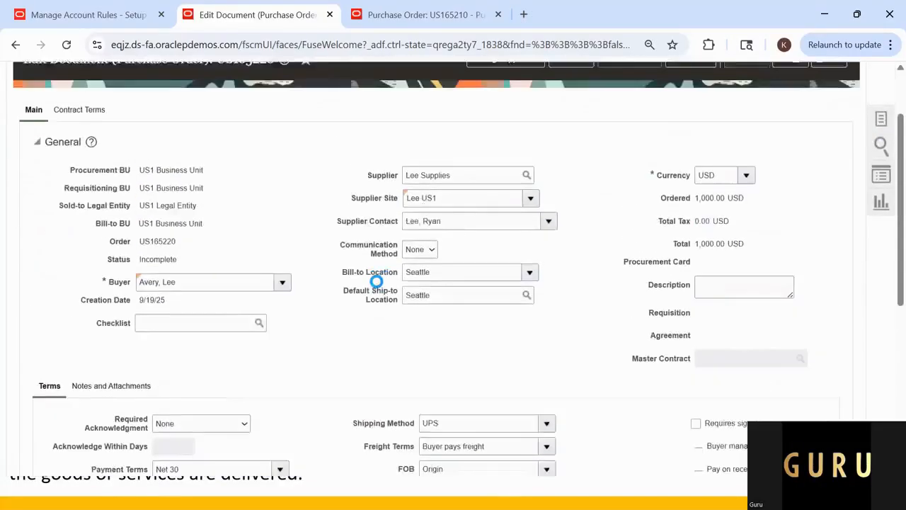
Step: Show the purchase order's distributions and examine the PO charge, accrual and variance accounts
scroll(368, 290, "down", 2)
scroll(162, 391, "down", 2)
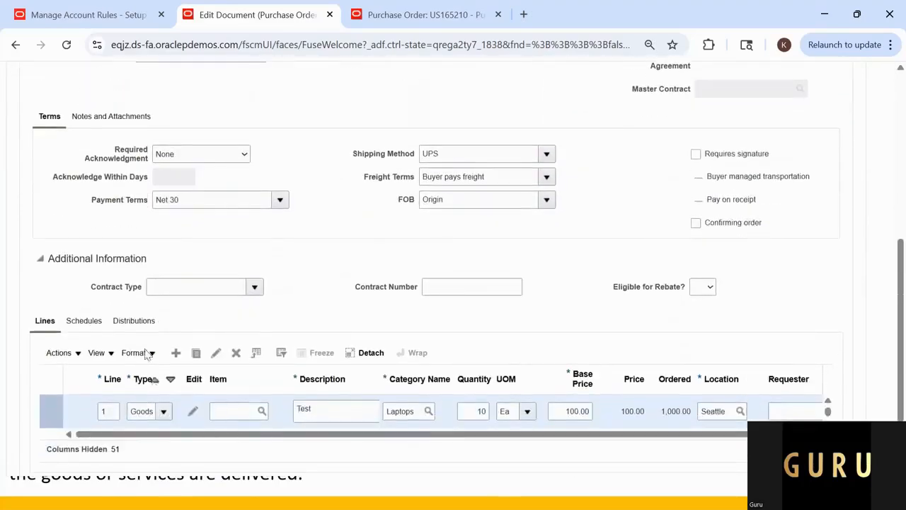
left_click(143, 328)
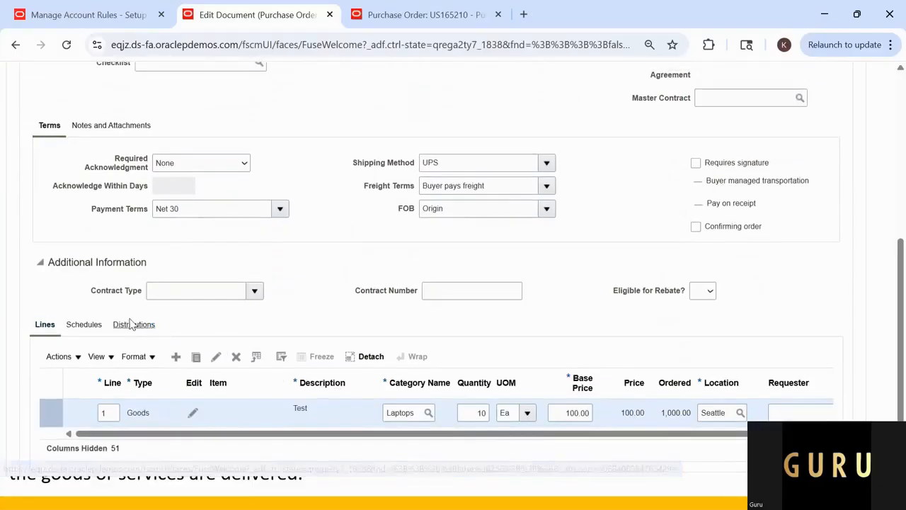
left_click(140, 328)
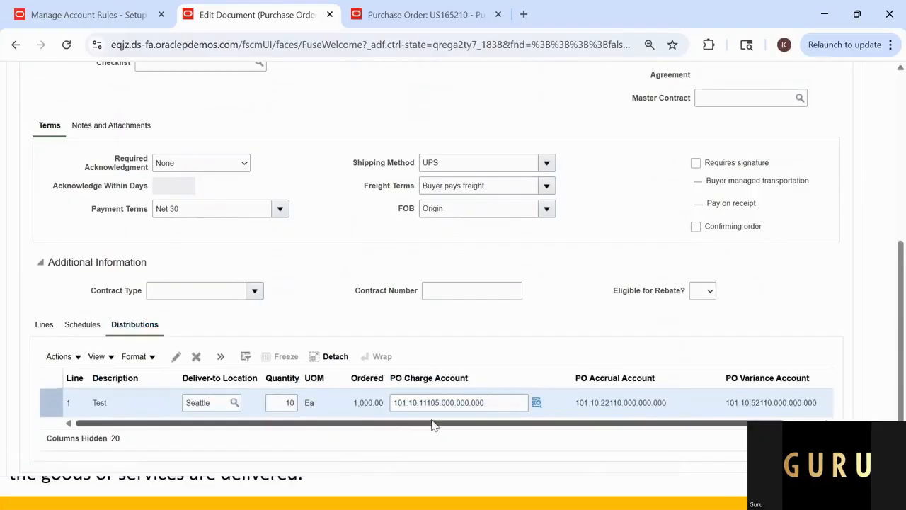
left_click_drag(434, 423, 466, 428)
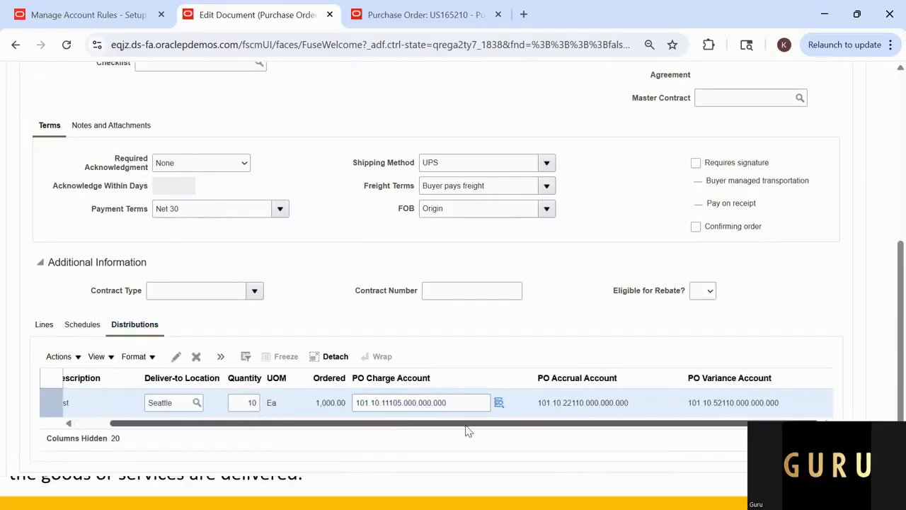
Step: Compare the distribution's accrual and charge accounts with the account rule values listed in the Book1 Excel workbook
key("alt+Tab")
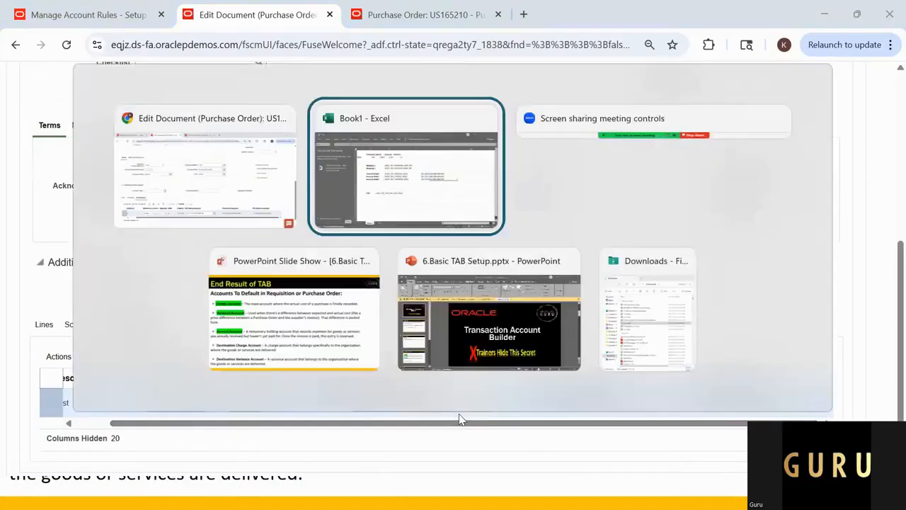
left_click(566, 288)
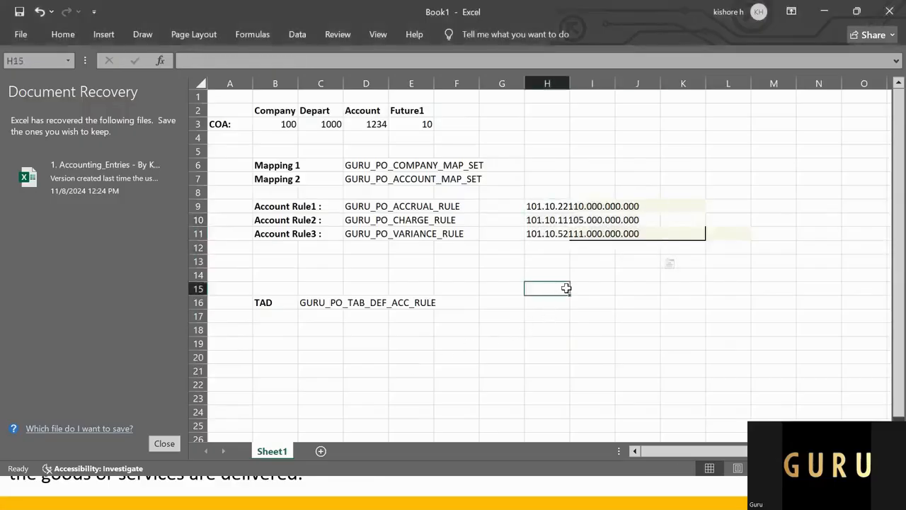
left_click(565, 206)
key("Escape")
key("alt+Tab")
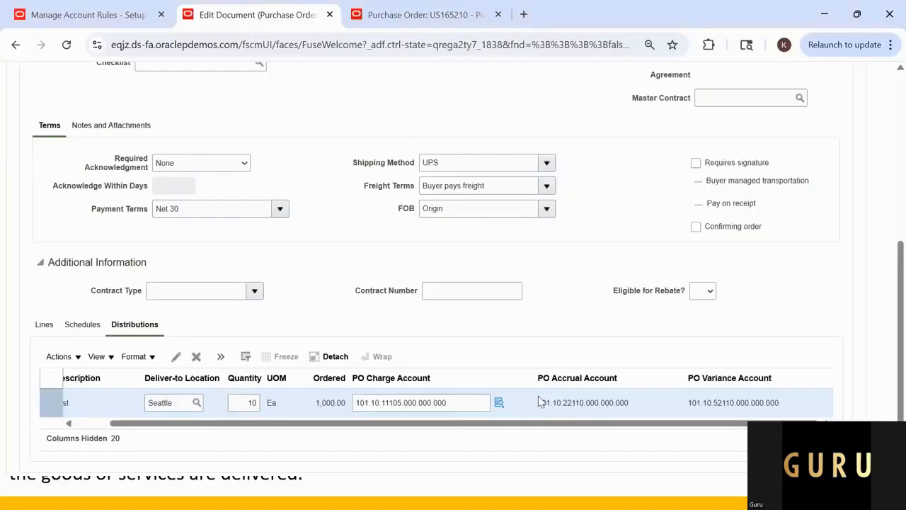
key("alt+Tab")
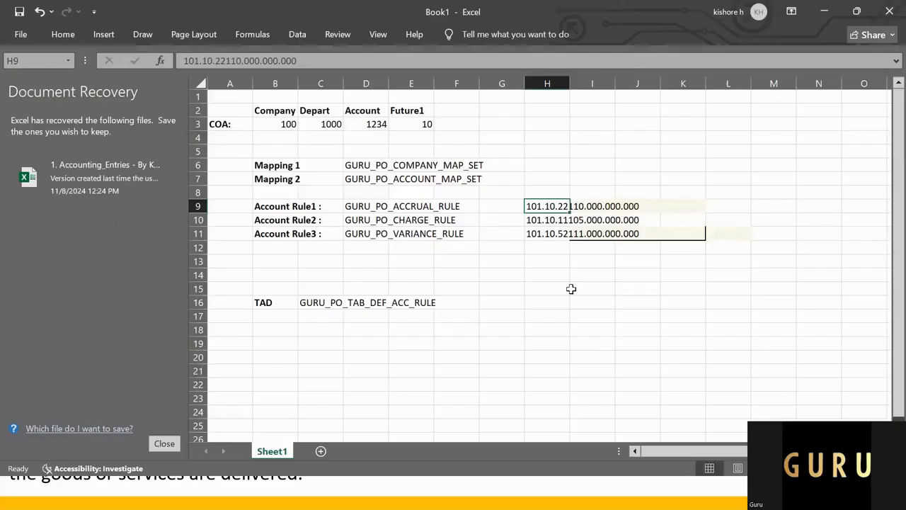
left_click(572, 265)
left_click(552, 222)
key("alt+Tab")
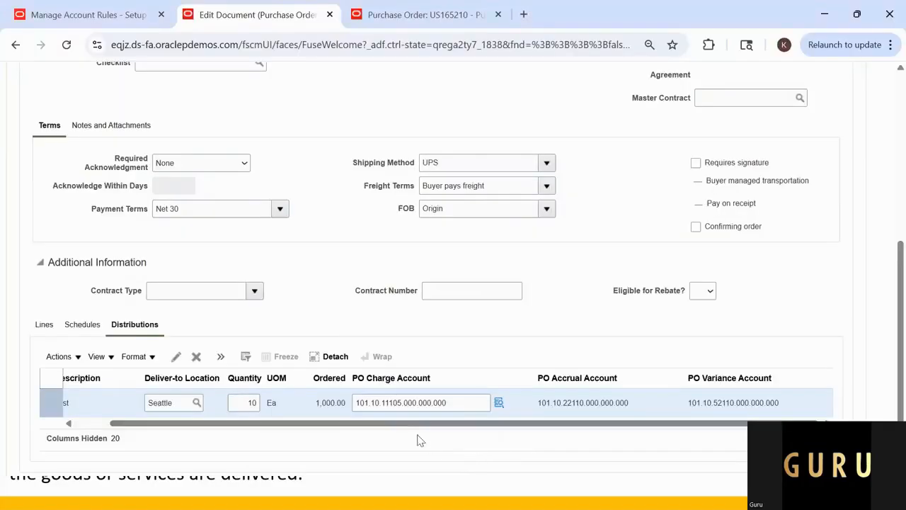
Step: Compare the distribution's PO variance account with the GURU_PO_VARIANCE_RULE value in the Excel workbook
key("alt+Tab")
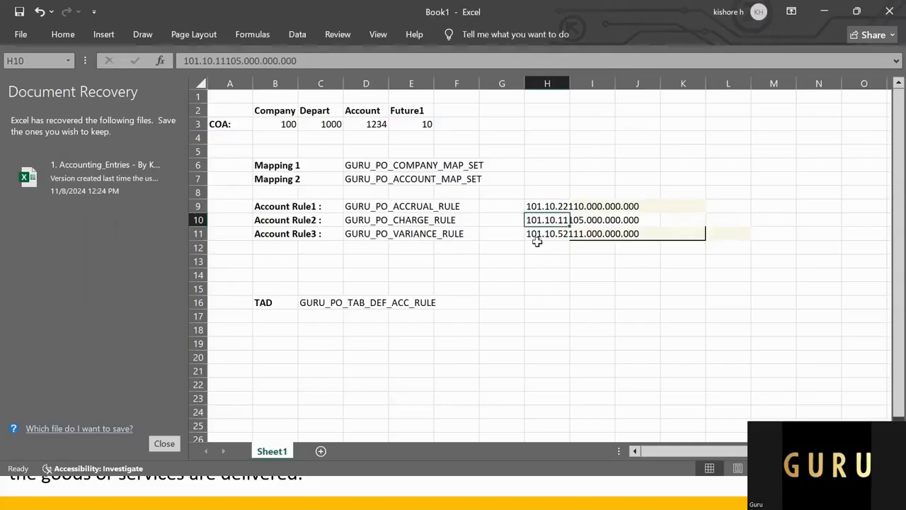
left_click(536, 235)
key("alt+Tab")
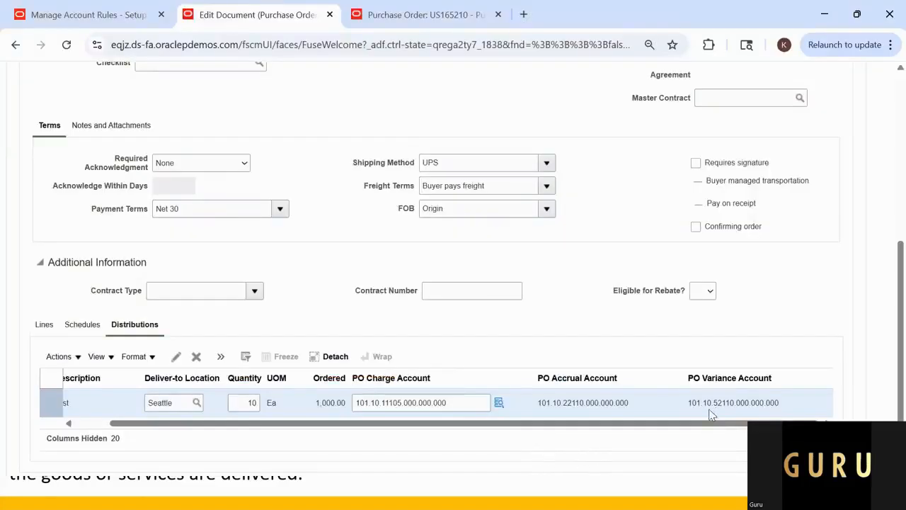
key("alt+Tab")
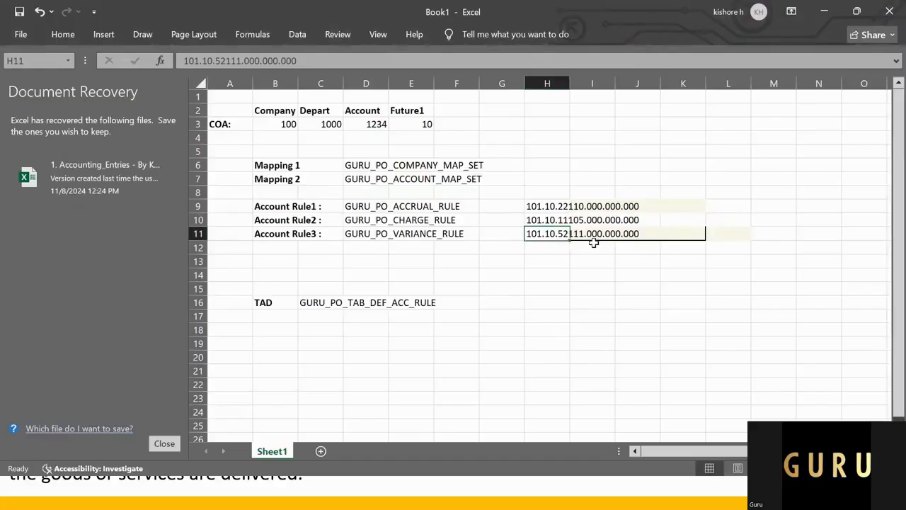
left_click(570, 289)
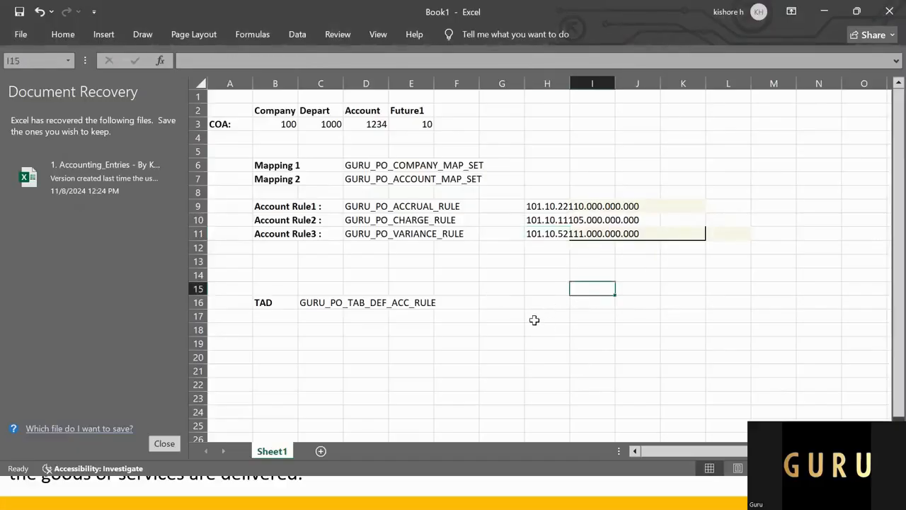
Step: Return to the purchasing account rules in the browser and search for rules named GURU
key("alt+Tab")
key("alt+Tab")
key("Tab")
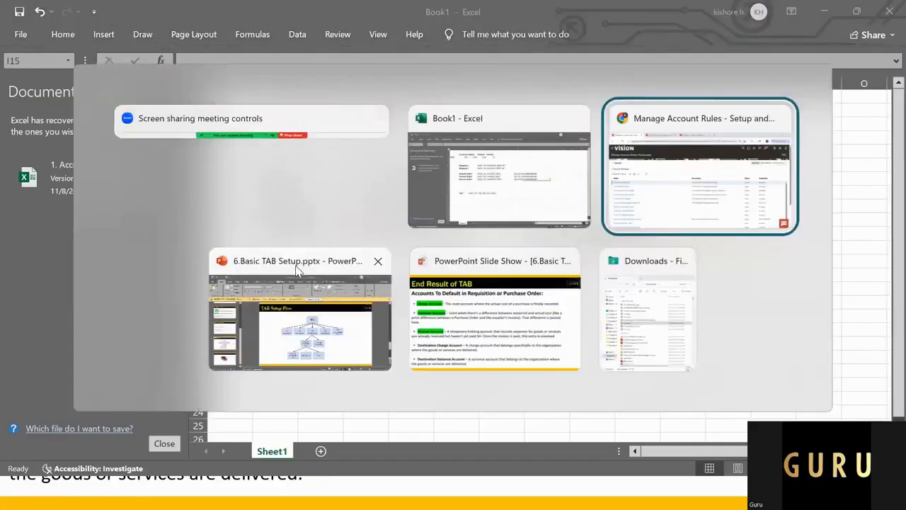
left_click(21, 152)
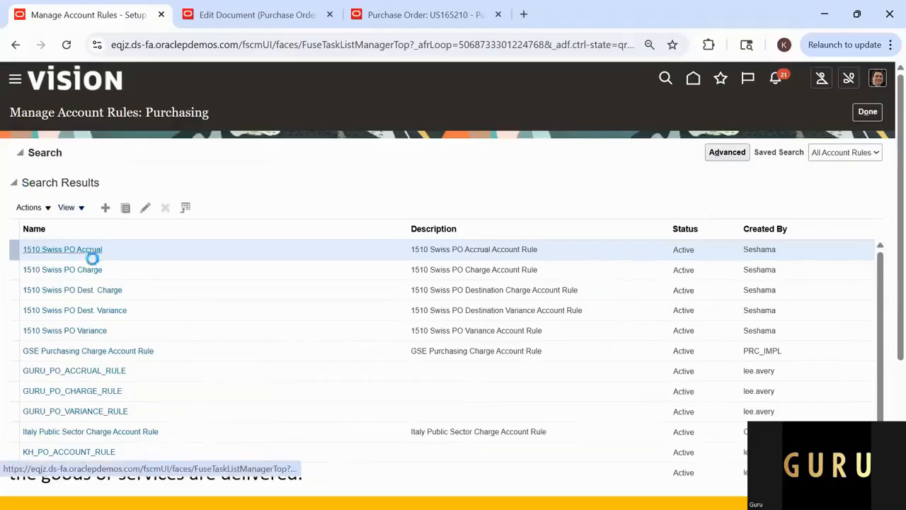
left_click(186, 176)
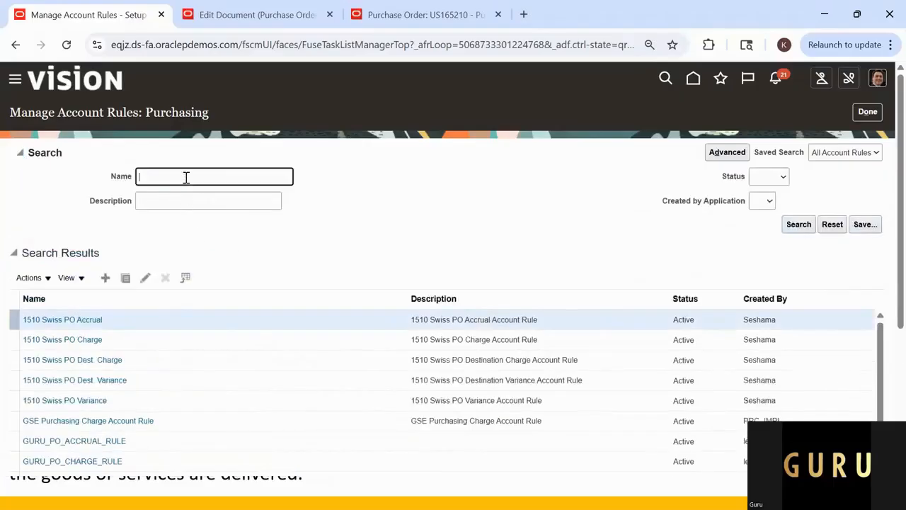
type("GURU%")
key("Return")
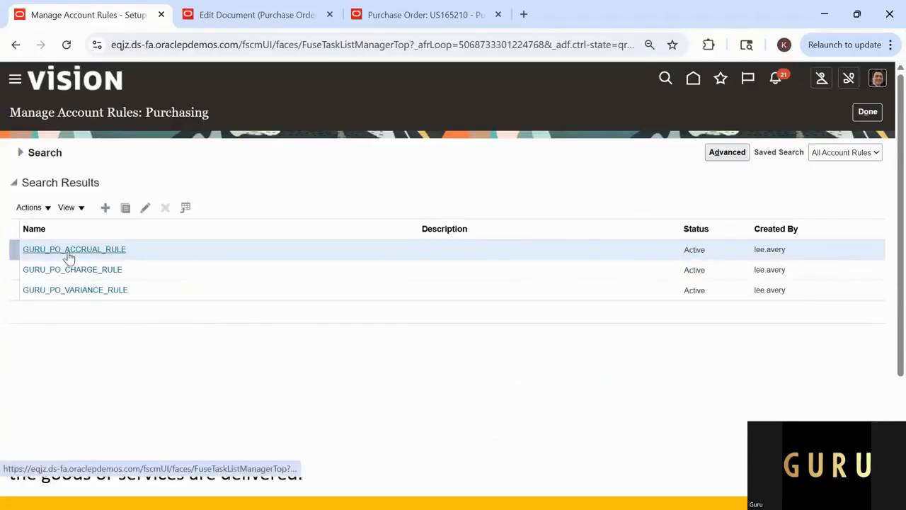
Step: Check the account rule names in the workbook and open GURU_PO_VARIANCE_RULE for editing in Oracle Fusion
key("alt+Tab")
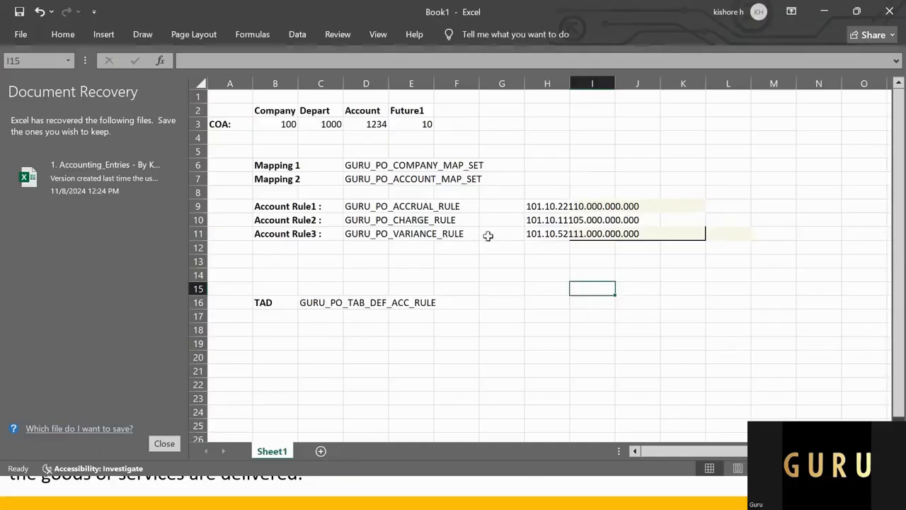
left_click(414, 220)
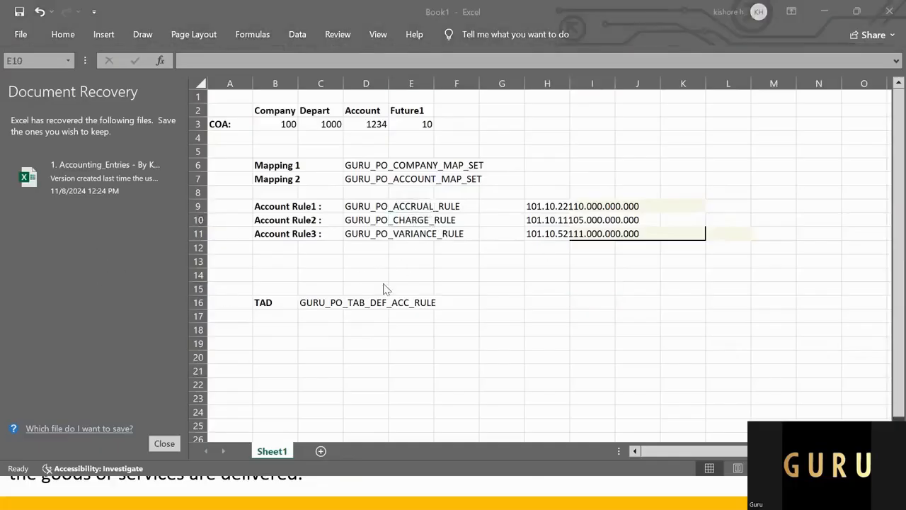
key("alt+Tab")
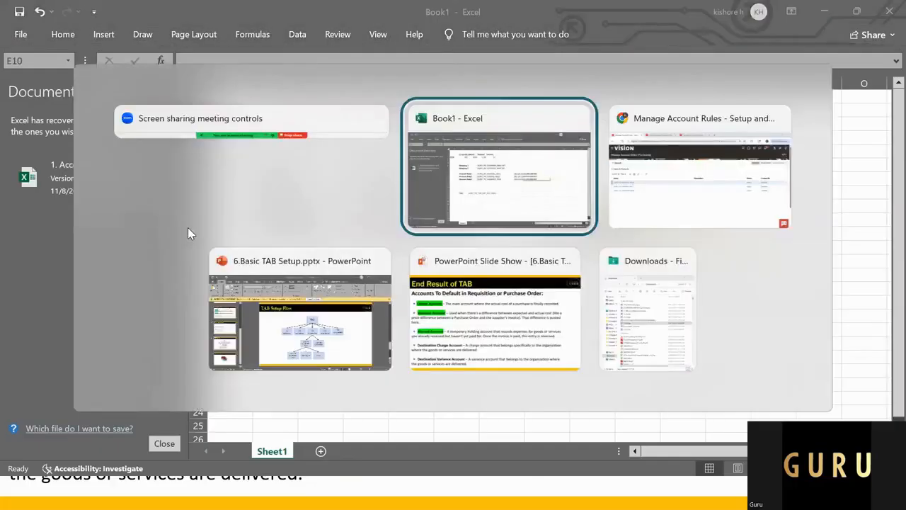
key("Tab")
left_click(136, 288)
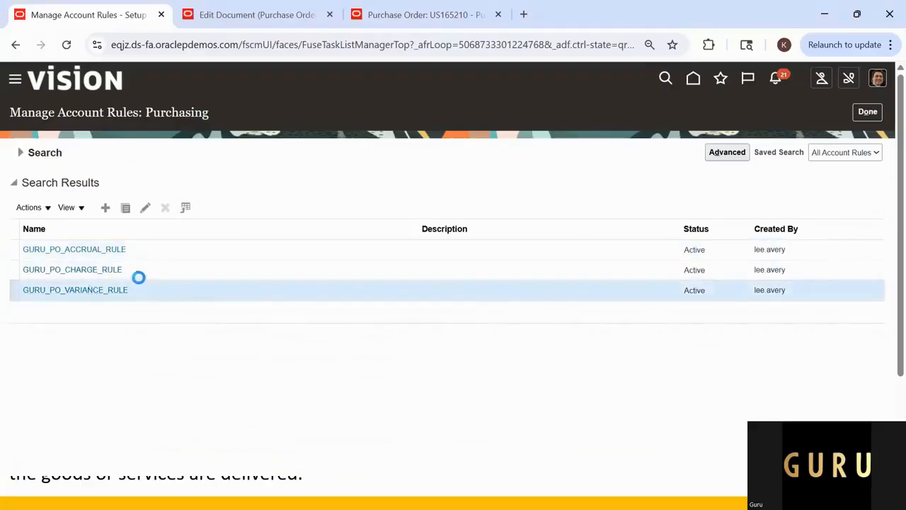
left_click(146, 210)
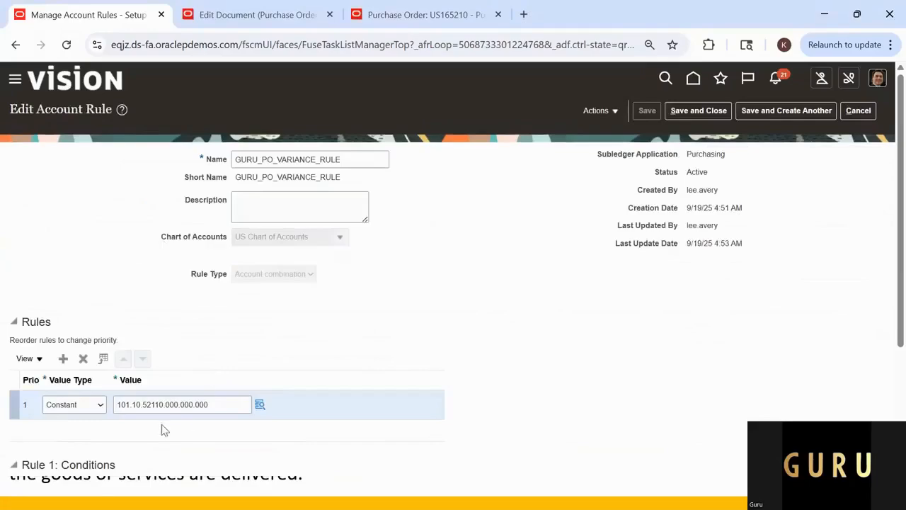
Step: Copy the variance rule's constant account 101.10.52110.000.000.000 into cell H11 of the Excel workbook
left_click(155, 405)
left_click_drag(206, 404, 87, 382)
key("ctrl+c")
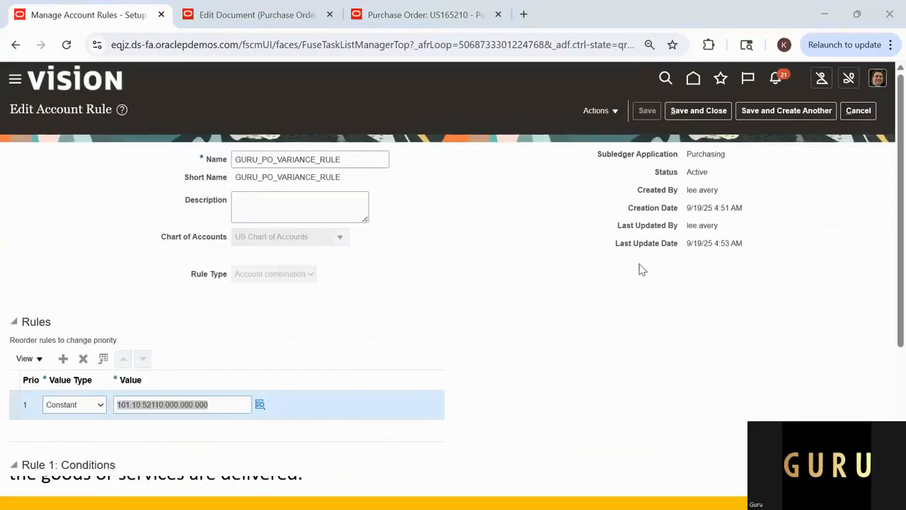
key("alt+Tab")
left_click(536, 234)
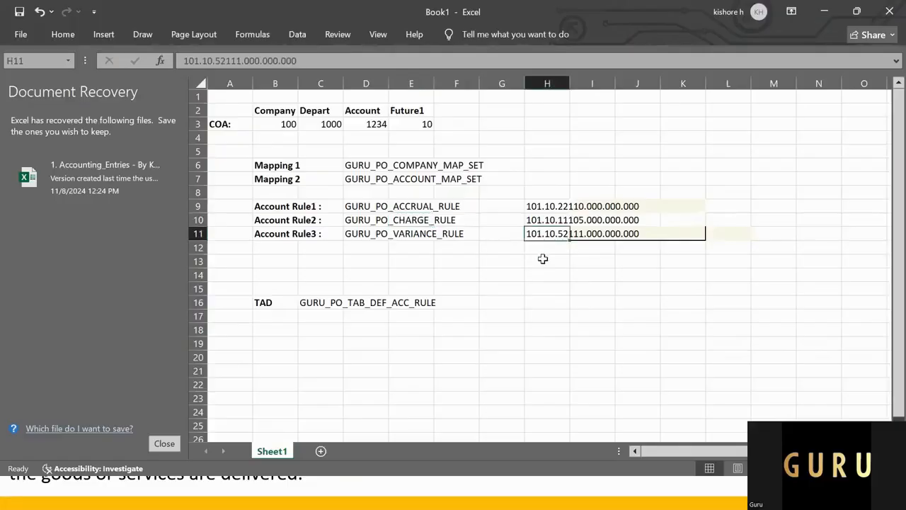
key("ctrl+v")
left_click(556, 312)
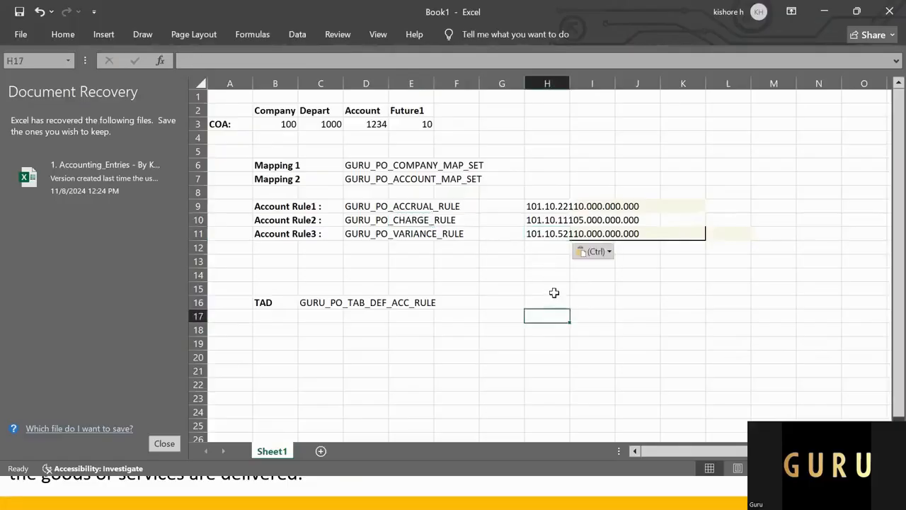
Step: Switch back to the purchase order in the browser and recheck the PO variance account on its distribution
key("alt+Tab")
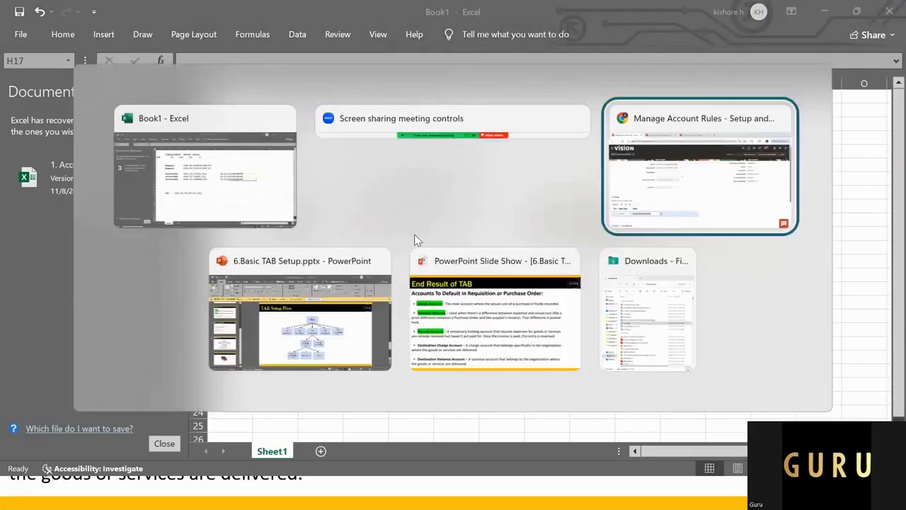
left_click(218, 25)
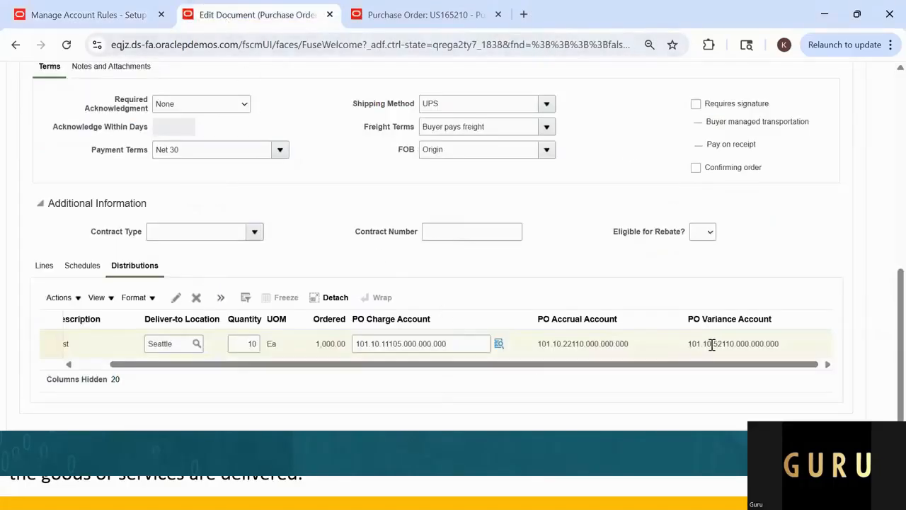
left_click_drag(723, 366, 738, 367)
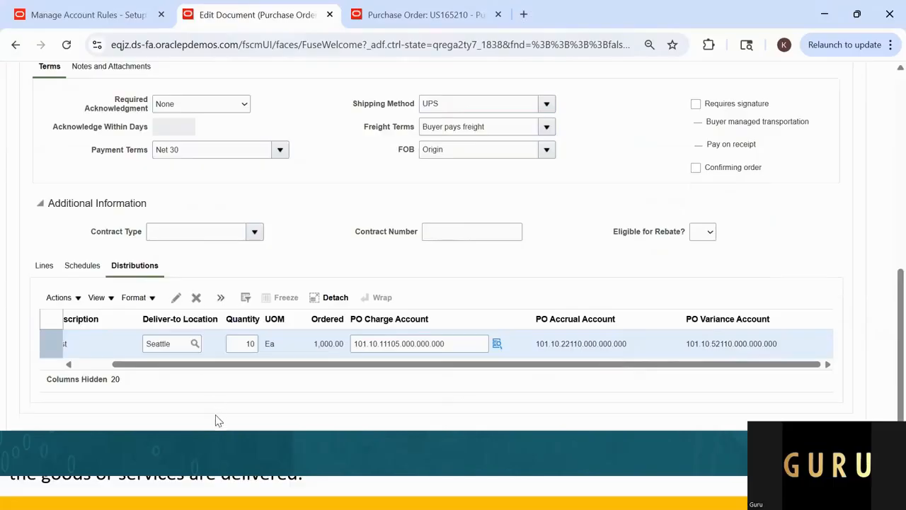
scroll(217, 419, "up", 4)
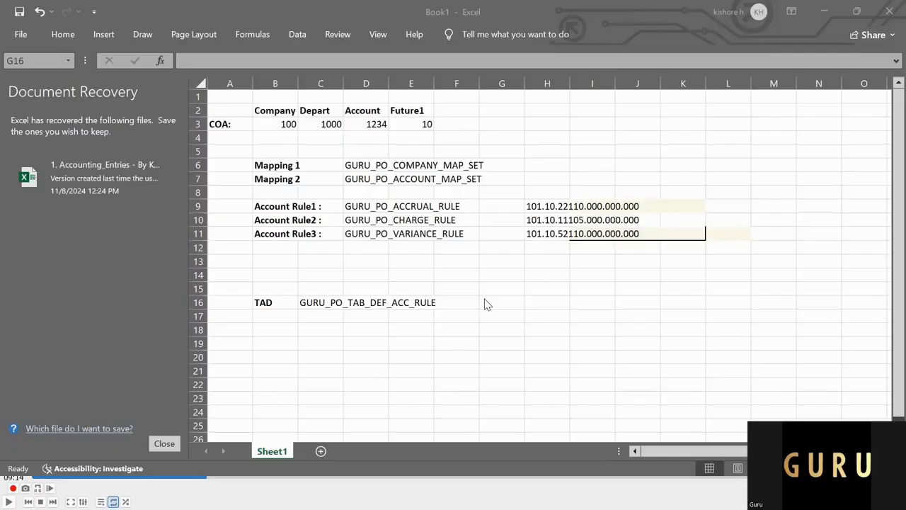
Step: Examine the import errors report in TAB_Error.pdf alongside the Transaction Account Definition in US Primary Ledger's purchasing accounting options
key("alt+Tab")
key("alt+Tab")
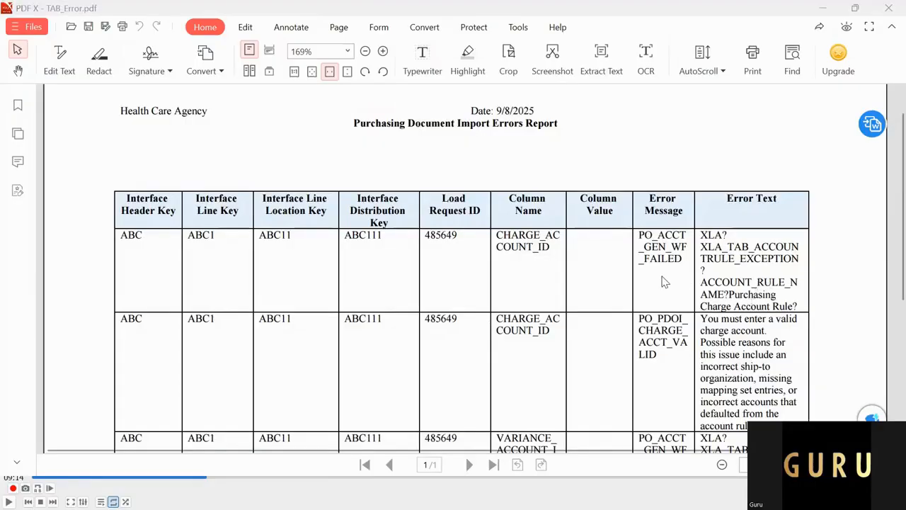
key("alt+Tab")
key("alt+Tab")
key("alt+Tab")
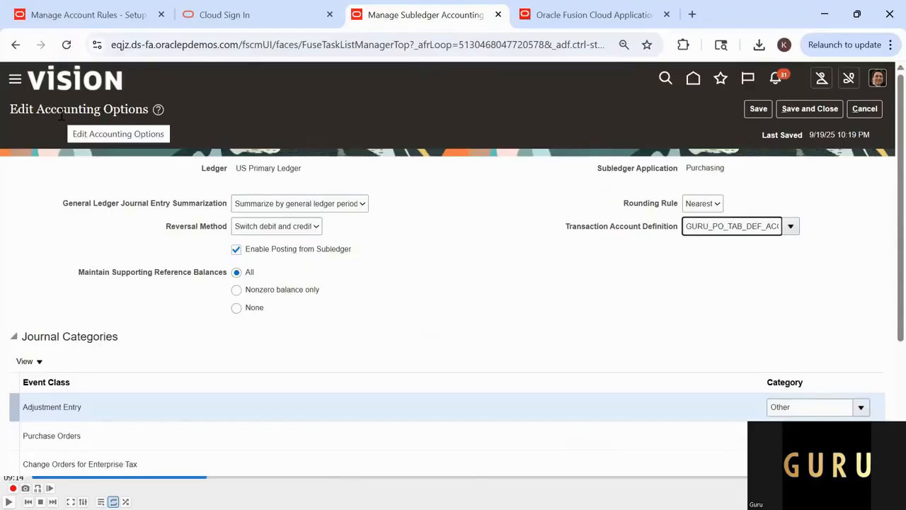
left_click(595, 14)
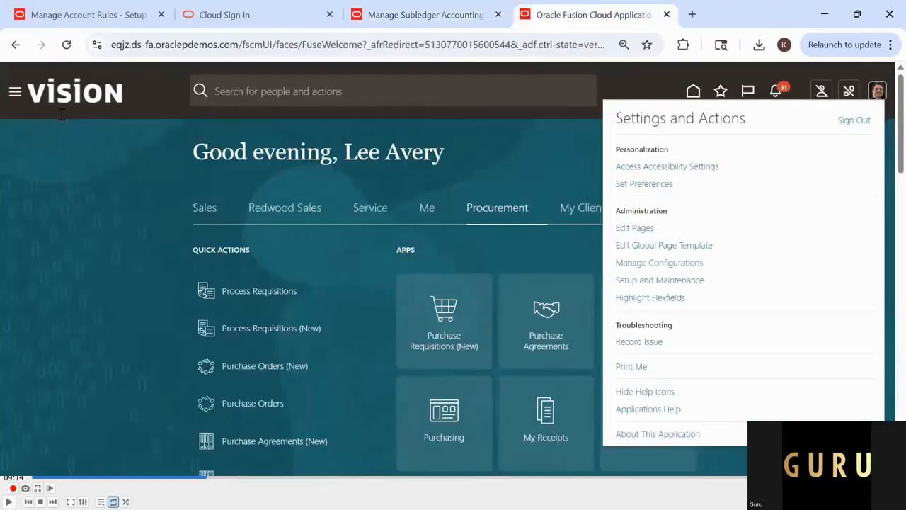
key("ctrl+shift+Tab")
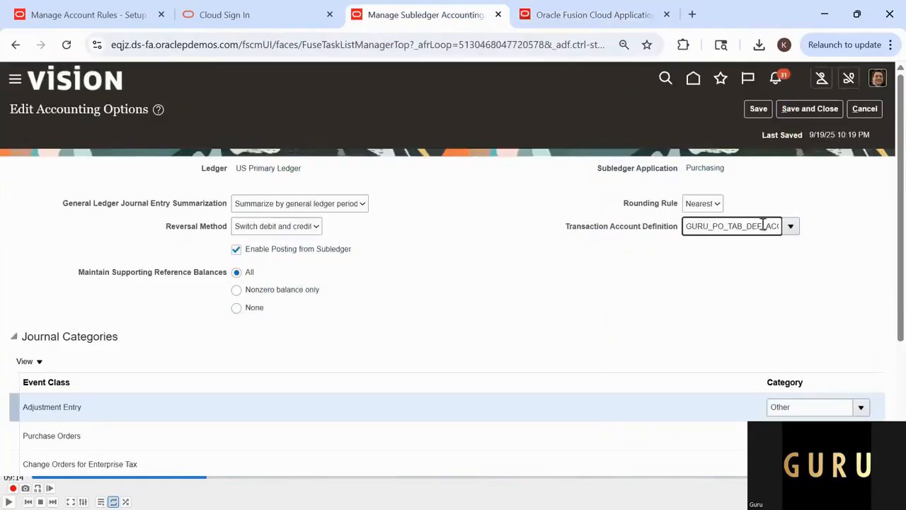
key("alt+Tab")
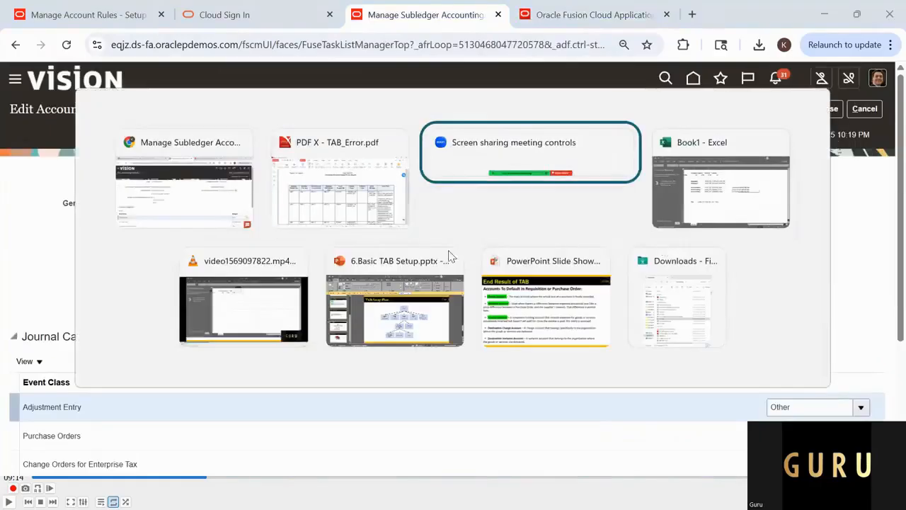
left_click(359, 204)
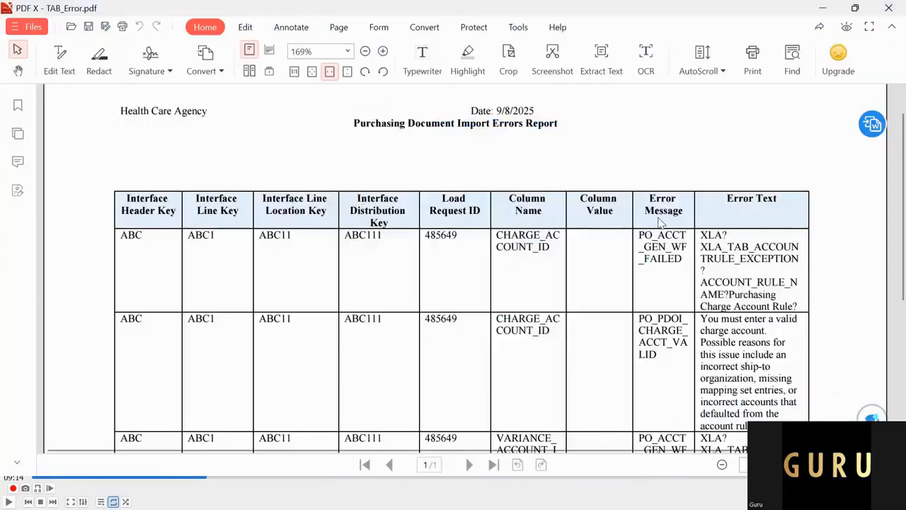
key("alt+Tab")
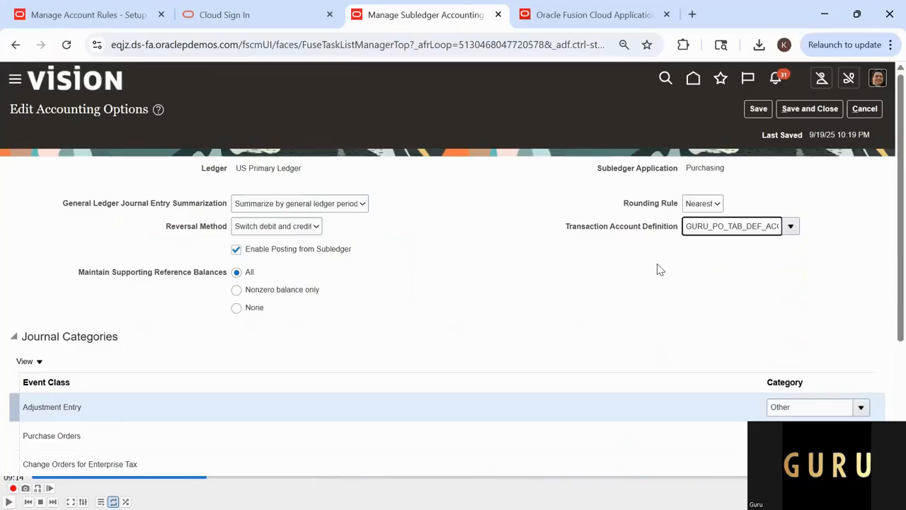